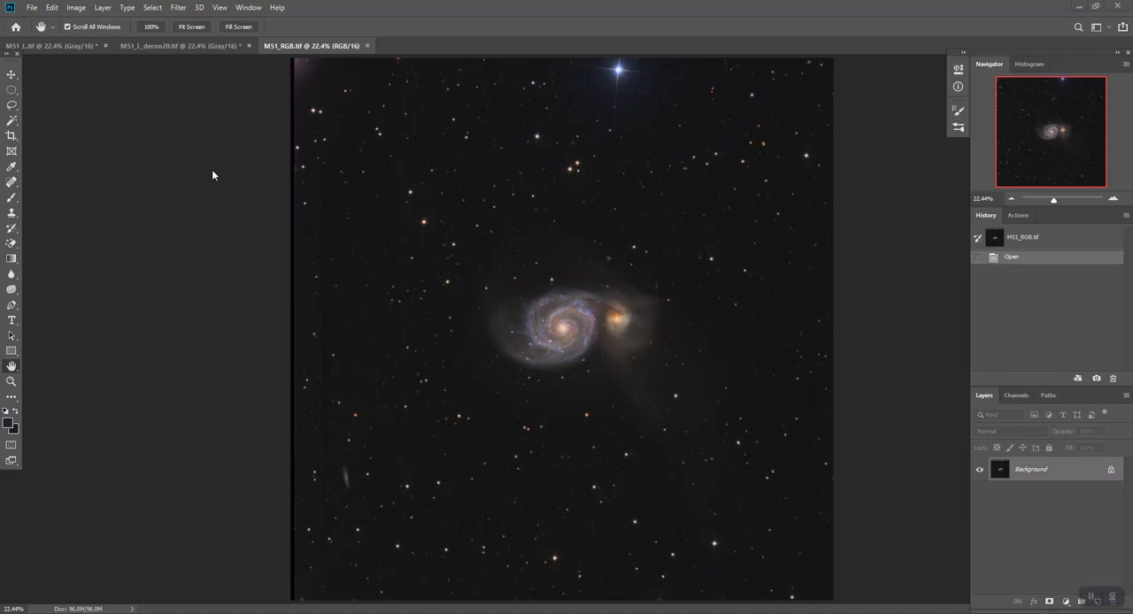
# Compare the open M51_L, M51_L_decon20 and M51_RGB images
pyautogui.click(67, 46)
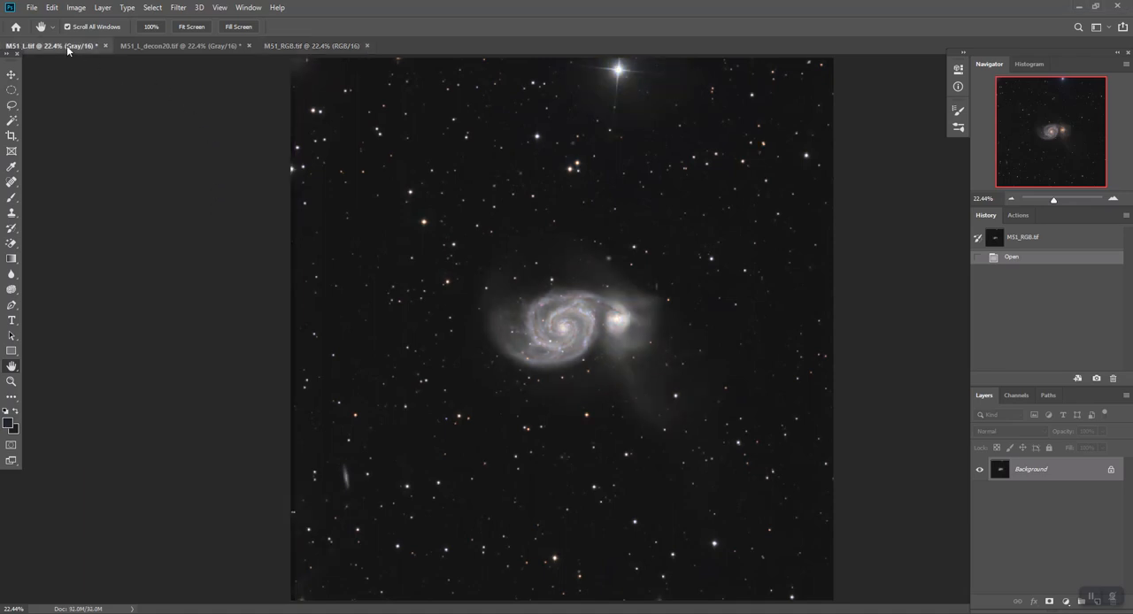
pyautogui.click(157, 48)
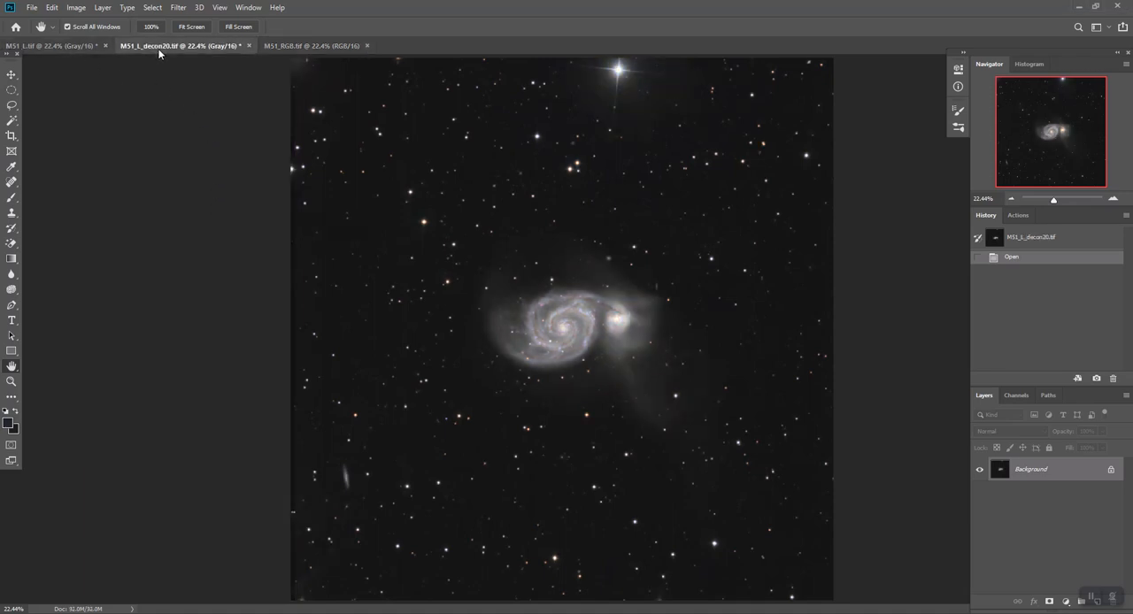
pyautogui.click(291, 46)
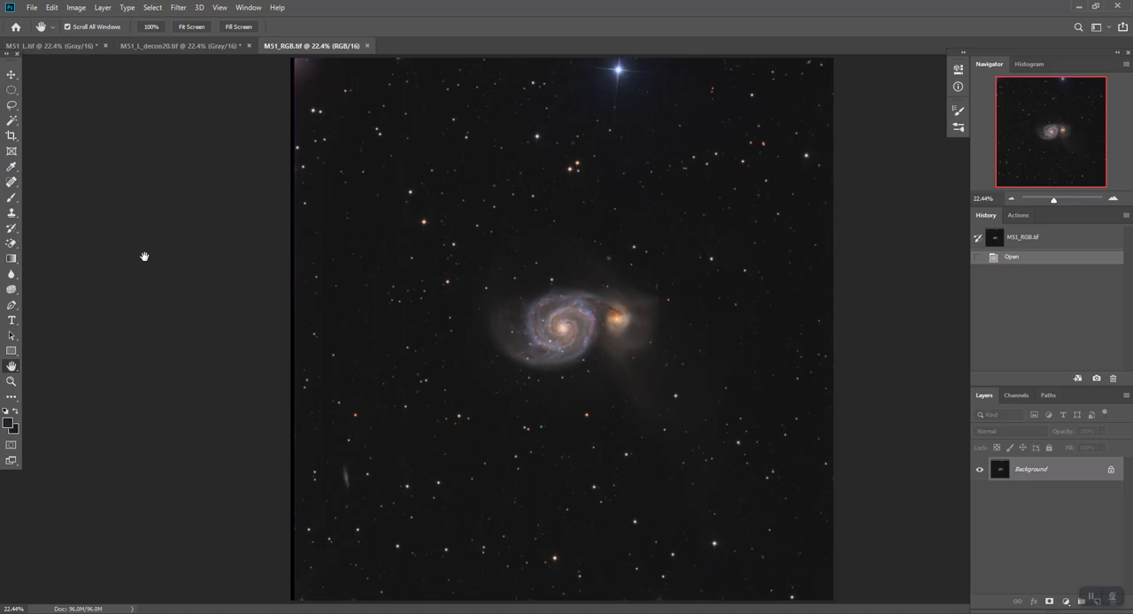
pyautogui.click(56, 45)
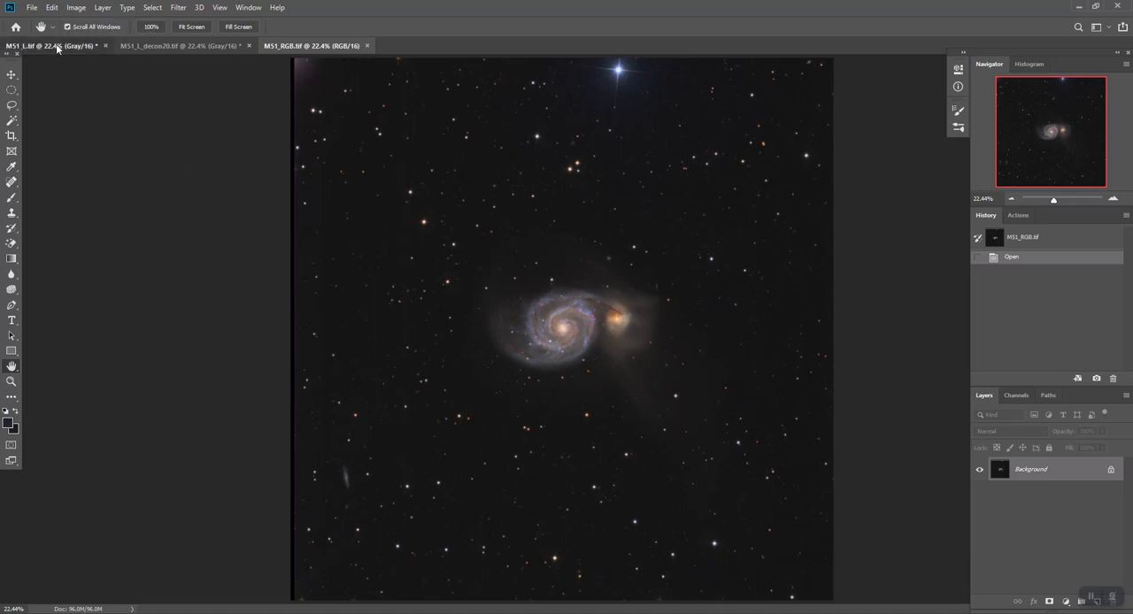
pyautogui.click(163, 50)
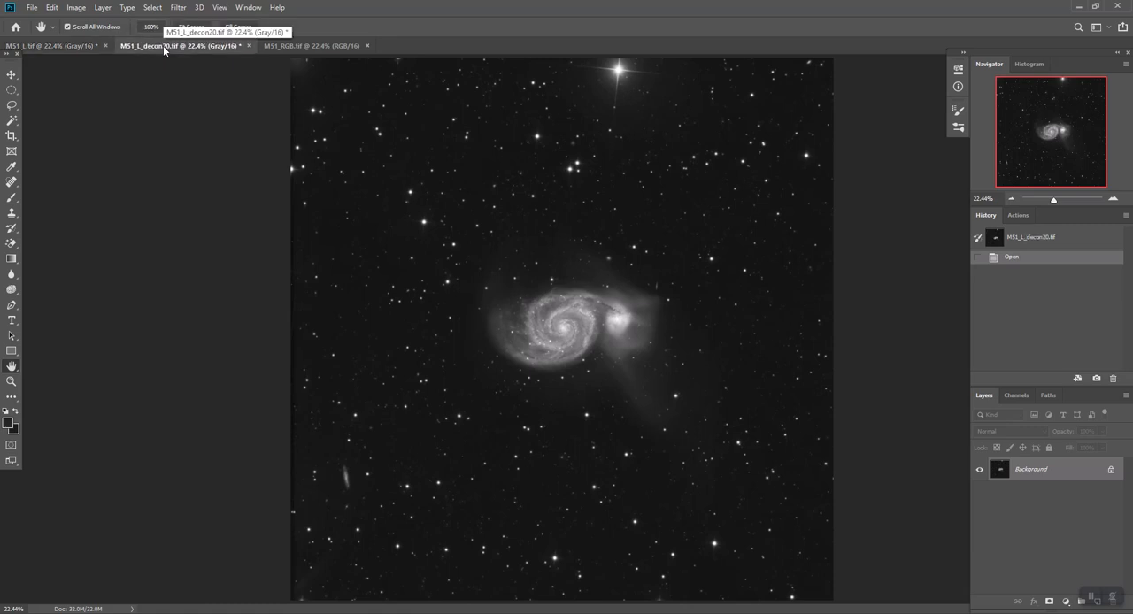
# Duplicate the Background layer in the M51_L image
pyautogui.click(54, 43)
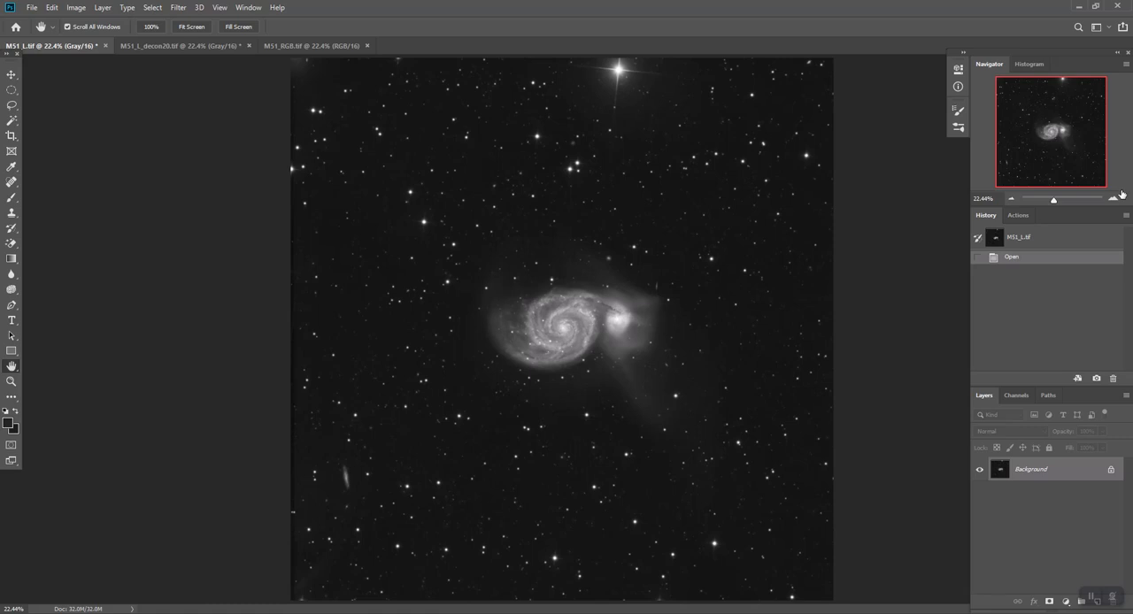
pyautogui.click(1114, 200)
pyautogui.click(1114, 200)
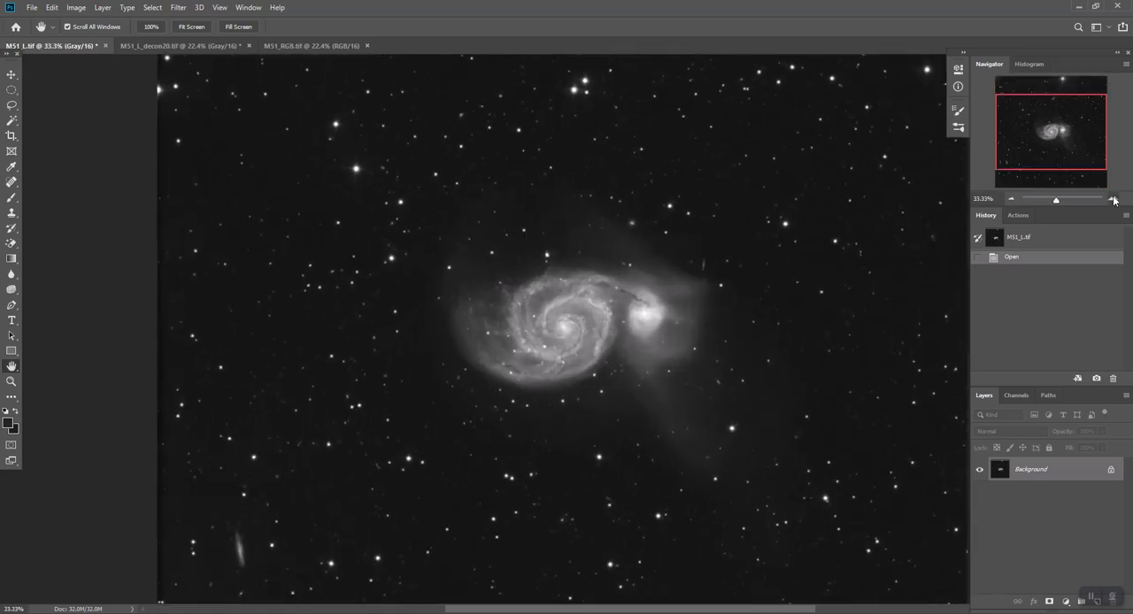
pyautogui.click(1115, 200)
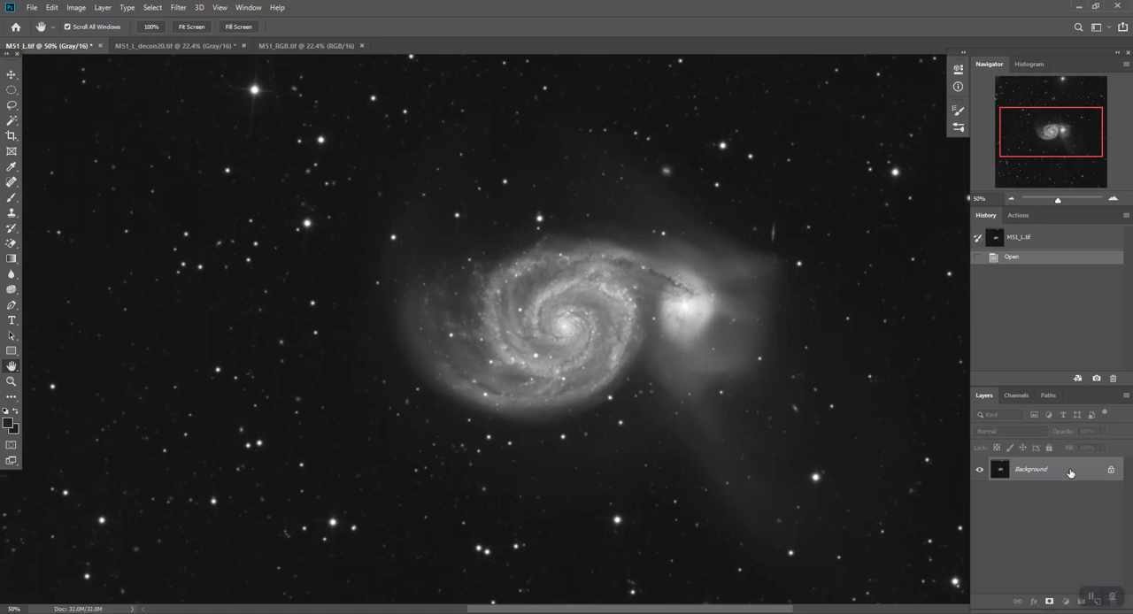
pyautogui.moveTo(1068, 470)
pyautogui.mouseDown()
pyautogui.moveTo(1082, 602)
pyautogui.moveTo(1080, 482)
pyautogui.mouseUp()
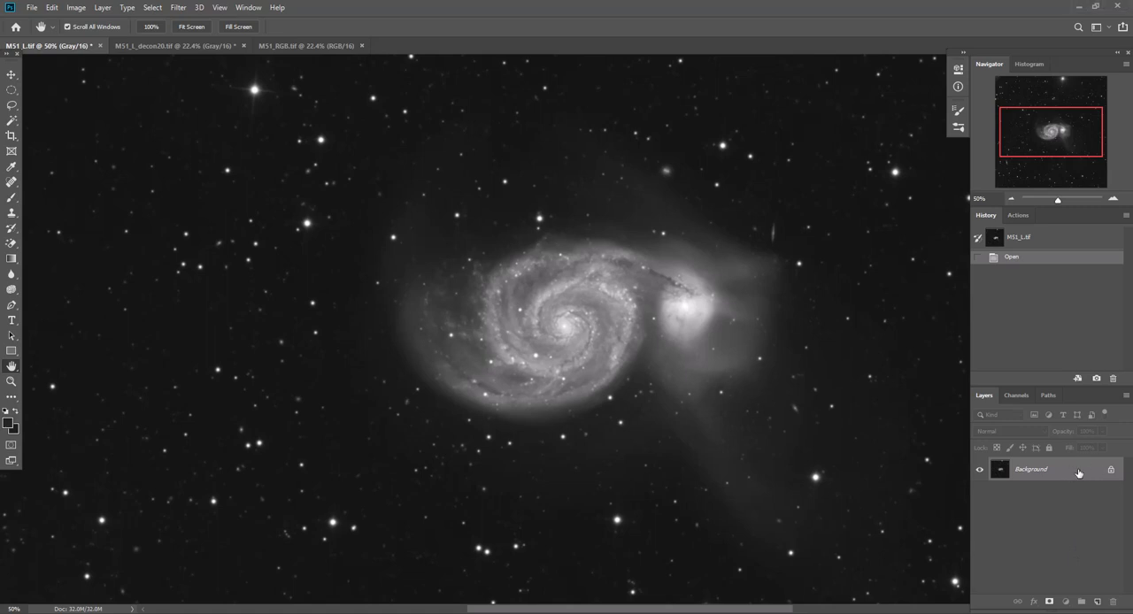
pyautogui.moveTo(1078, 474); pyautogui.dragTo(1099, 602)
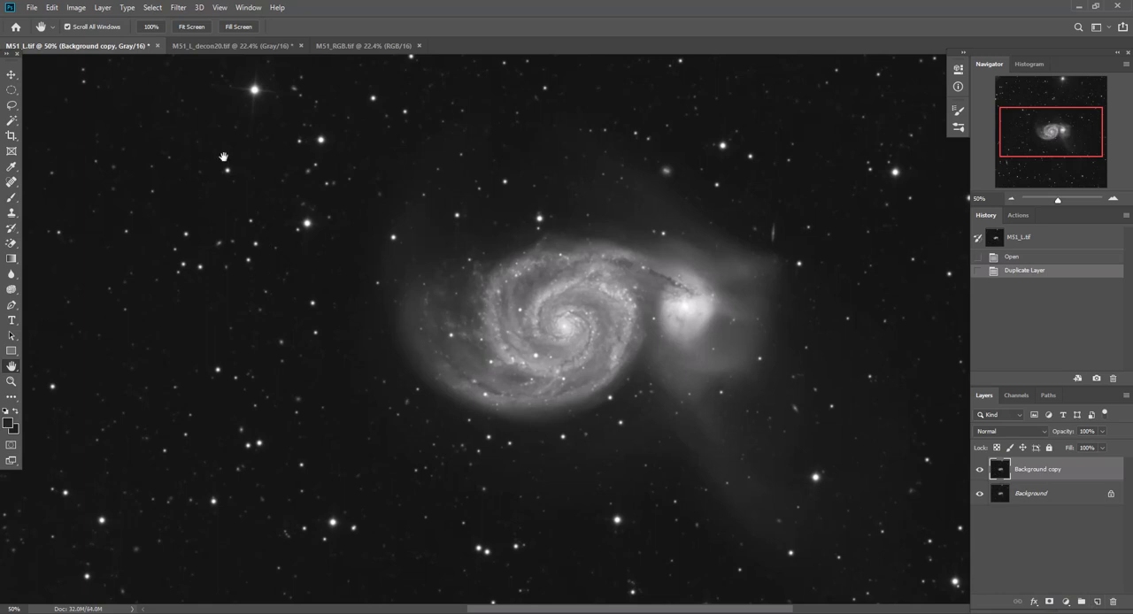
# Apply a High Pass filter with a radius of 1 pixel to the duplicated layer
pyautogui.click(175, 9)
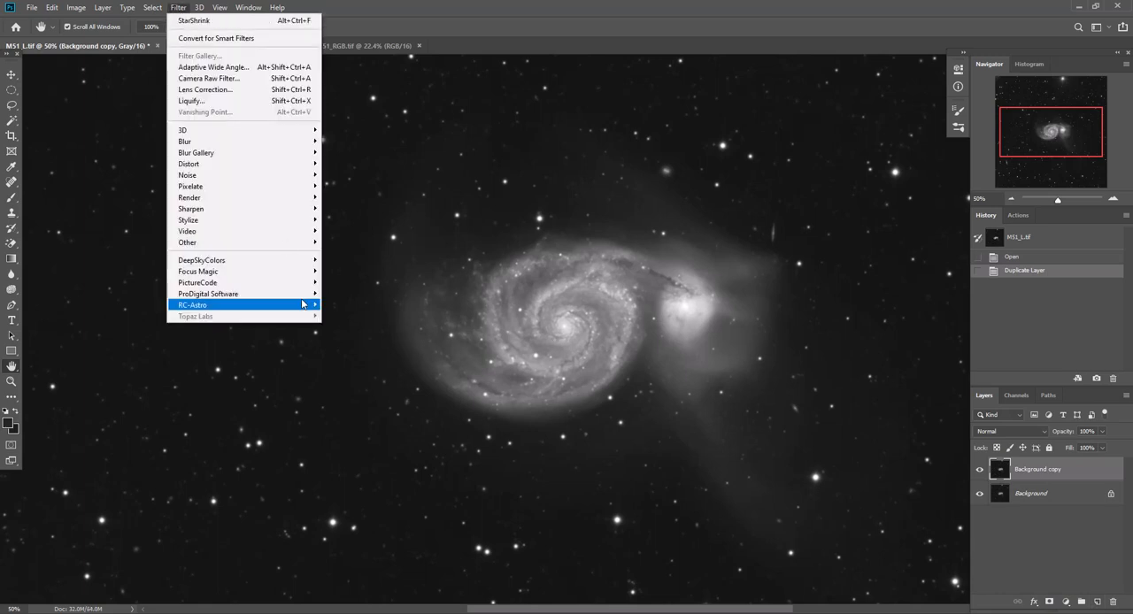
pyautogui.moveTo(313, 237)
pyautogui.click(347, 254)
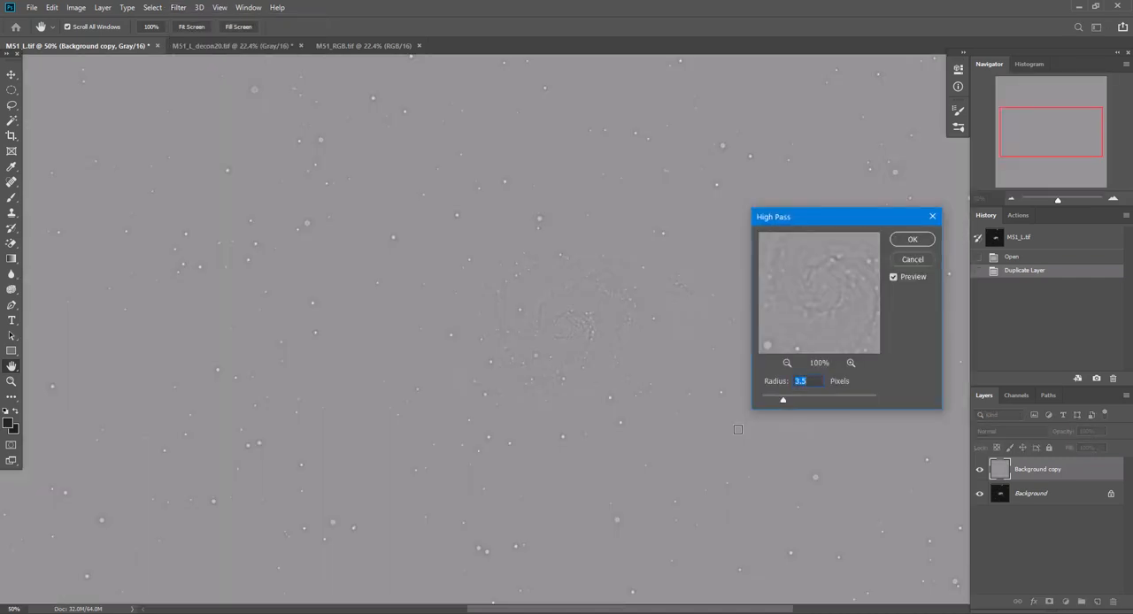
pyautogui.write('1')
pyautogui.click(913, 241)
# Apply a Gaussian Blur with a radius of 1.0 pixel to the high-pass layer
pyautogui.click(182, 8)
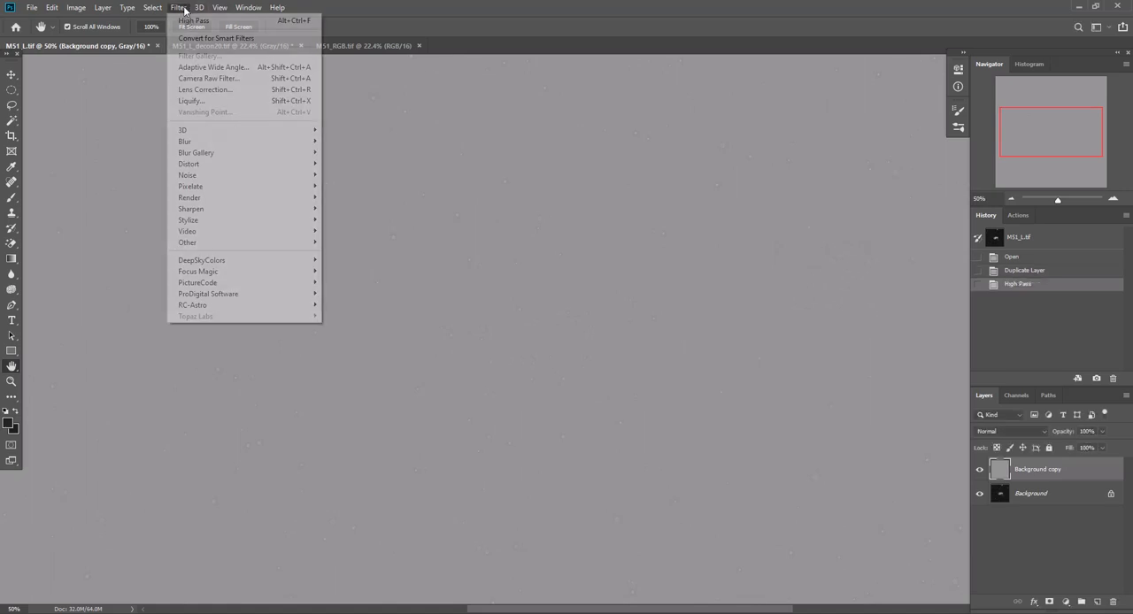
pyautogui.moveTo(217, 143)
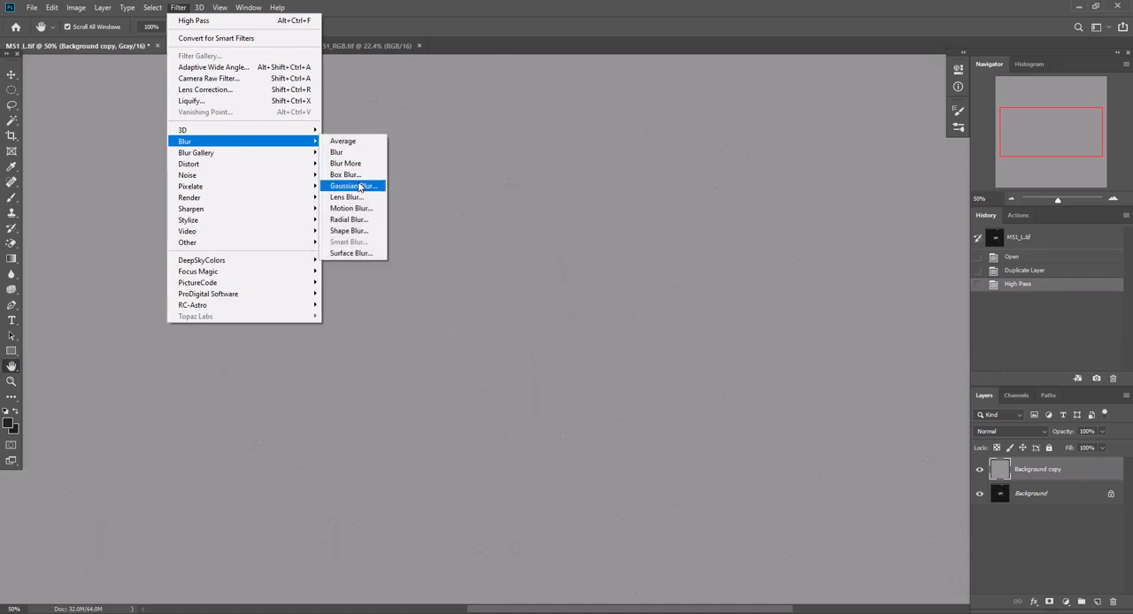
pyautogui.click(360, 187)
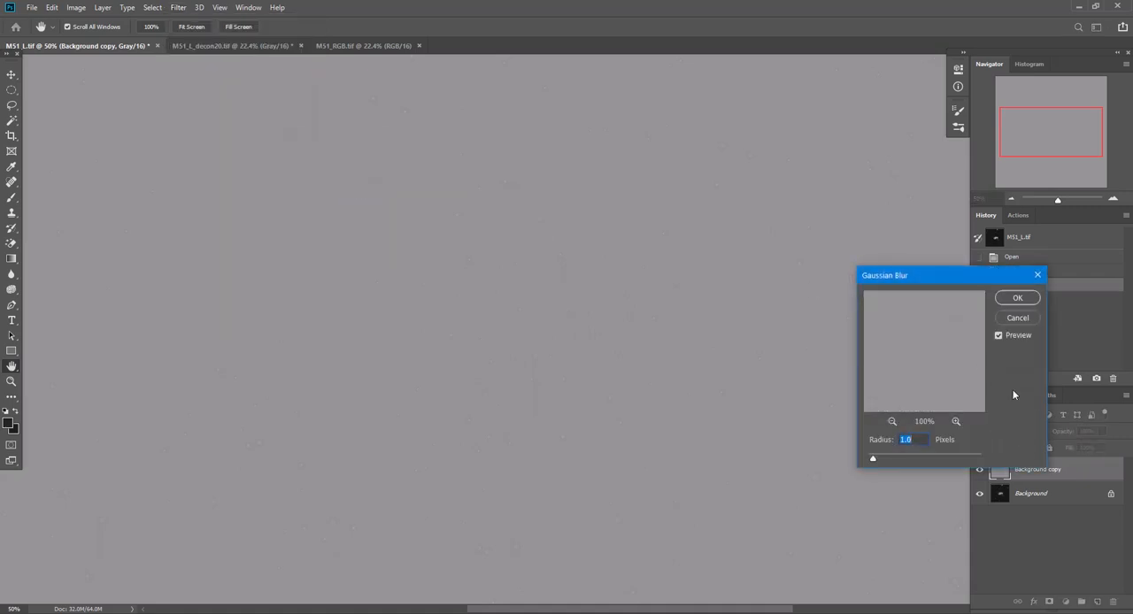
pyautogui.click(1015, 299)
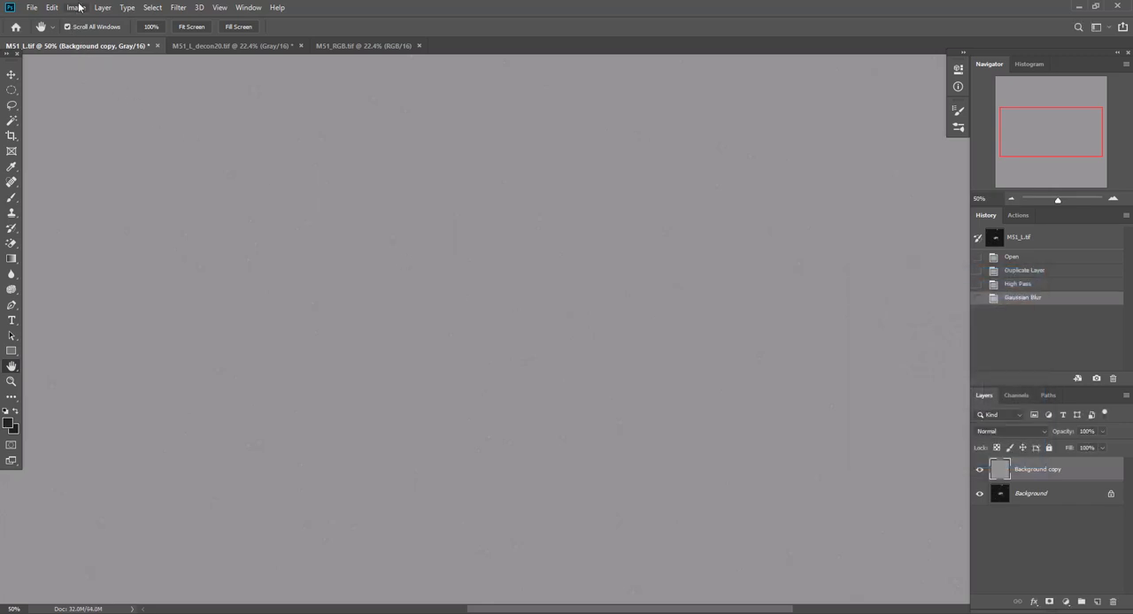
# Apply a Threshold adjustment at level 130 to the blurred layer to isolate the stars
pyautogui.click(76, 7)
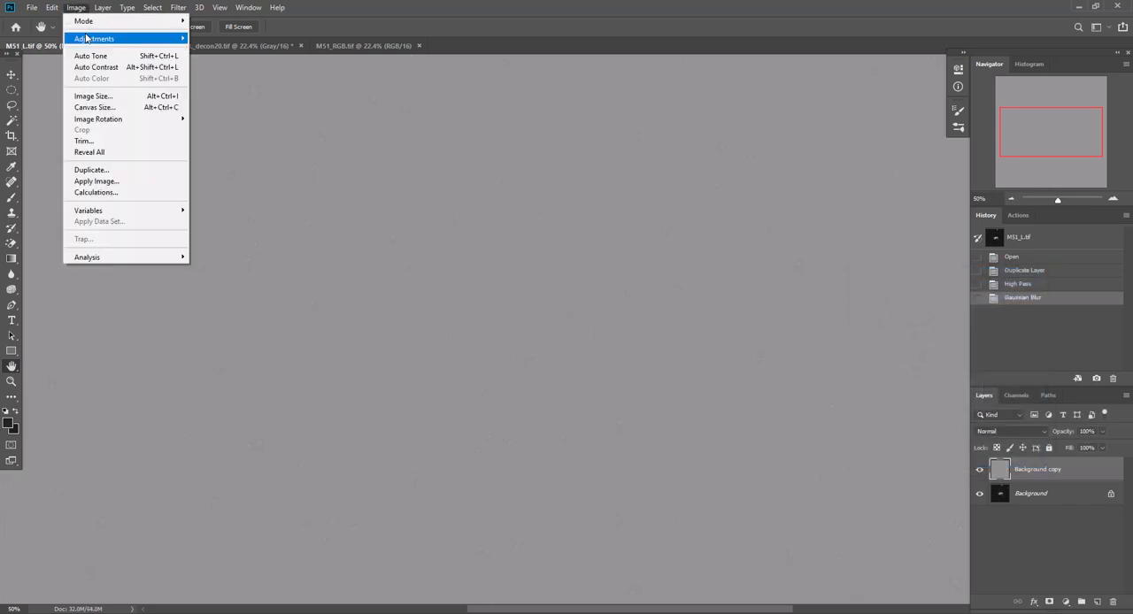
pyautogui.moveTo(89, 39)
pyautogui.click(239, 198)
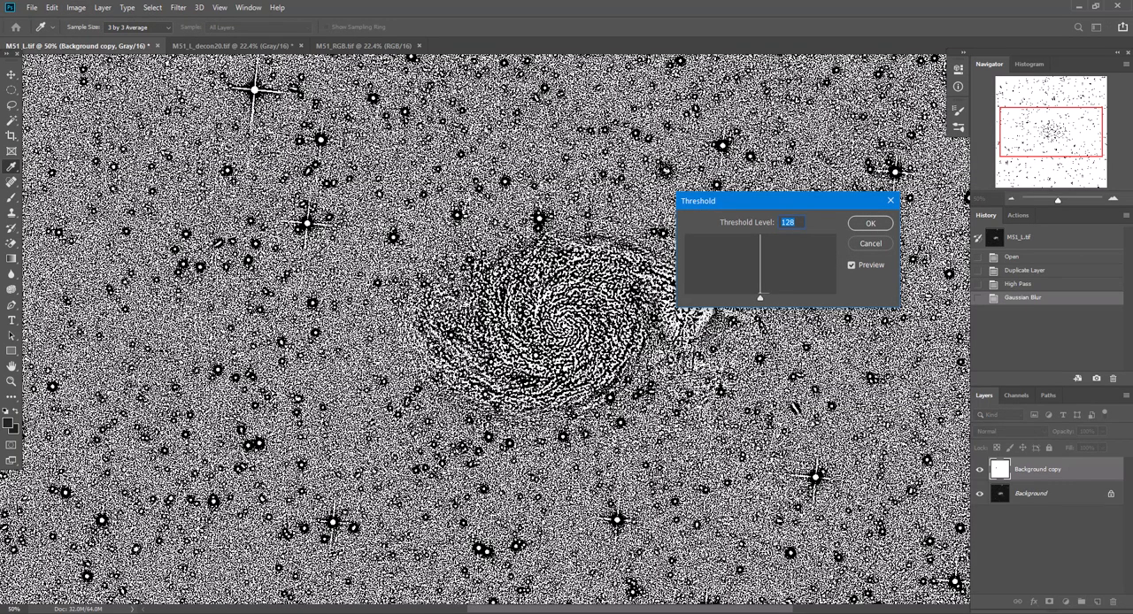
pyautogui.press('Up')
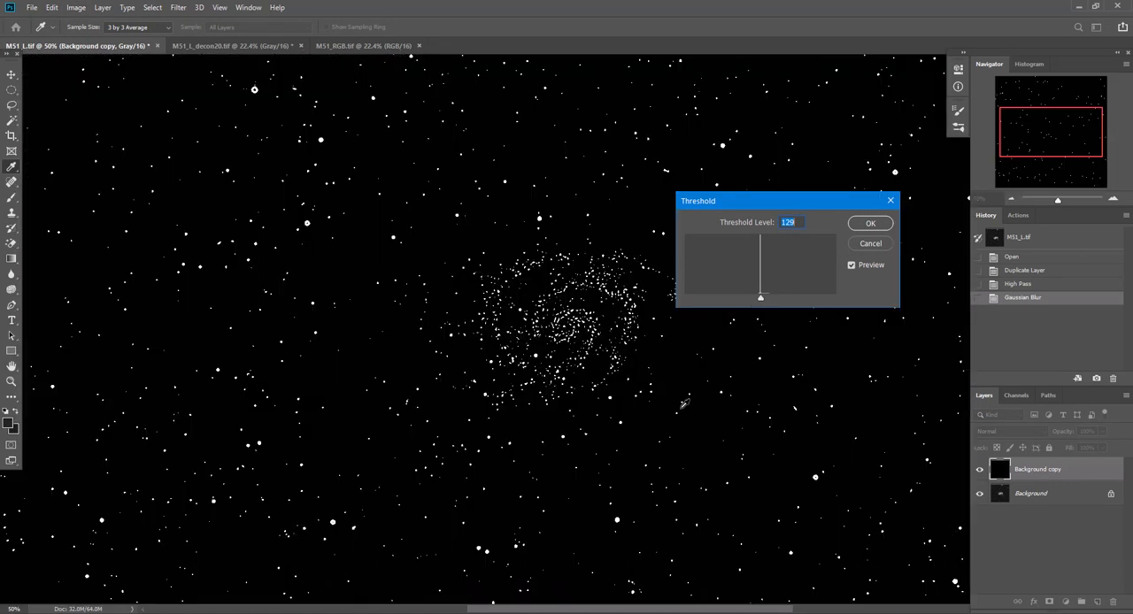
pyautogui.press('Up')
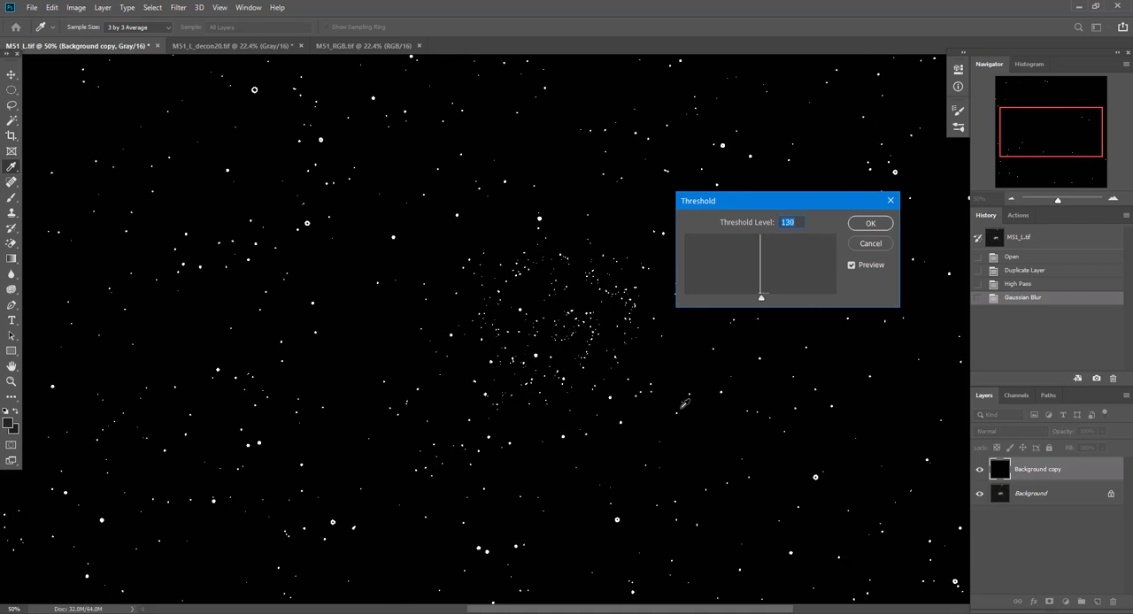
pyautogui.click(871, 224)
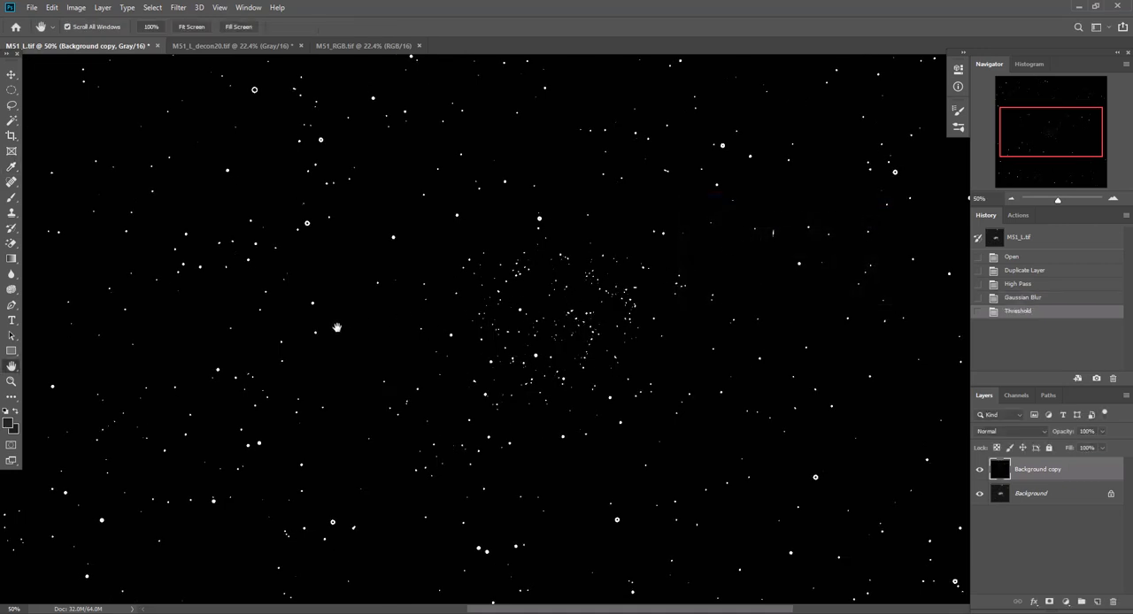
# Try to copy the thresholded image into a new channel named "stars", and revert to the Threshold history state
pyautogui.click(50, 8)
pyautogui.click(60, 89)
pyautogui.click(1016, 396)
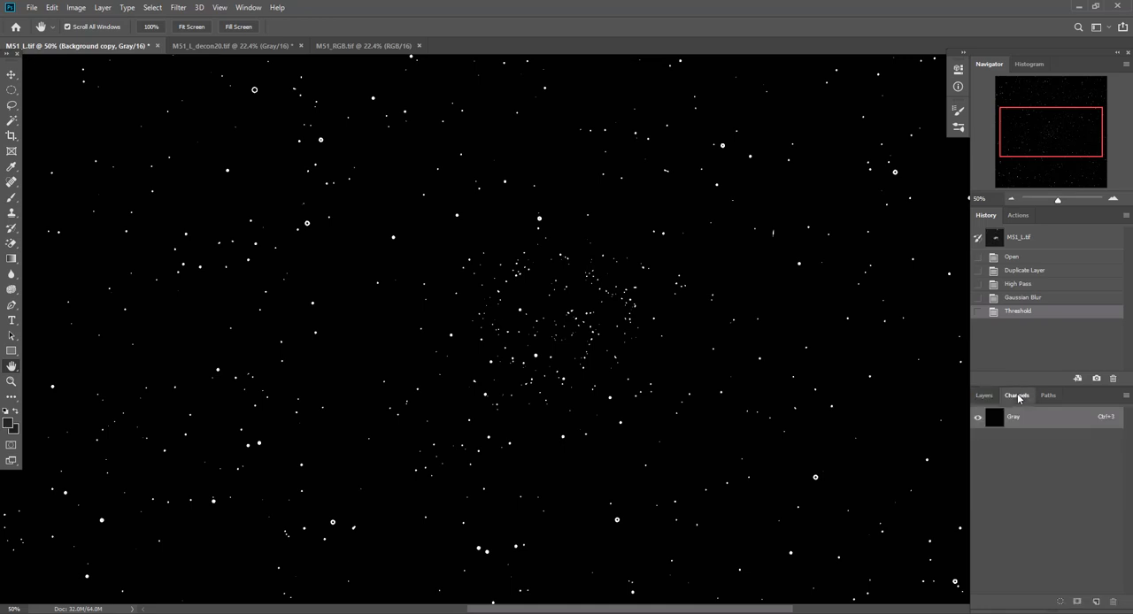
pyautogui.click(1126, 397)
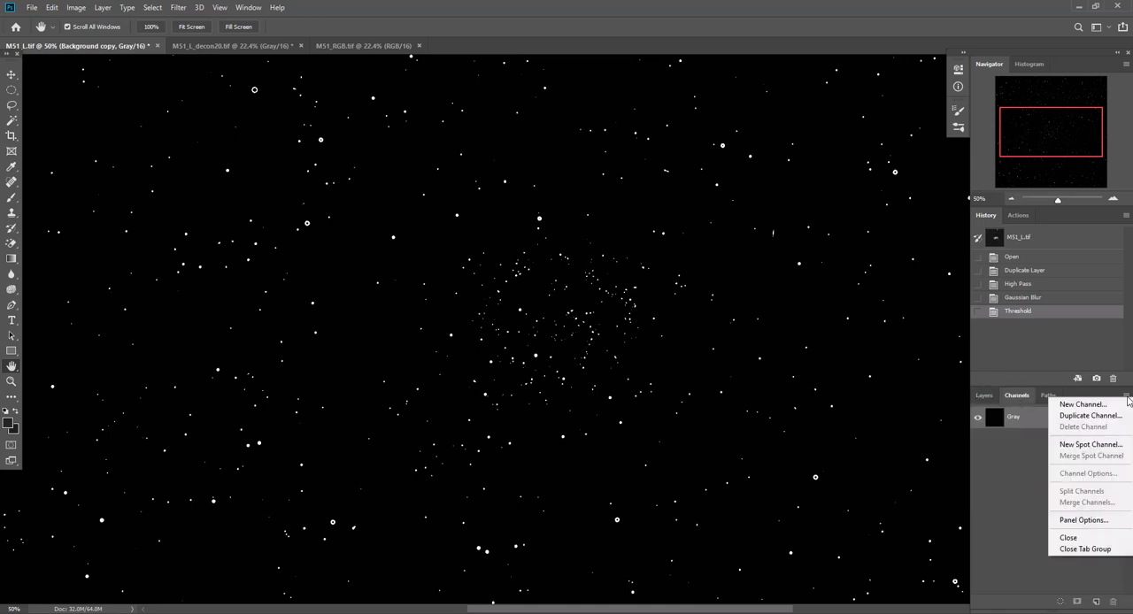
pyautogui.click(1083, 405)
pyautogui.write('st')
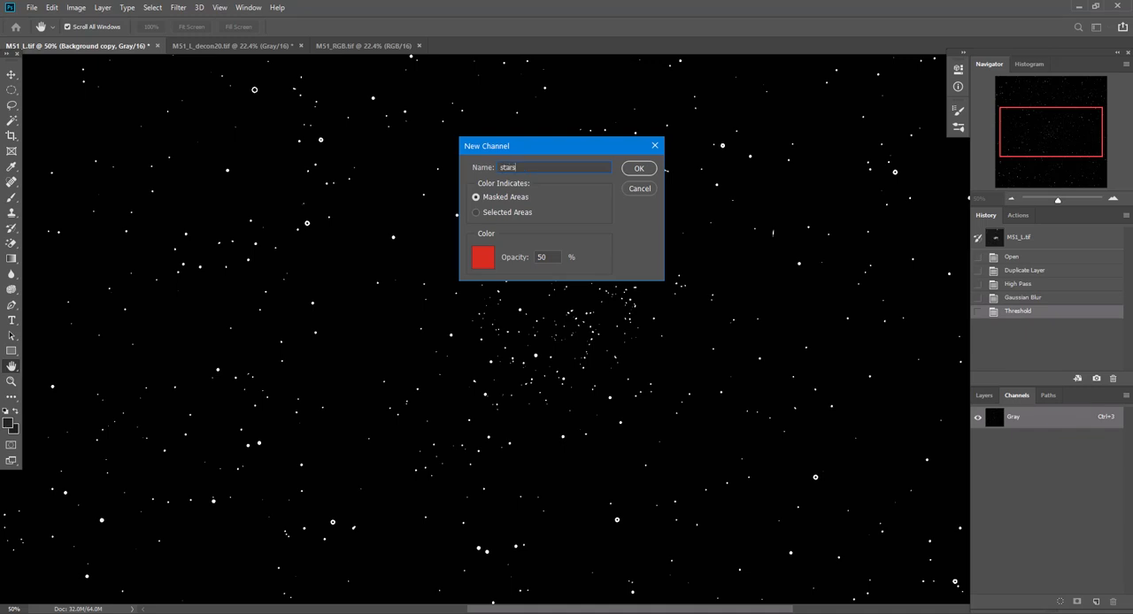
pyautogui.write('ars')
pyautogui.press('Return')
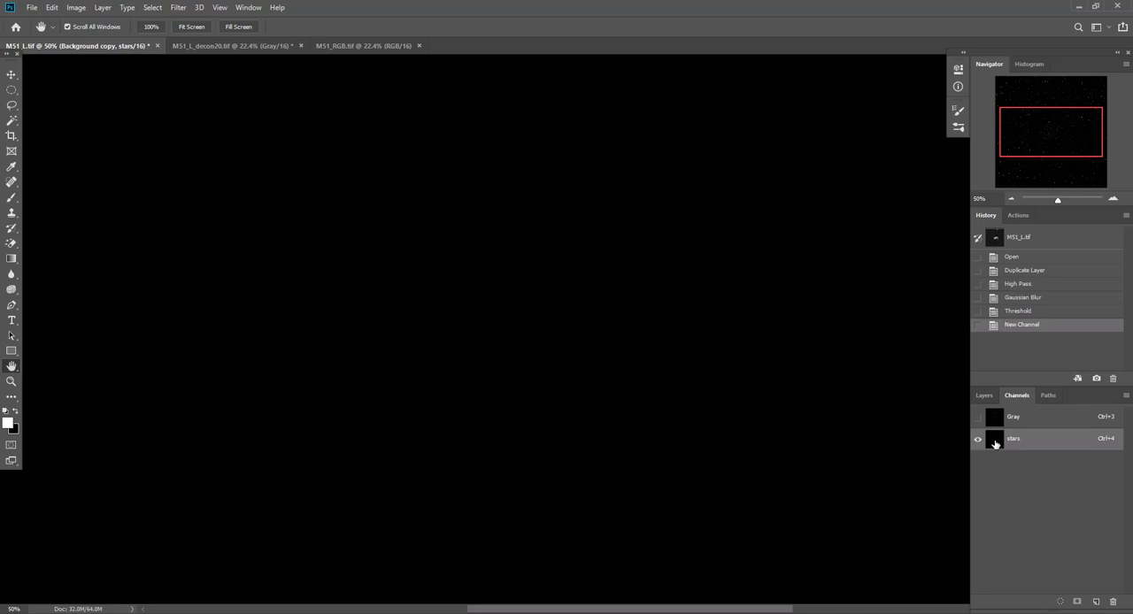
pyautogui.click(52, 7)
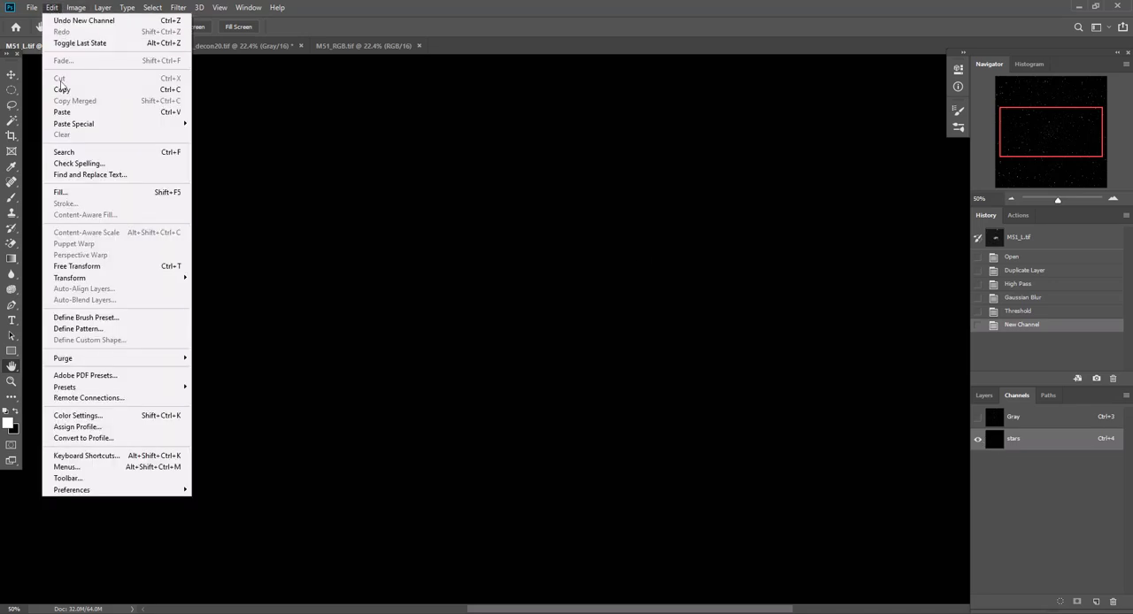
pyautogui.click(62, 112)
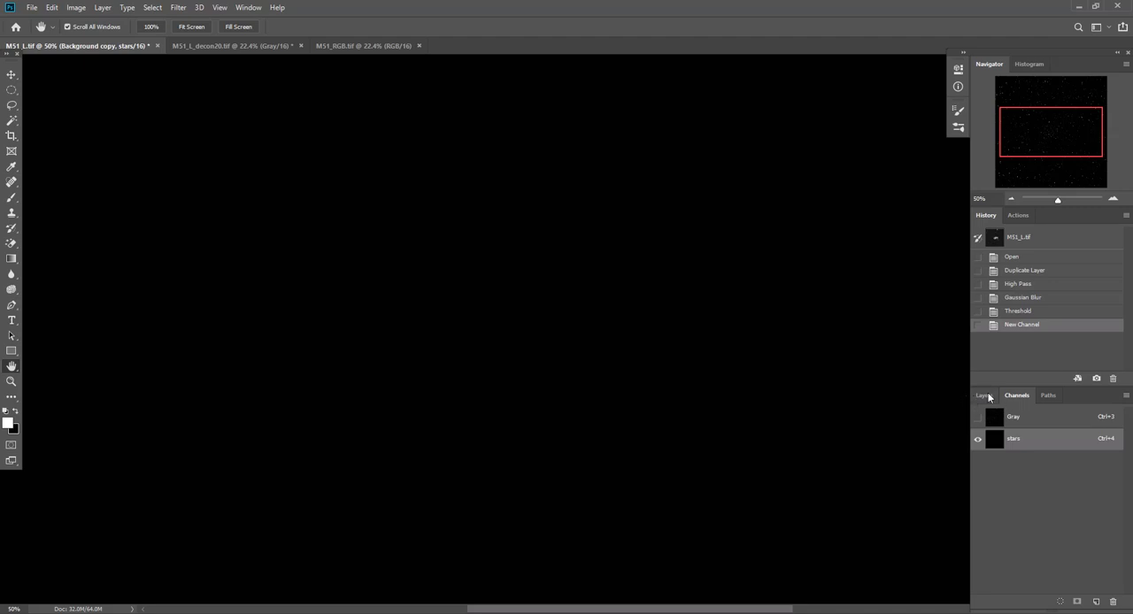
pyautogui.click(1016, 312)
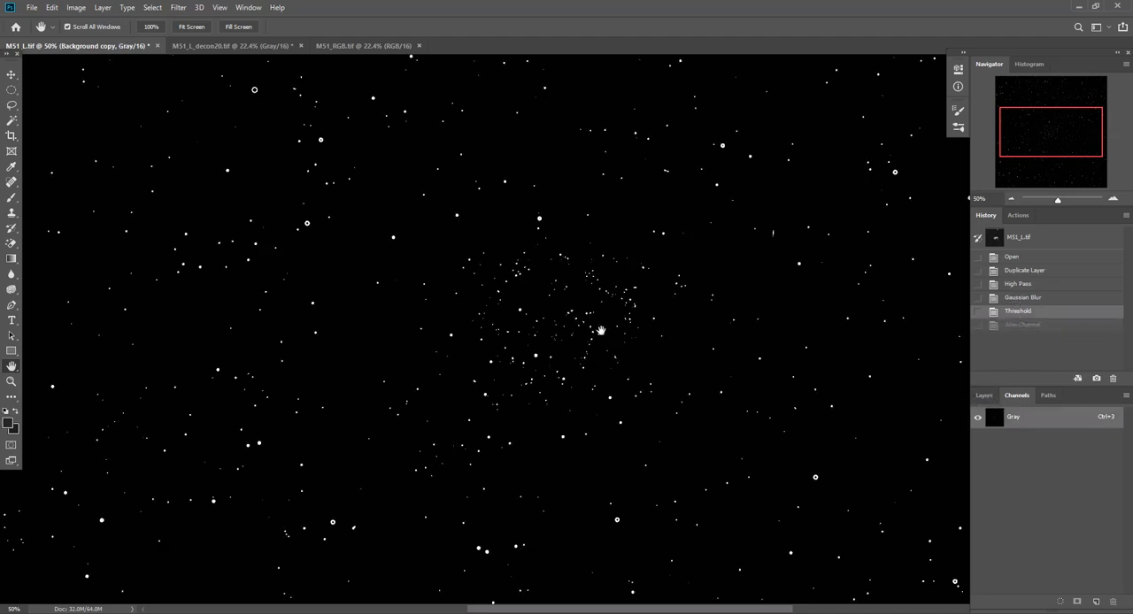
# Select and copy the whole thresholded canvas, and create a new channel named "stars"
pyautogui.hotkey('ctrl', 'a')
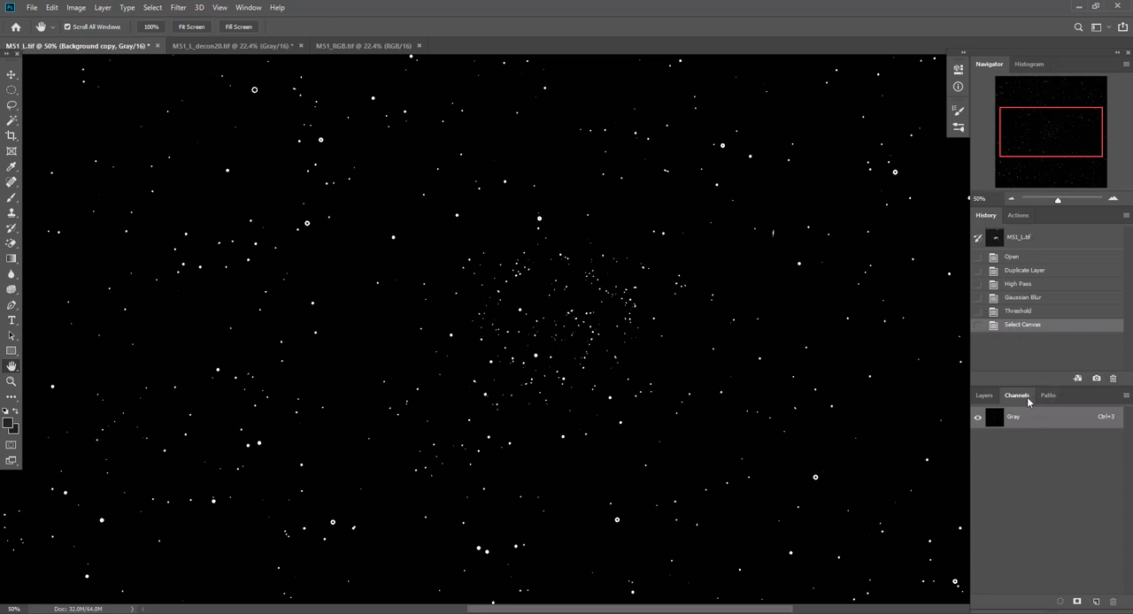
pyautogui.click(985, 396)
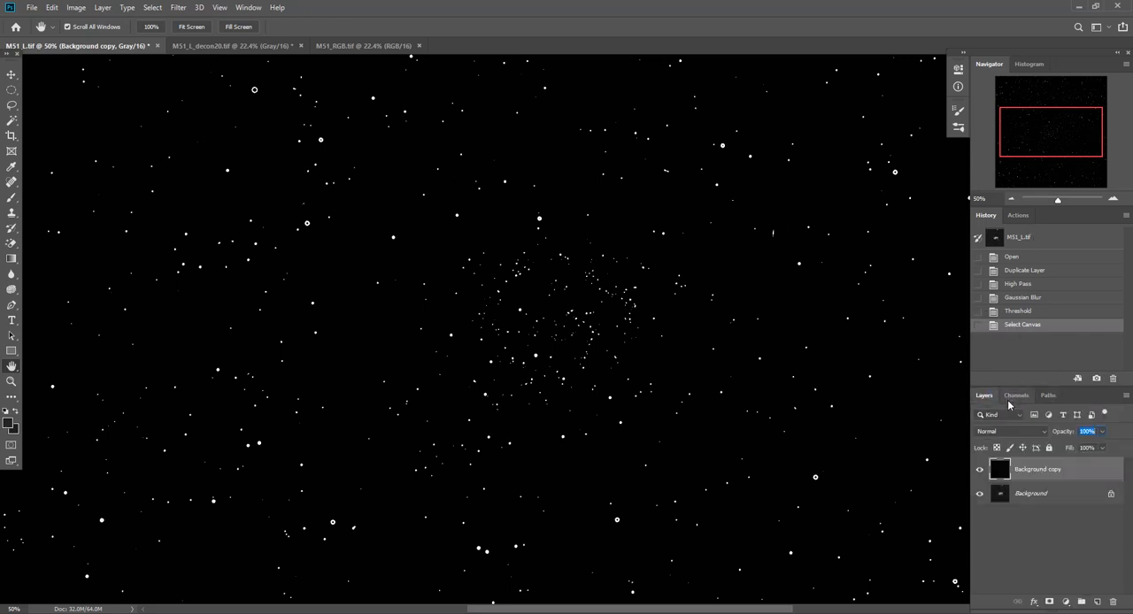
pyautogui.click(1016, 397)
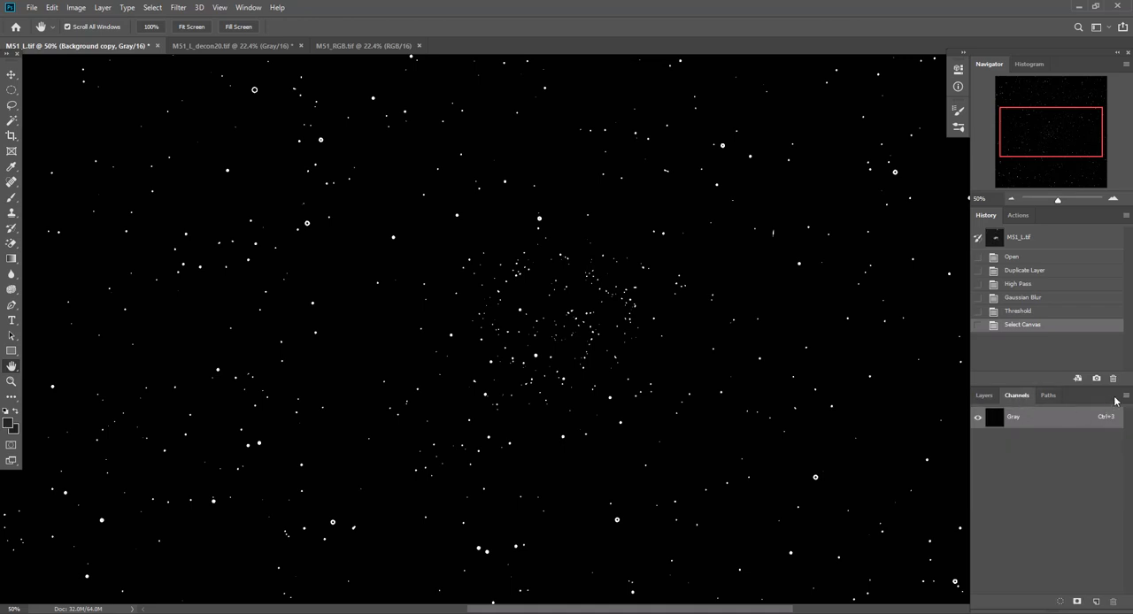
pyautogui.click(1126, 395)
pyautogui.click(1104, 409)
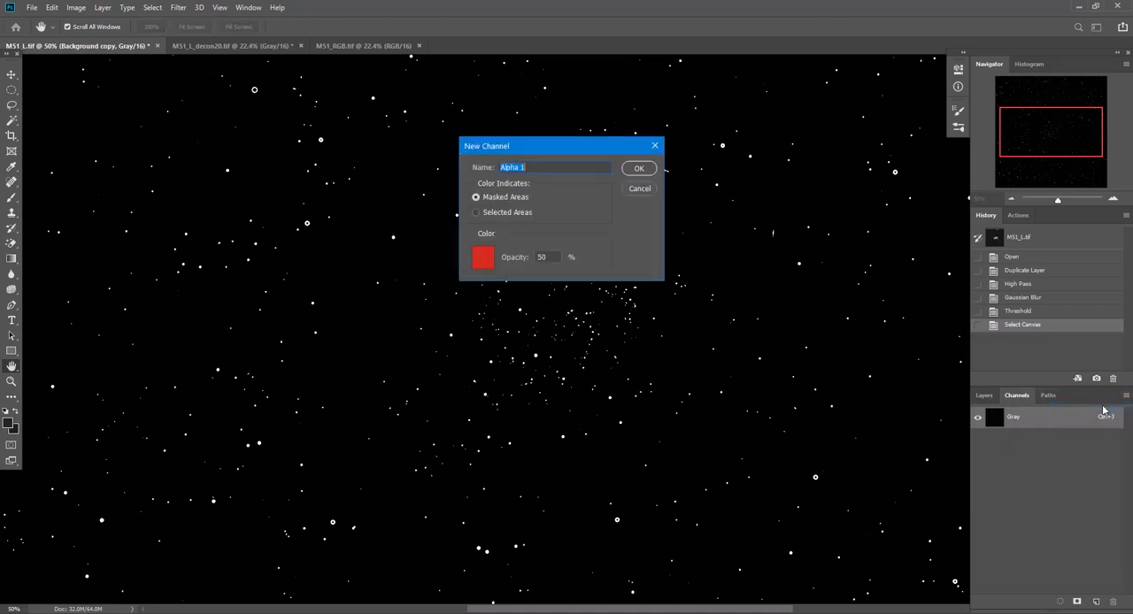
pyautogui.write('stars')
pyautogui.press('Return')
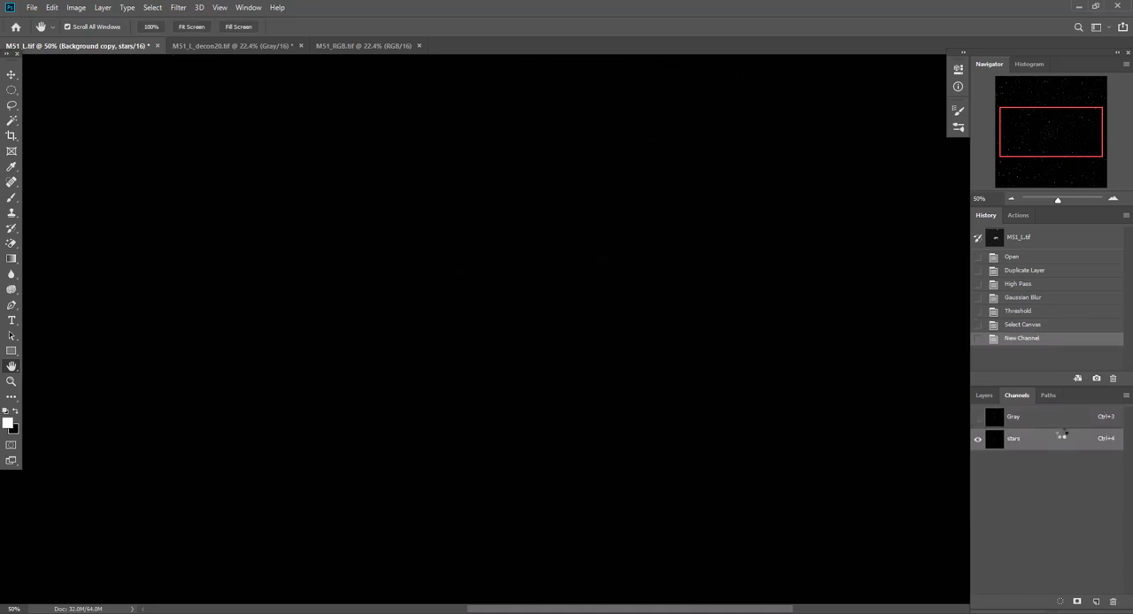
# Paste the copied star image into the stars channel, clear the selection and return to the Gray channel
pyautogui.hotkey('ctrl', 'v')
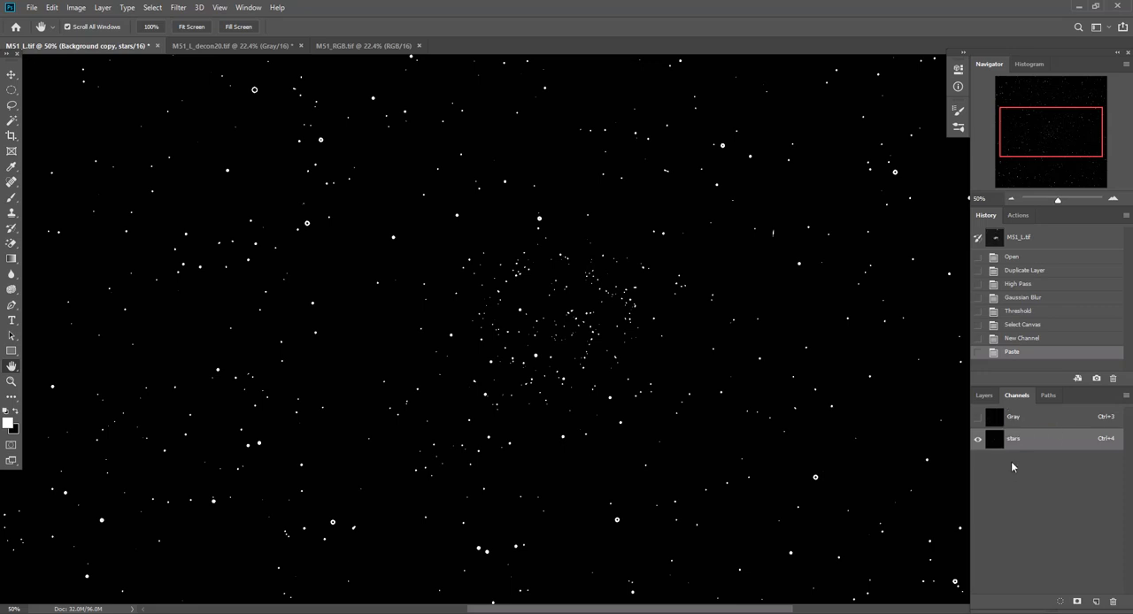
pyautogui.hotkey('ctrl', 'd')
pyautogui.click(1025, 417)
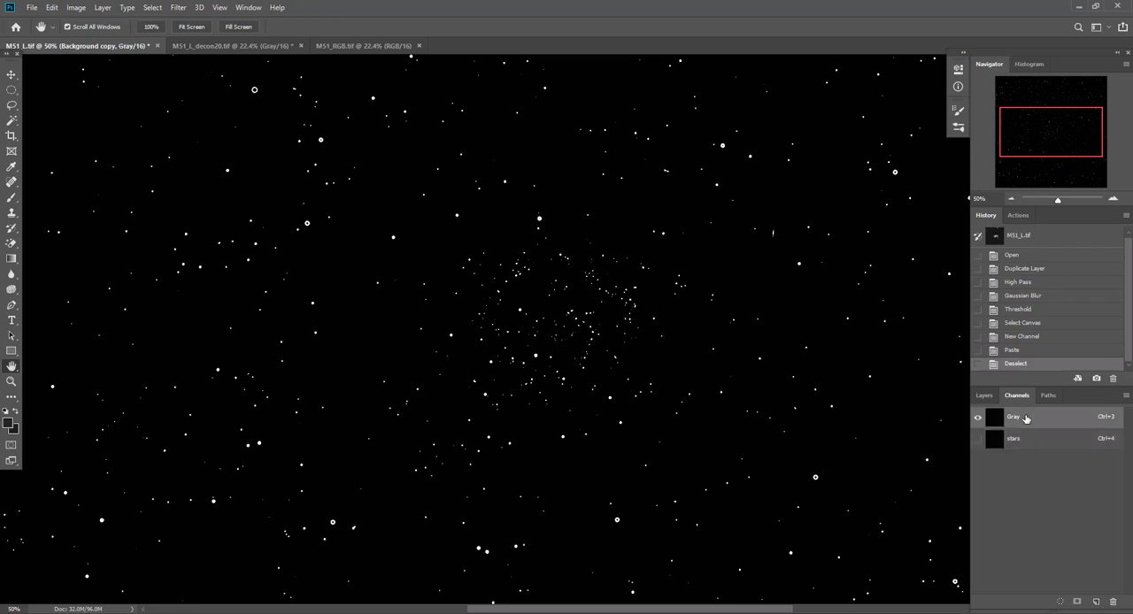
# Delete the thresholded Background copy layer, leaving only the original Background
pyautogui.click(983, 395)
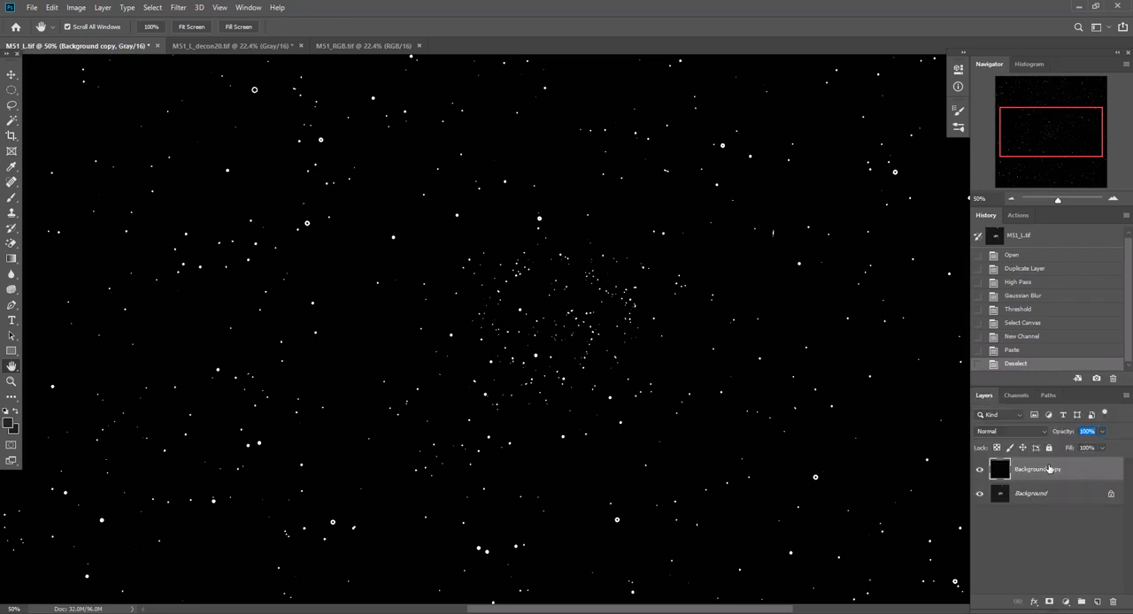
pyautogui.moveTo(1048, 469); pyautogui.dragTo(1074, 510)
pyautogui.moveTo(1018, 470); pyautogui.dragTo(1114, 602)
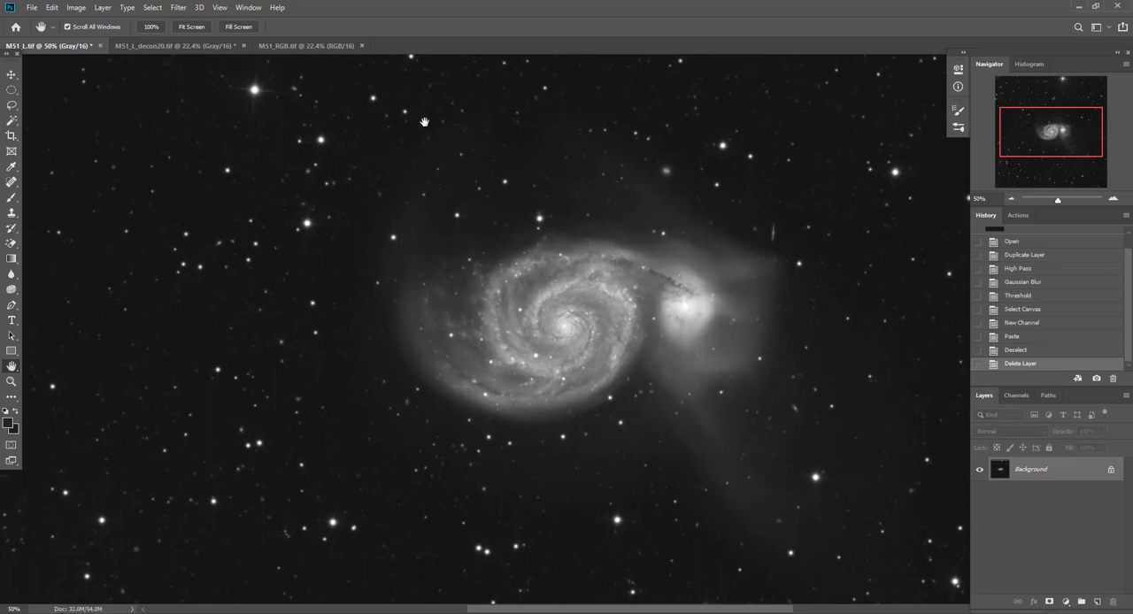
# Load the stars channel as a new selection on the luminance image and toggle the selection edges to check its coverage
pyautogui.click(152, 8)
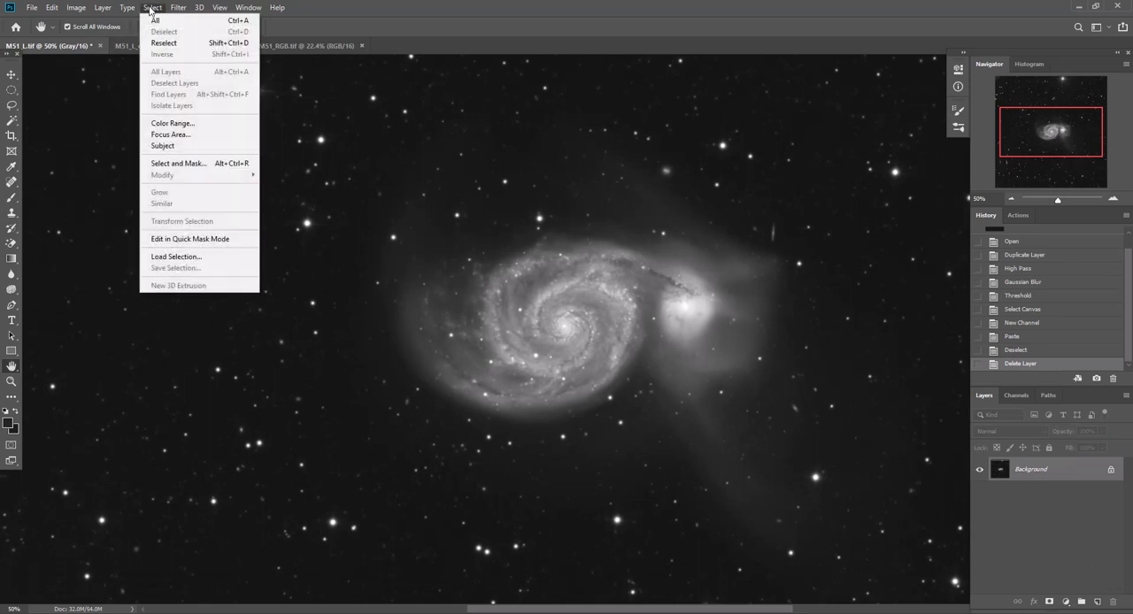
pyautogui.click(182, 256)
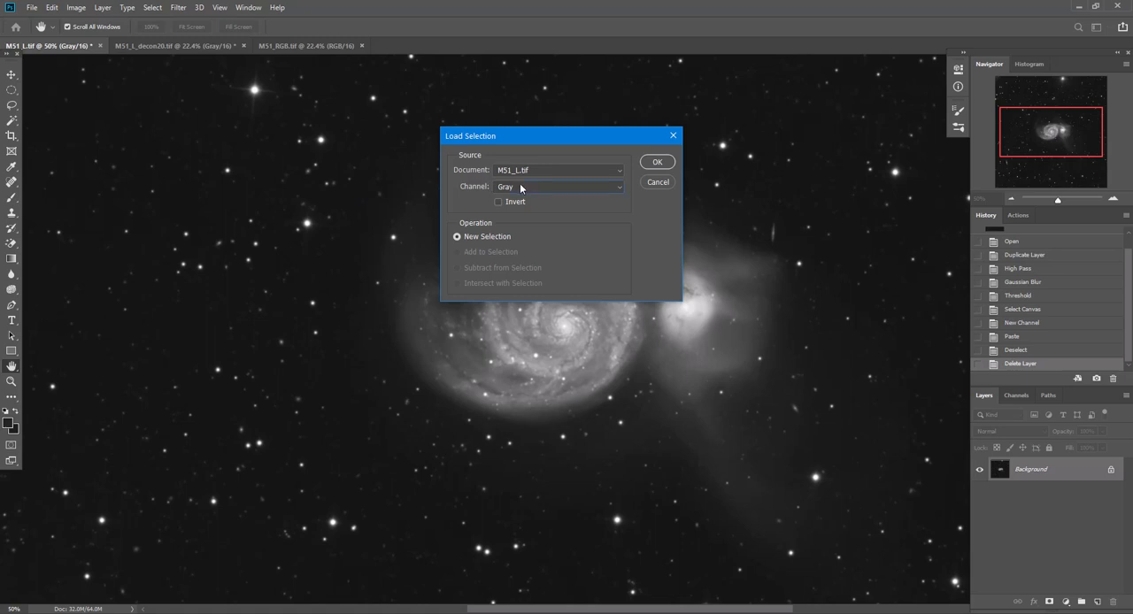
pyautogui.click(520, 184)
pyautogui.click(521, 221)
pyautogui.click(658, 163)
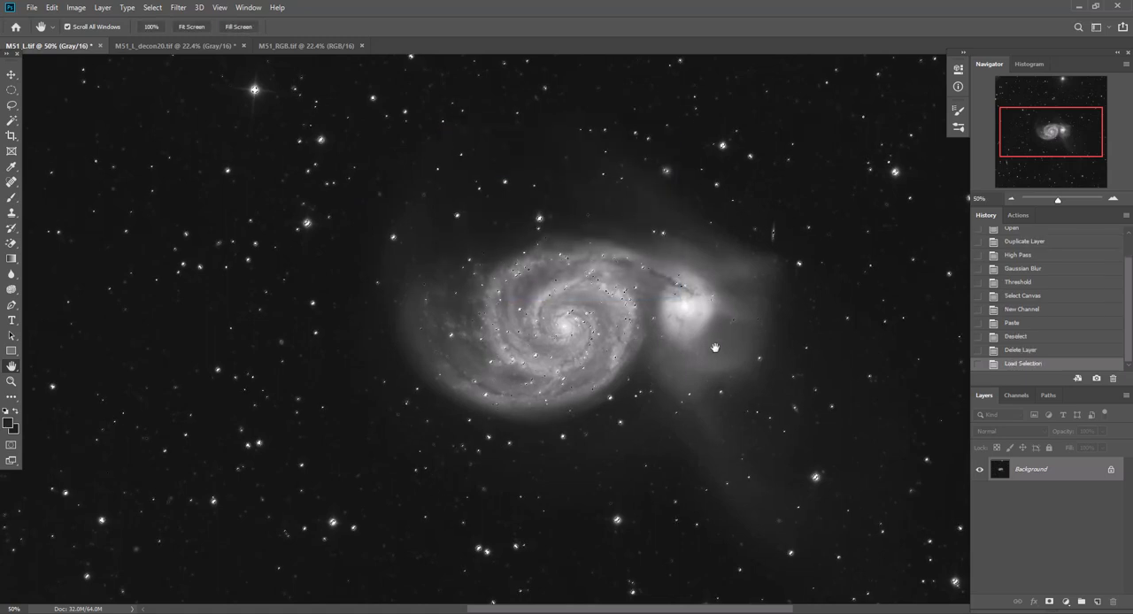
pyautogui.click(1114, 199)
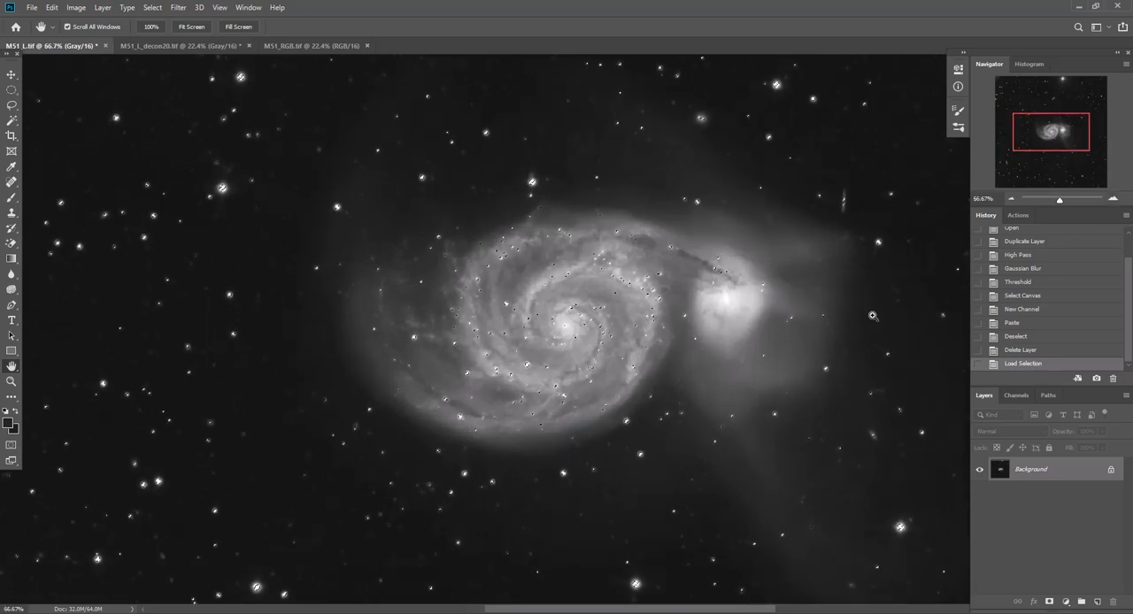
pyautogui.hotkey('ctrl', 'h')
pyautogui.hotkey('ctrl', 'h')
# Subtract the M51 galaxy area from the star selection with a freehand Lasso outline
pyautogui.click(9, 105)
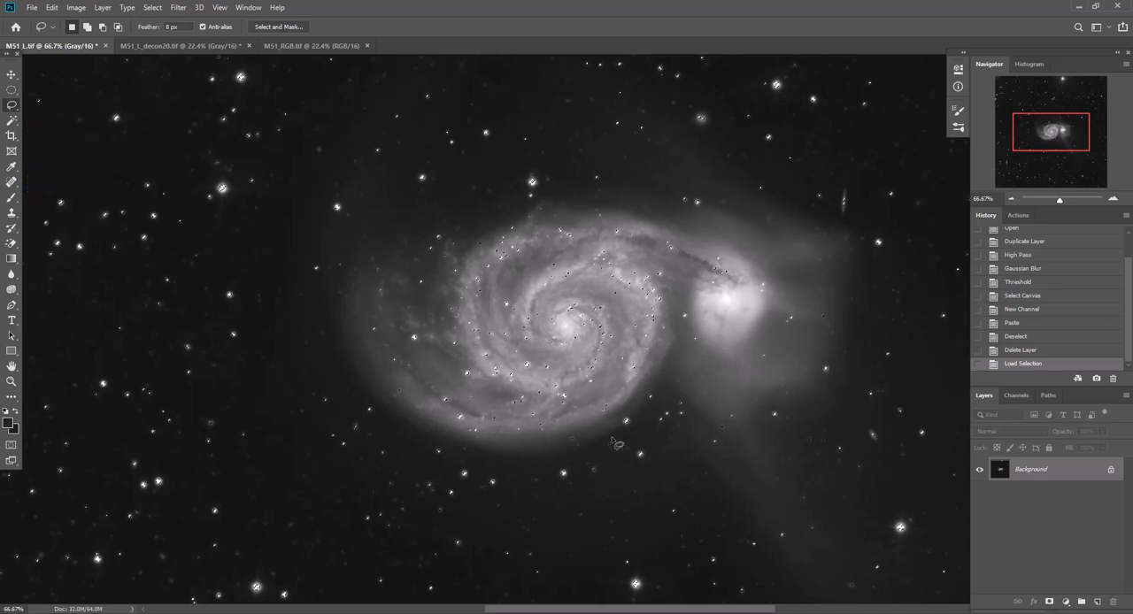
pyautogui.press('alt')
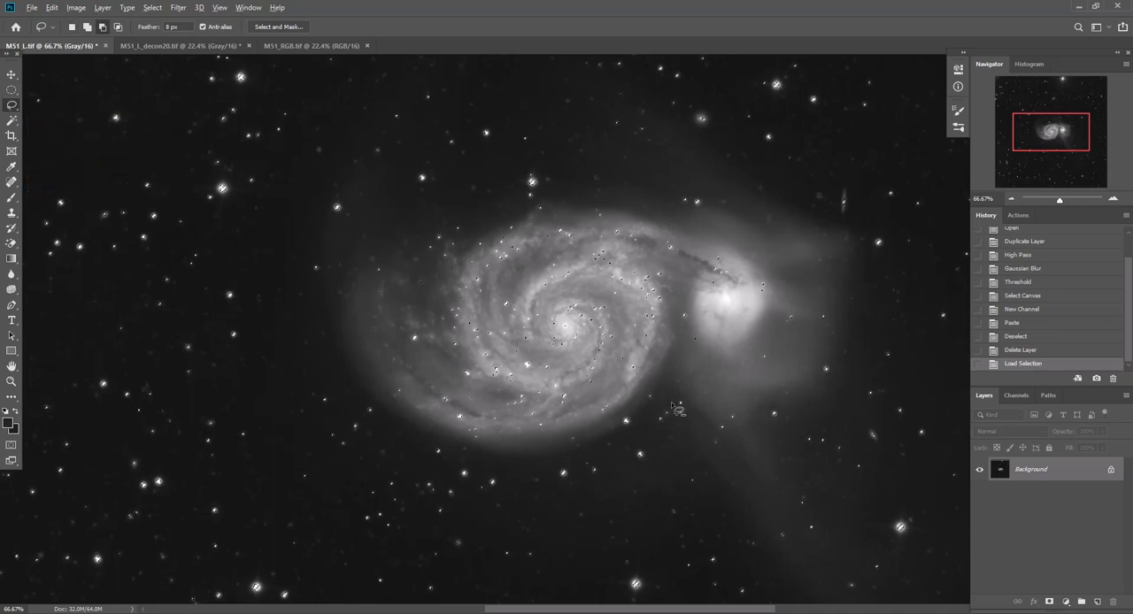
pyautogui.moveTo(597, 419)
pyautogui.mouseDown()
pyautogui.moveTo(705, 378)
pyautogui.moveTo(762, 328)
pyautogui.moveTo(785, 280)
pyautogui.moveTo(711, 216)
pyautogui.moveTo(559, 190)
pyautogui.moveTo(434, 219)
pyautogui.moveTo(347, 283)
pyautogui.moveTo(342, 320)
pyautogui.moveTo(360, 357)
pyautogui.moveTo(420, 416)
pyautogui.moveTo(474, 440)
pyautogui.moveTo(544, 444)
pyautogui.moveTo(609, 423)
pyautogui.mouseUp()
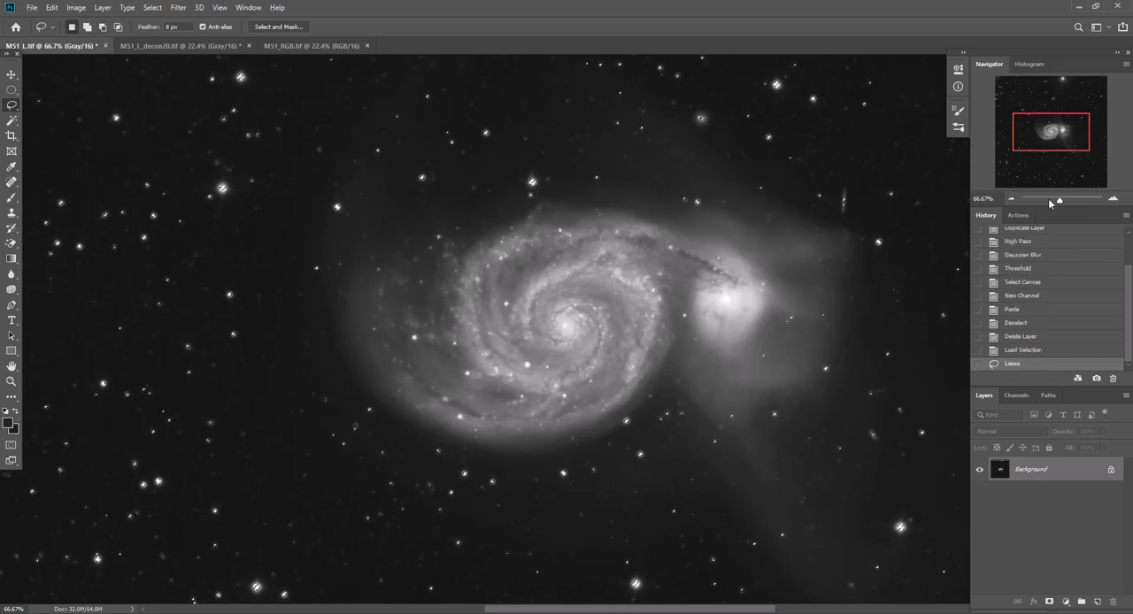
# Add the brighter foreground stars in and around the galaxy's spiral arms back to the selection with the Magic Wand
pyautogui.click(1113, 198)
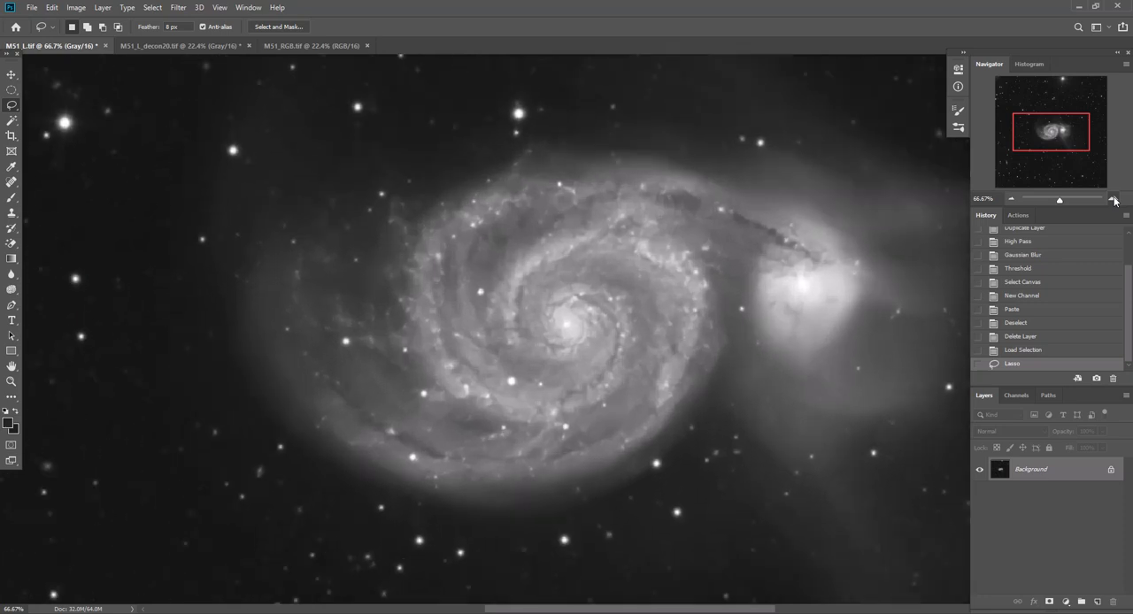
pyautogui.click(13, 123)
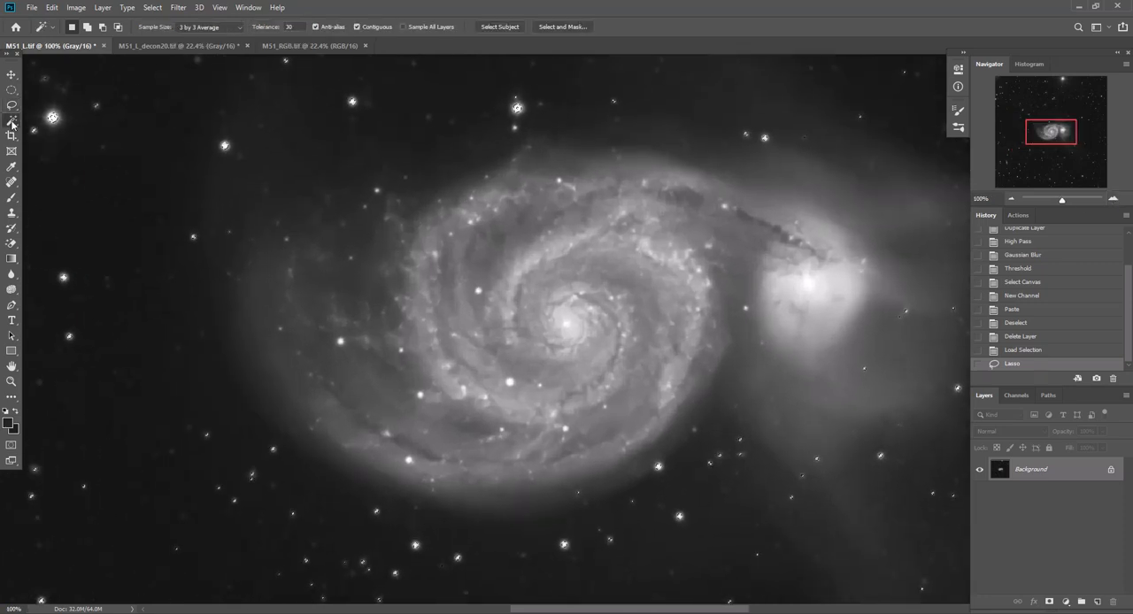
pyautogui.press('shift')
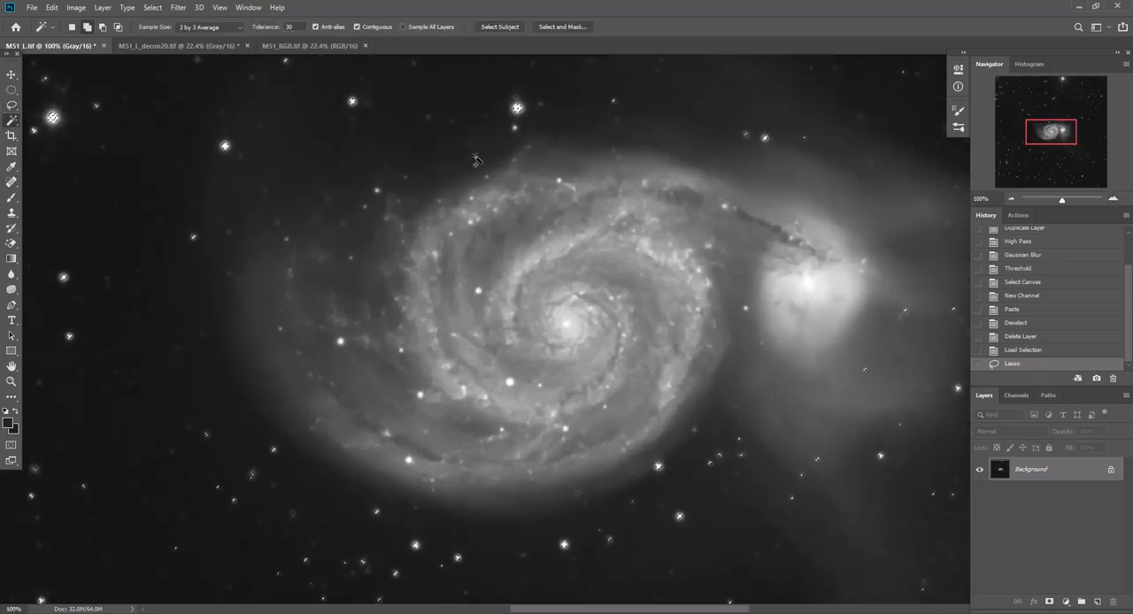
pyautogui.keyDown('shift'); pyautogui.click(478, 292); pyautogui.keyUp('shift')
pyautogui.keyDown('shift'); pyautogui.click(341, 344); pyautogui.keyUp('shift')
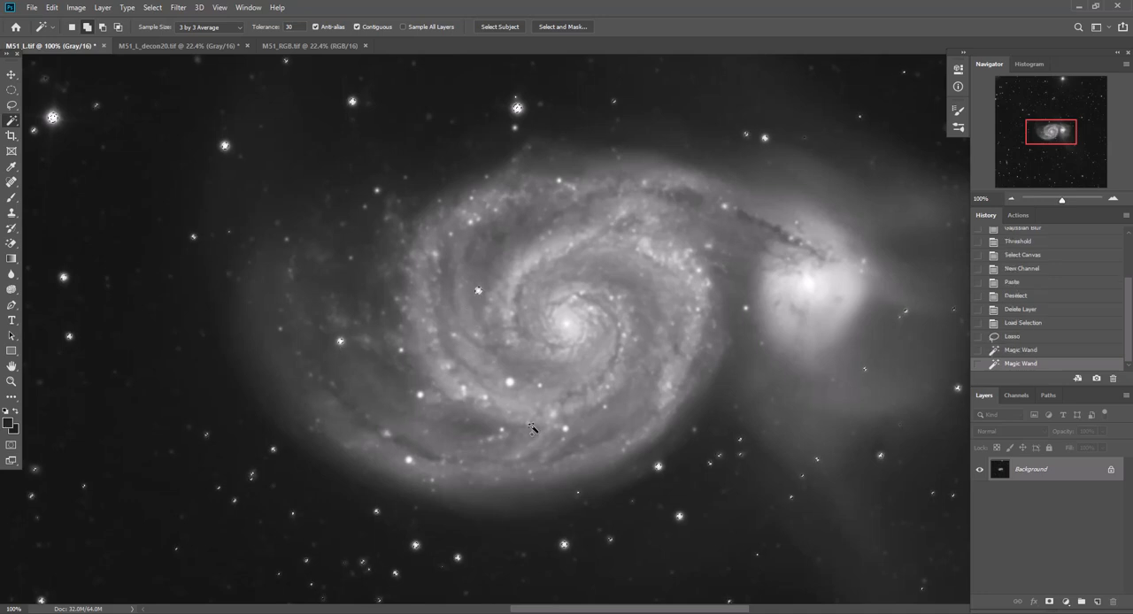
pyautogui.keyDown('shift'); pyautogui.click(509, 383); pyautogui.keyUp('shift')
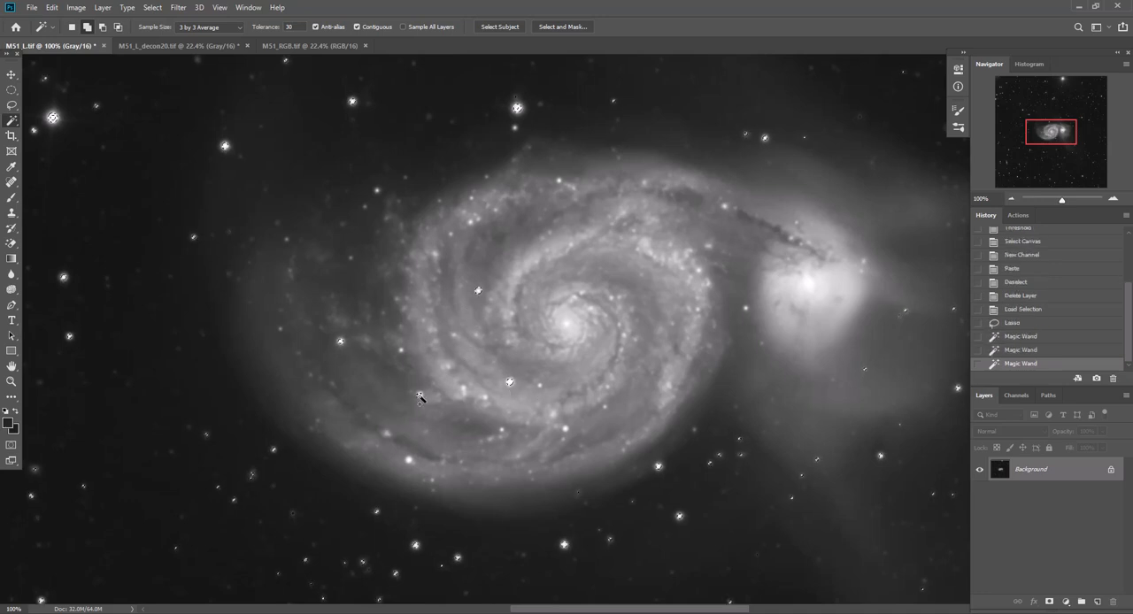
pyautogui.keyDown('shift'); pyautogui.click(419, 395); pyautogui.keyUp('shift')
pyautogui.keyDown('shift'); pyautogui.click(566, 430); pyautogui.keyUp('shift')
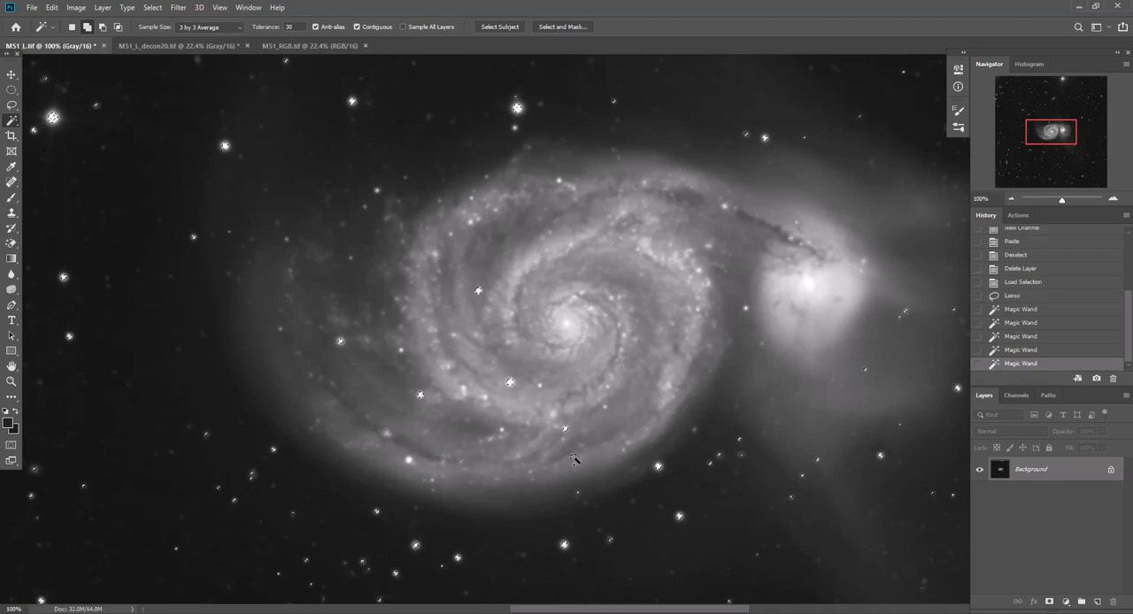
pyautogui.keyDown('shift'); pyautogui.click(747, 308); pyautogui.keyUp('shift')
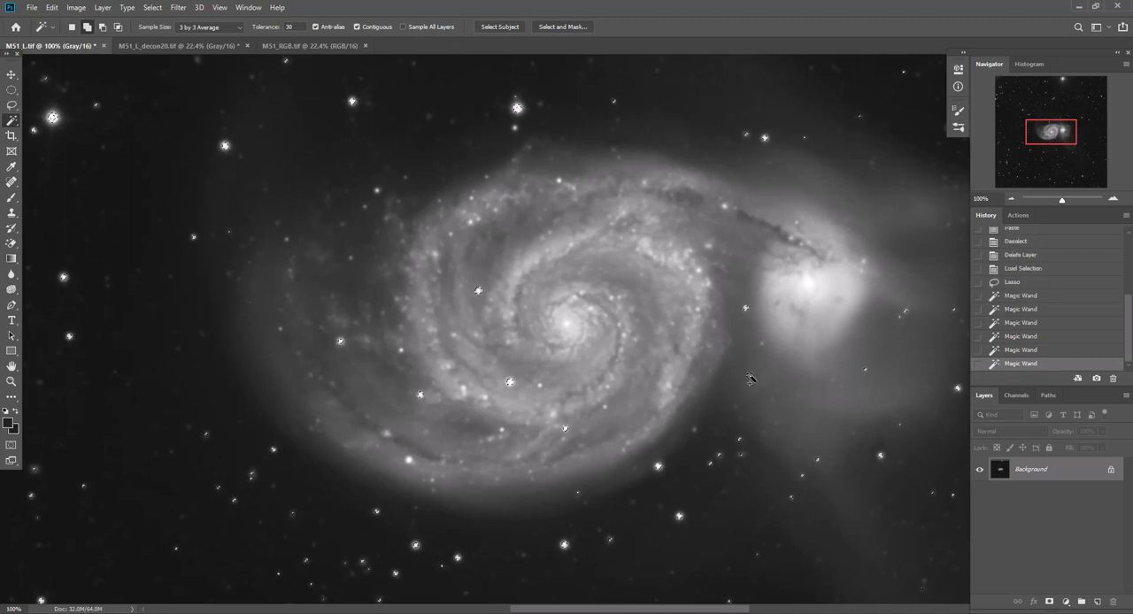
pyautogui.keyDown('shift'); pyautogui.click(513, 128); pyautogui.keyUp('shift')
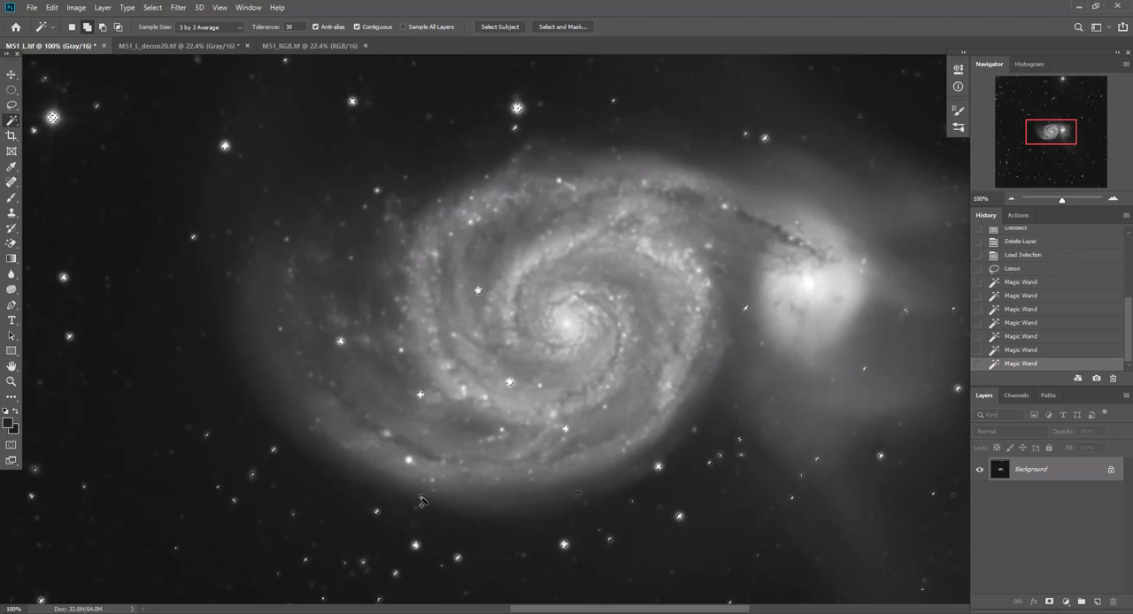
pyautogui.click(409, 461)
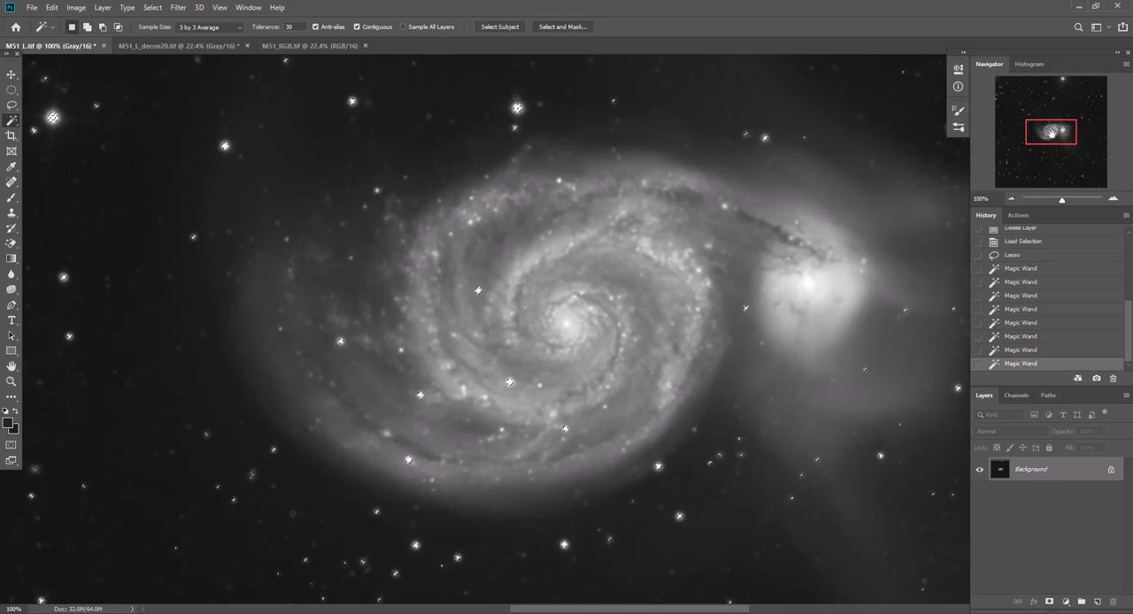
# Add the incompletely selected bright stars in the image's upper-left area to the selection with the Magic Wand
pyautogui.moveTo(1052, 133); pyautogui.dragTo(1020, 89)
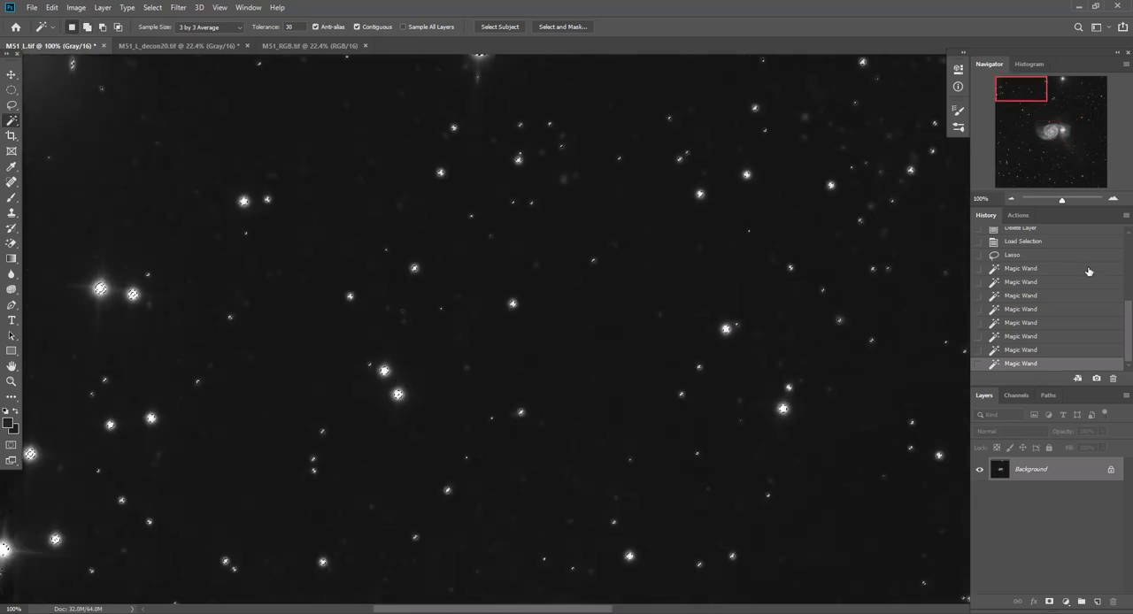
pyautogui.click(1011, 198)
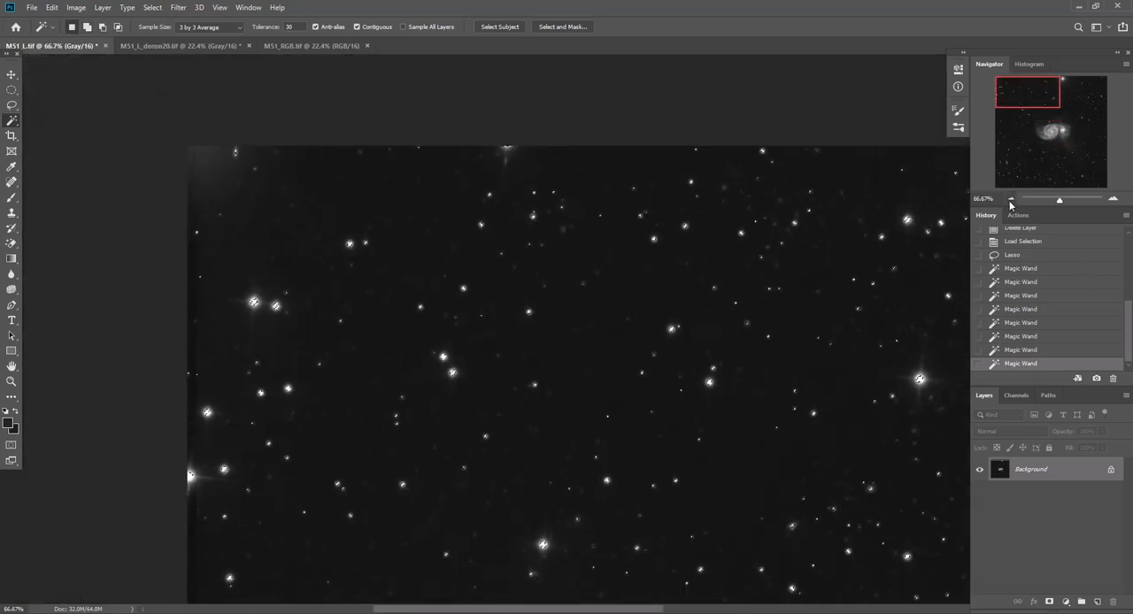
pyautogui.click(1027, 104)
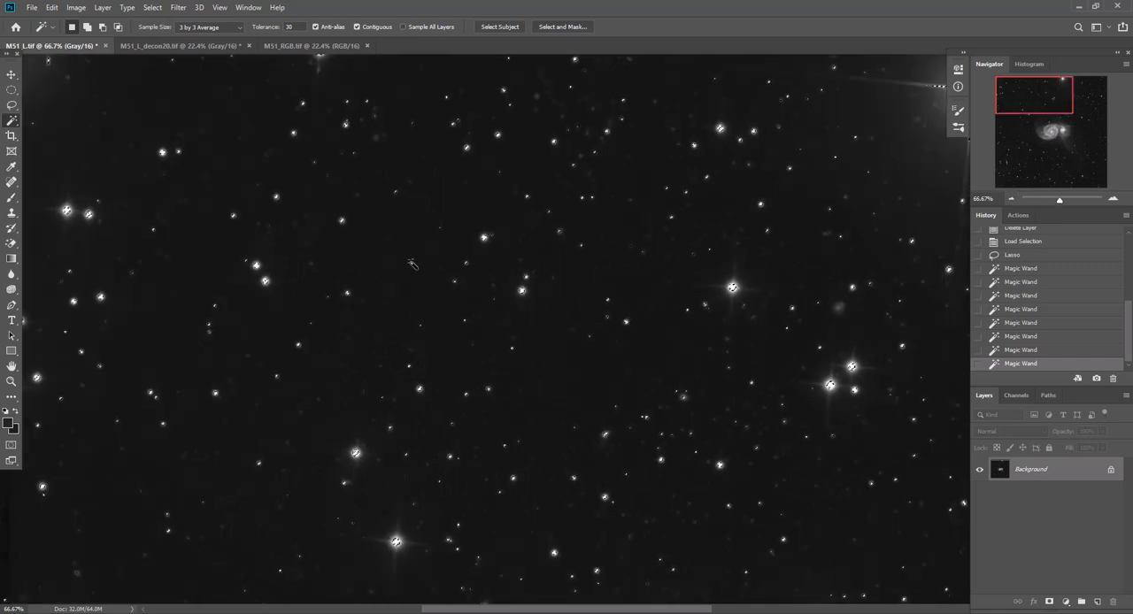
pyautogui.moveTo(454, 611); pyautogui.dragTo(423, 611)
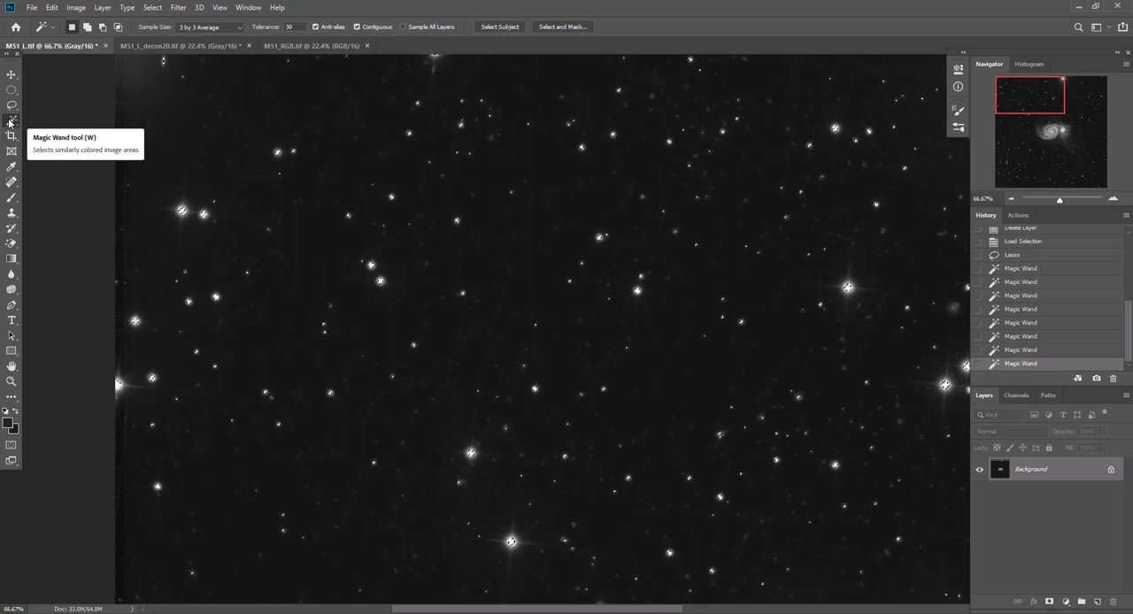
pyautogui.press('shift')
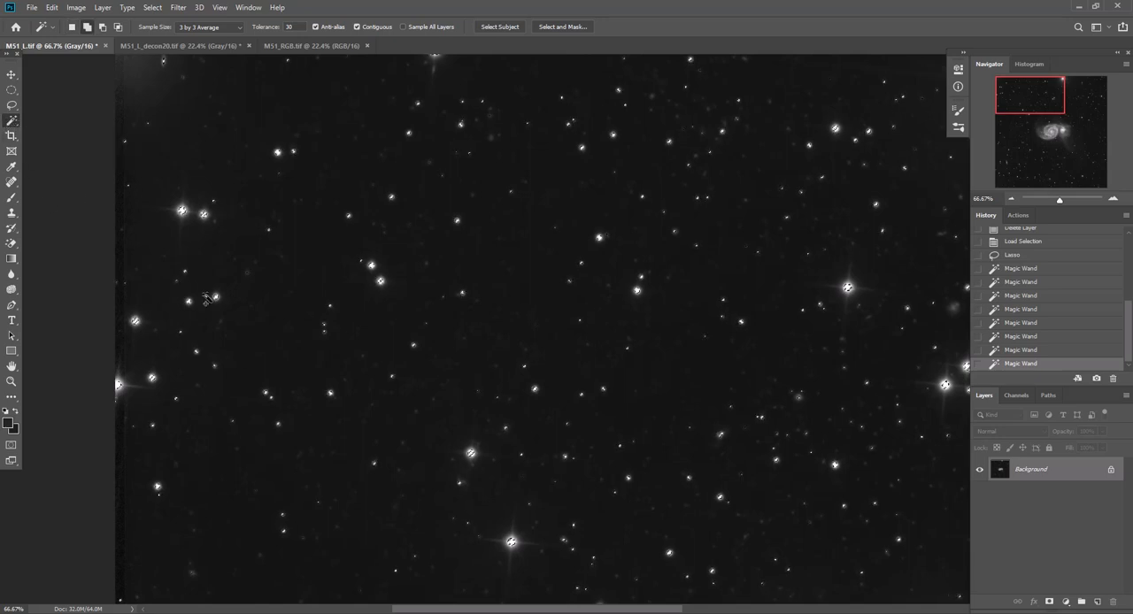
pyautogui.keyDown('shift'); pyautogui.click(183, 210); pyautogui.keyUp('shift')
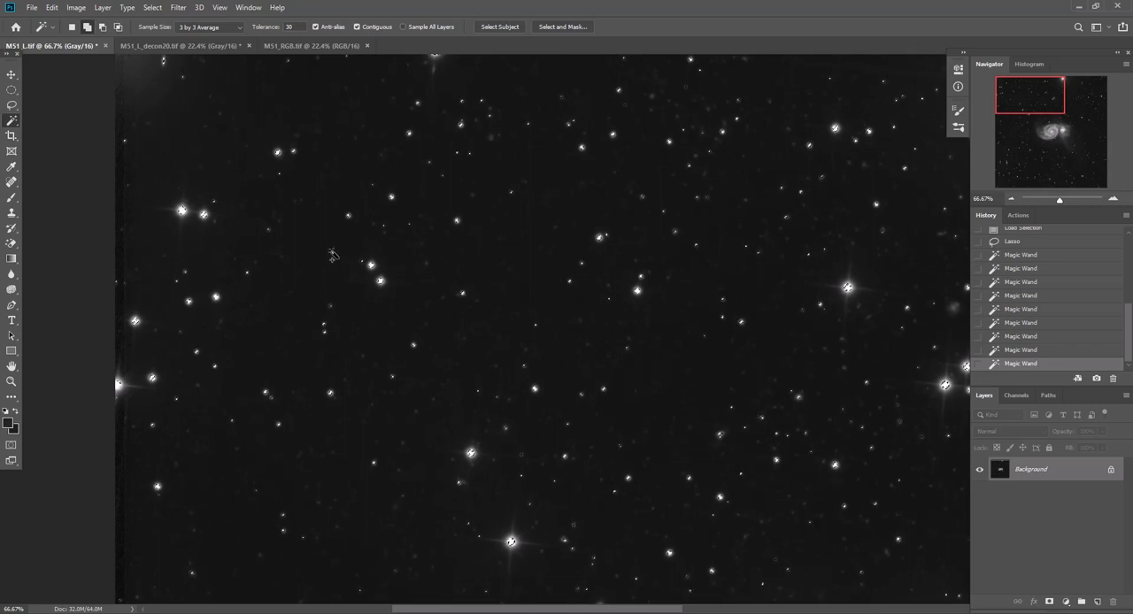
pyautogui.keyDown('shift'); pyautogui.click(847, 289); pyautogui.keyUp('shift')
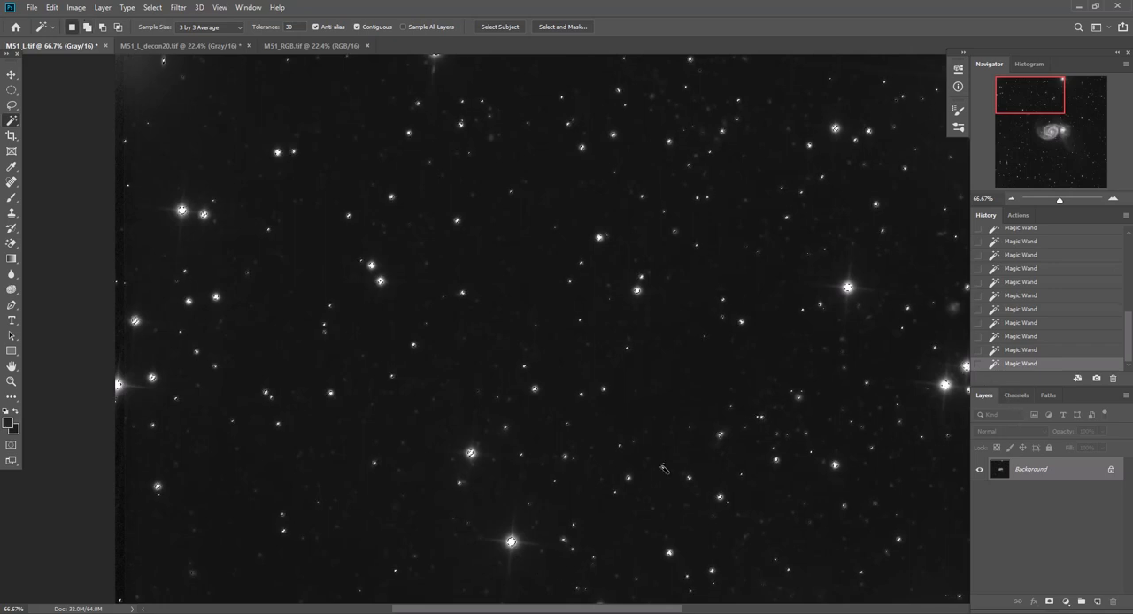
# Add the incompletely selected bright stars along the image's left edge and left of the galaxy to the selection with the Magic Wand
pyautogui.scroll(-1, 663, 468)
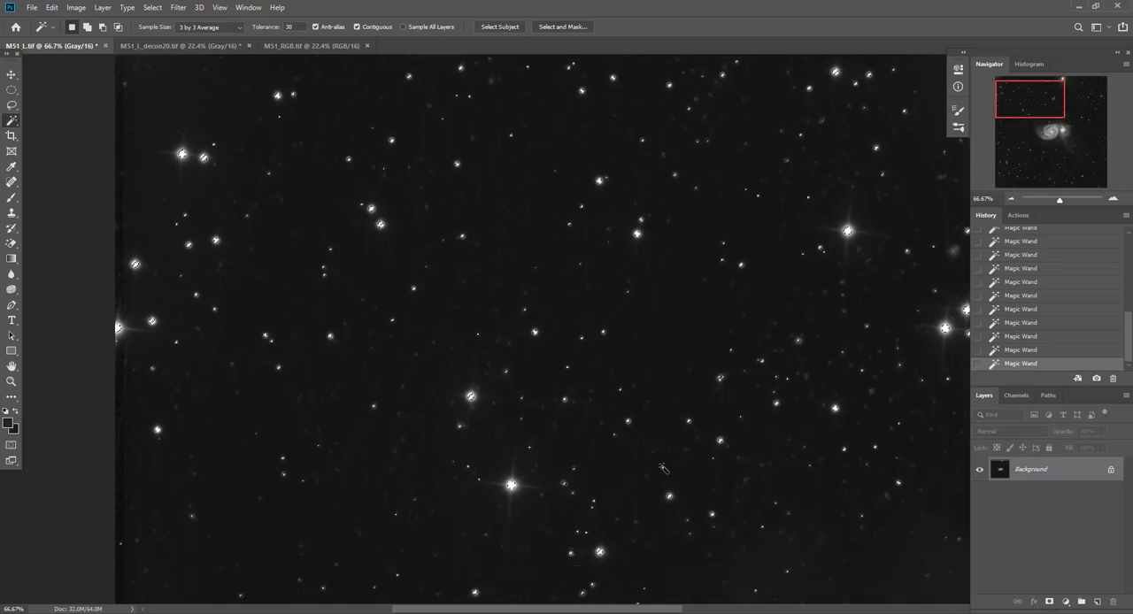
pyautogui.keyDown('shift'); pyautogui.click(136, 265); pyautogui.keyUp('shift')
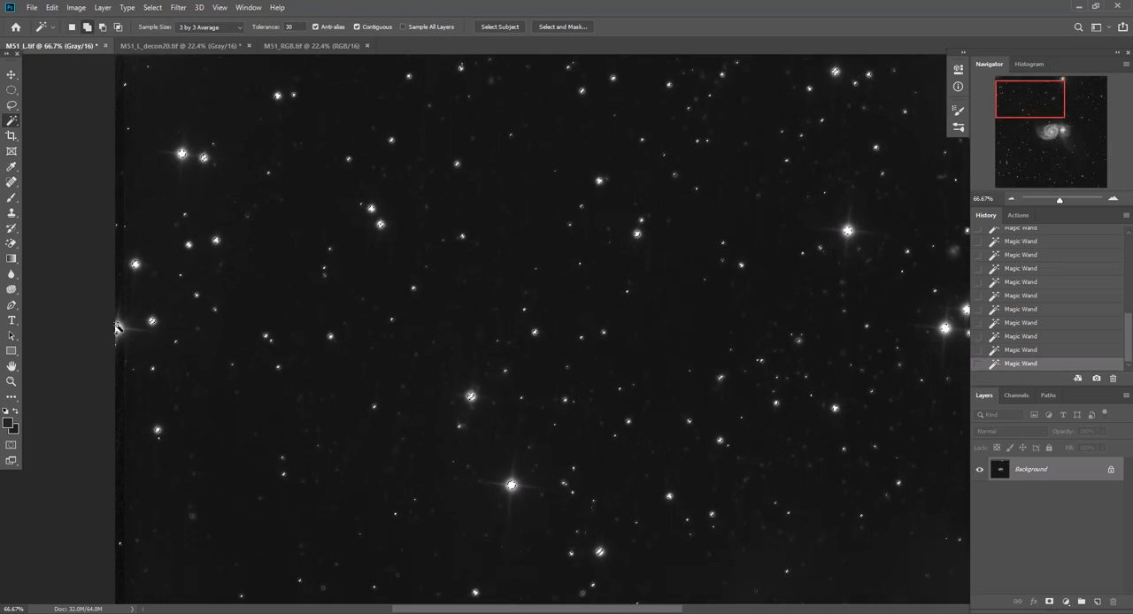
pyautogui.scroll(-3, 509, 395)
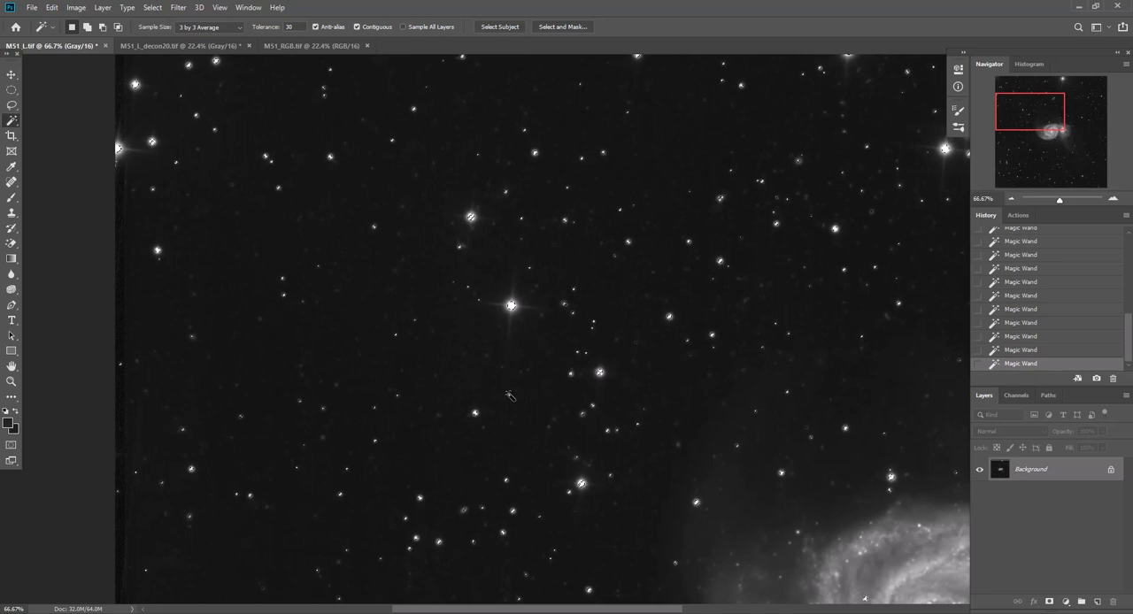
pyautogui.scroll(-1, 510, 395)
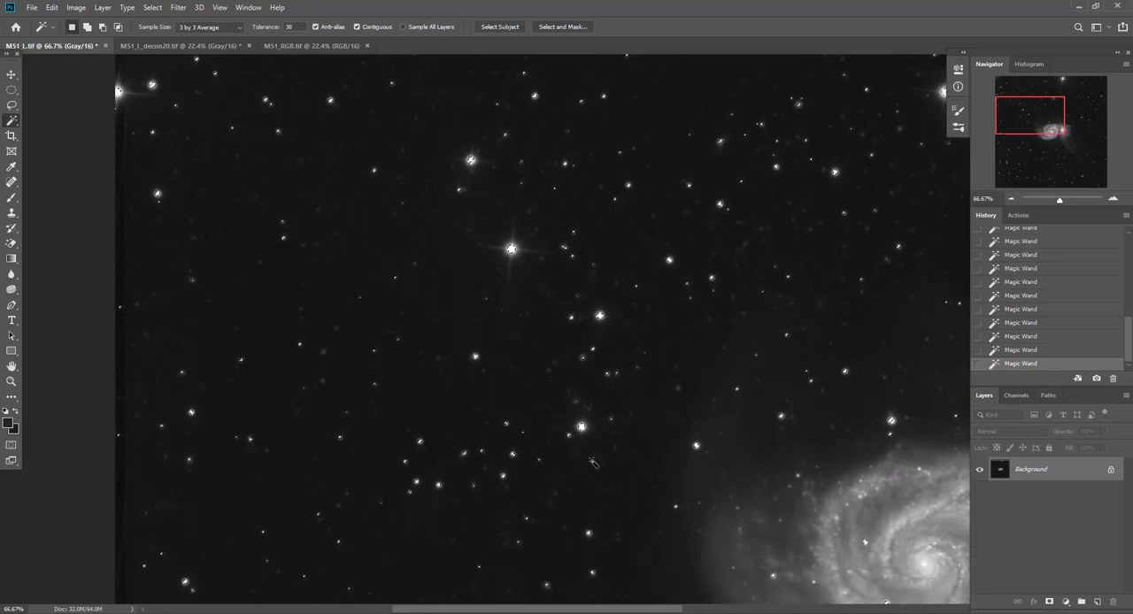
pyautogui.scroll(-2, 592, 463)
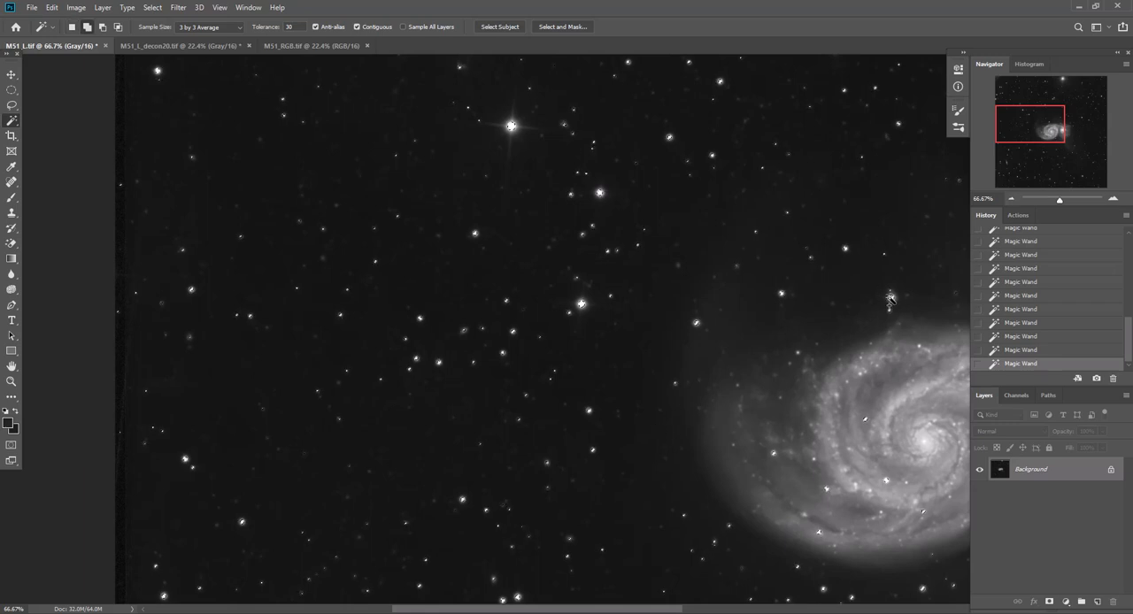
pyautogui.scroll(-2, 614, 450)
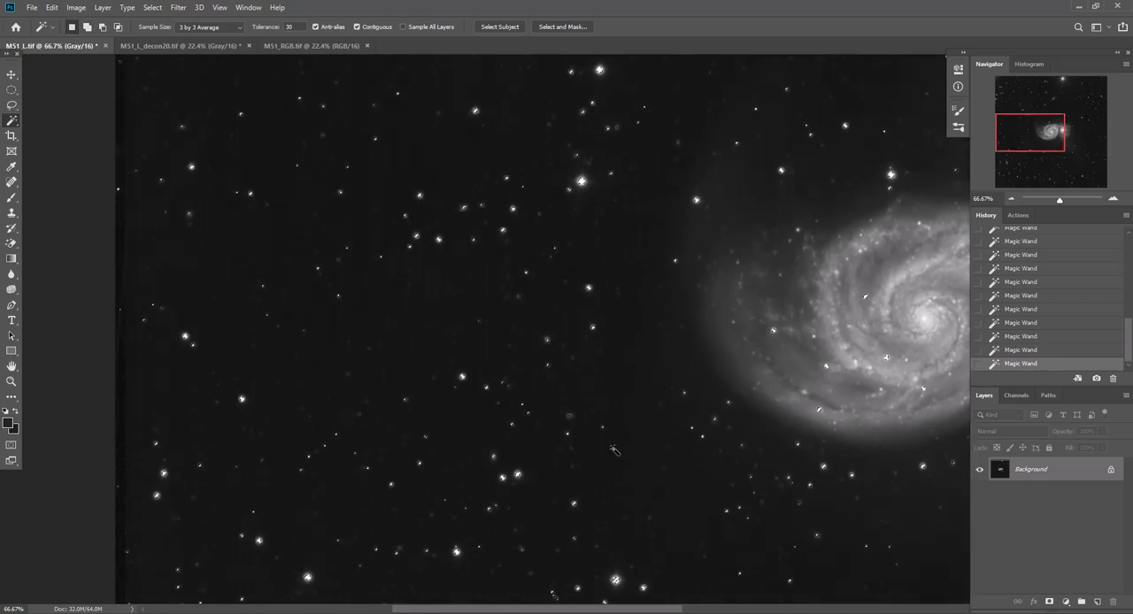
# Add the incompletely selected bright stars in the image's lower-left area around the small edge-on galaxy to the selection with the Magic Wand
pyautogui.scroll(-1, 615, 451)
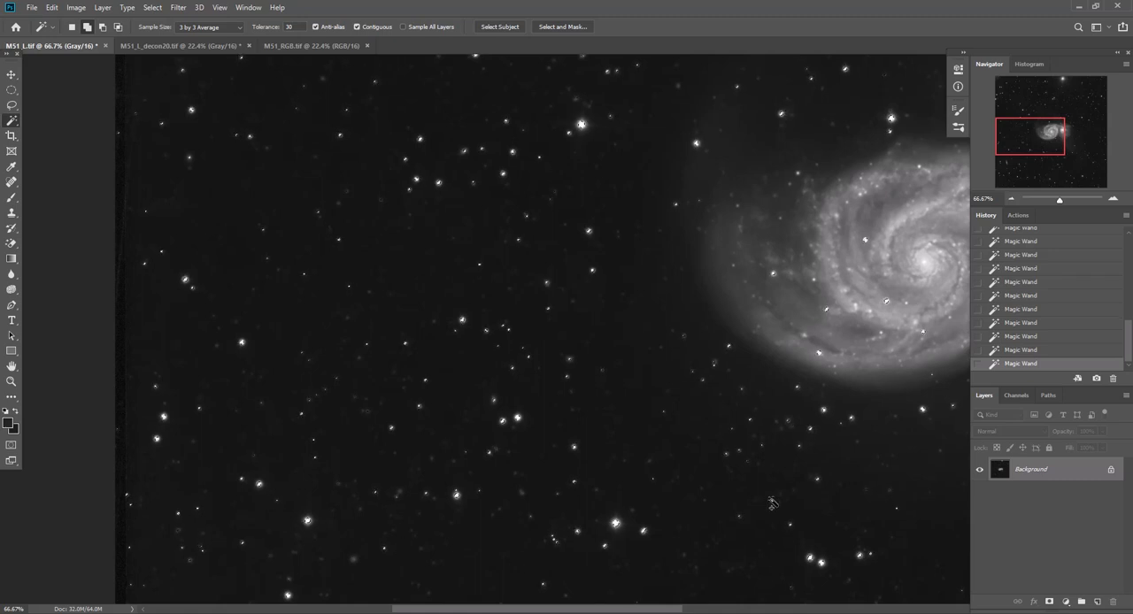
pyautogui.scroll(-4, 754, 526)
pyautogui.scroll(-1, 754, 526)
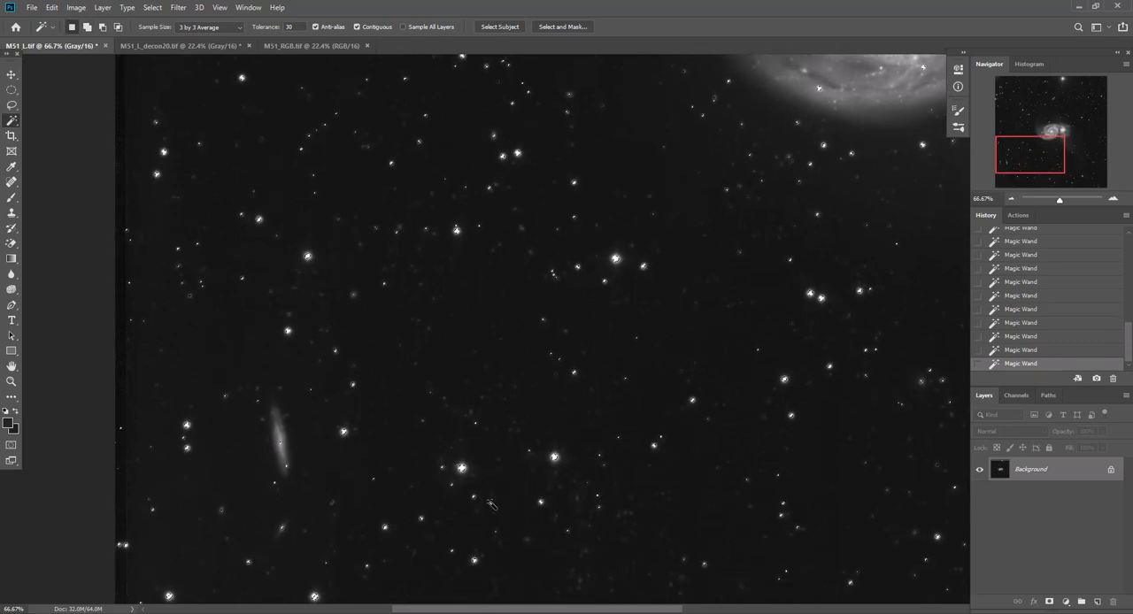
pyautogui.scroll(-4, 456, 476)
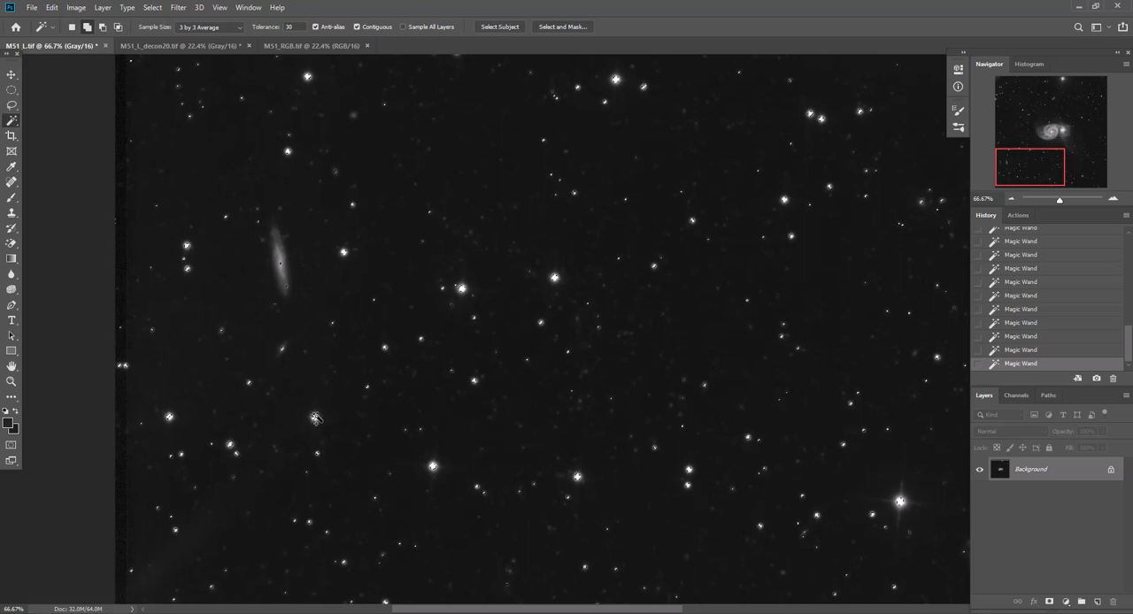
pyautogui.scroll(-3, 487, 530)
pyautogui.scroll(2, 495, 522)
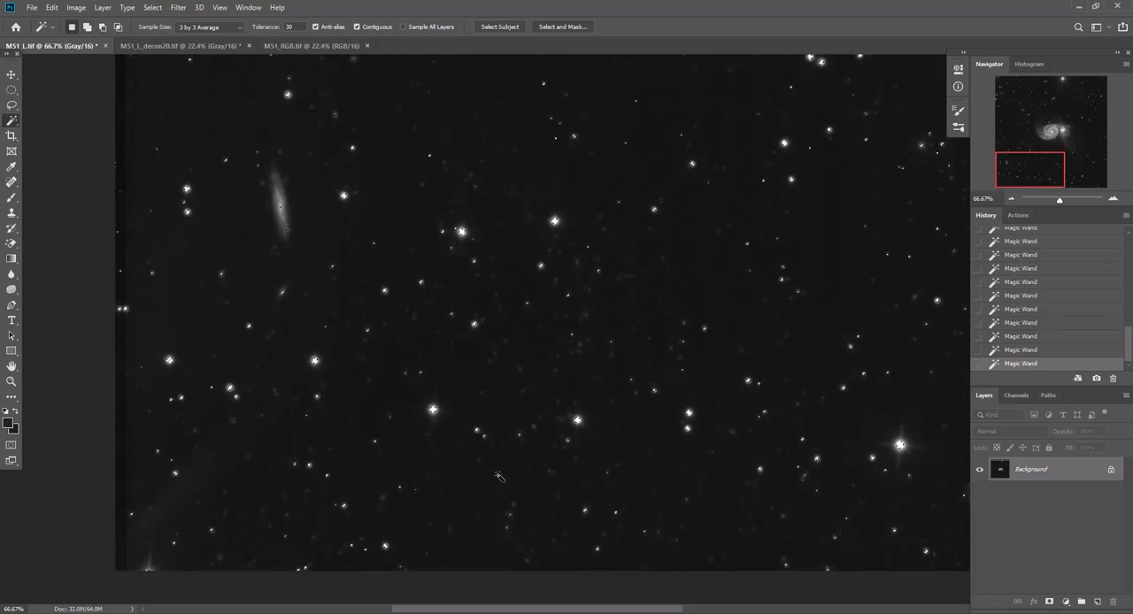
pyautogui.scroll(2, 498, 476)
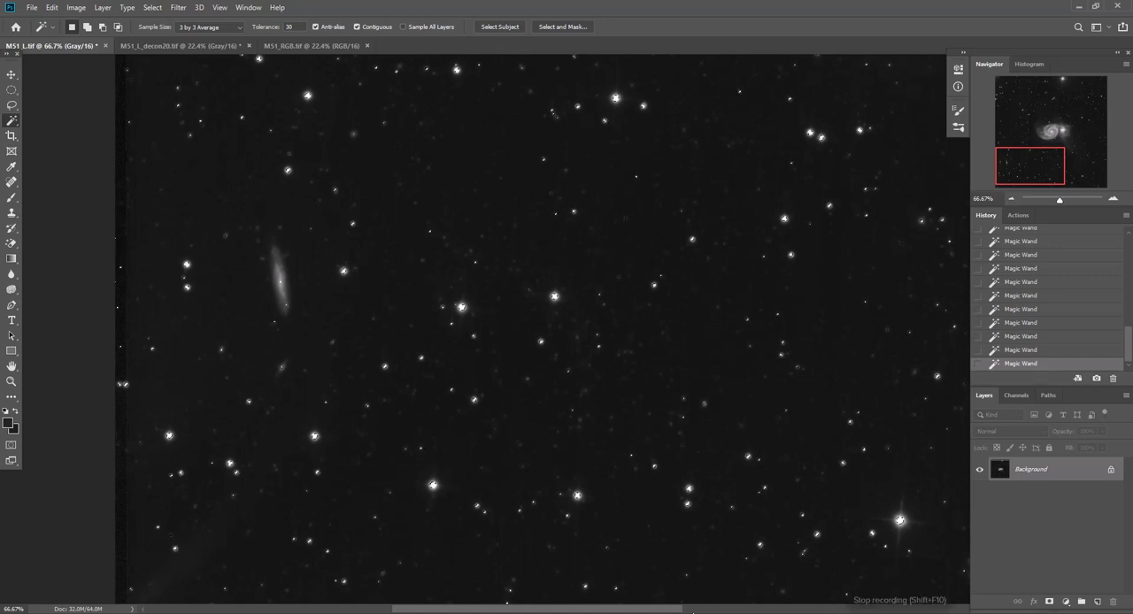
# Add the incompletely selected bright stars in the image's lower-right area and below the companion galaxy to the selection with the Magic Wand
pyautogui.moveTo(638, 611); pyautogui.dragTo(848, 611)
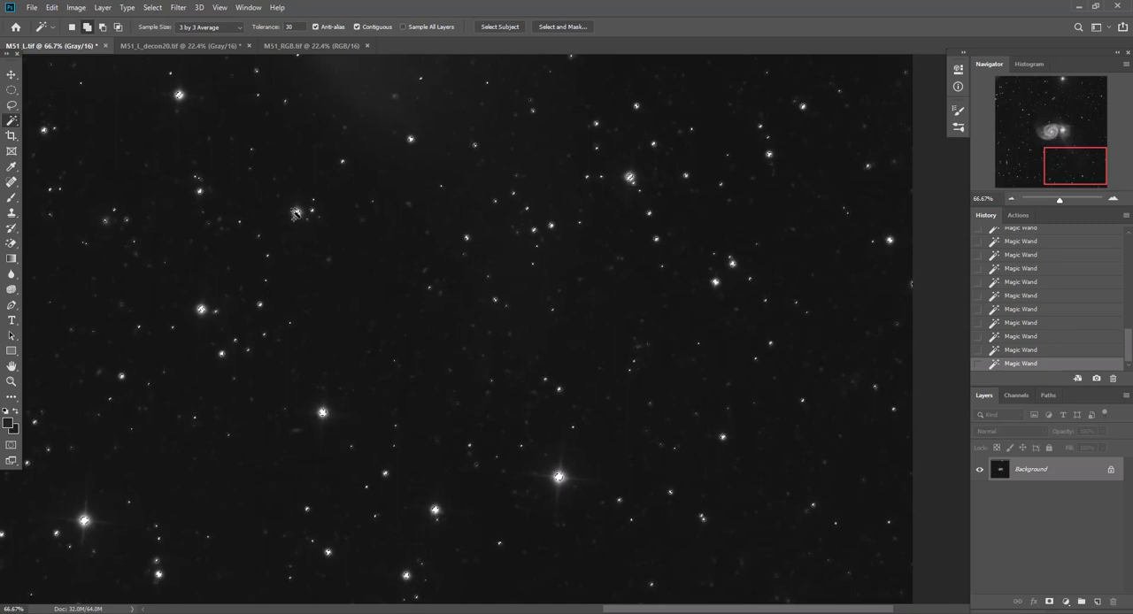
pyautogui.keyDown('shift'); pyautogui.click(629, 178); pyautogui.keyUp('shift')
pyautogui.scroll(5, 696, 385)
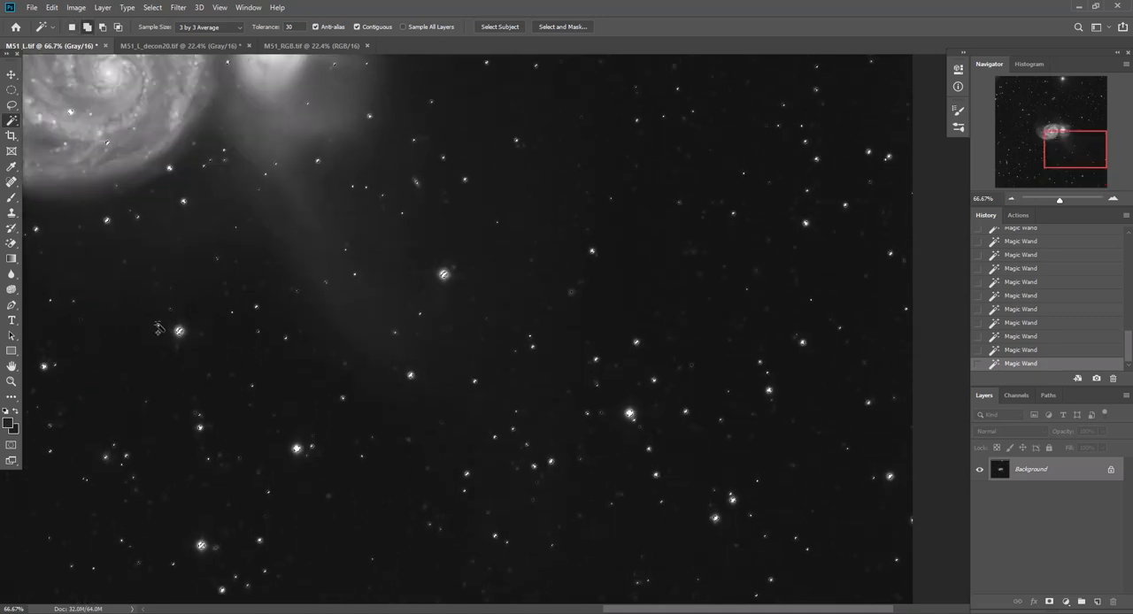
pyautogui.keyDown('shift'); pyautogui.click(180, 331); pyautogui.keyUp('shift')
pyautogui.keyDown('shift'); pyautogui.click(444, 276); pyautogui.keyUp('shift')
pyautogui.scroll(6, 579, 348)
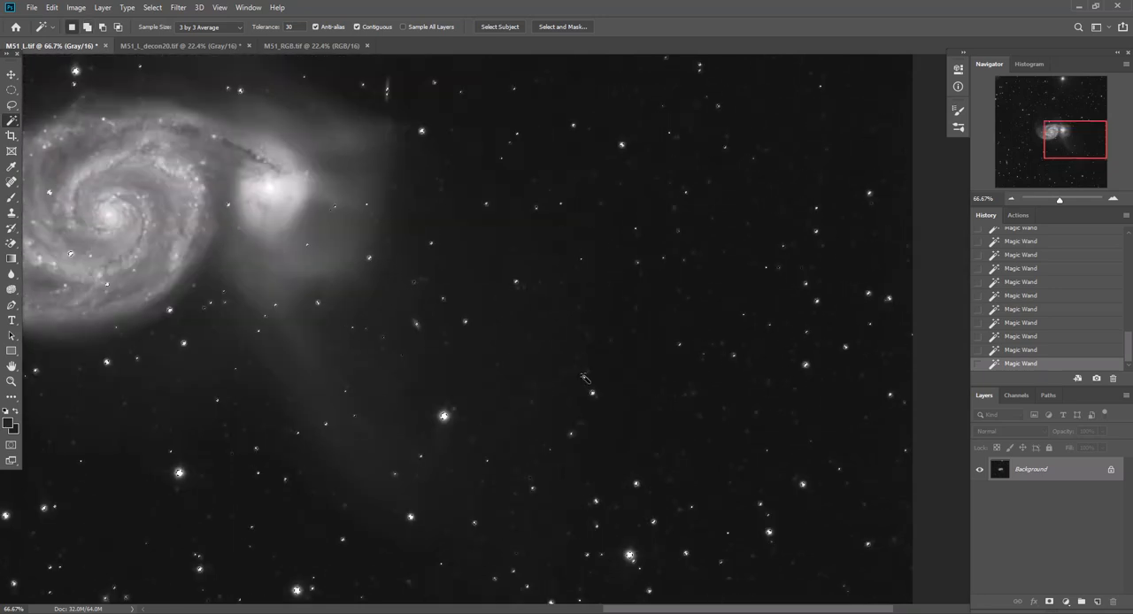
# Add the incompletely selected bright stars in the image's upper-right area above the galaxy to the selection with the Magic Wand
pyautogui.scroll(1, 580, 348)
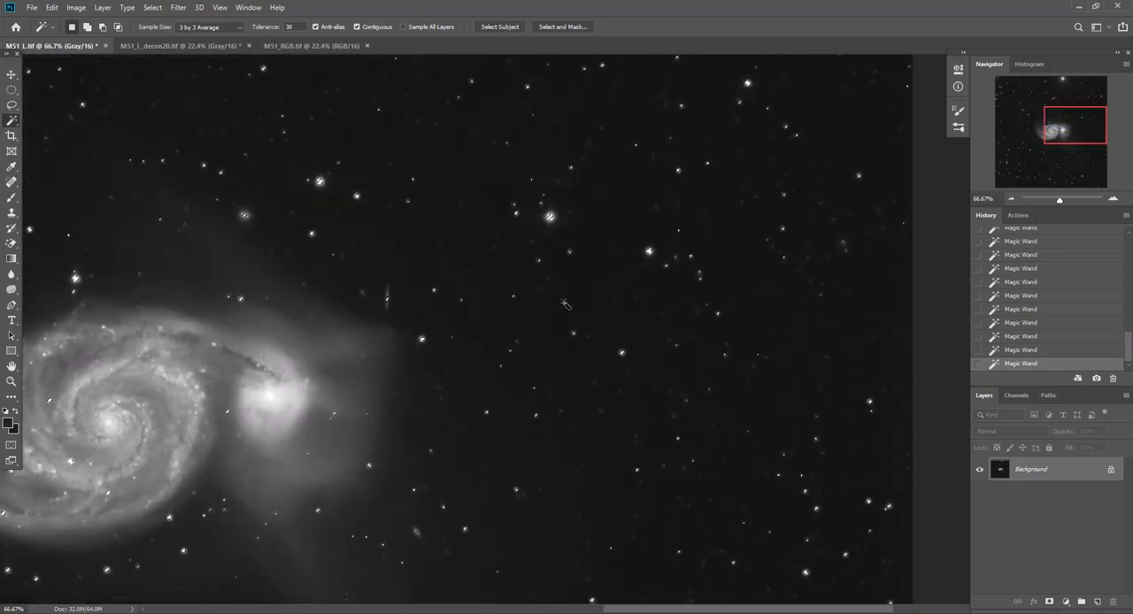
pyautogui.keyDown('shift'); pyautogui.click(550, 218); pyautogui.keyUp('shift')
pyautogui.scroll(4, 771, 191)
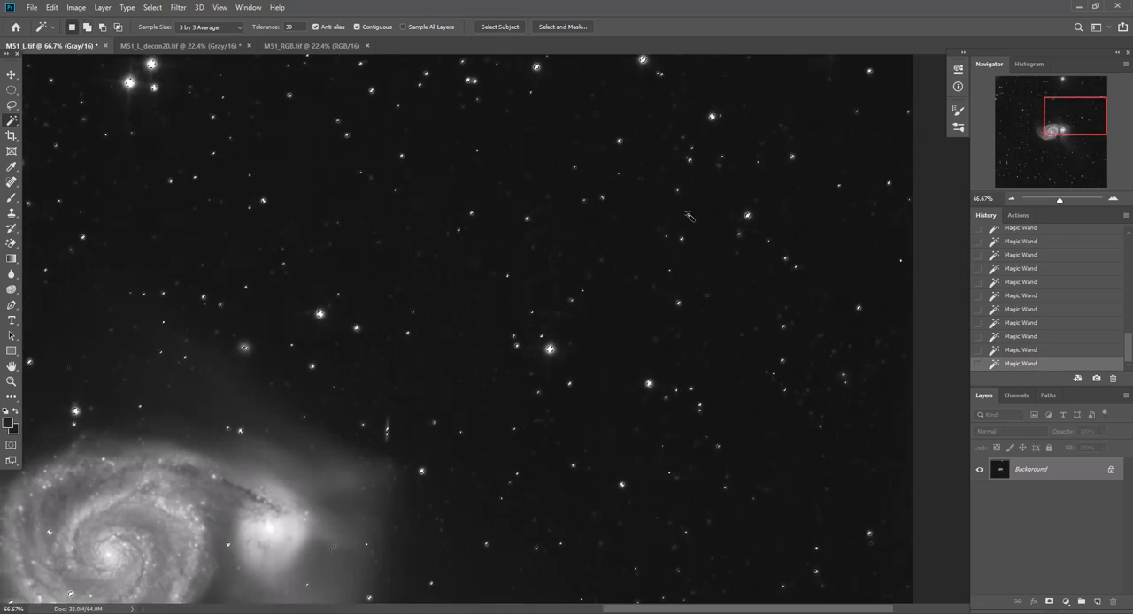
pyautogui.keyDown('shift'); pyautogui.click(644, 183); pyautogui.keyUp('shift')
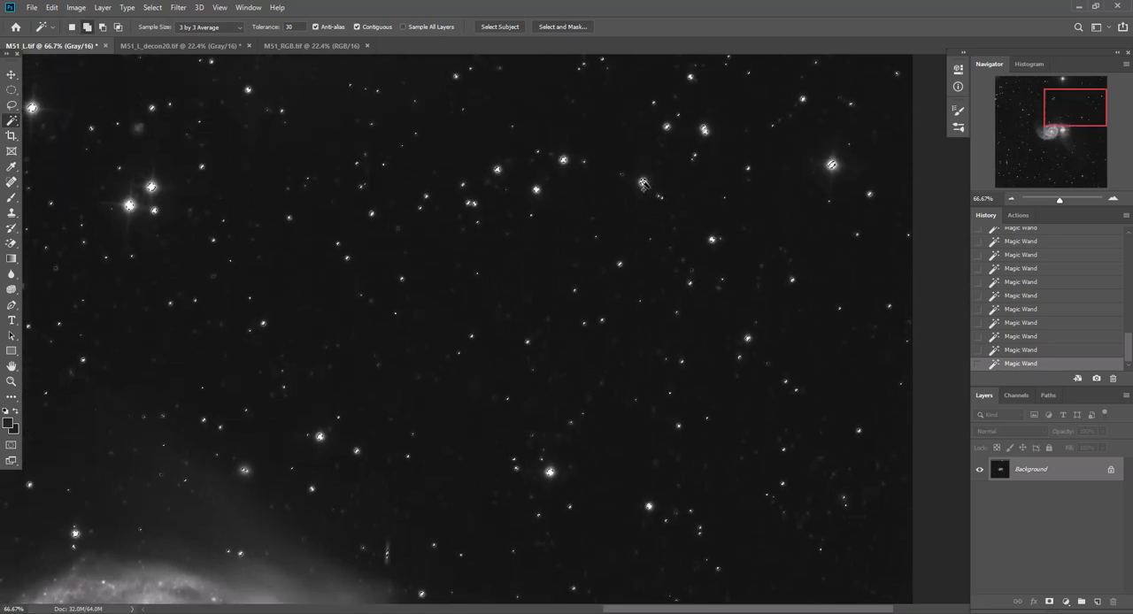
pyautogui.keyDown('shift'); pyautogui.click(831, 167); pyautogui.keyUp('shift')
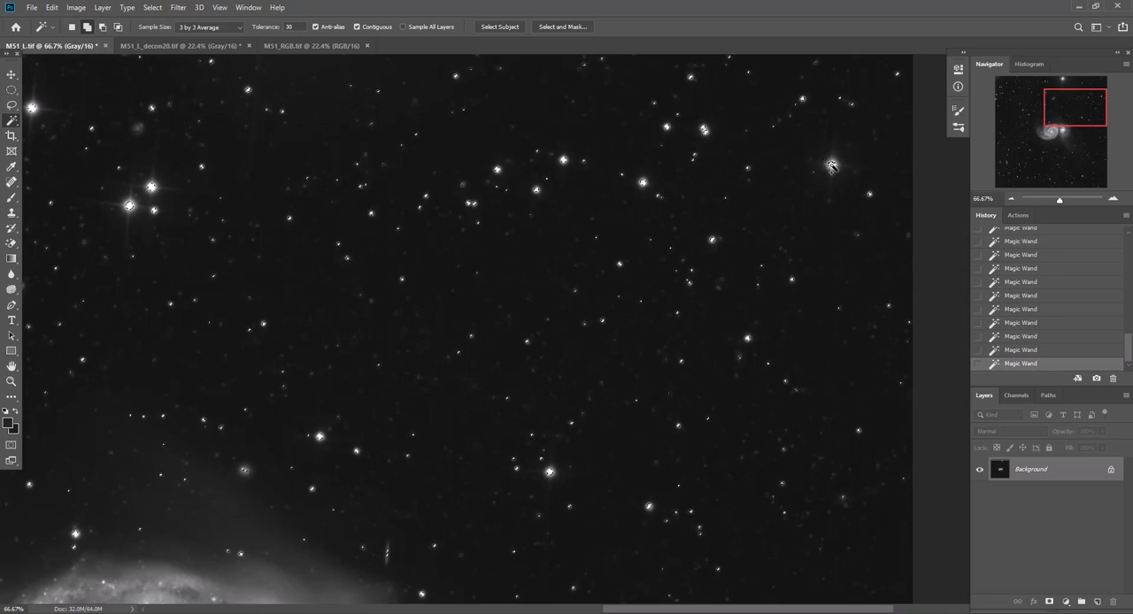
pyautogui.keyDown('shift'); pyautogui.click(130, 206); pyautogui.keyUp('shift')
pyautogui.scroll(4, 635, 297)
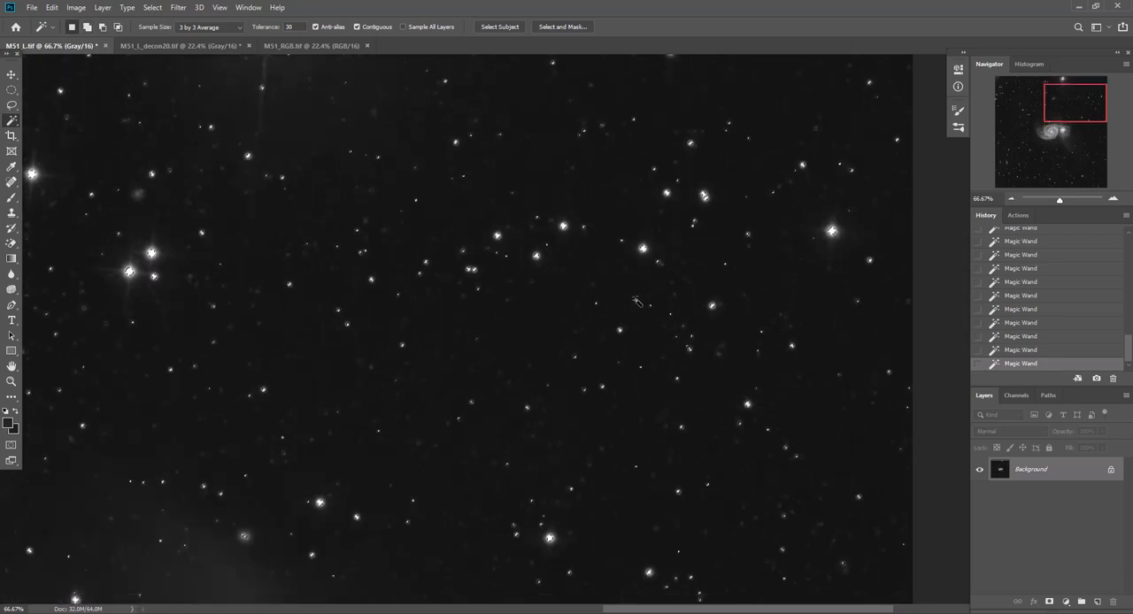
pyautogui.scroll(1, 635, 292)
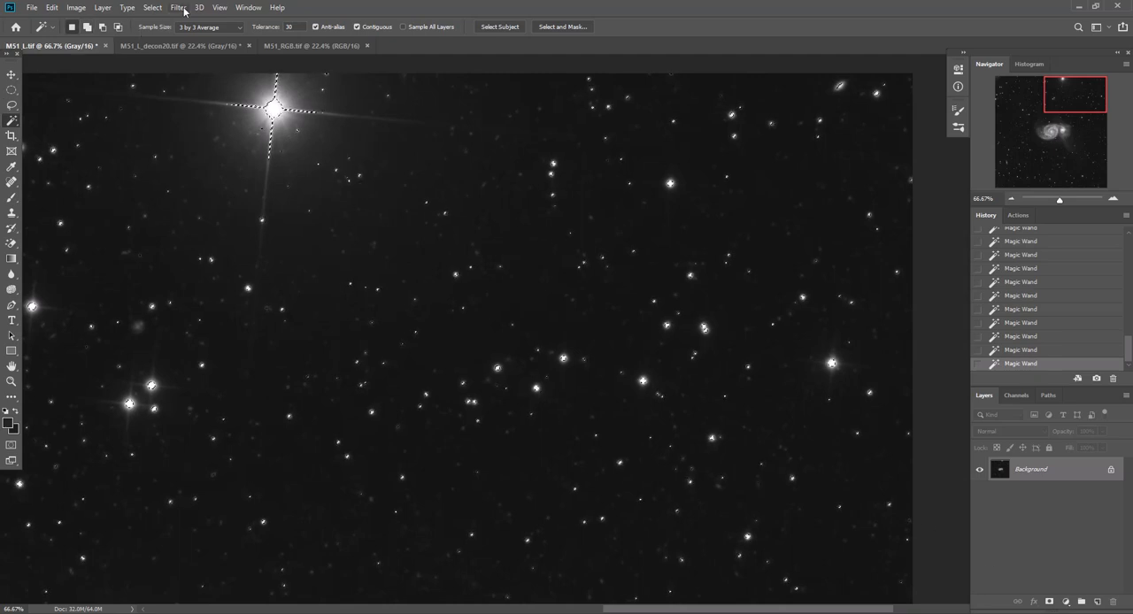
# Try expanding the star selection by 2 pixels, and revert to the state before the expansion
pyautogui.click(155, 8)
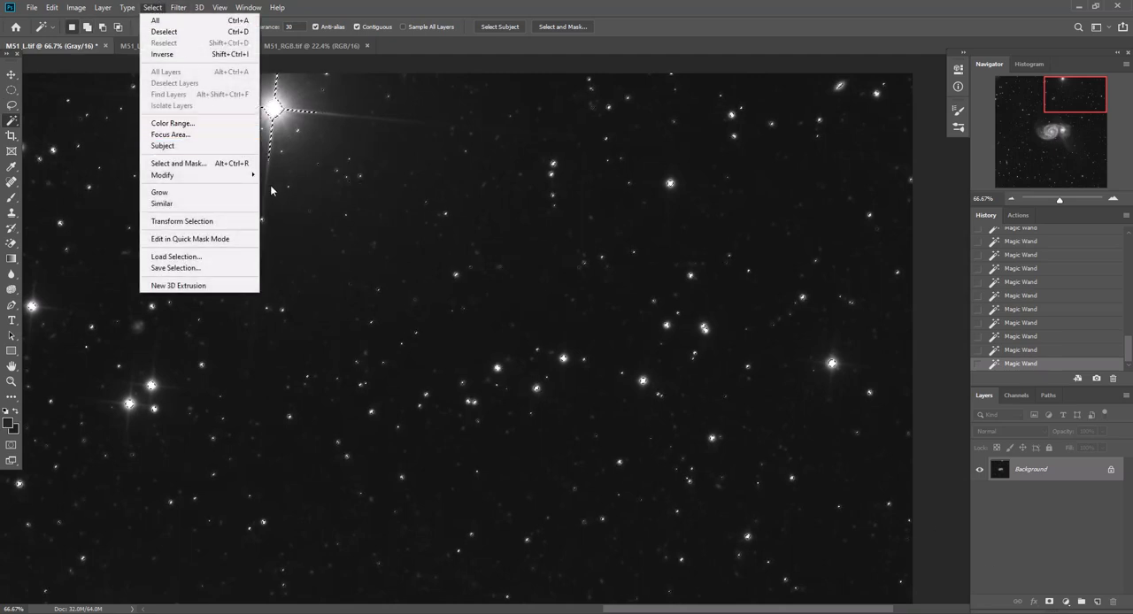
pyautogui.moveTo(244, 175)
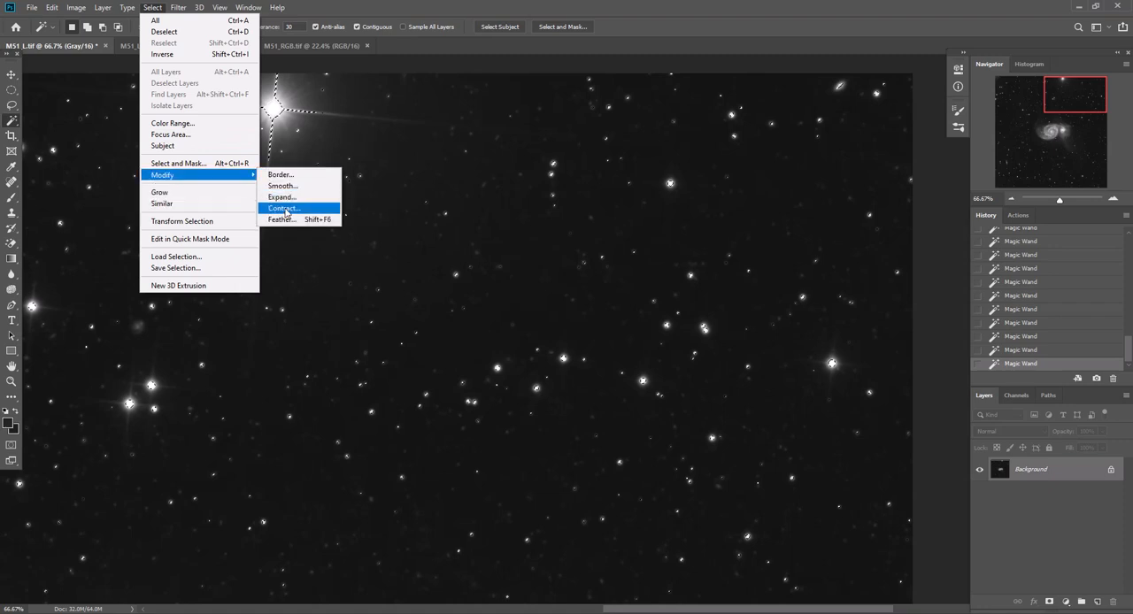
pyautogui.click(285, 196)
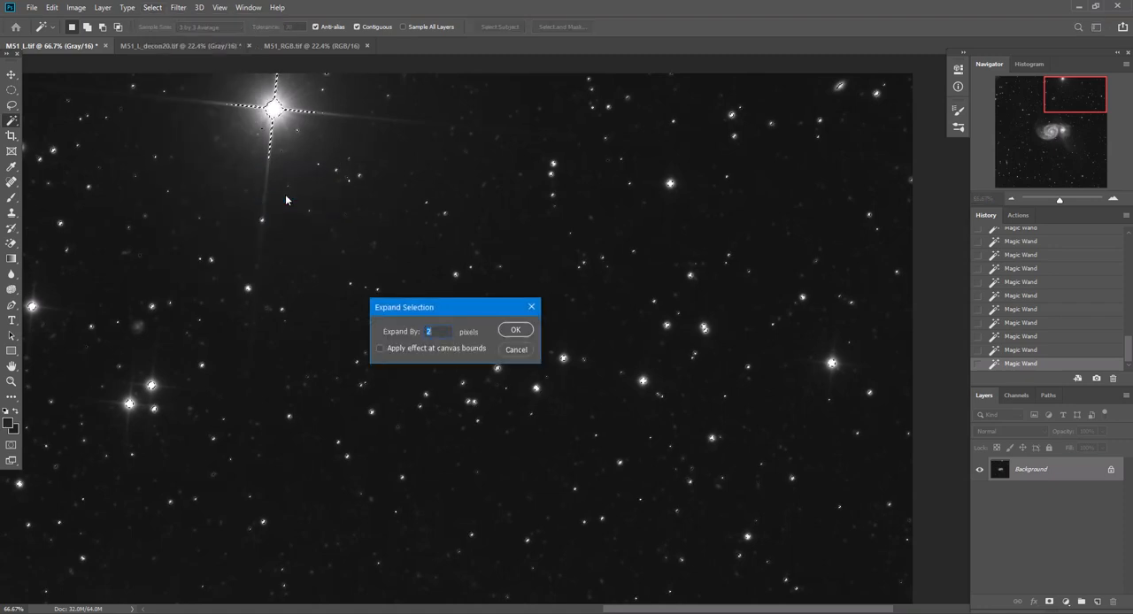
pyautogui.press('Return')
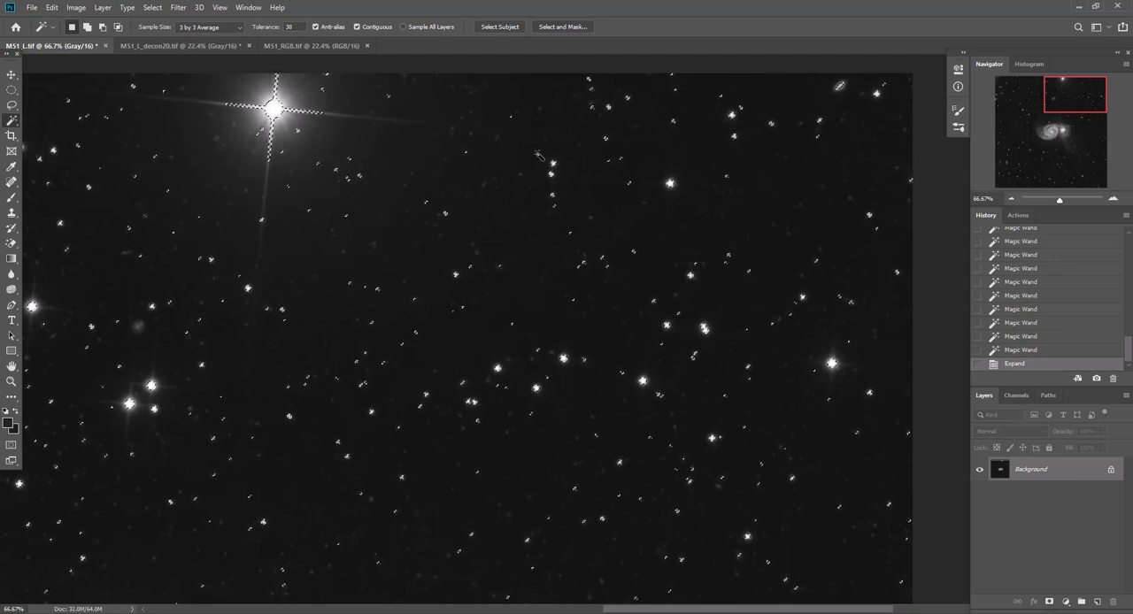
pyautogui.click(1023, 352)
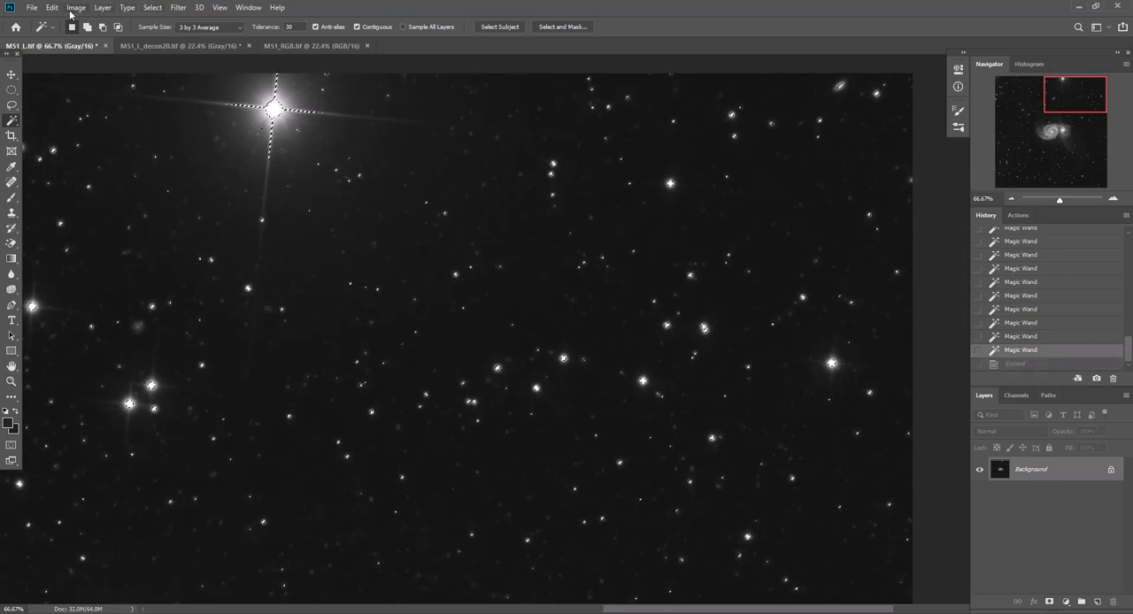
# Expand the star selection by 3 pixels without applying the effect at canvas bounds
pyautogui.click(153, 8)
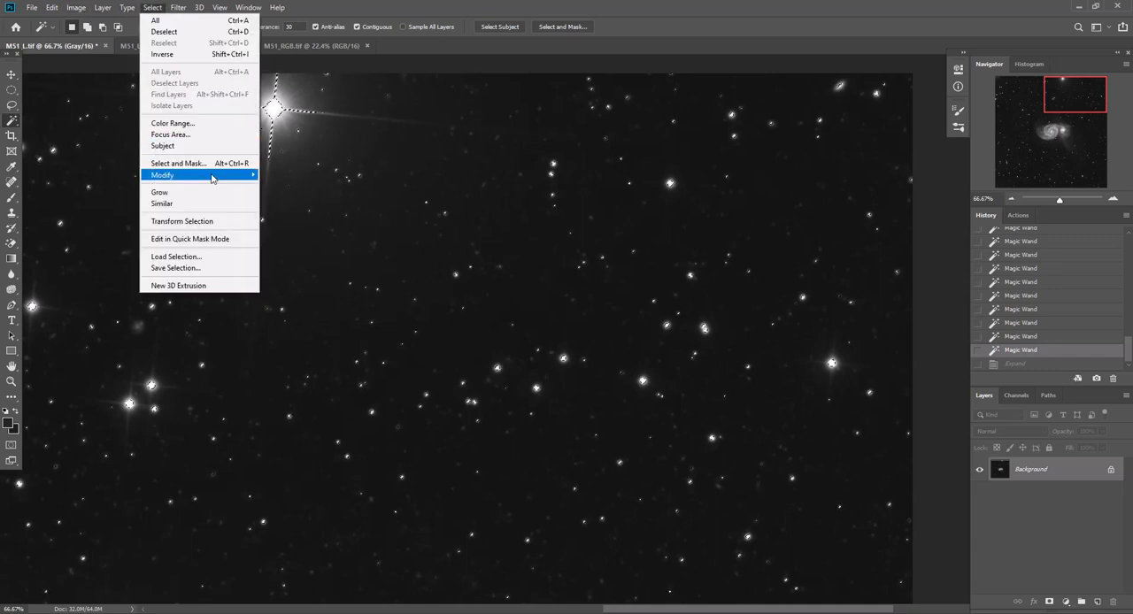
pyautogui.moveTo(212, 175)
pyautogui.click(278, 198)
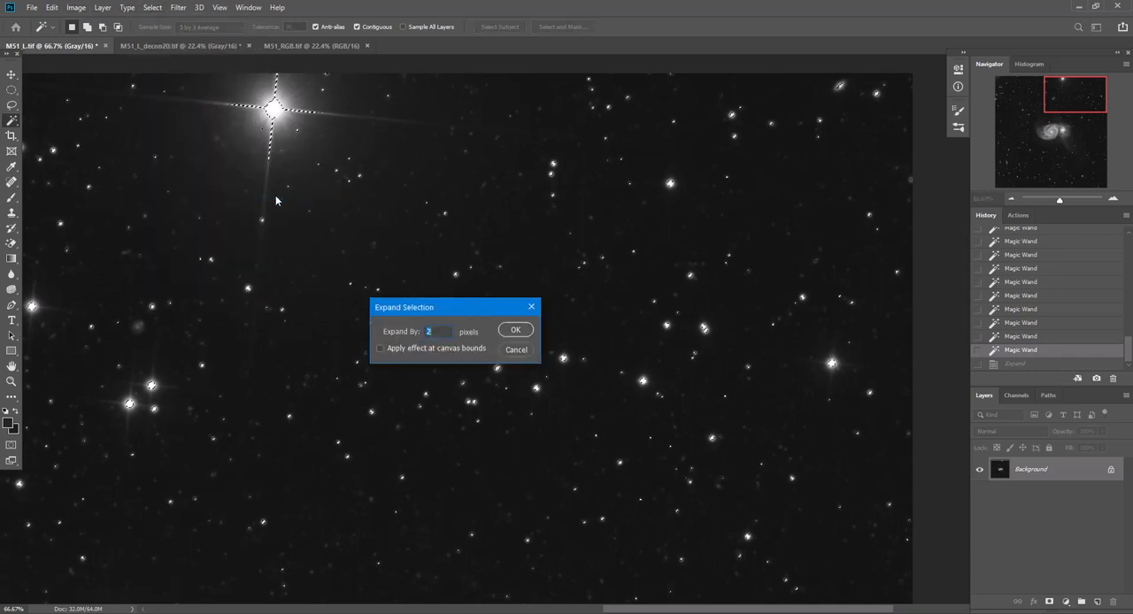
pyautogui.write('3')
pyautogui.press('Return')
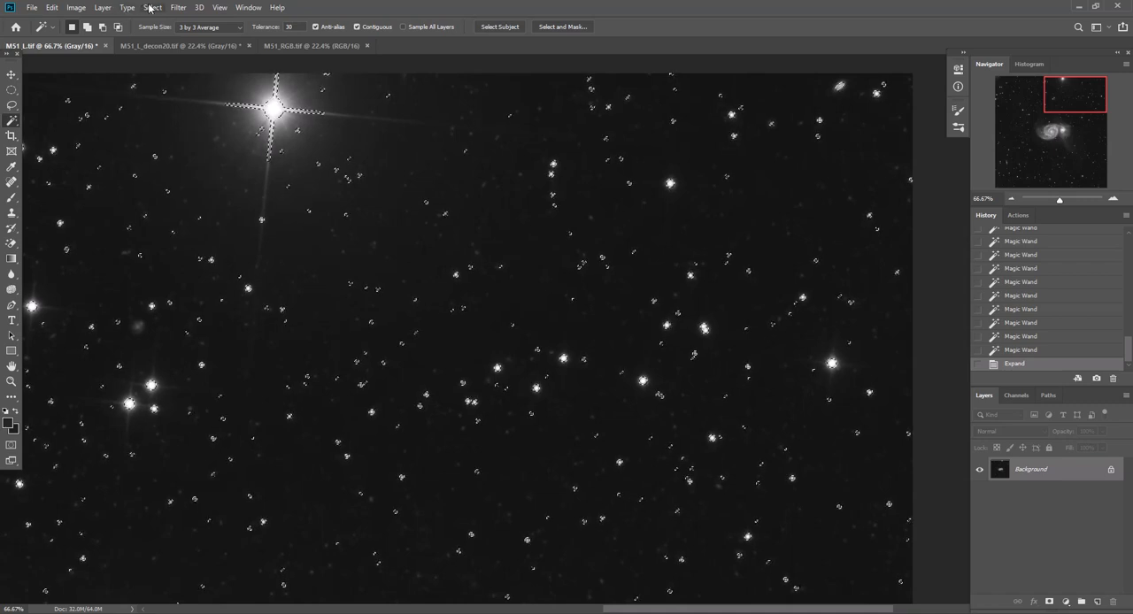
# Feather the expanded star selection with a radius of 2 pixels, applying the effect at canvas bounds
pyautogui.click(150, 8)
pyautogui.moveTo(233, 173)
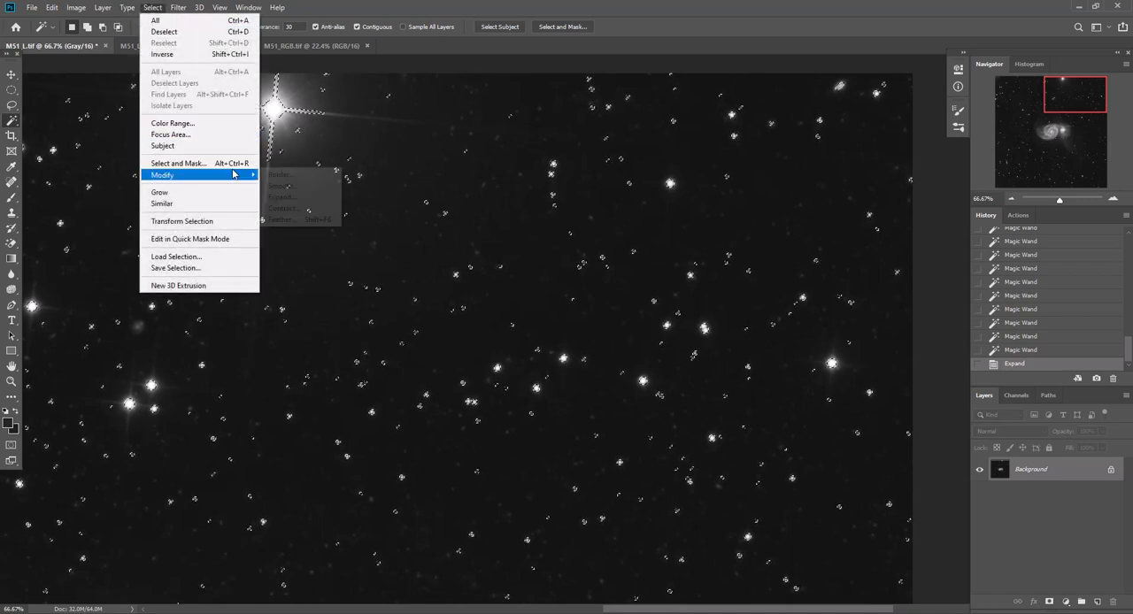
pyautogui.click(281, 220)
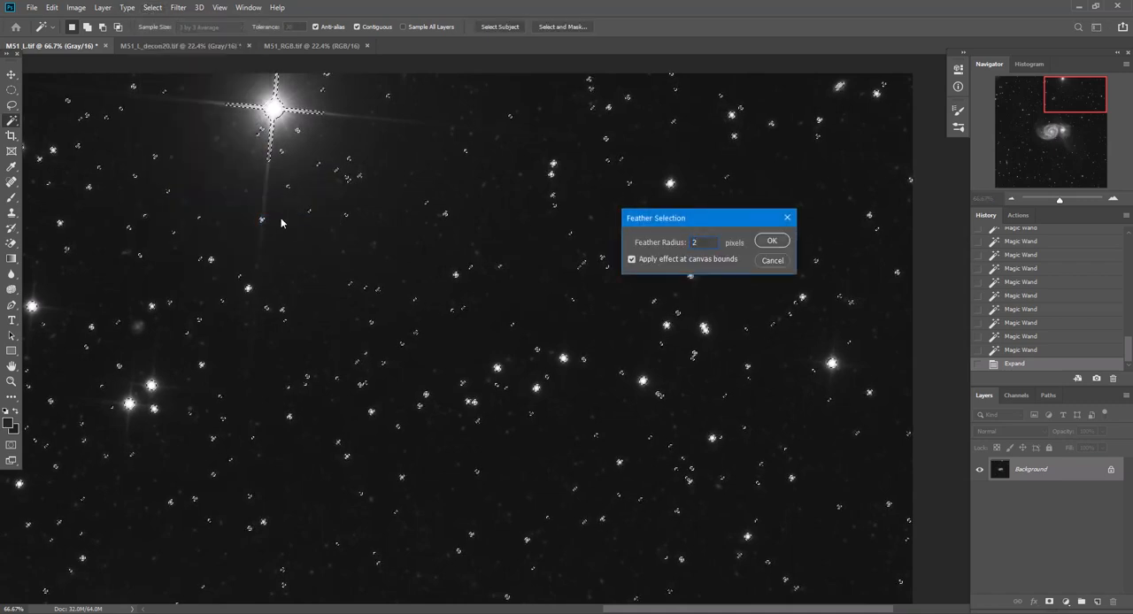
pyautogui.press('Return')
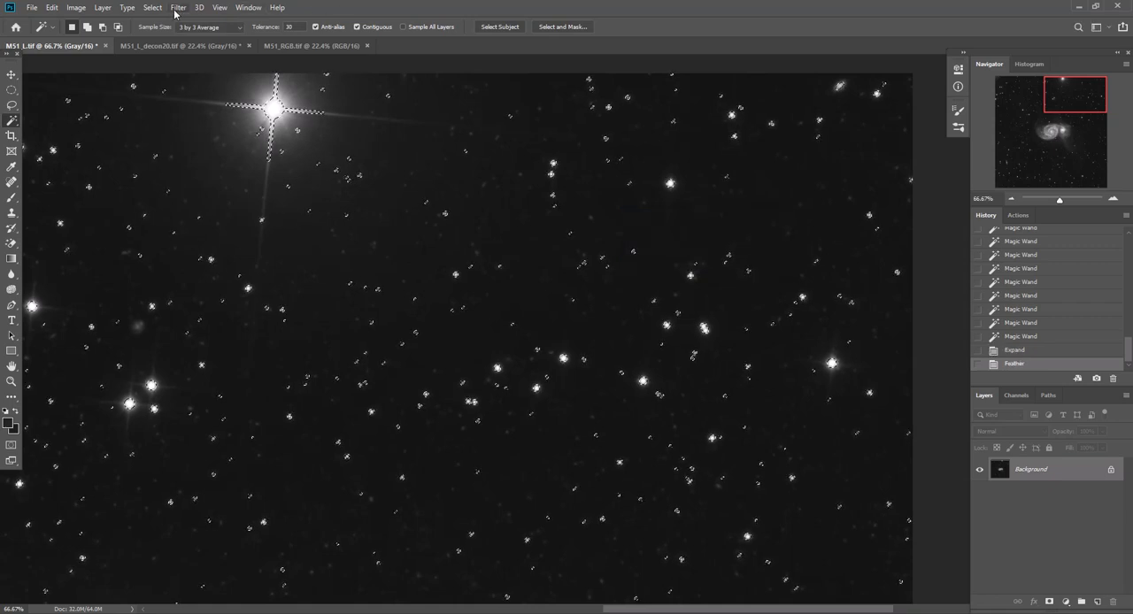
# Save the feathered selection to the stars channel of M51_L.tif, replacing the channel's contents
pyautogui.click(153, 8)
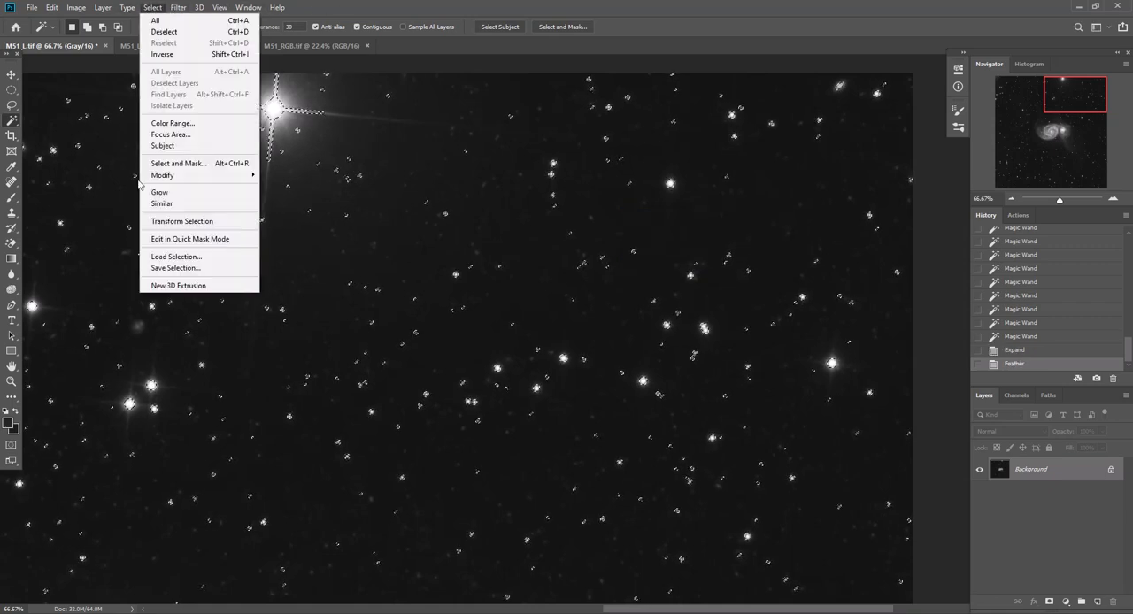
pyautogui.click(163, 267)
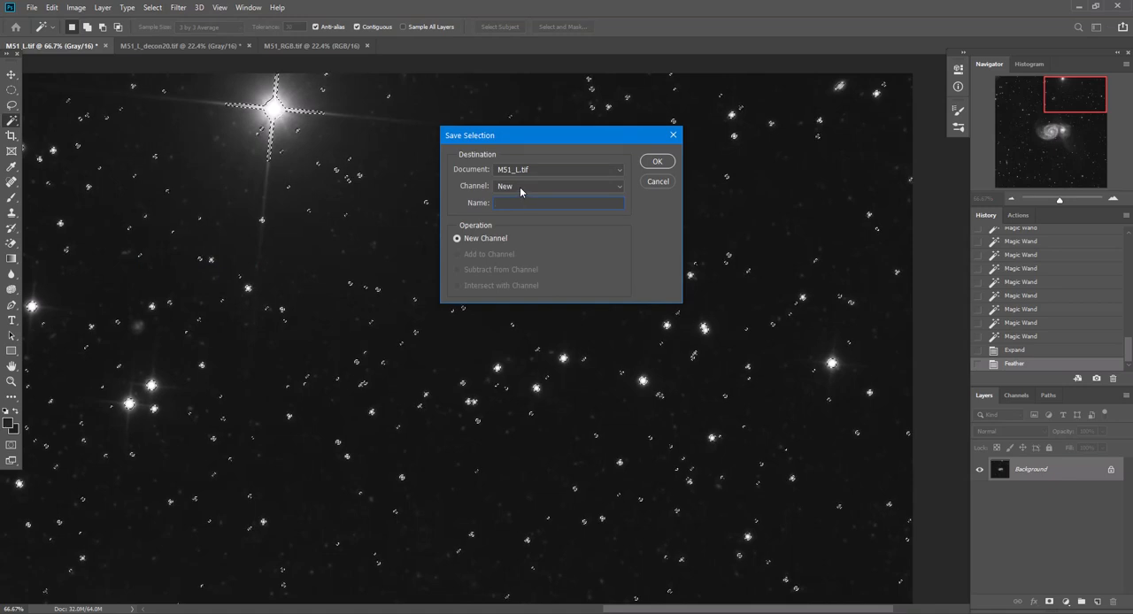
pyautogui.click(510, 186)
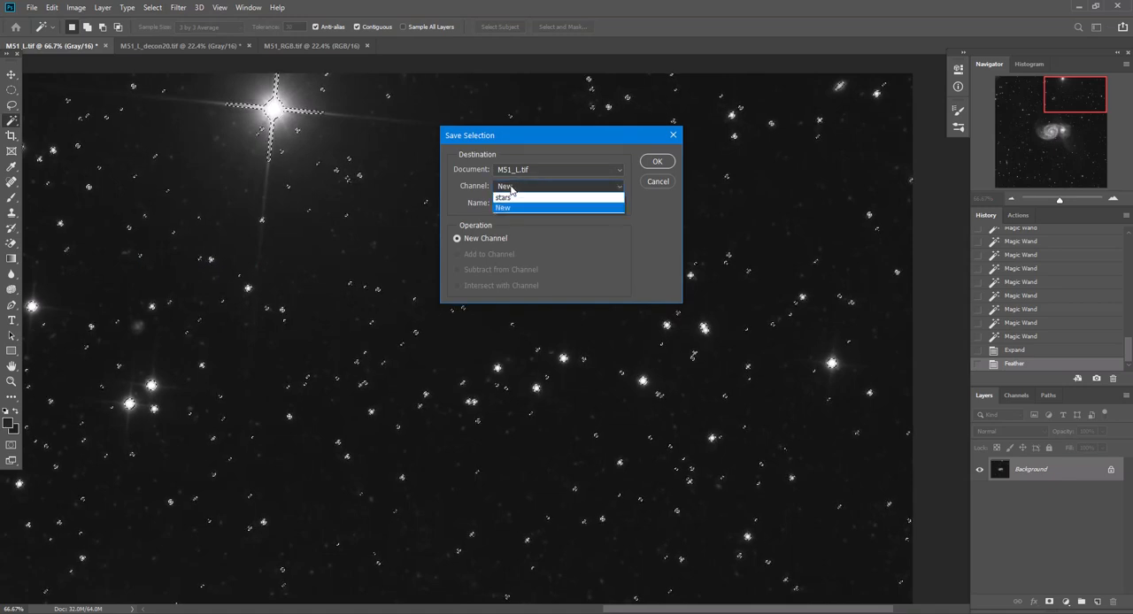
pyautogui.click(513, 198)
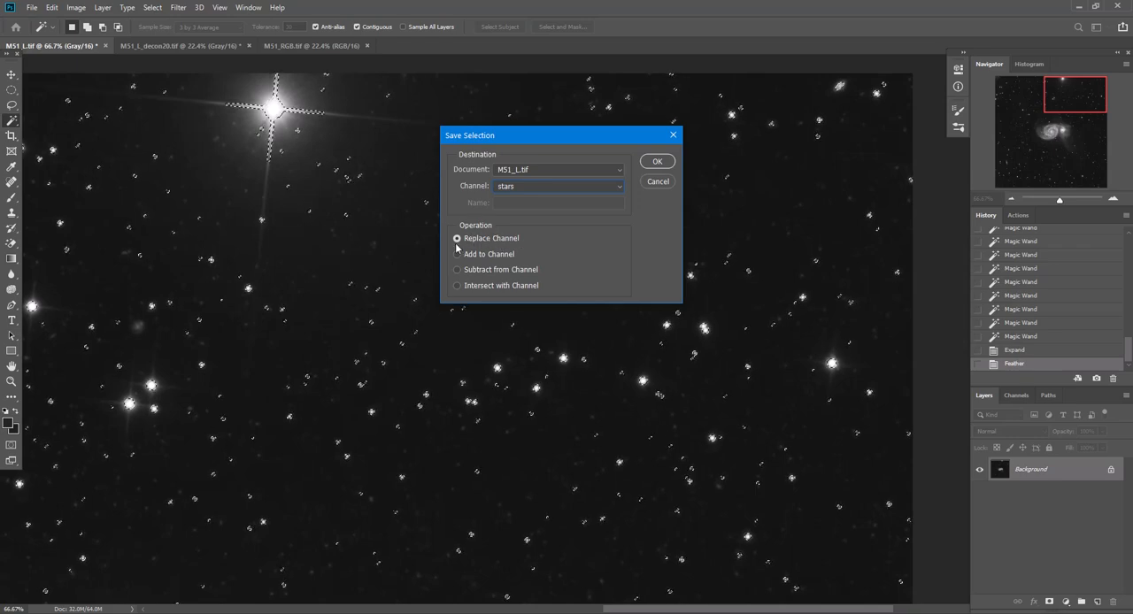
pyautogui.click(656, 162)
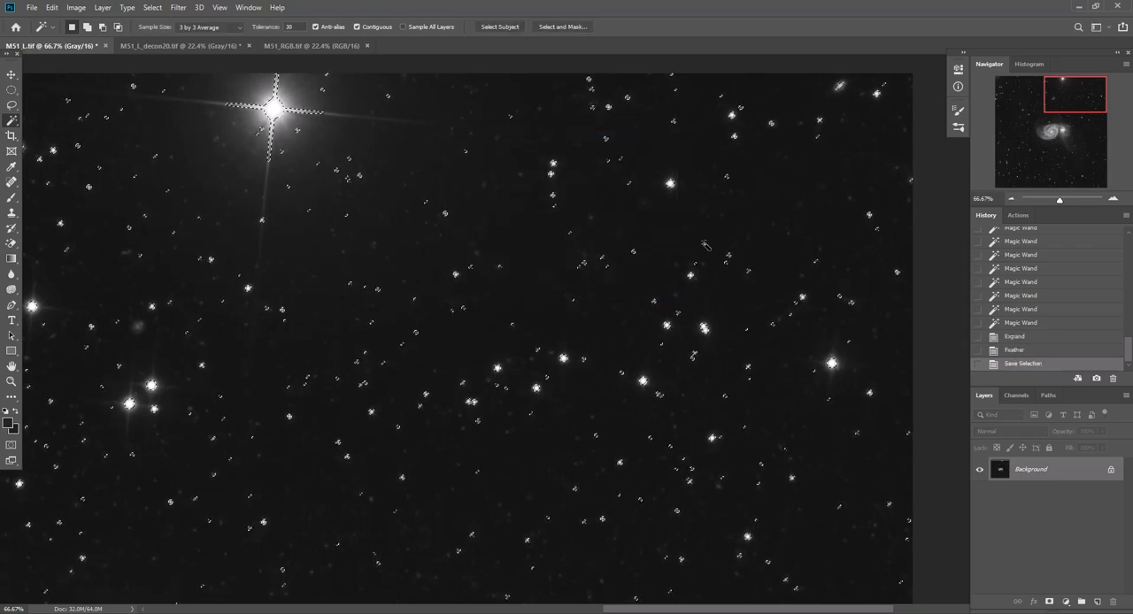
# Clear the star selection in M51_L.tif and check that the stars channel is listed among the image's channels
pyautogui.hotkey('ctrl', 'd')
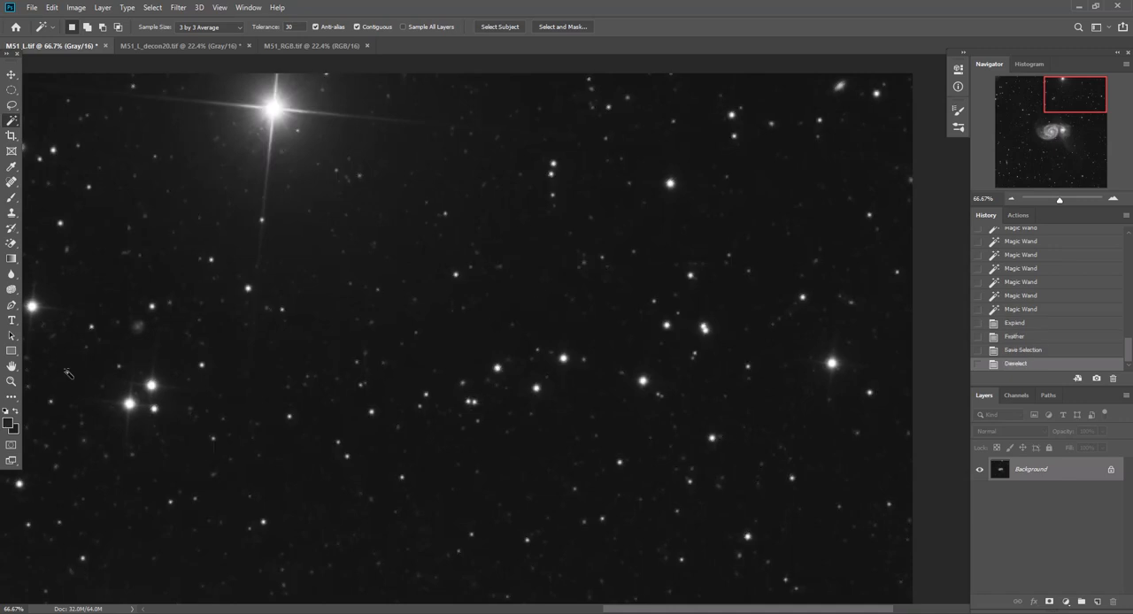
pyautogui.click(11, 366)
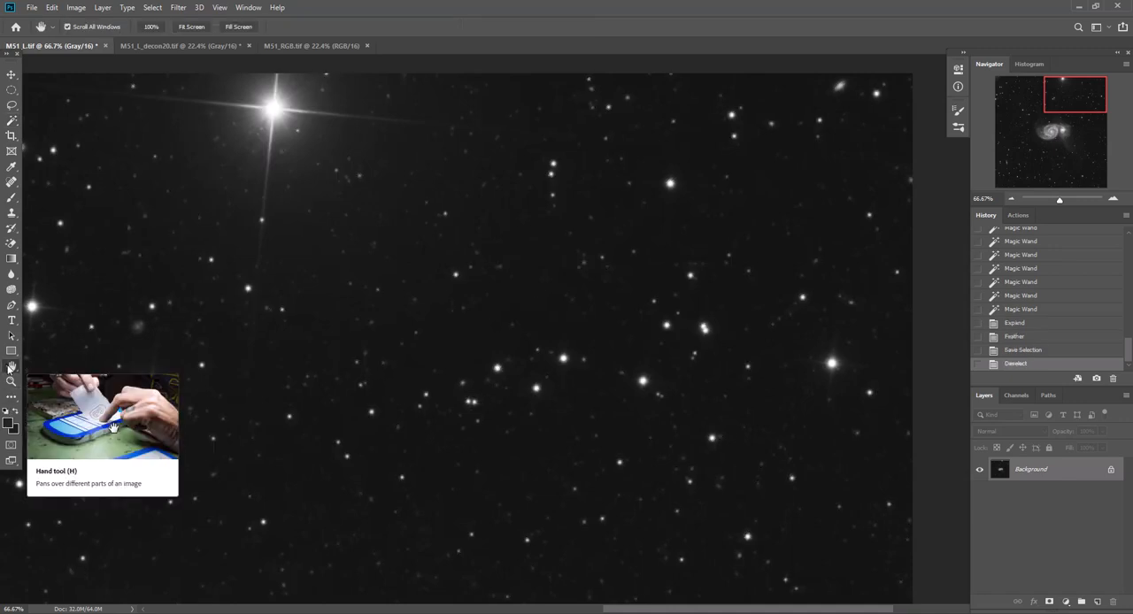
pyautogui.doubleClick(11, 366)
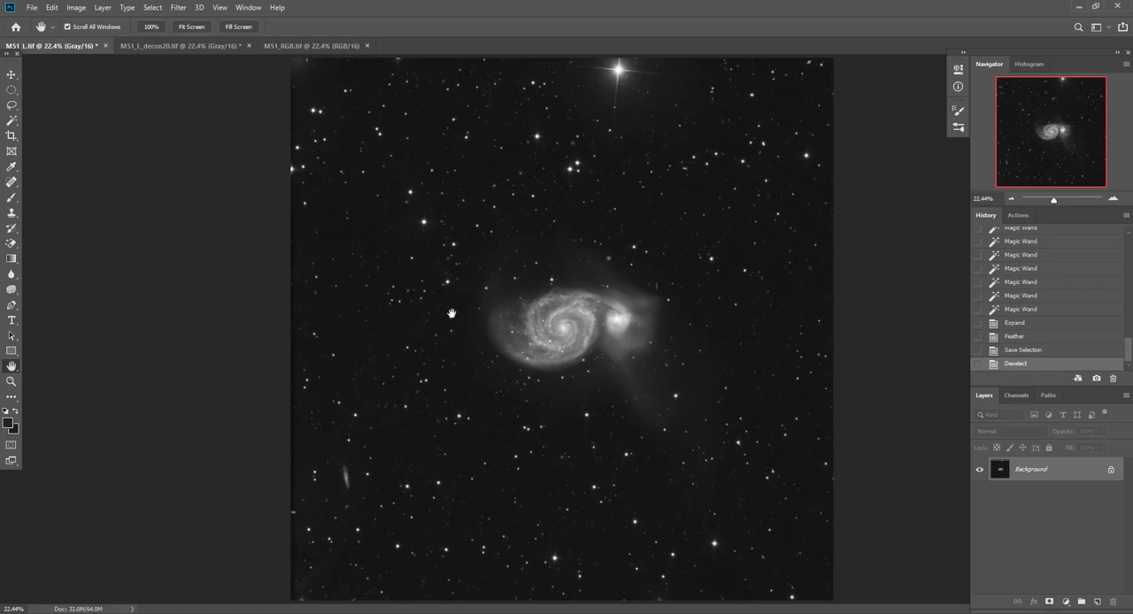
pyautogui.click(1012, 396)
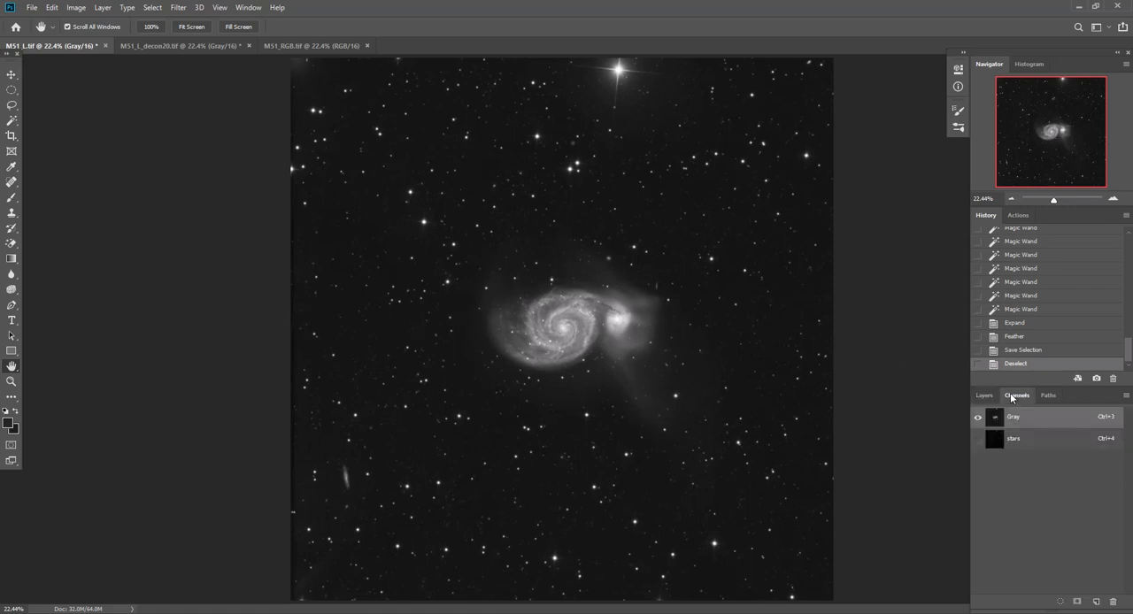
pyautogui.click(985, 396)
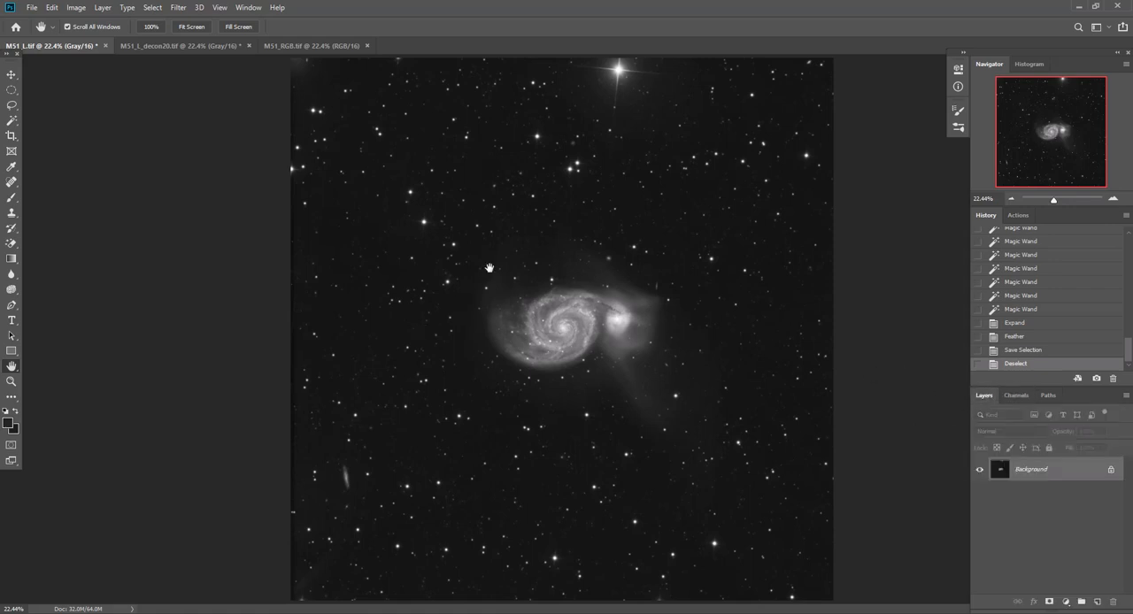
# Copy the entire M51_L_decon20.tif image and paste it as a new layer above the background of M51_L.tif
pyautogui.click(187, 47)
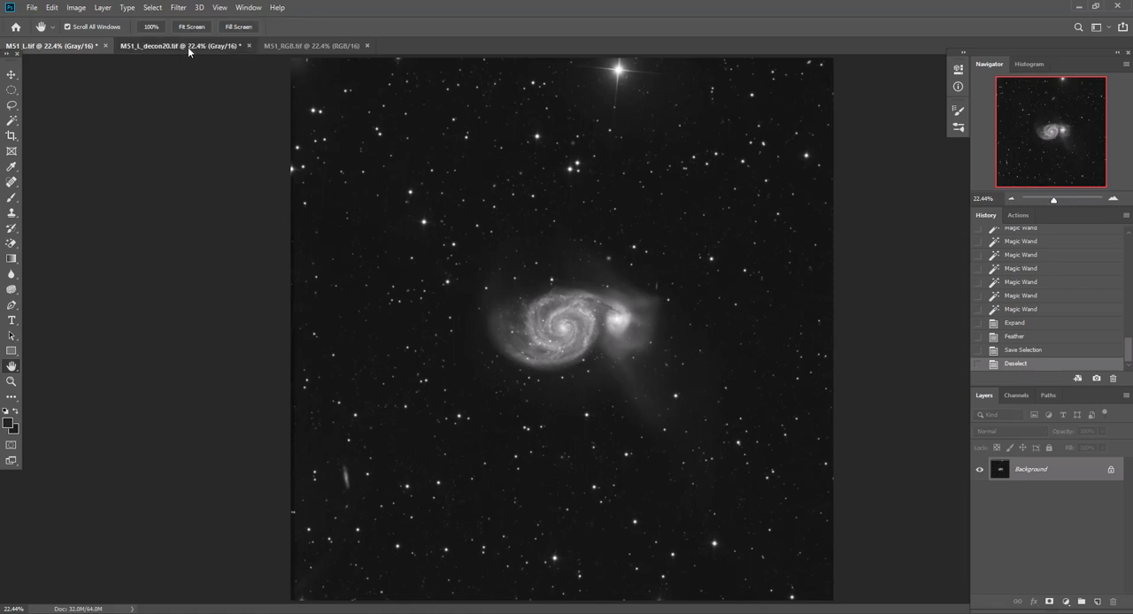
pyautogui.click(1113, 198)
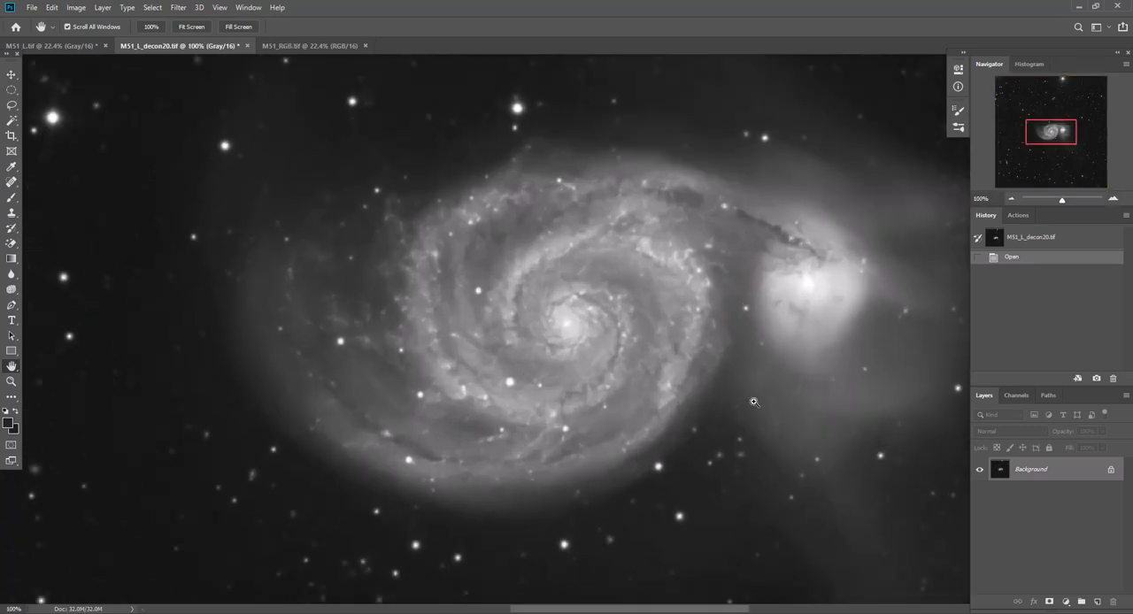
pyautogui.hotkey('ctrl', 'a')
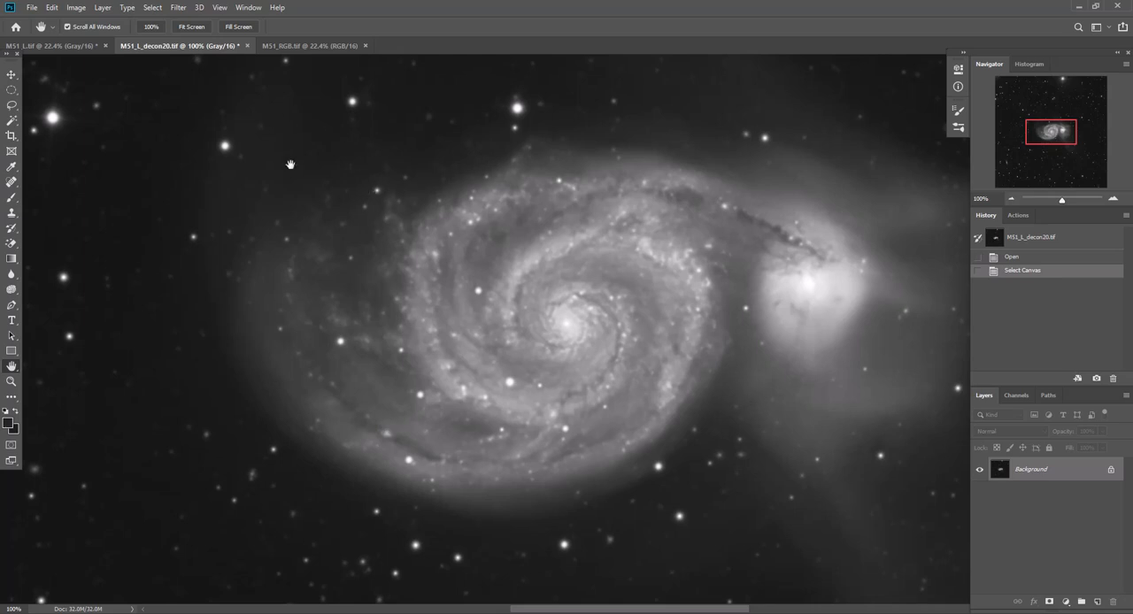
pyautogui.click(55, 46)
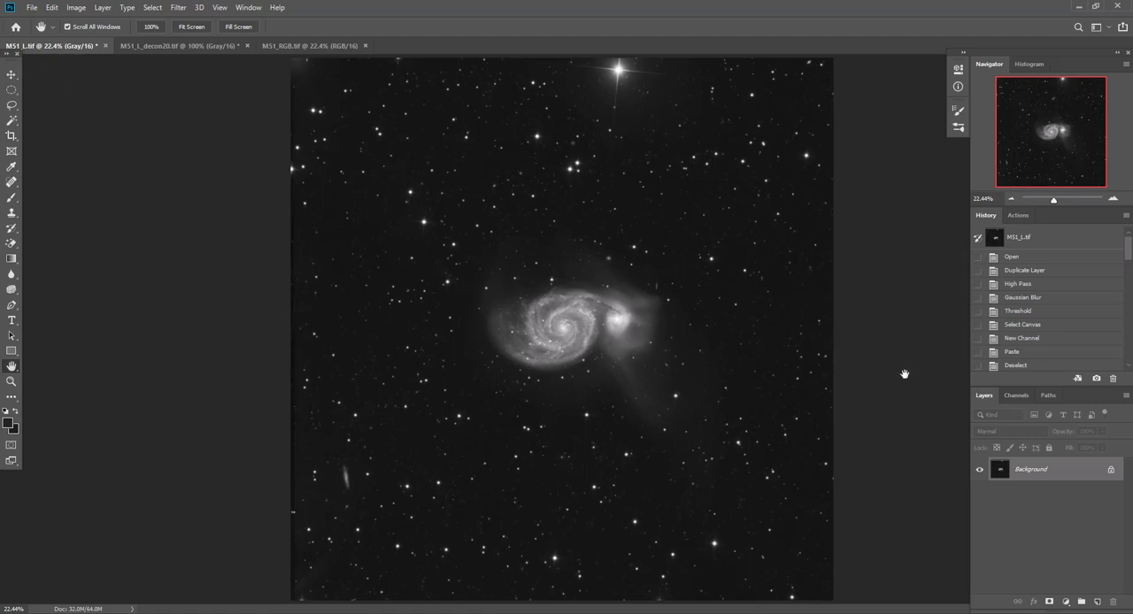
pyautogui.hotkey('ctrl', 'v')
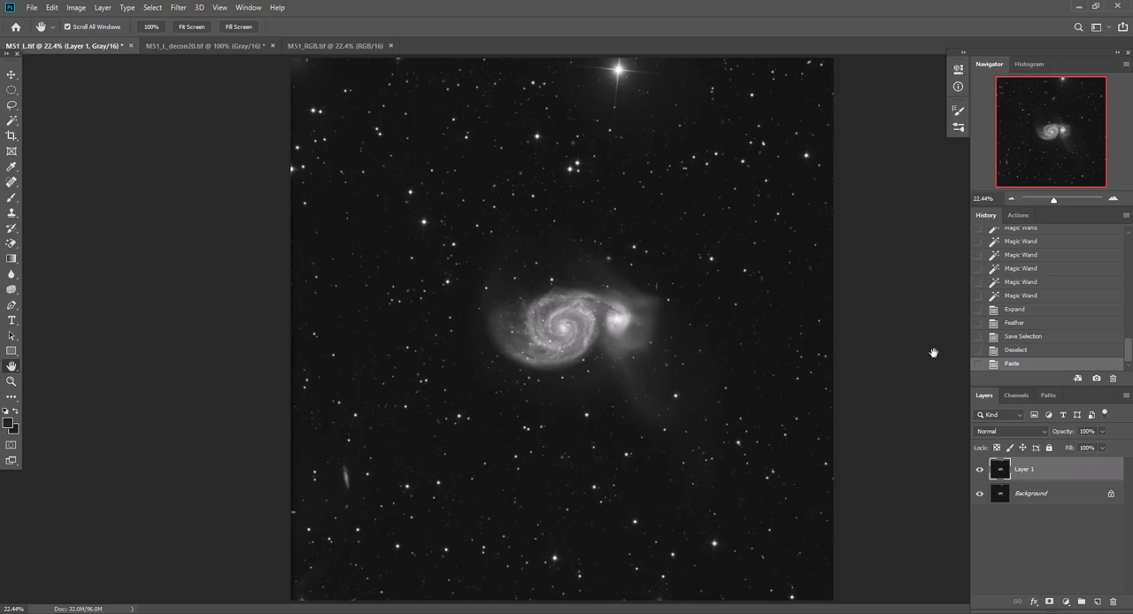
# Compare the galaxy detail with and without the pasted deconvolved layer by repeatedly toggling its visibility at 100% zoom
pyautogui.click(1115, 199)
pyautogui.click(1114, 199)
pyautogui.click(1115, 199)
pyautogui.click(1115, 200)
pyautogui.click(1114, 199)
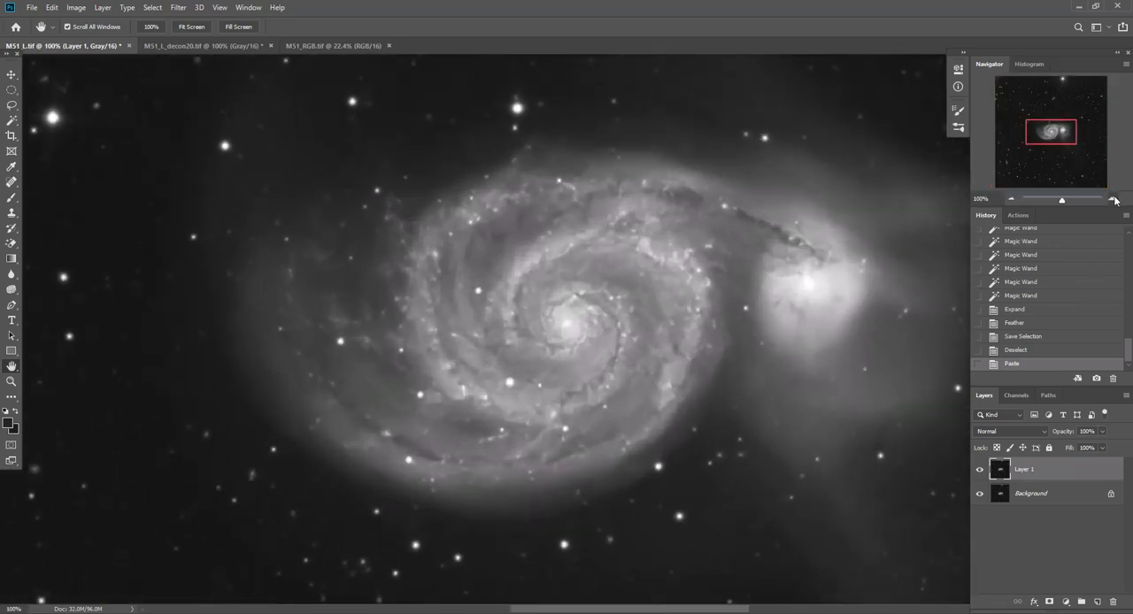
pyautogui.click(980, 470)
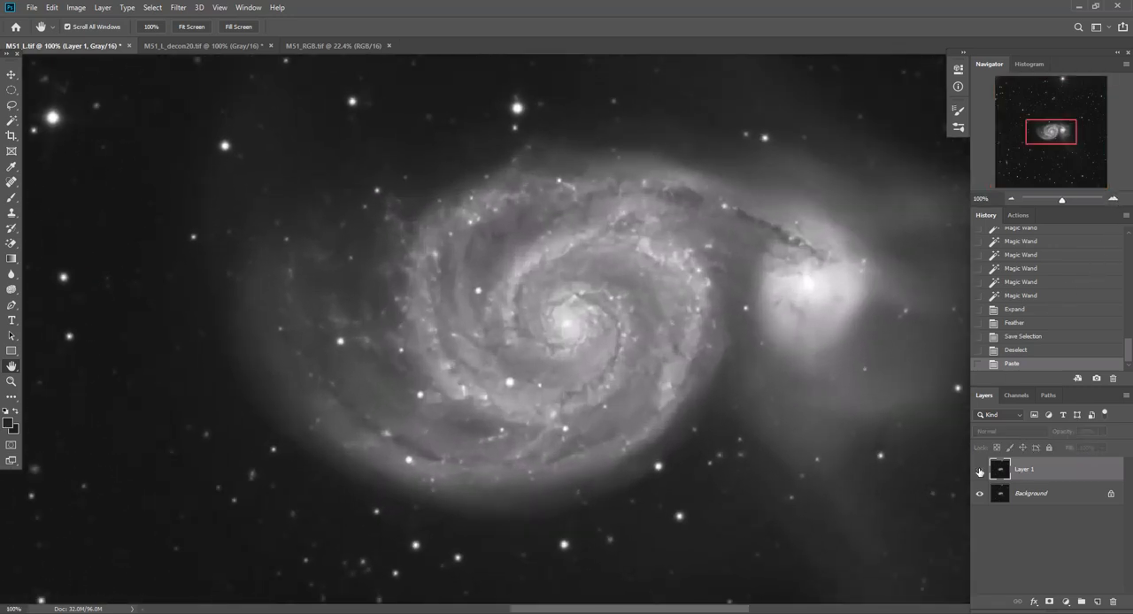
pyautogui.click(980, 472)
pyautogui.click(979, 471)
pyautogui.click(980, 472)
pyautogui.click(979, 472)
pyautogui.click(979, 473)
pyautogui.click(978, 473)
pyautogui.click(979, 472)
pyautogui.click(978, 473)
pyautogui.click(978, 472)
pyautogui.click(978, 473)
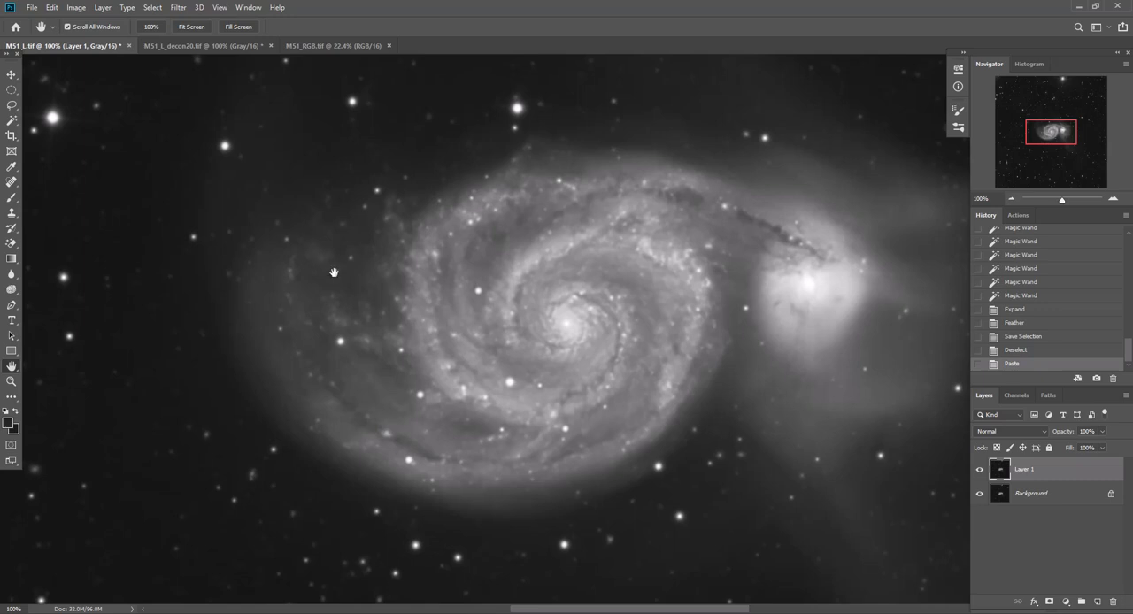
# Load the stars channel of M51_L.tif as a new selection
pyautogui.click(152, 7)
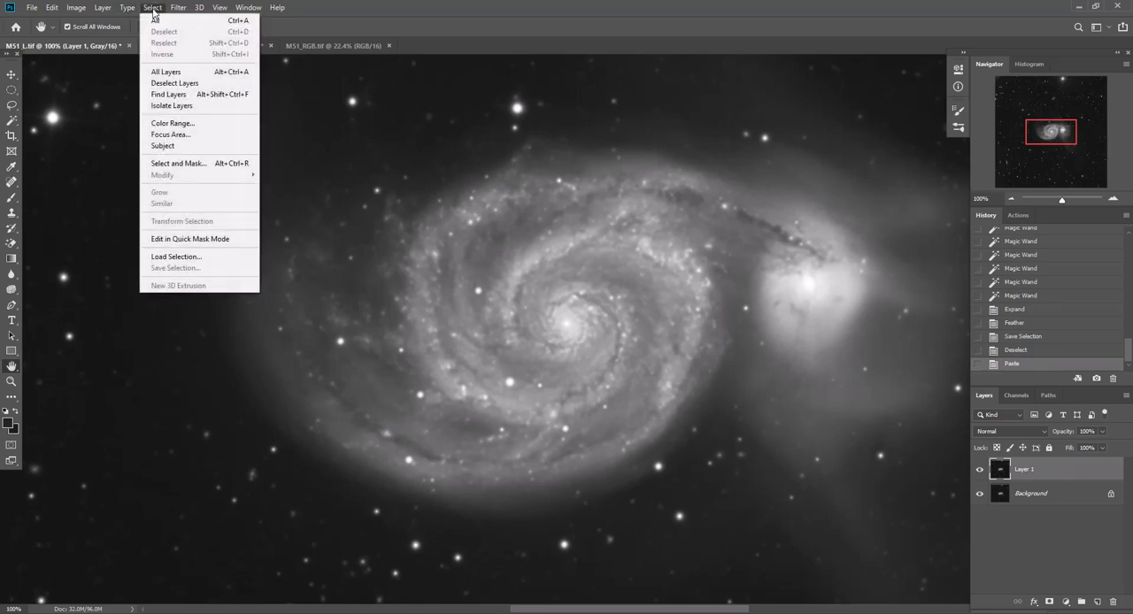
pyautogui.click(175, 257)
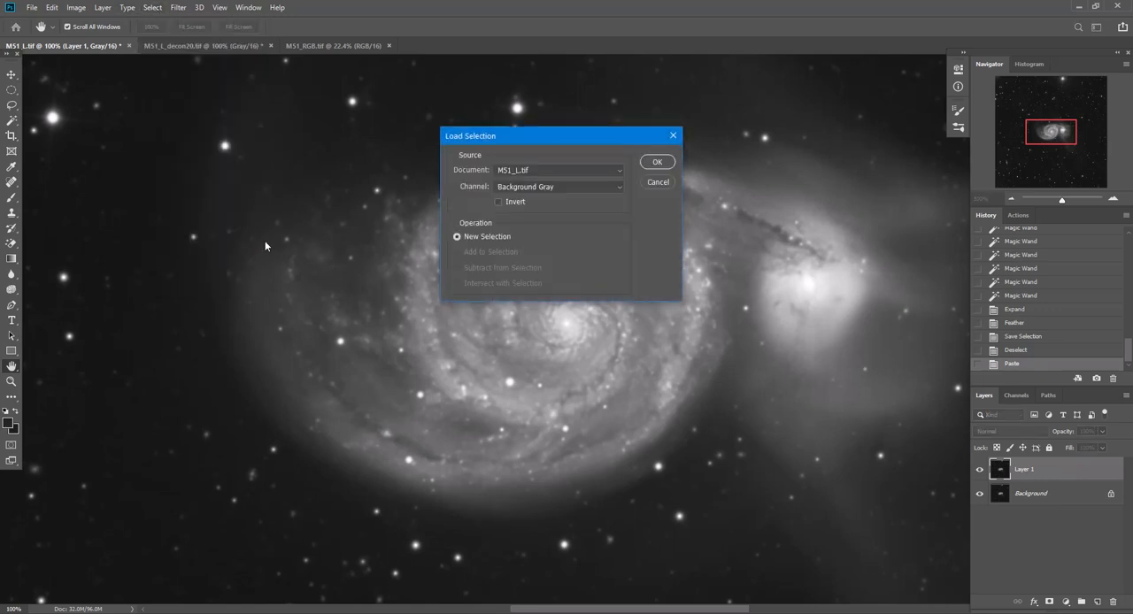
pyautogui.click(506, 186)
pyautogui.click(511, 232)
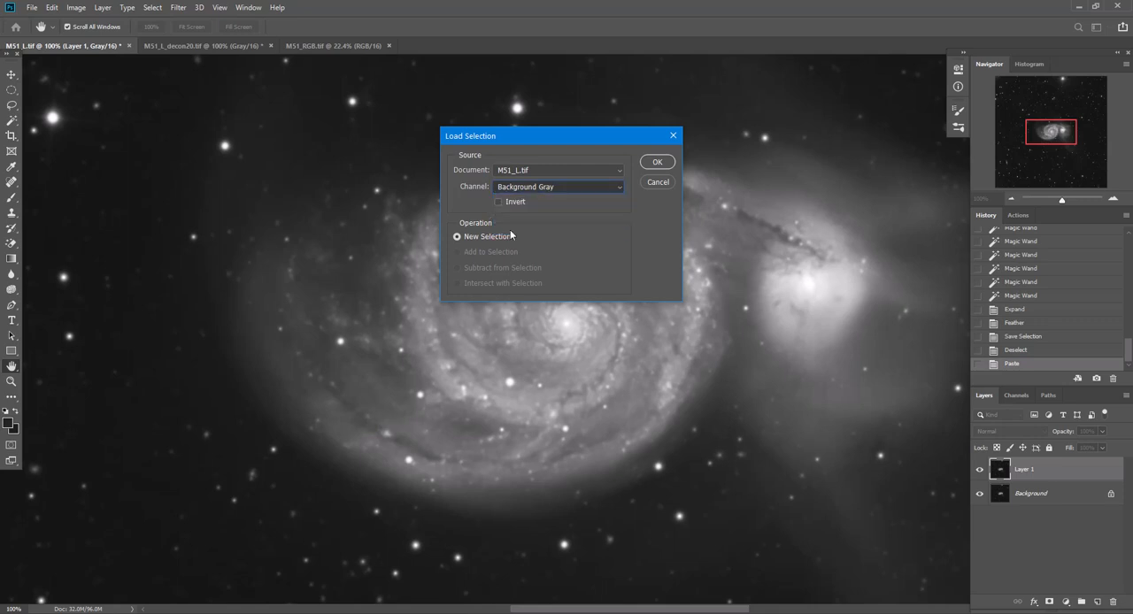
pyautogui.click(655, 163)
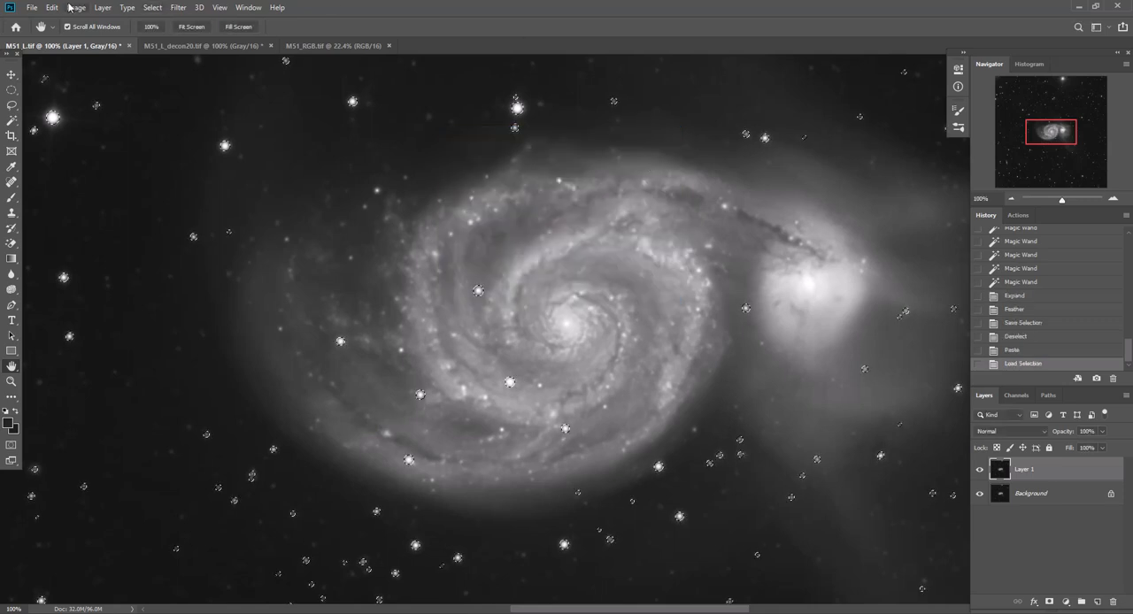
# Add a layer mask to the deconvolved Layer 1 that hides the selected stars
pyautogui.click(103, 8)
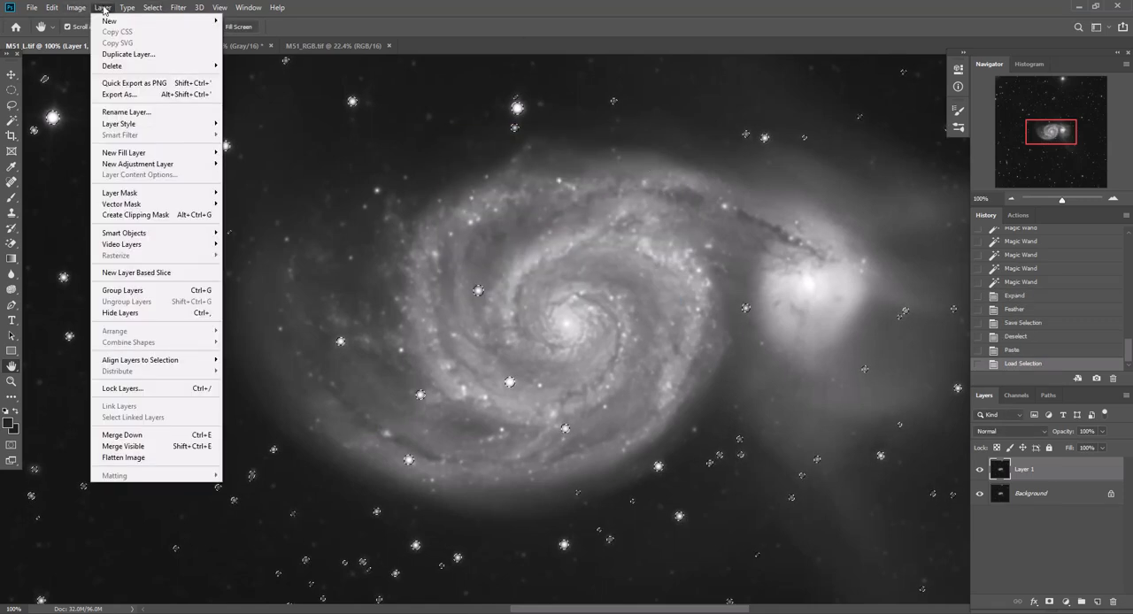
pyautogui.moveTo(168, 192)
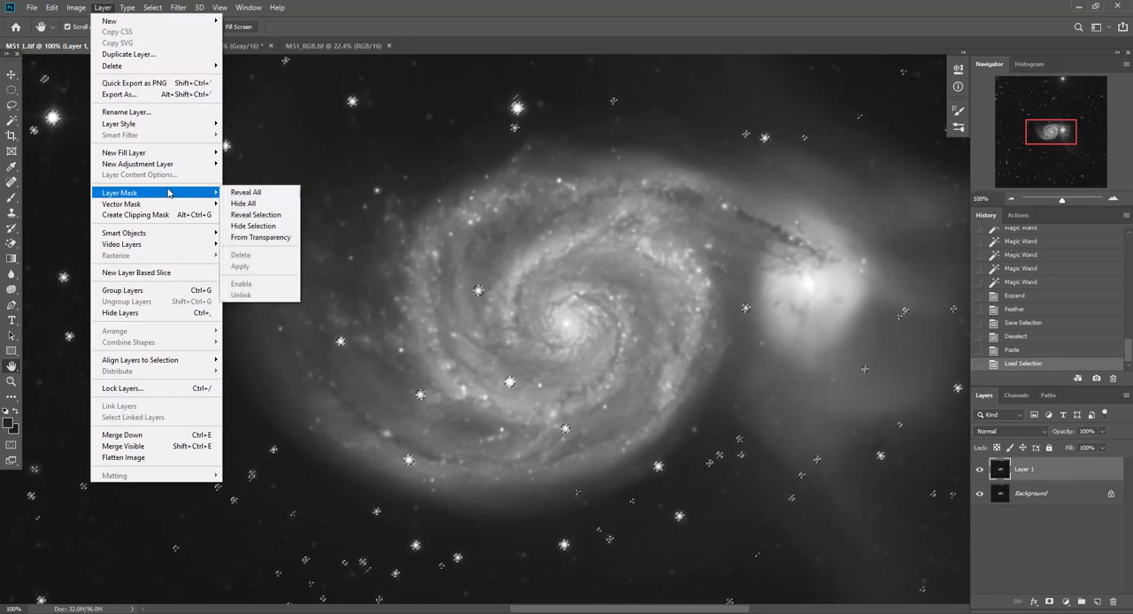
pyautogui.click(245, 227)
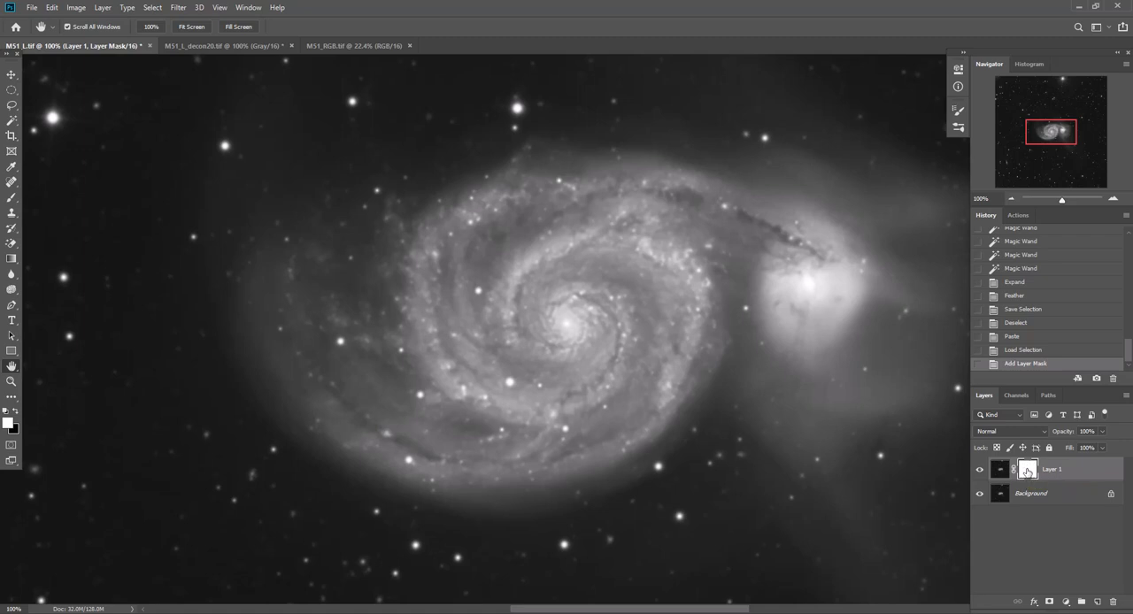
# Refine Layer 1's mask with Select and Mask, setting Shift Edge to -29% and Feather to about 2.5 px
pyautogui.rightClick(1027, 472)
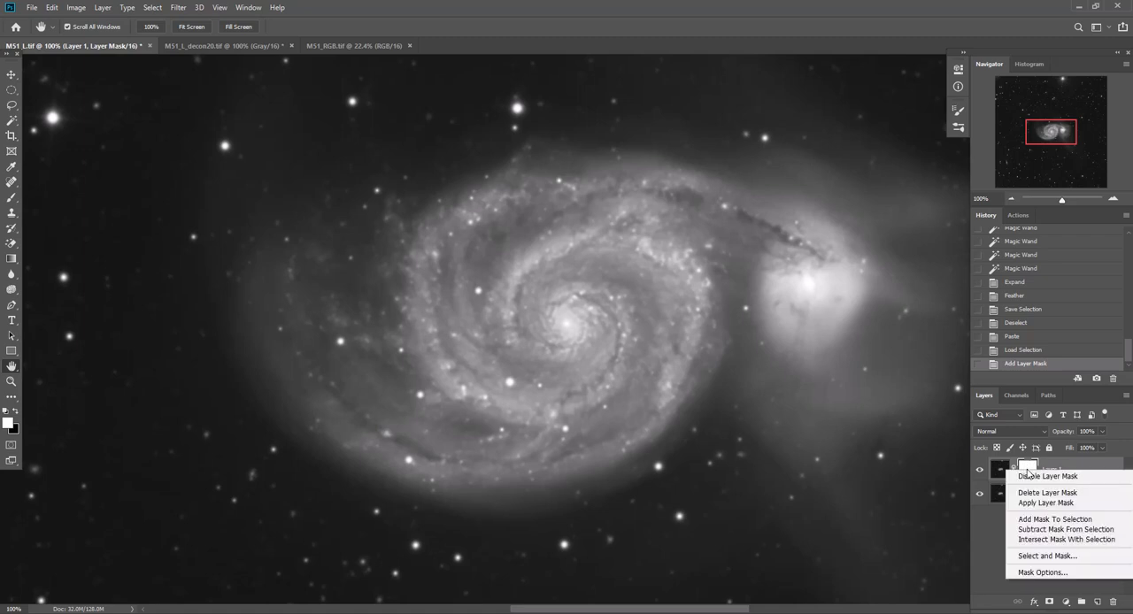
pyautogui.click(1037, 556)
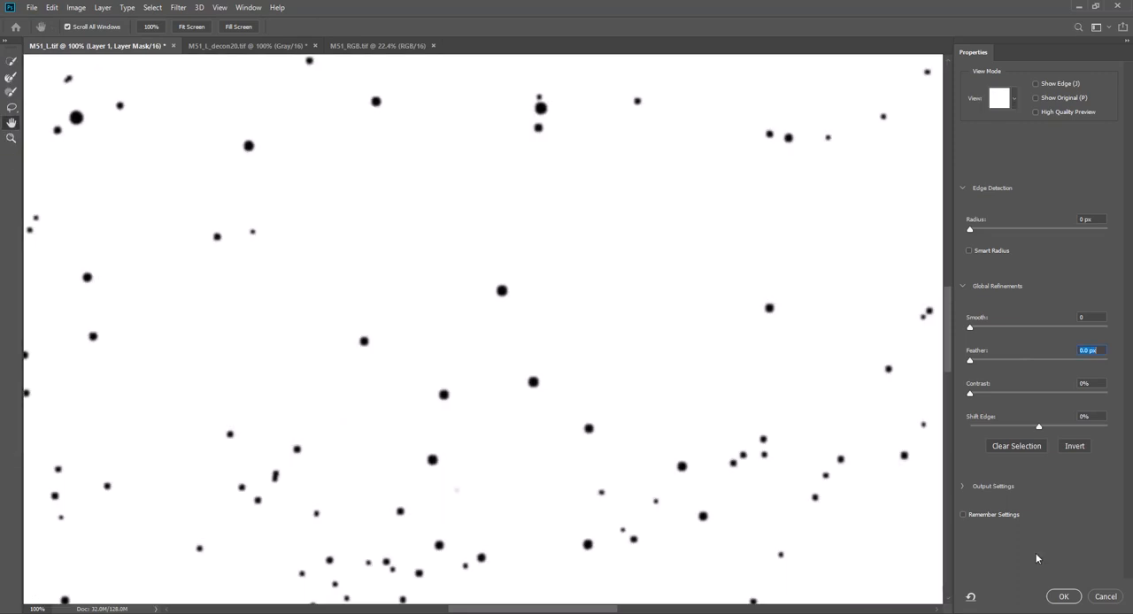
pyautogui.click(1037, 426)
pyautogui.moveTo(1037, 429); pyautogui.dragTo(1018, 430)
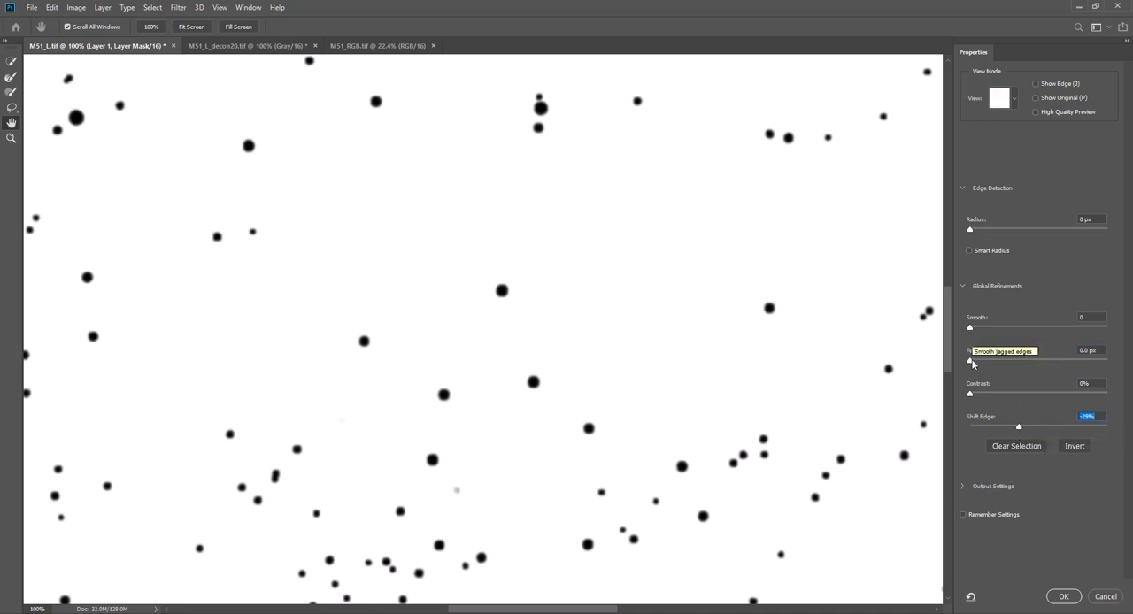
pyautogui.moveTo(970, 361); pyautogui.dragTo(987, 365)
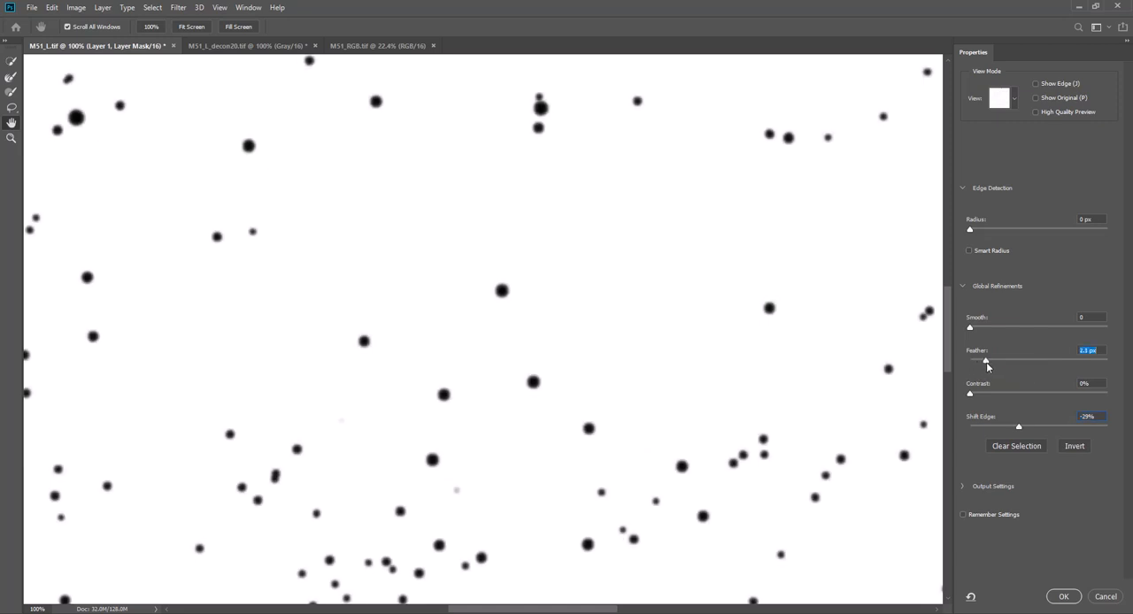
pyautogui.click(1064, 597)
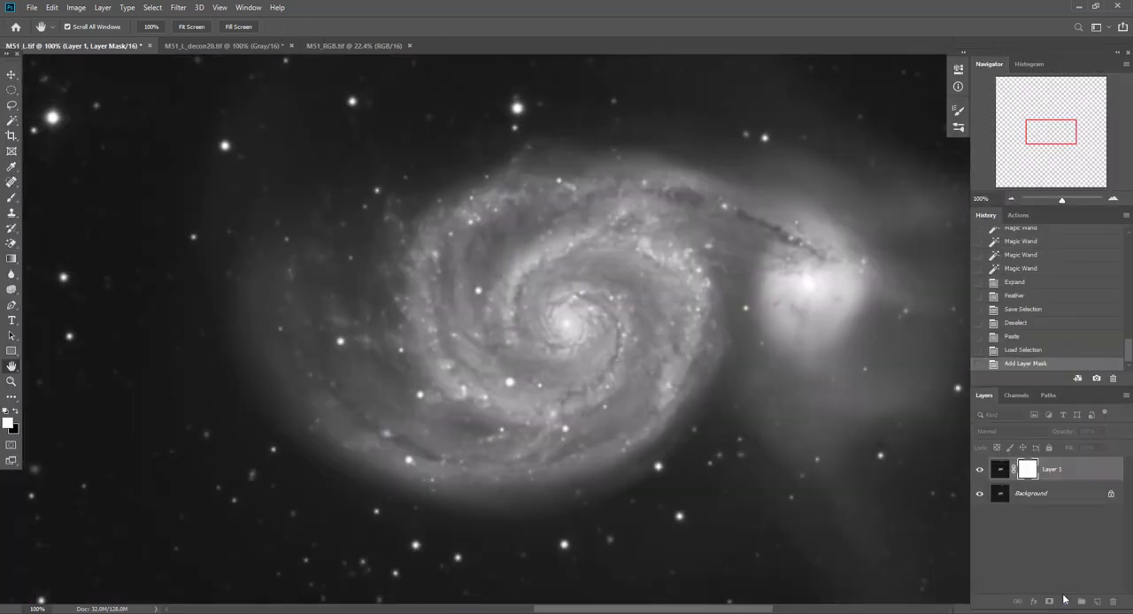
# Compare the stars and galaxy with and without the masked Layer 1 by repeatedly toggling its visibility
pyautogui.click(979, 471)
pyautogui.click(979, 472)
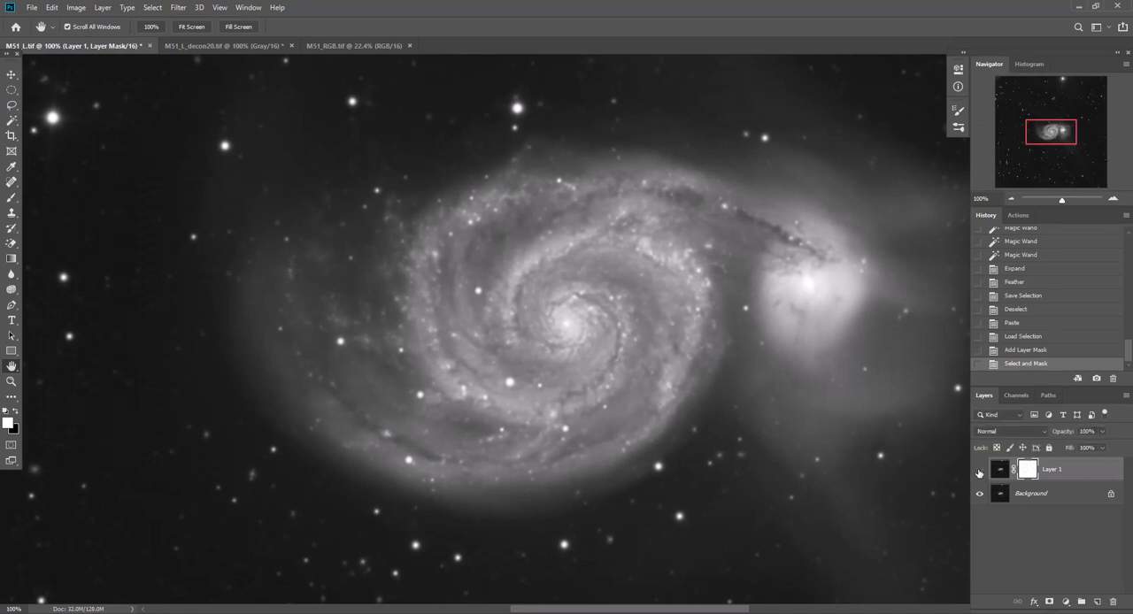
pyautogui.click(979, 472)
pyautogui.click(979, 472)
pyautogui.click(979, 472)
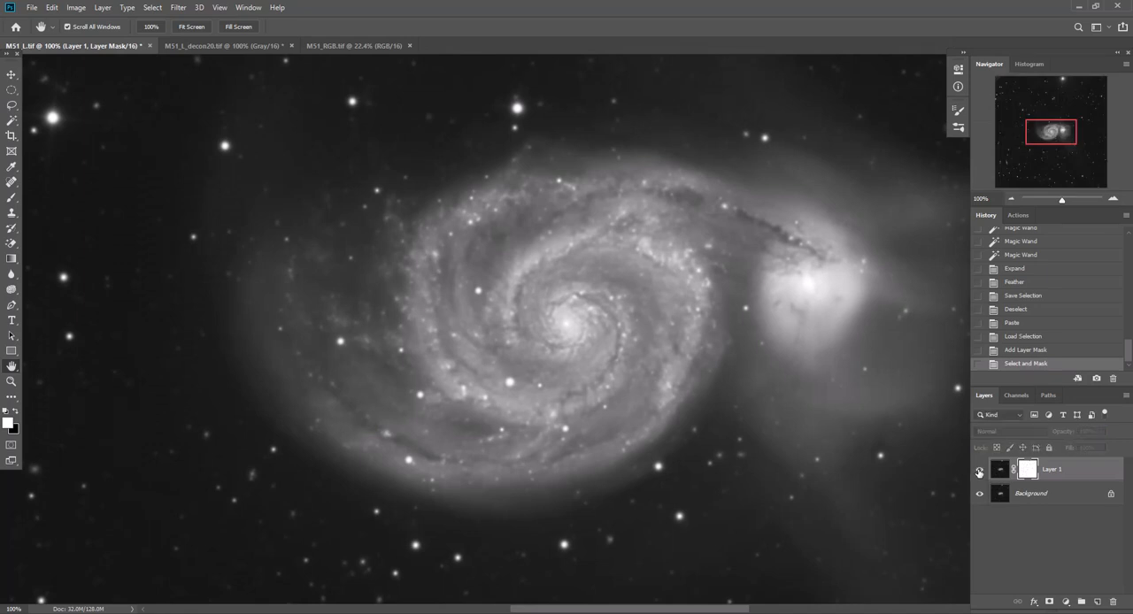
pyautogui.click(979, 472)
pyautogui.click(978, 472)
pyautogui.click(979, 472)
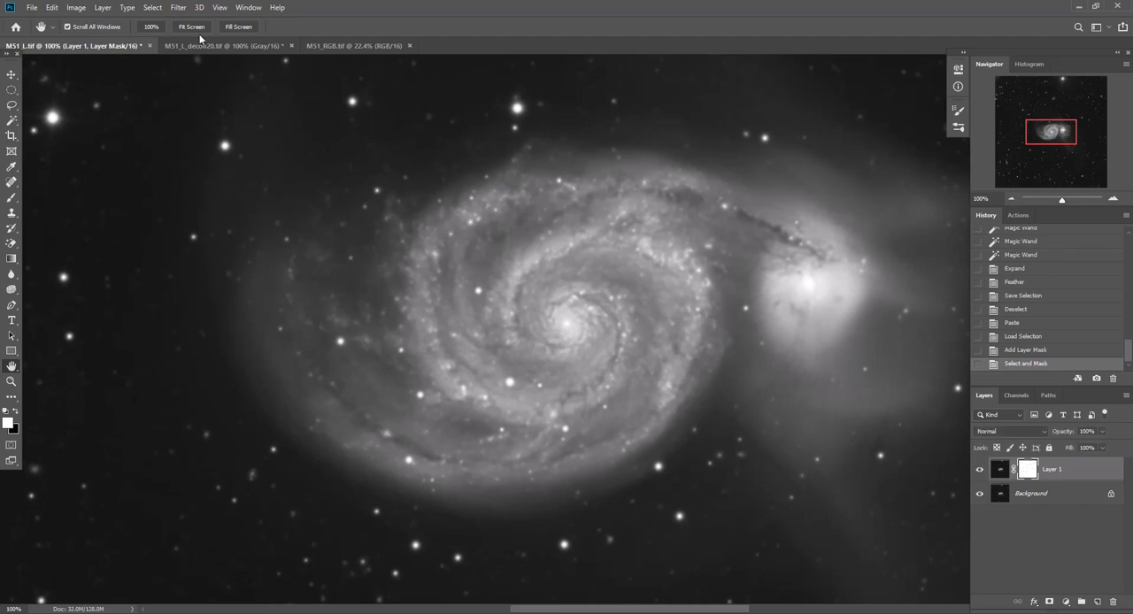
# Flatten the M51_L.tif image so the masked deconvolved layer merges into the background
pyautogui.click(111, 11)
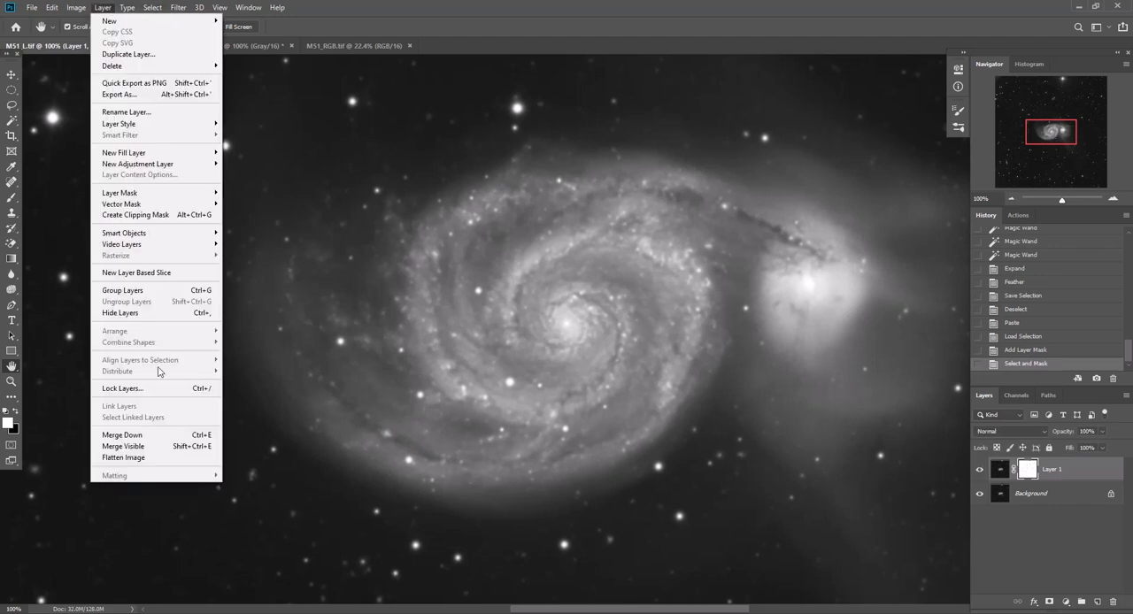
pyautogui.click(157, 456)
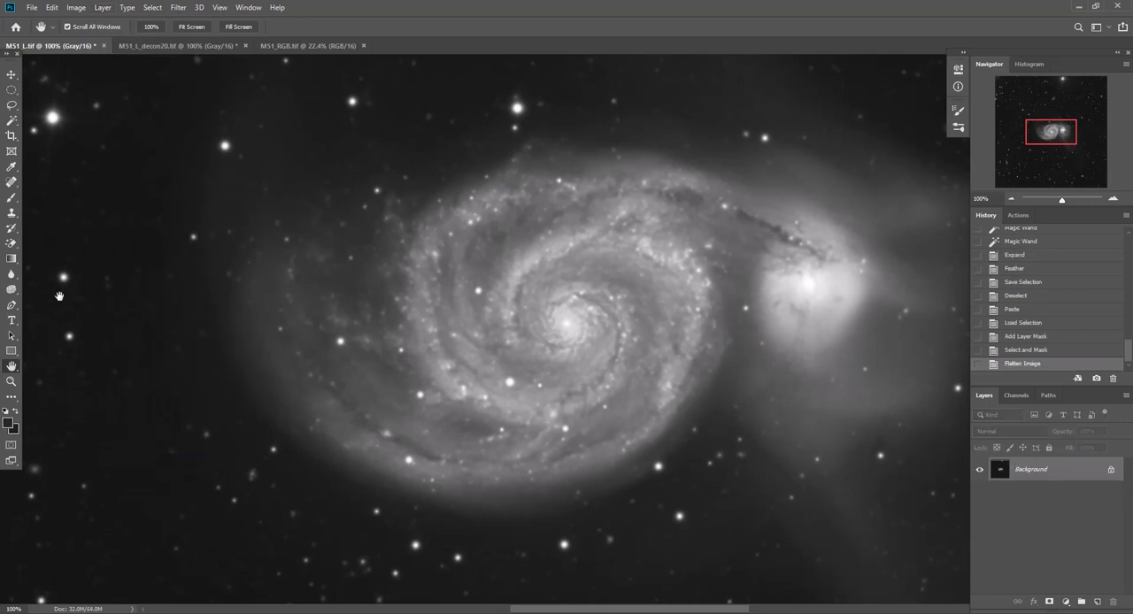
# Draw a freehand Lasso selection around the large spiral galaxy, leaving out its bright companion
pyautogui.click(1012, 198)
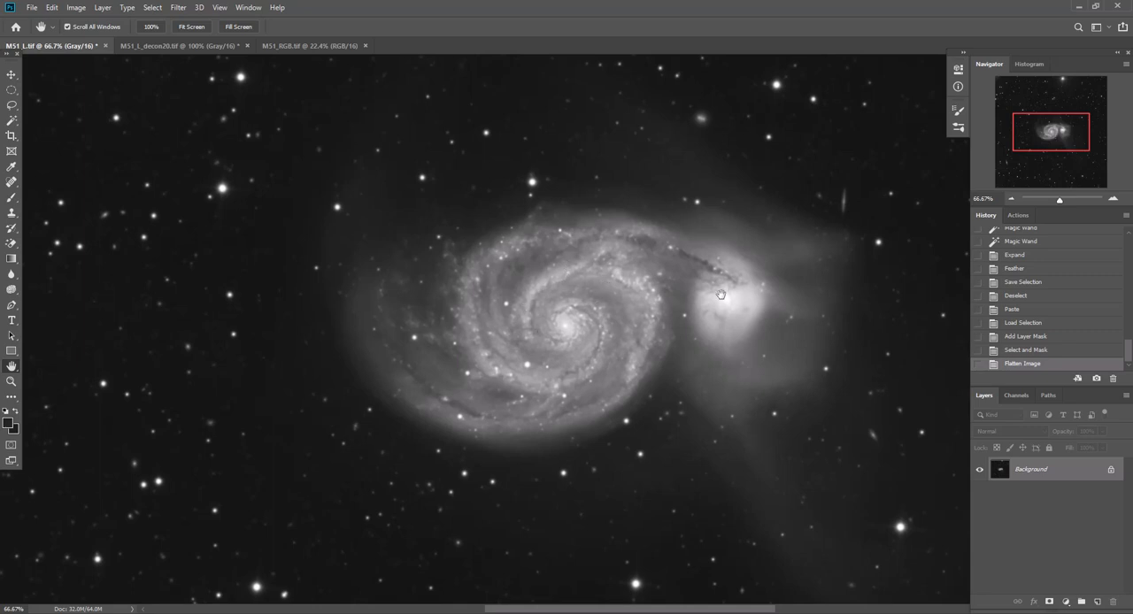
pyautogui.click(12, 106)
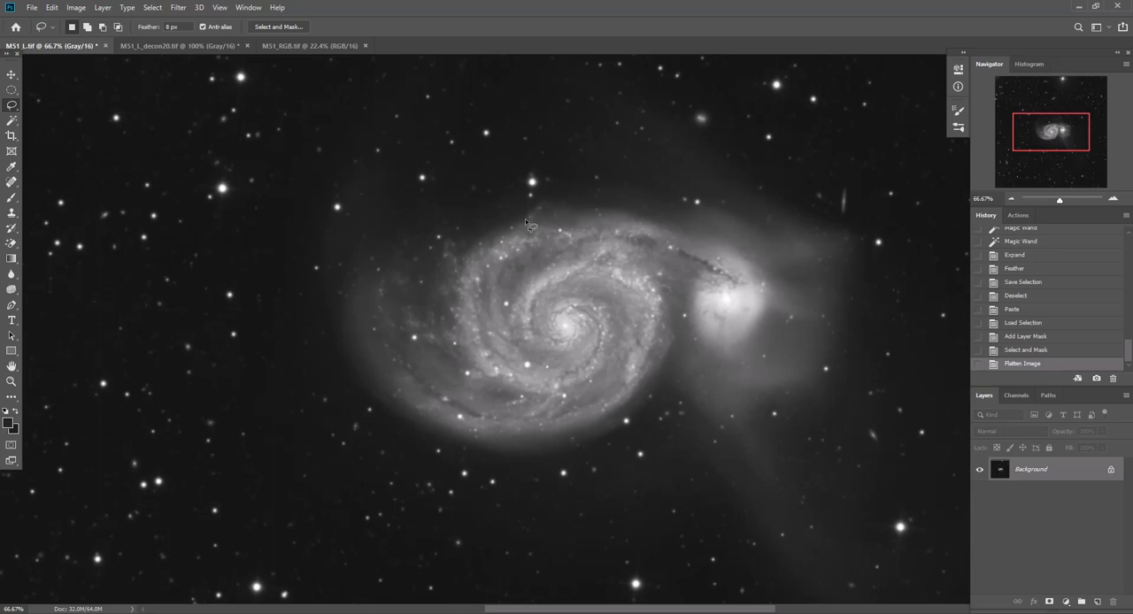
pyautogui.moveTo(526, 221)
pyautogui.mouseDown()
pyautogui.moveTo(402, 245)
pyautogui.moveTo(377, 262)
pyautogui.moveTo(359, 357)
pyautogui.moveTo(397, 411)
pyautogui.moveTo(438, 431)
pyautogui.moveTo(542, 443)
pyautogui.moveTo(604, 435)
pyautogui.moveTo(653, 386)
pyautogui.moveTo(667, 331)
pyautogui.moveTo(644, 262)
pyautogui.moveTo(626, 240)
pyautogui.moveTo(533, 222)
pyautogui.mouseUp()
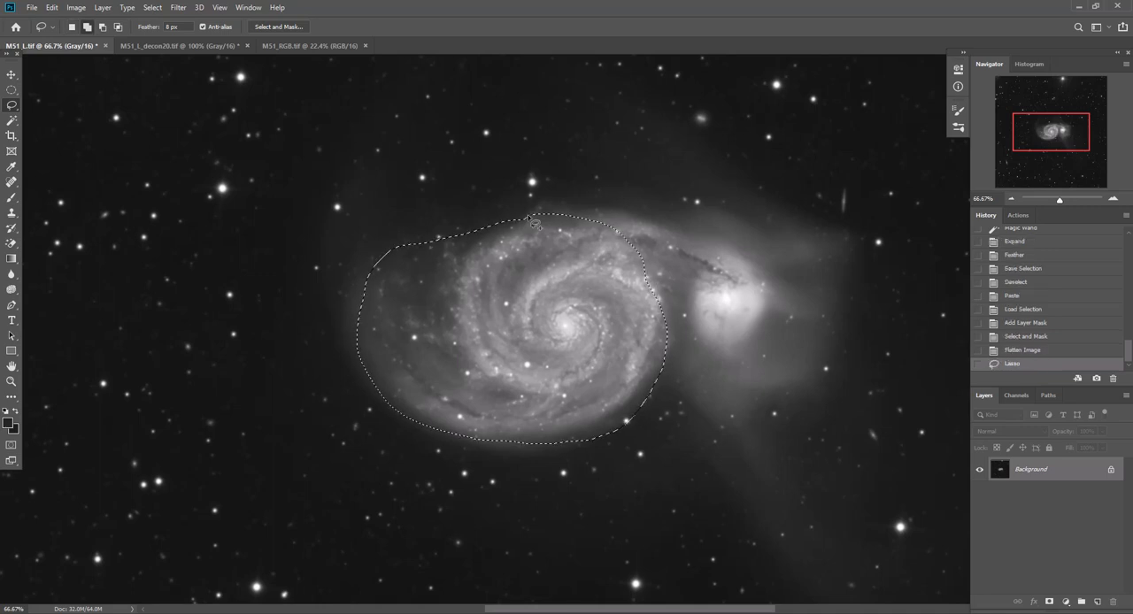
# Feather the galaxy selection with a radius of 8 pixels, applying the effect at canvas bounds
pyautogui.hotkey('shift', 'F6')
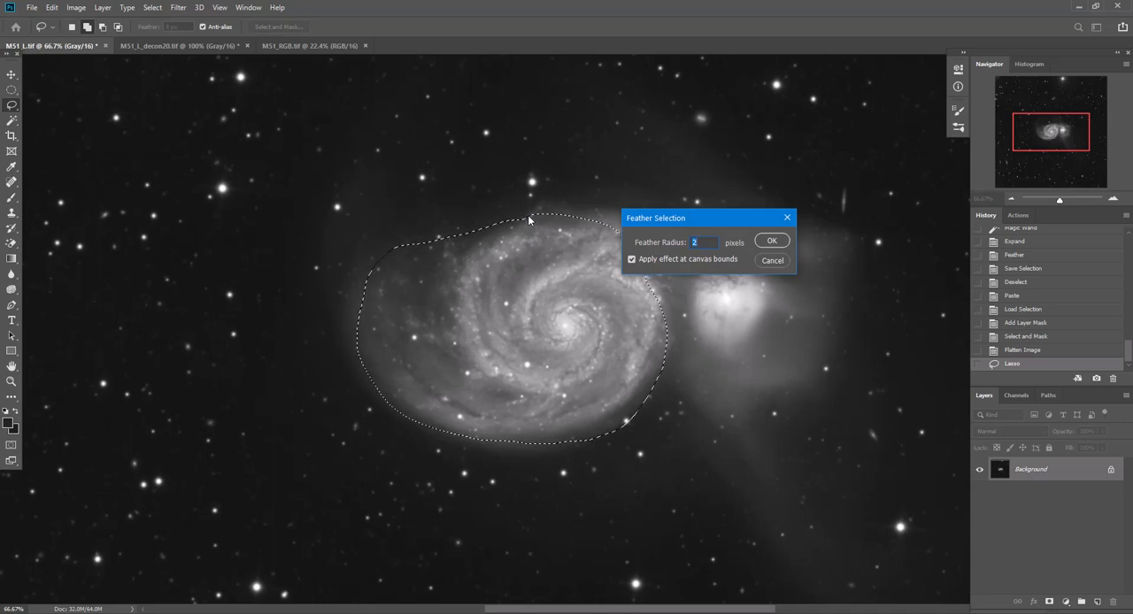
pyautogui.click(150, 8)
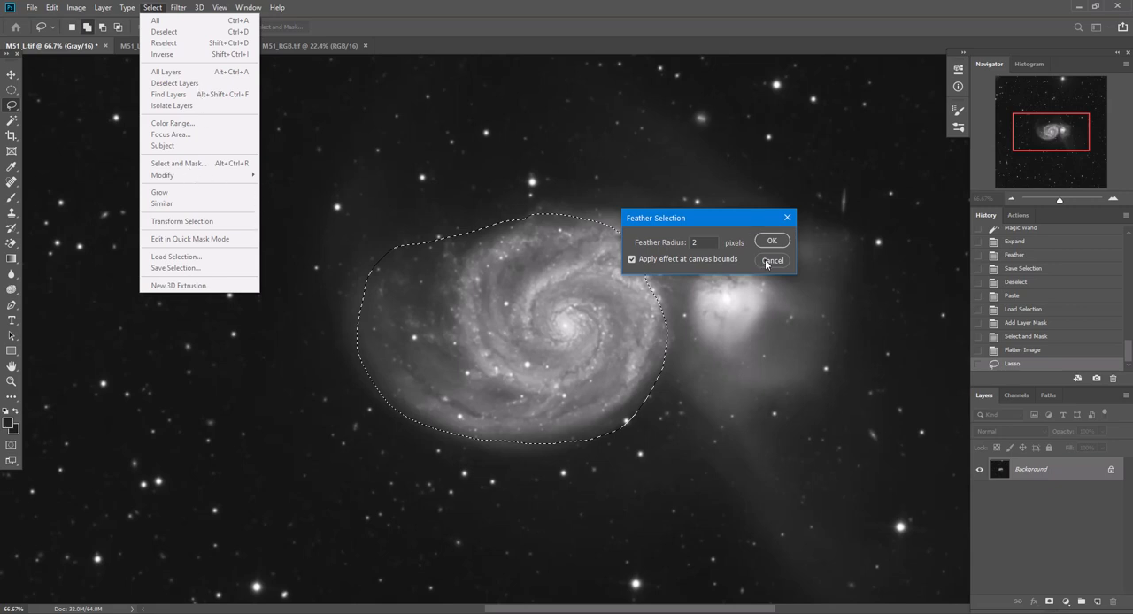
pyautogui.click(705, 248)
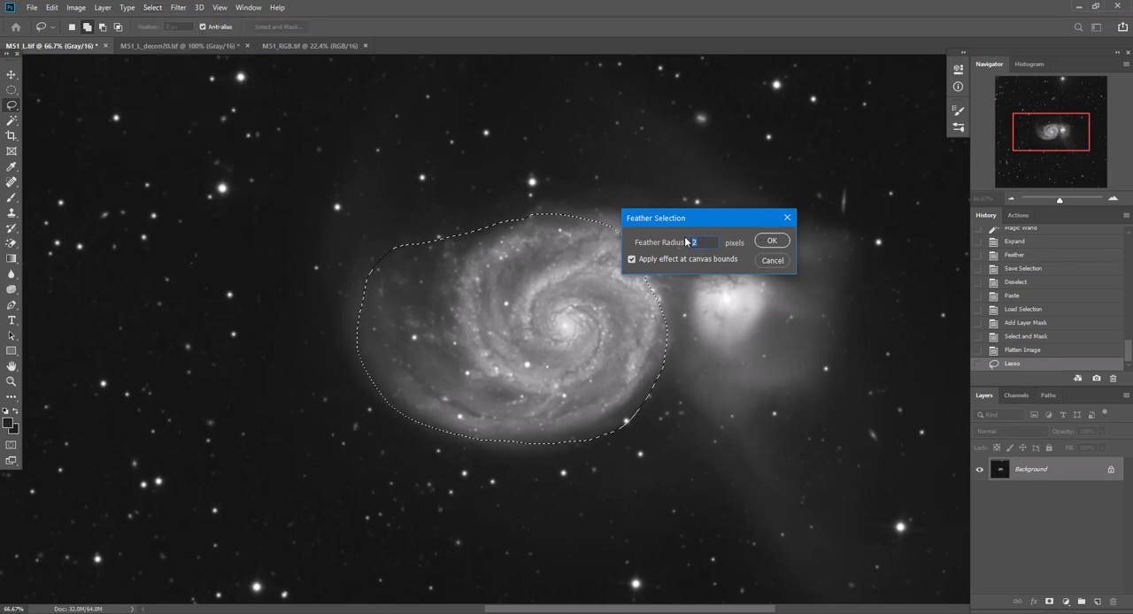
pyautogui.write('8')
pyautogui.press('Return')
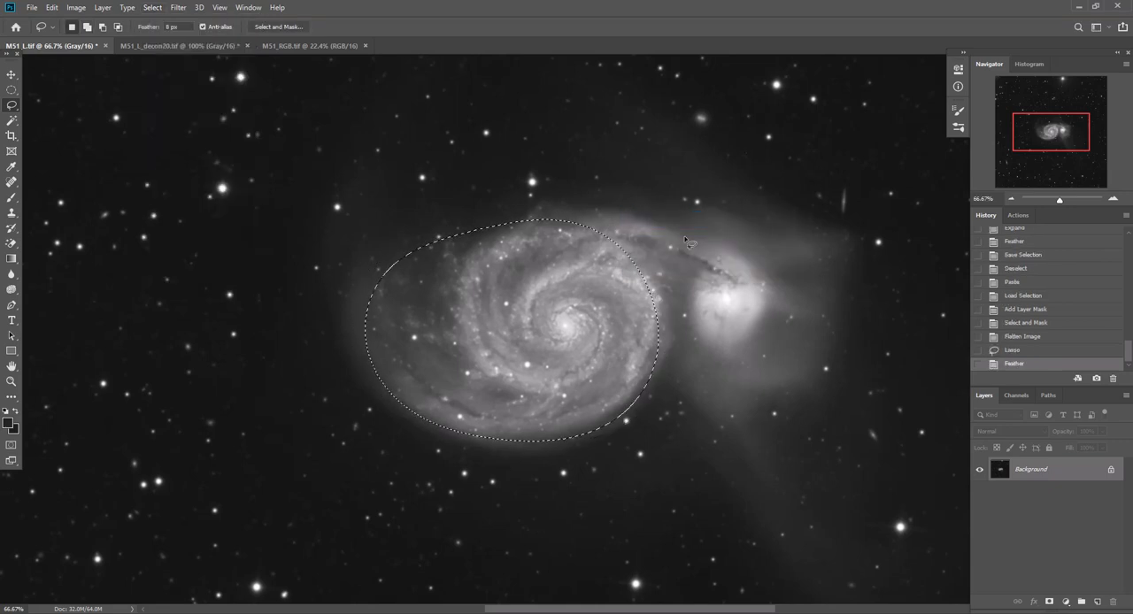
# Revert to the unfeathered galaxy selection and try feathering it with a radius of 200 pixels
pyautogui.click(1014, 350)
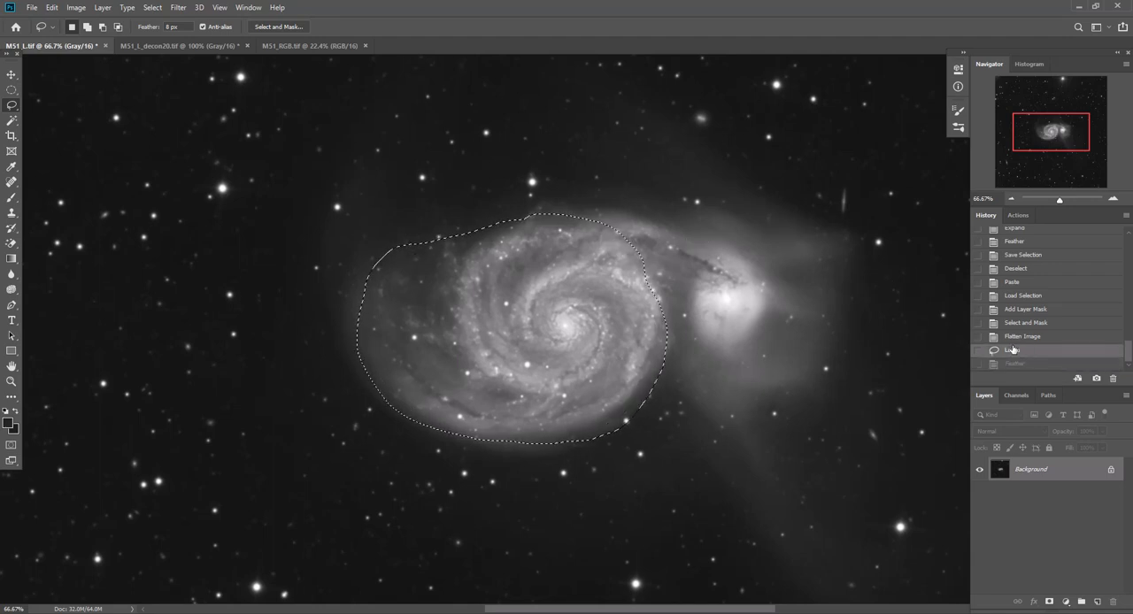
pyautogui.hotkey('shift', 'F6')
pyautogui.write('200')
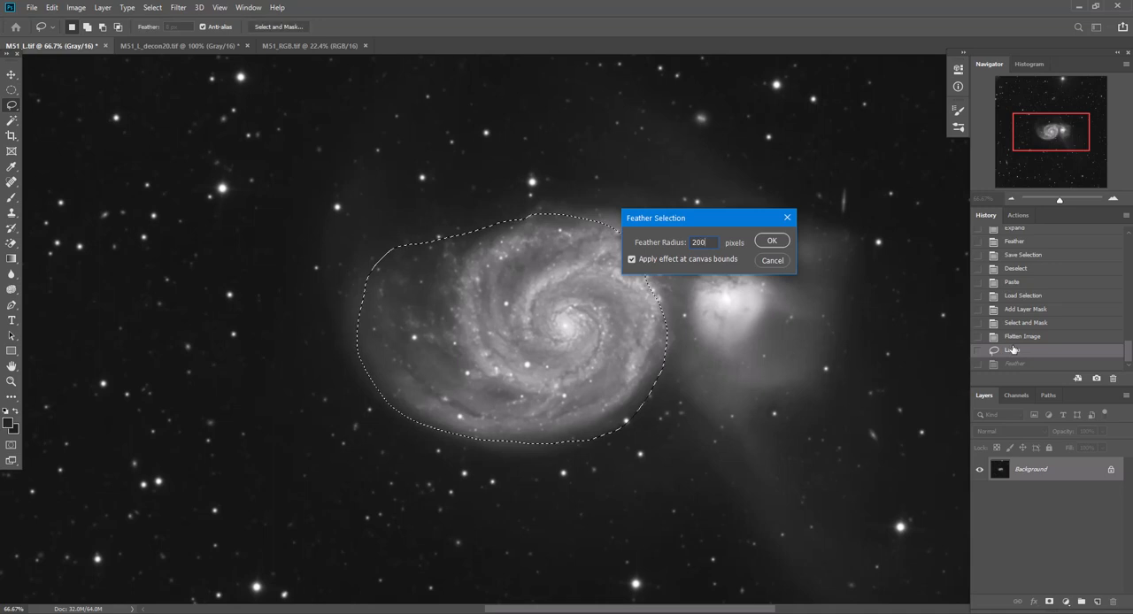
pyautogui.press('Return')
# Restore the original Lasso outline and try a wider feather radius of 300 pixels on the galaxy
pyautogui.click(1013, 350)
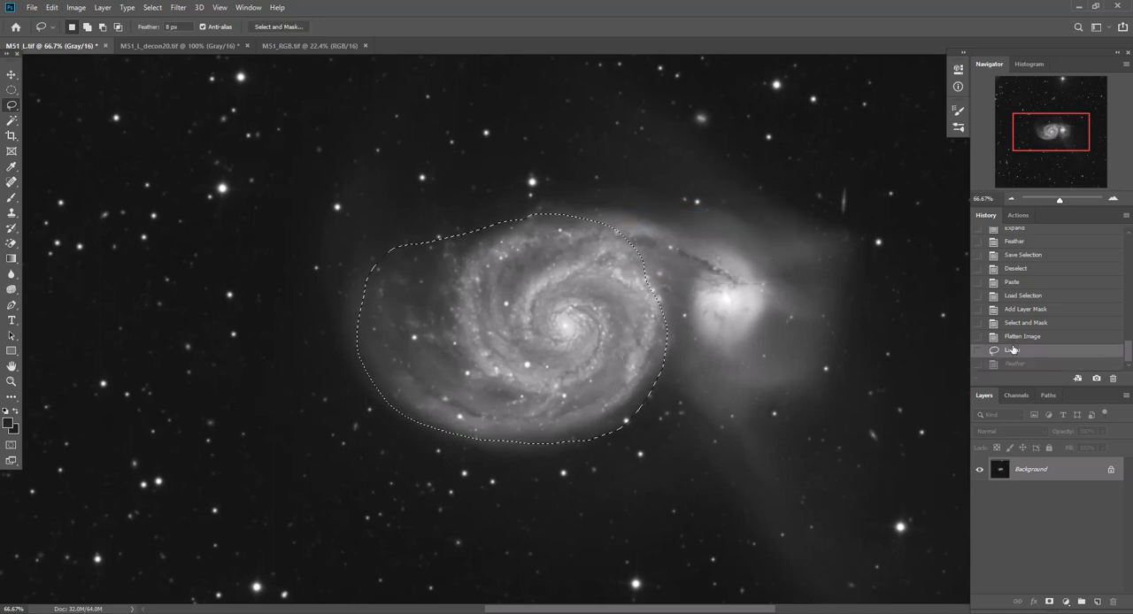
pyautogui.hotkey('shift', 'F6')
pyautogui.write('300')
pyautogui.press('Return')
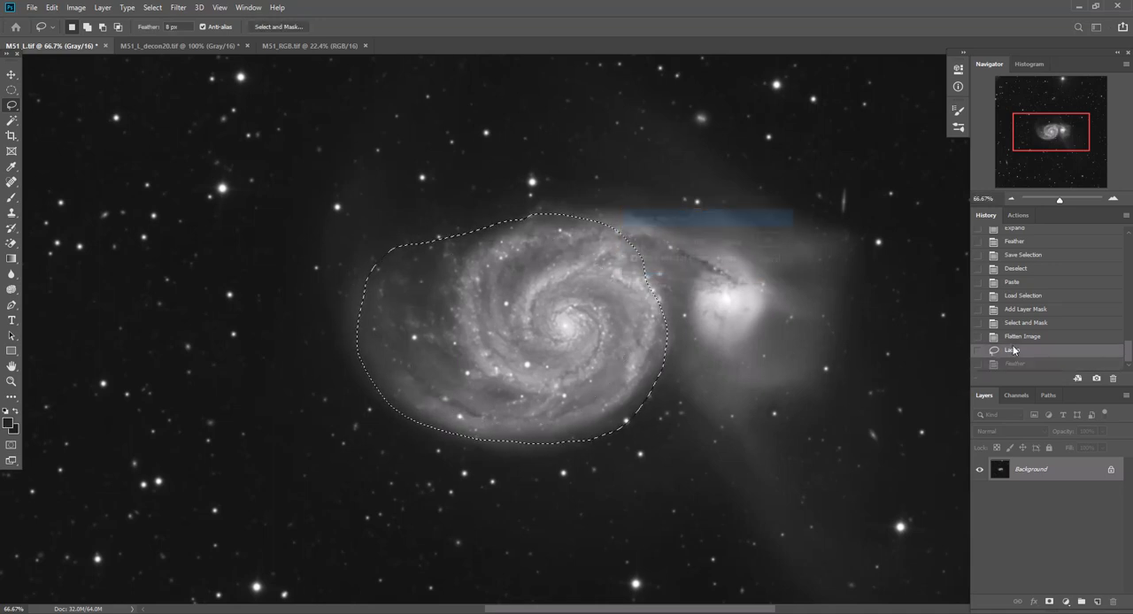
pyautogui.press('Return')
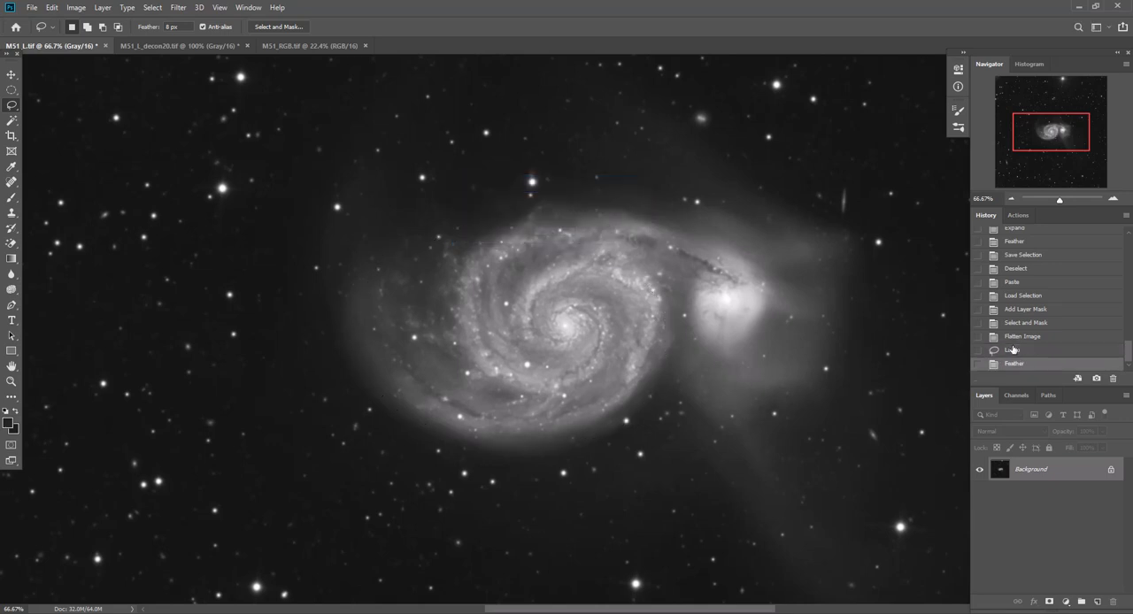
# Step back to the unfeathered Lasso outline and try a feather radius of 280 pixels
pyautogui.click(1014, 350)
pyautogui.hotkey('shift', 'F6')
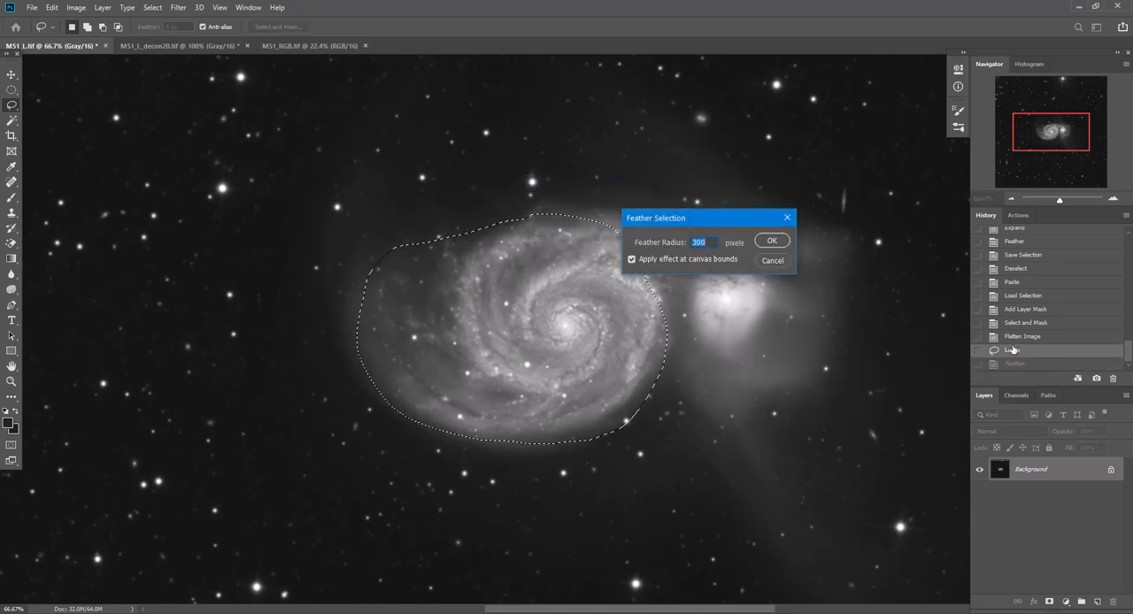
pyautogui.write('280')
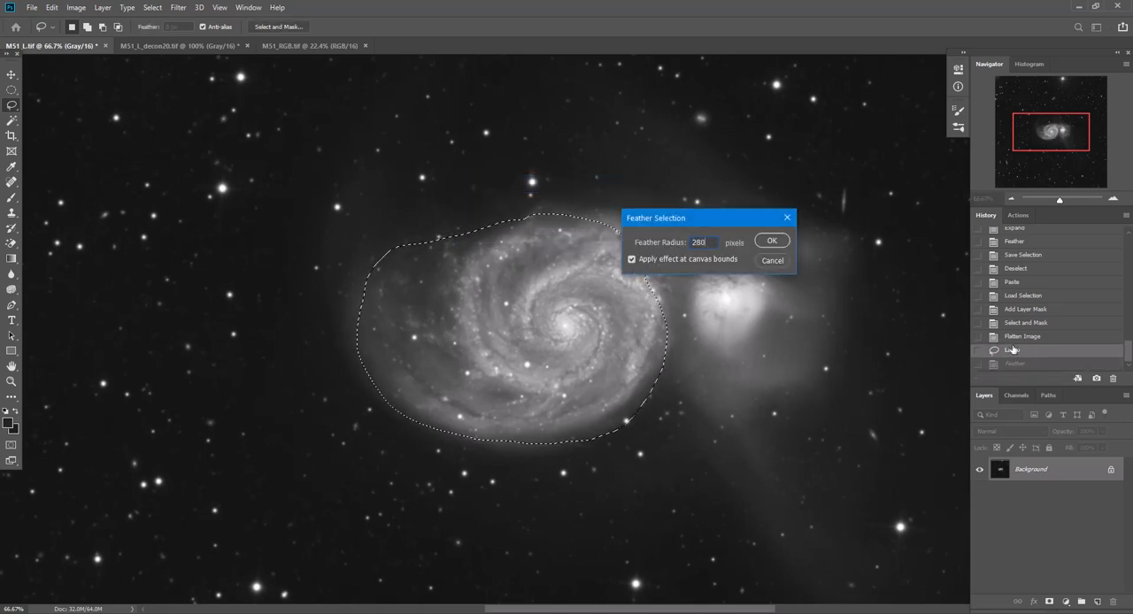
pyautogui.press('Return')
pyautogui.press('Return')
# Undo the 280-pixel feather and try feathering the galaxy selection with a slightly smaller radius
pyautogui.click(1013, 349)
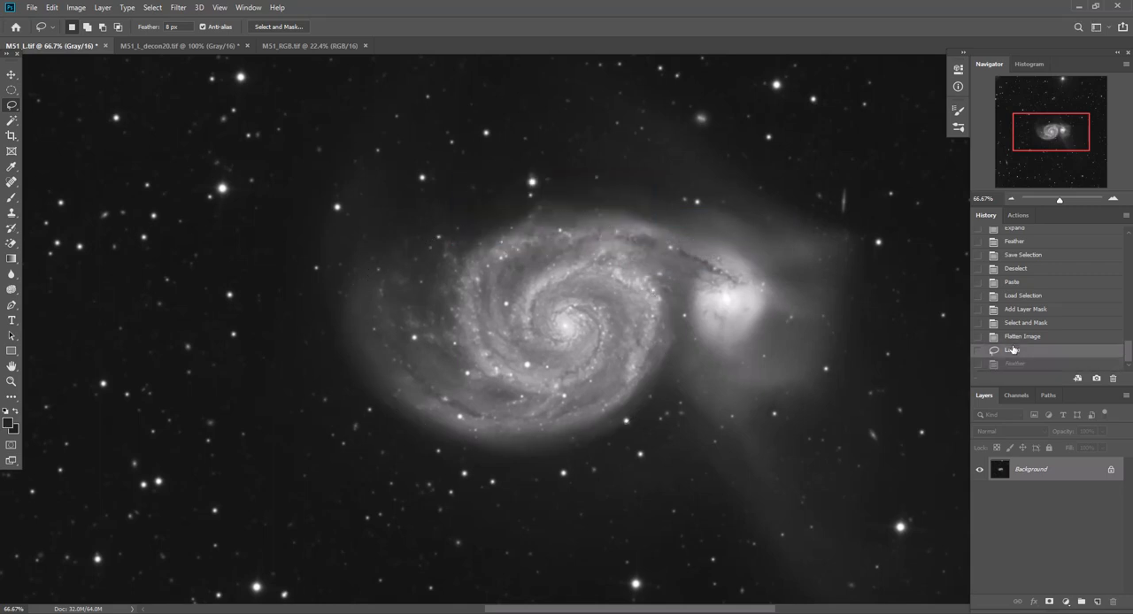
pyautogui.hotkey('shift', 'F6')
pyautogui.write('26')
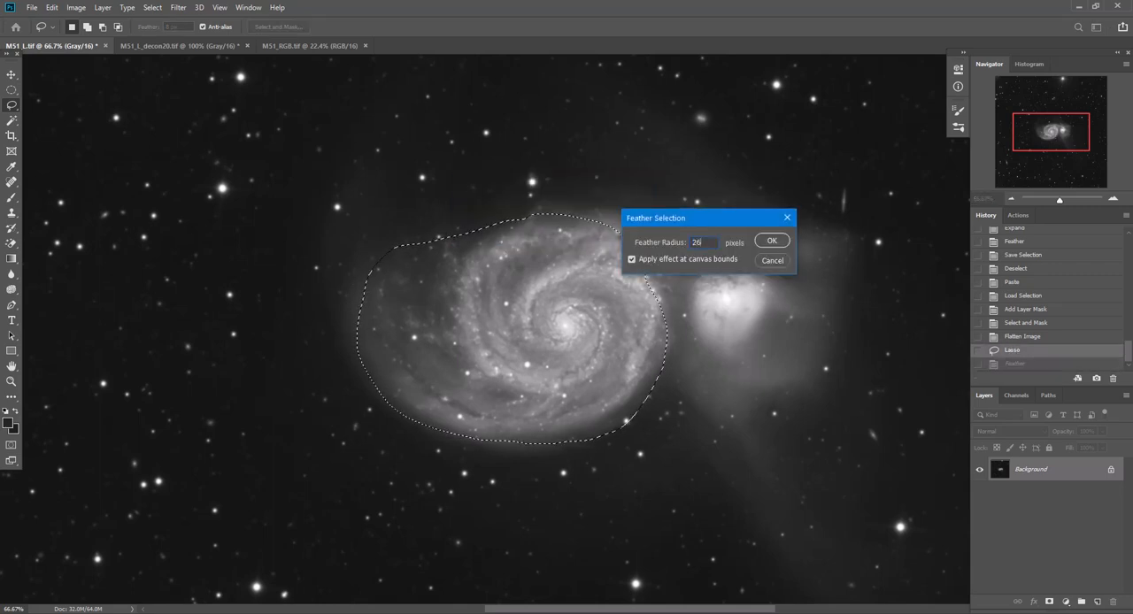
pyautogui.press('Return')
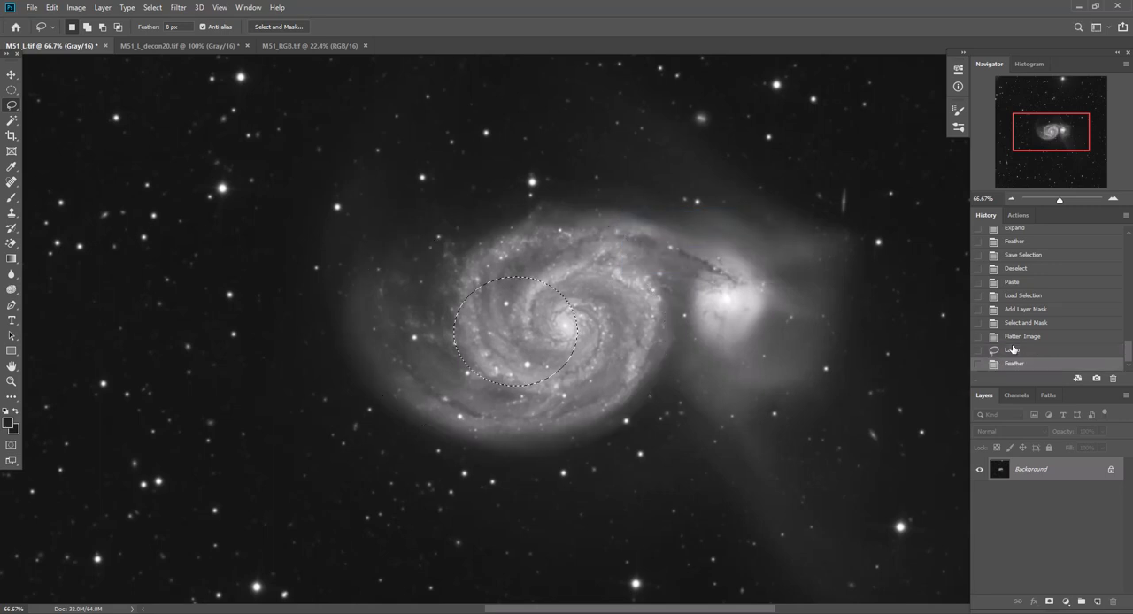
# Return to the unfeathered Lasso outline and feather the galaxy selection by 270 pixels, applying the effect at canvas bounds
pyautogui.click(1015, 351)
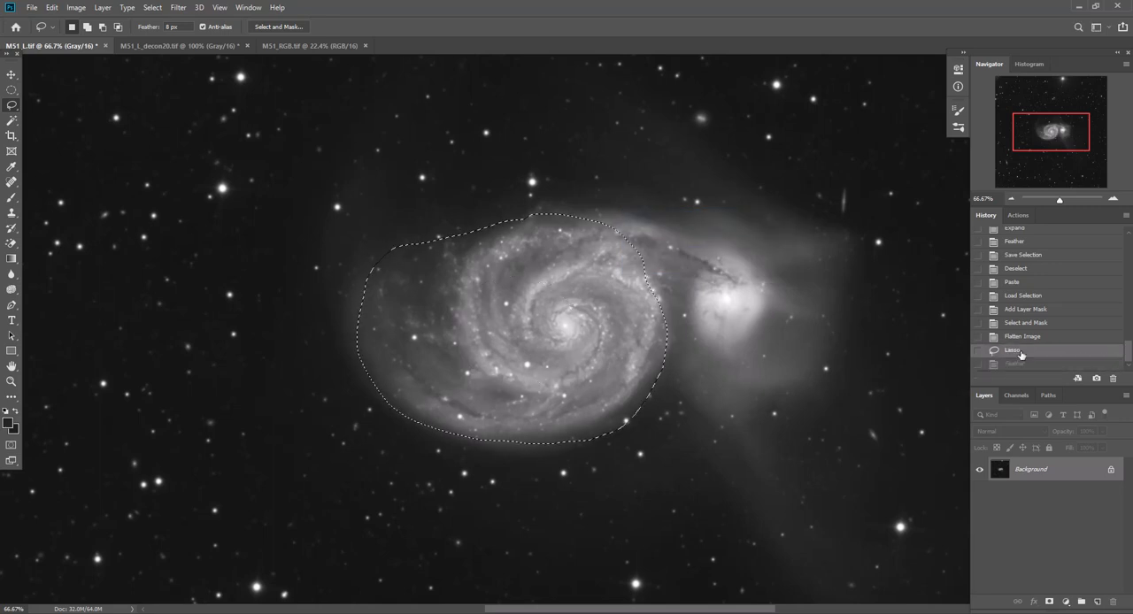
pyautogui.hotkey('shift', 'F6')
pyautogui.write('250')
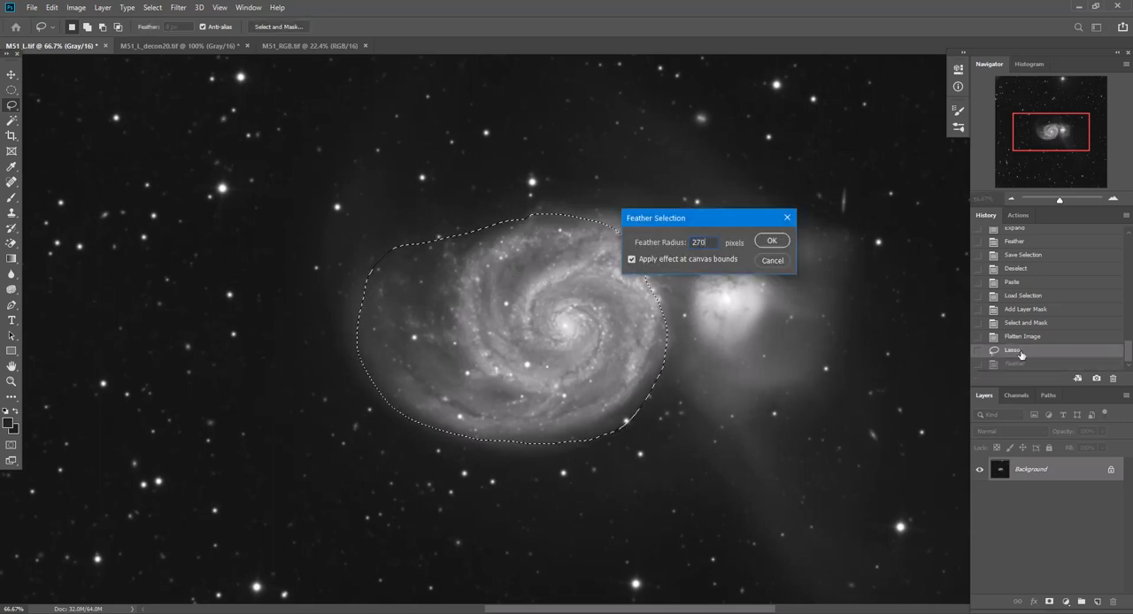
pyautogui.press('Return')
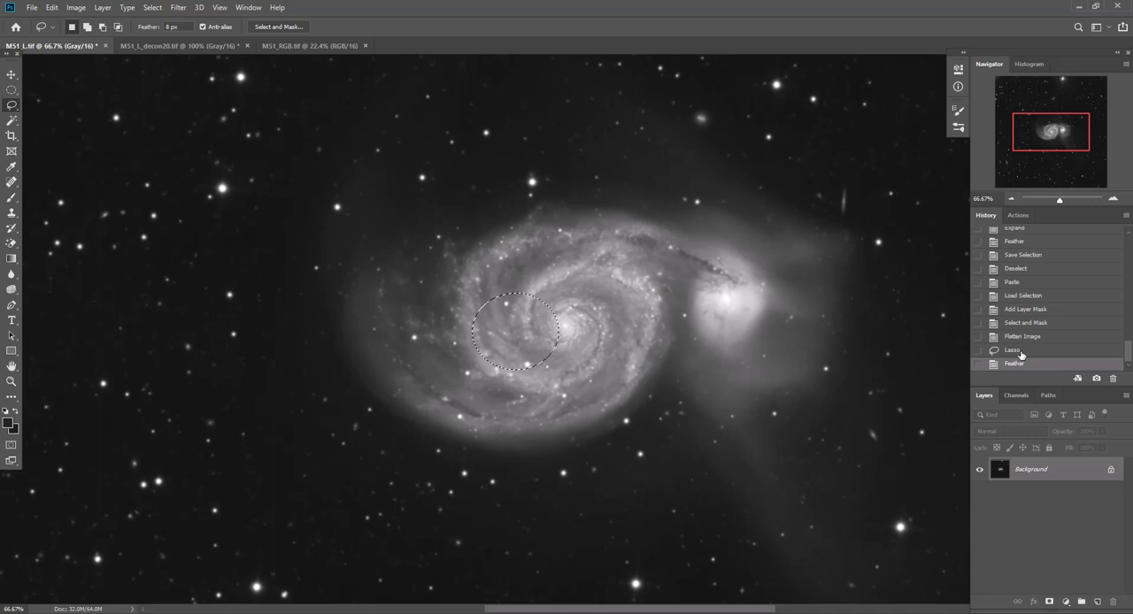
# Hide the selection edges, darken the galaxy with a Curves point at input 152 and output 105, and deselect it
pyautogui.hotkey('ctrl', 'h')
pyautogui.hotkey('ctrl', 'm')
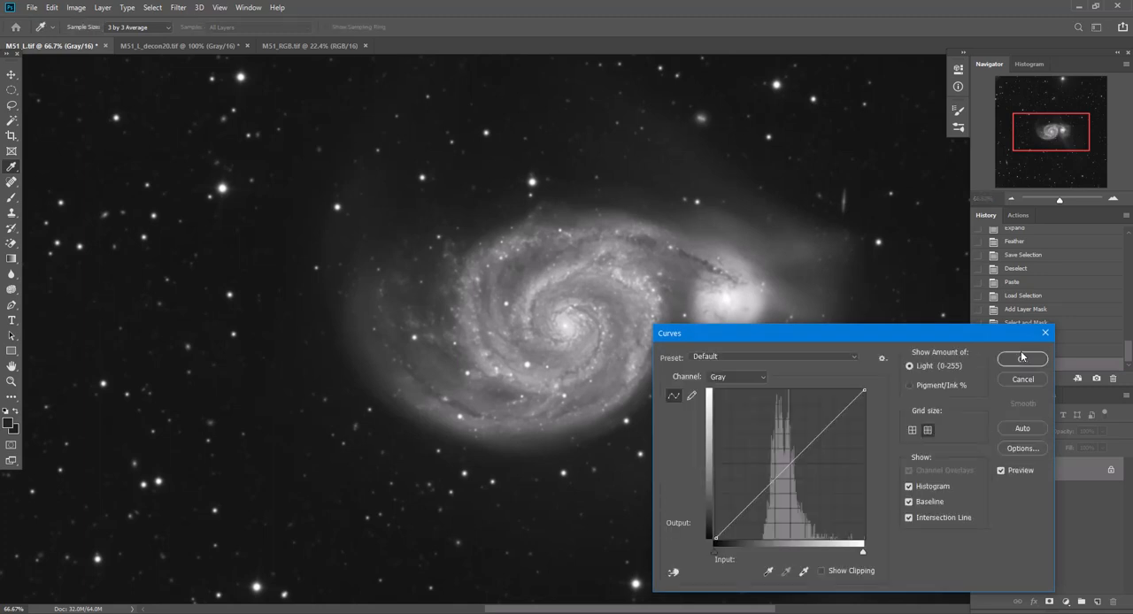
pyautogui.moveTo(784, 467); pyautogui.dragTo(804, 478)
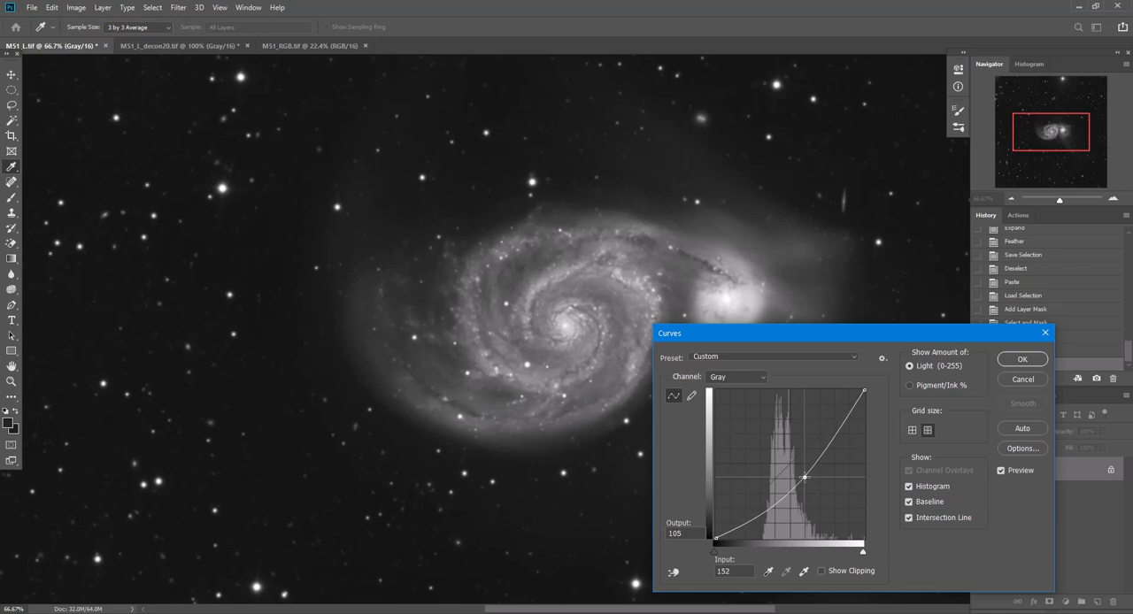
pyautogui.moveTo(805, 478); pyautogui.dragTo(805, 478)
pyautogui.click(1011, 359)
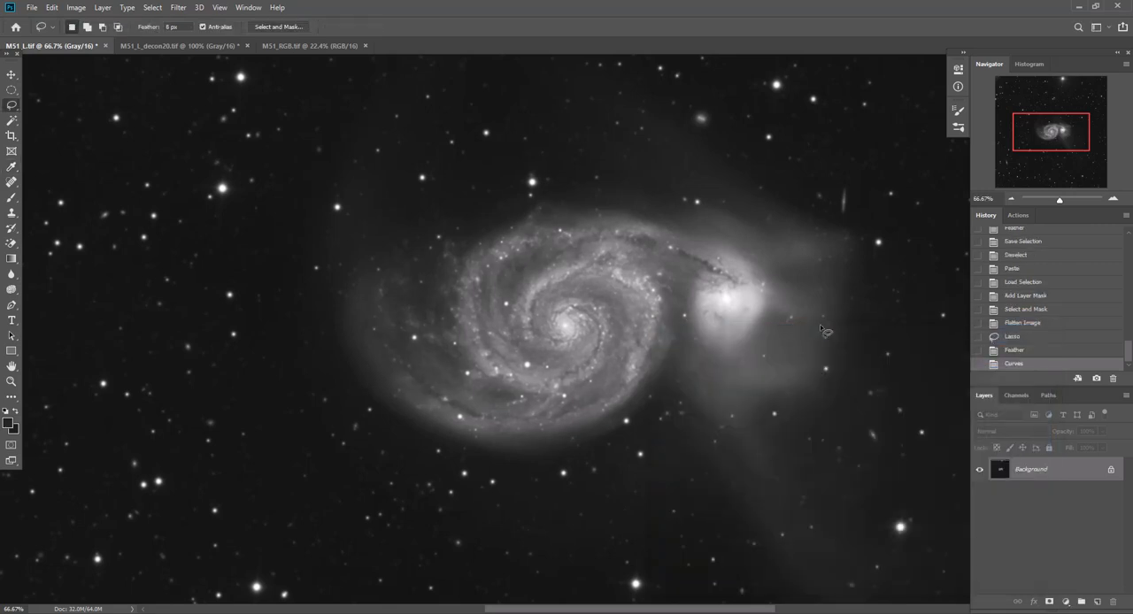
pyautogui.hotkey('ctrl', 'd')
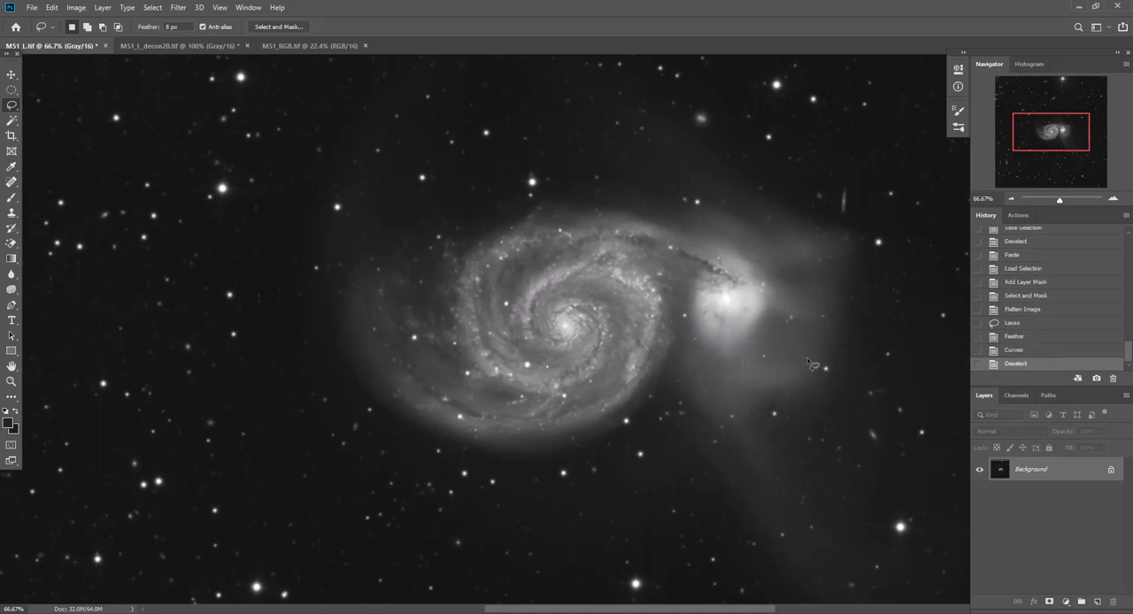
# Draw a freehand Lasso selection around the bright companion galaxy and feather it by 100 pixels
pyautogui.moveTo(708, 269)
pyautogui.mouseDown()
pyautogui.moveTo(691, 301)
pyautogui.moveTo(706, 337)
pyautogui.moveTo(728, 344)
pyautogui.moveTo(750, 333)
pyautogui.moveTo(762, 285)
pyautogui.moveTo(748, 263)
pyautogui.moveTo(713, 269)
pyautogui.mouseUp()
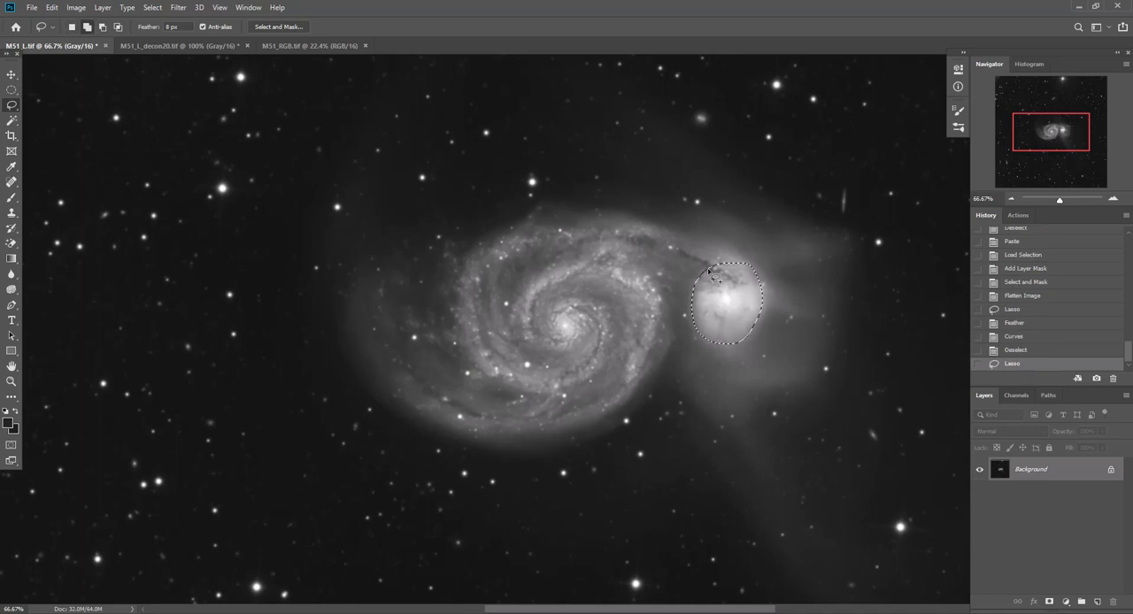
pyautogui.hotkey('shift', 'F6')
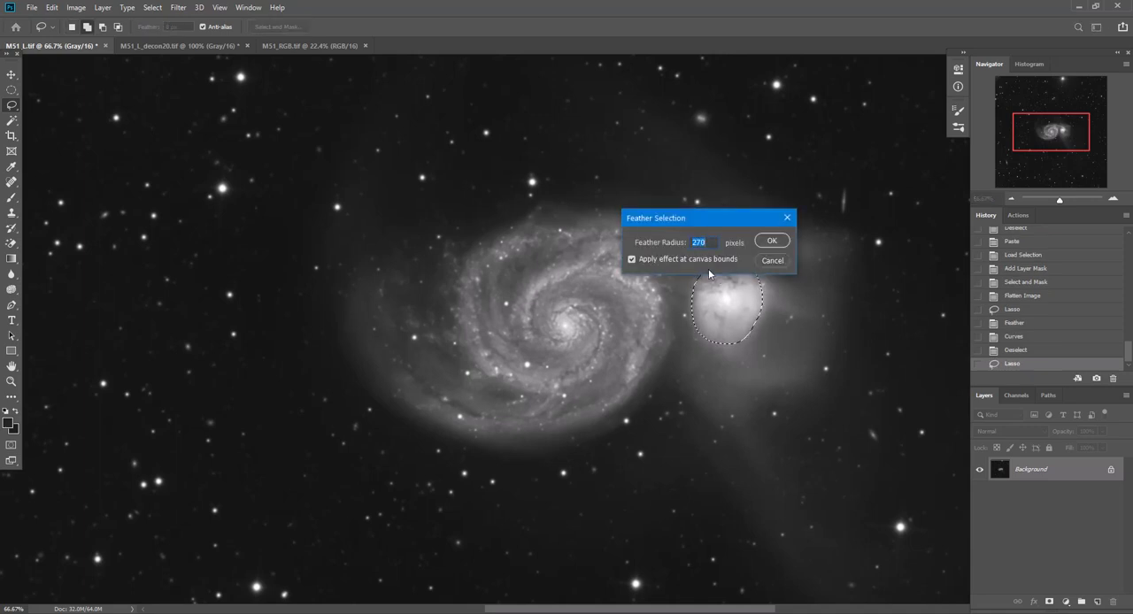
pyautogui.write('100')
pyautogui.press('Return')
pyautogui.press('Return')
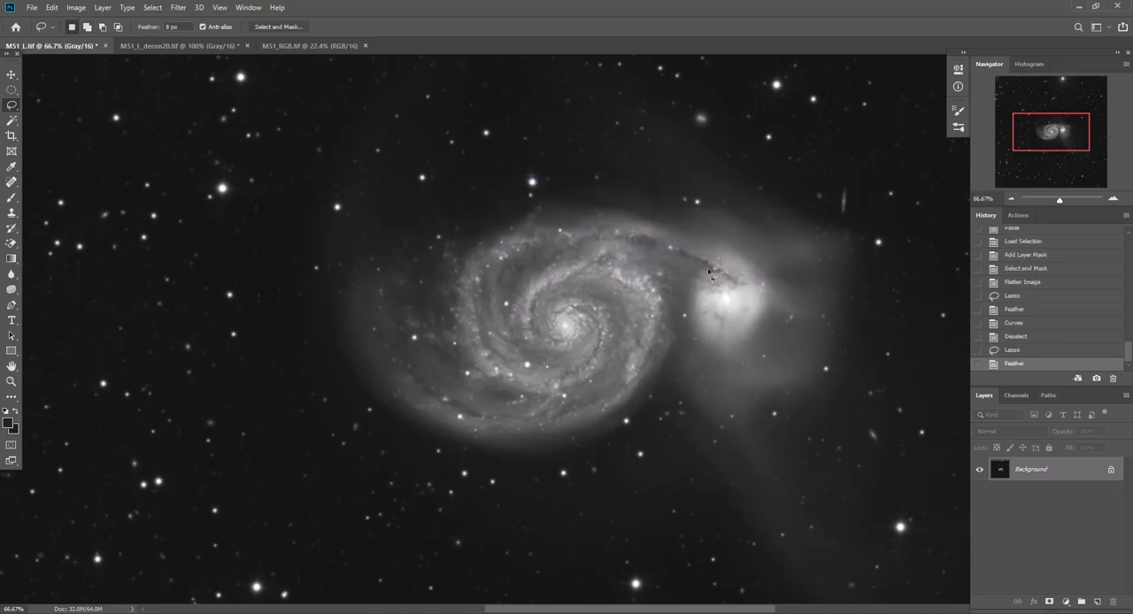
# Replace the companion selection's 100-pixel feather with a feather radius of 75 pixels
pyautogui.click(1015, 352)
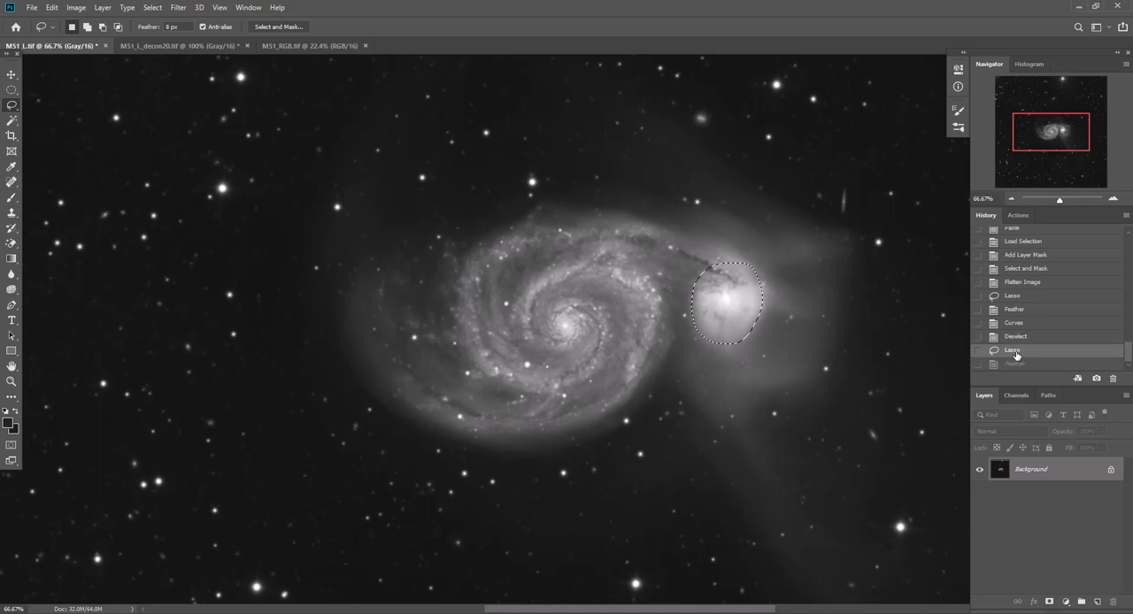
pyautogui.hotkey('shift', 'F6')
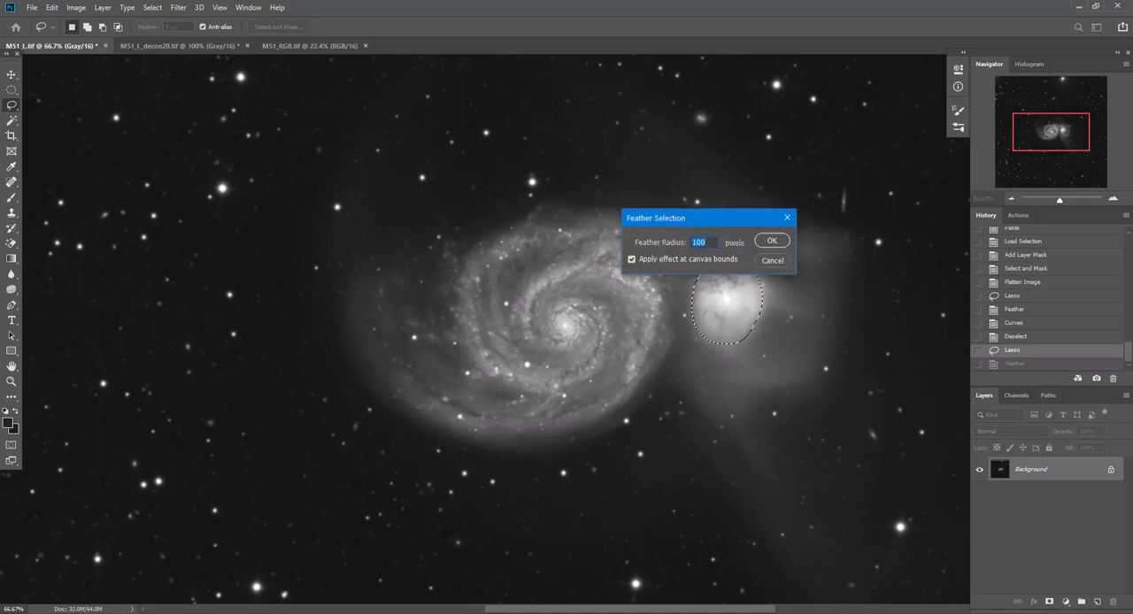
pyautogui.write('75')
pyautogui.press('Return')
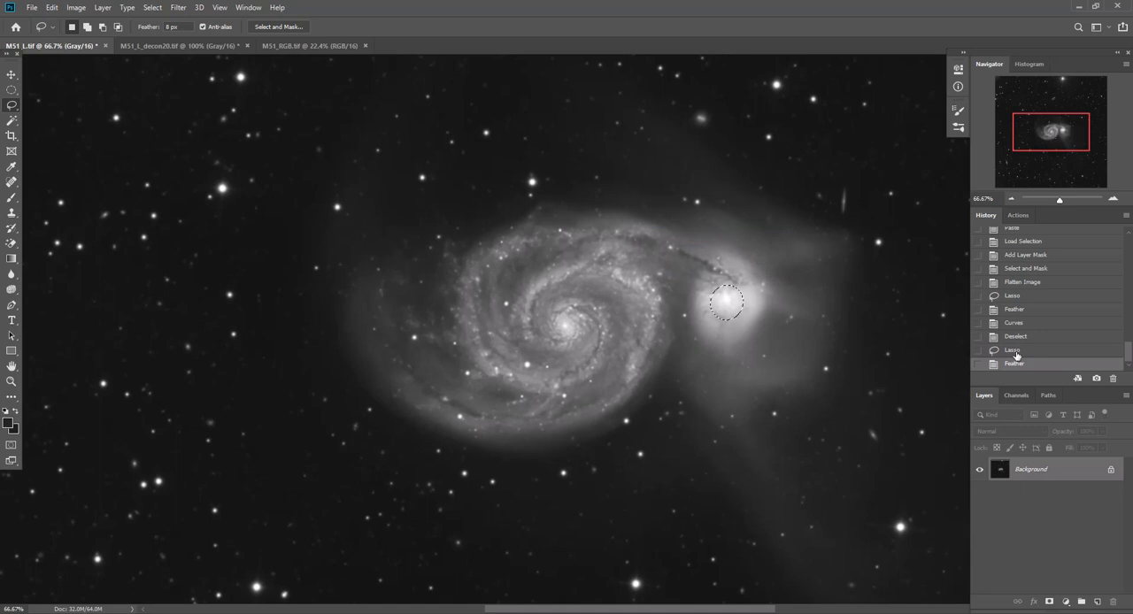
# Darken the companion galaxy's core with a Curves point at input 155 and output 105, and clear the selection
pyautogui.hotkey('ctrl', 'm')
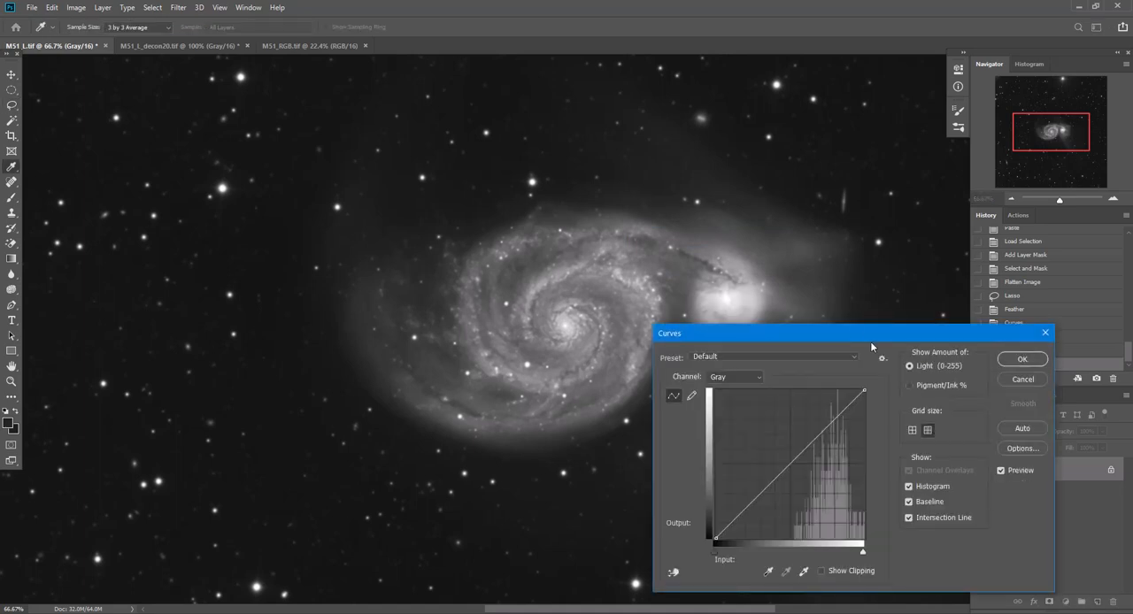
pyautogui.moveTo(846, 334); pyautogui.dragTo(857, 351)
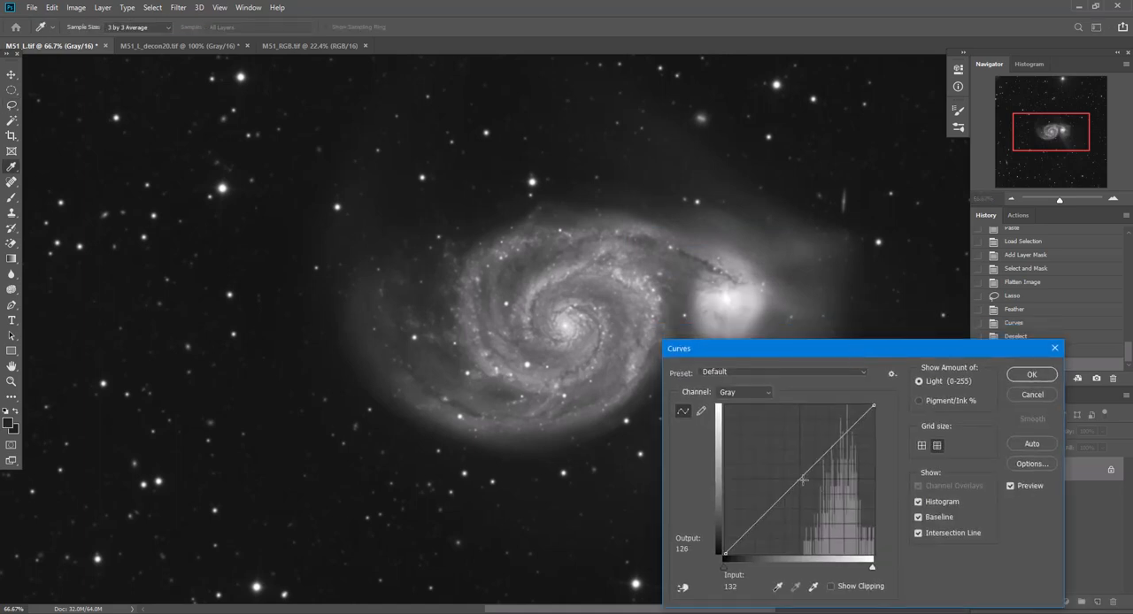
pyautogui.moveTo(803, 478); pyautogui.dragTo(816, 492)
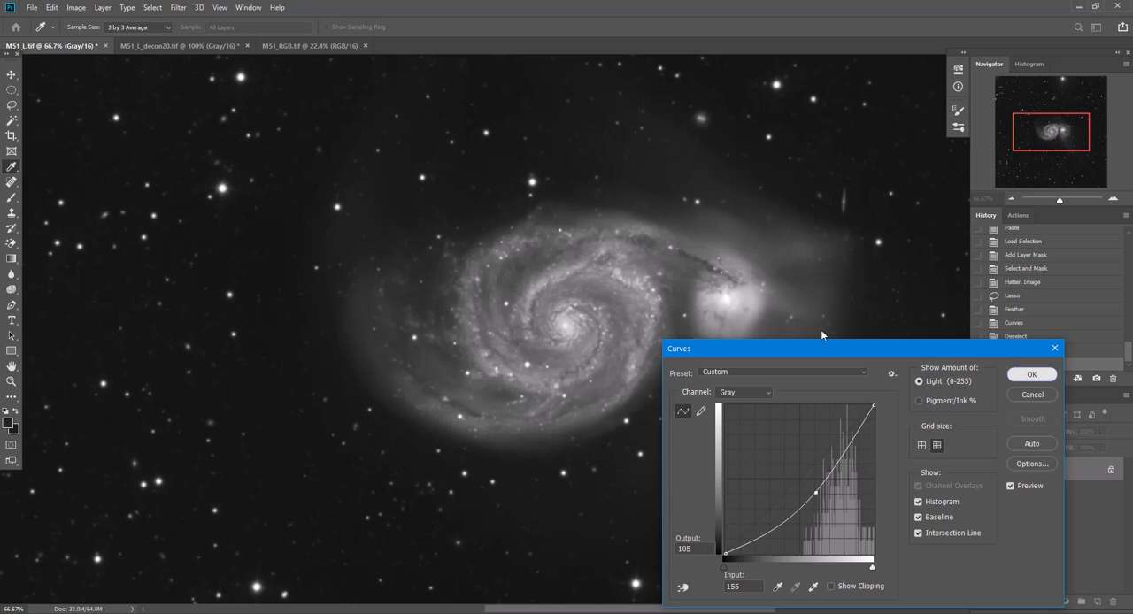
pyautogui.click(1031, 375)
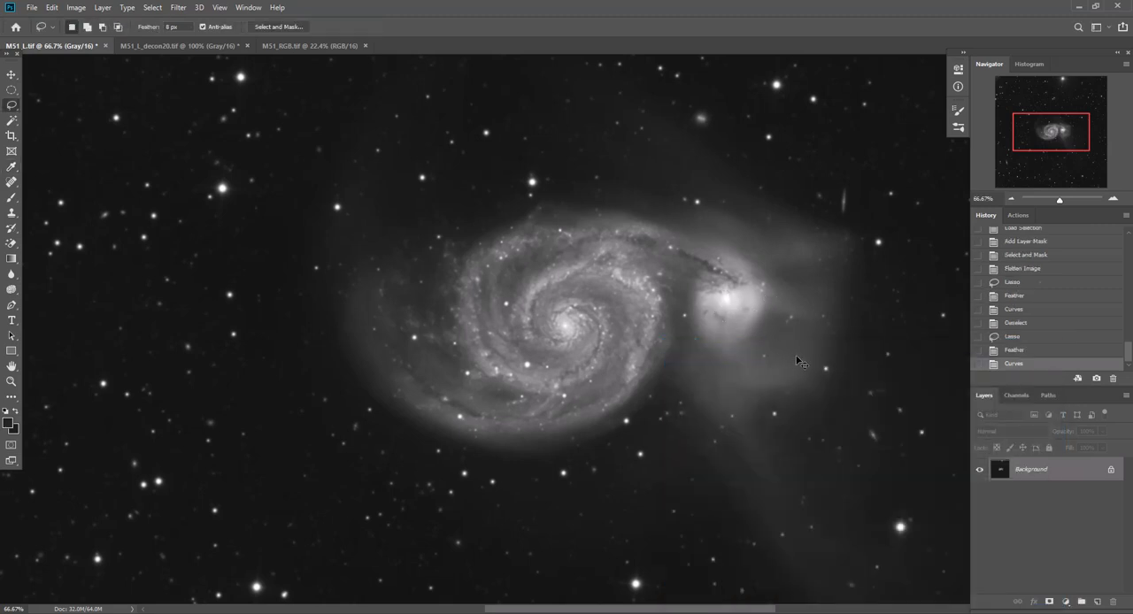
pyautogui.hotkey('ctrl', 'd')
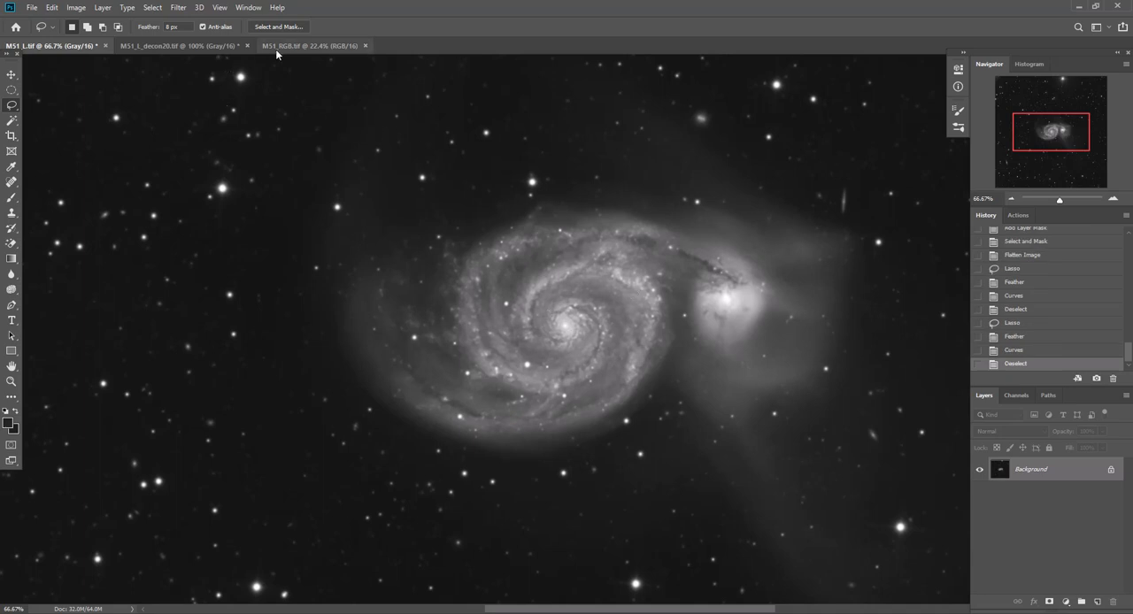
# Examine the galaxy in M51_RGB.tif at 50% zoom and check the image's Levels histogram without adjusting it
pyautogui.click(305, 46)
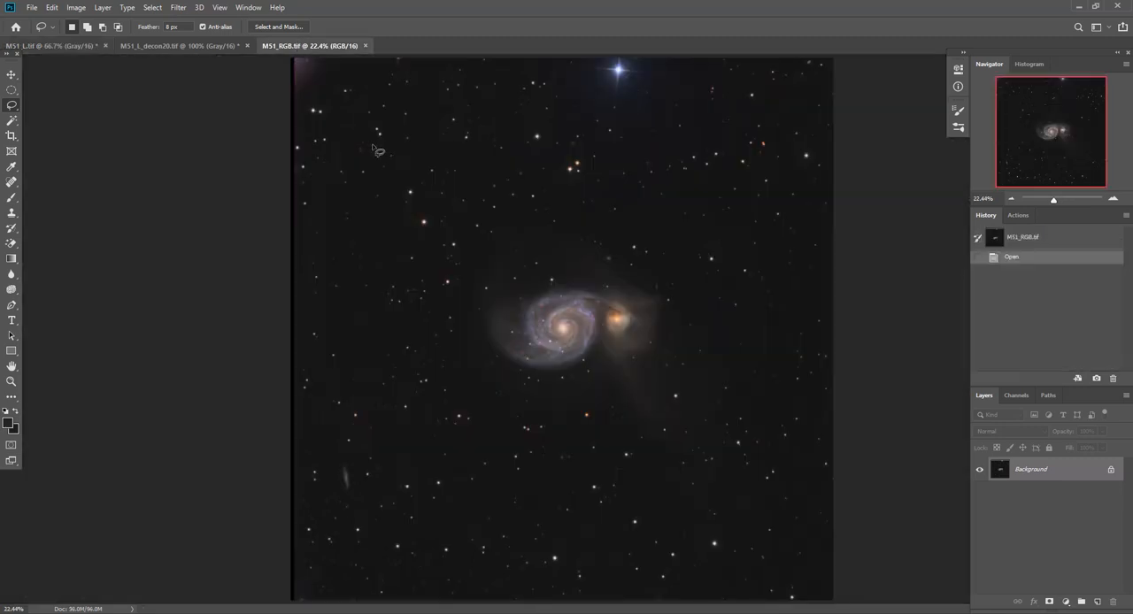
pyautogui.click(1113, 199)
pyautogui.click(1113, 199)
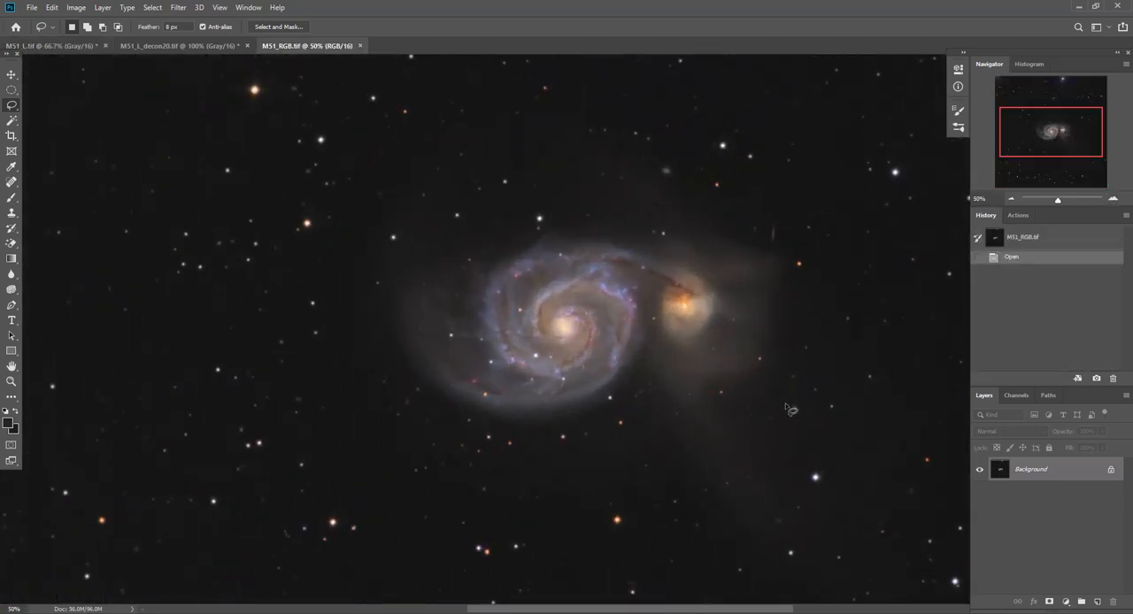
pyautogui.hotkey('ctrl', 'l')
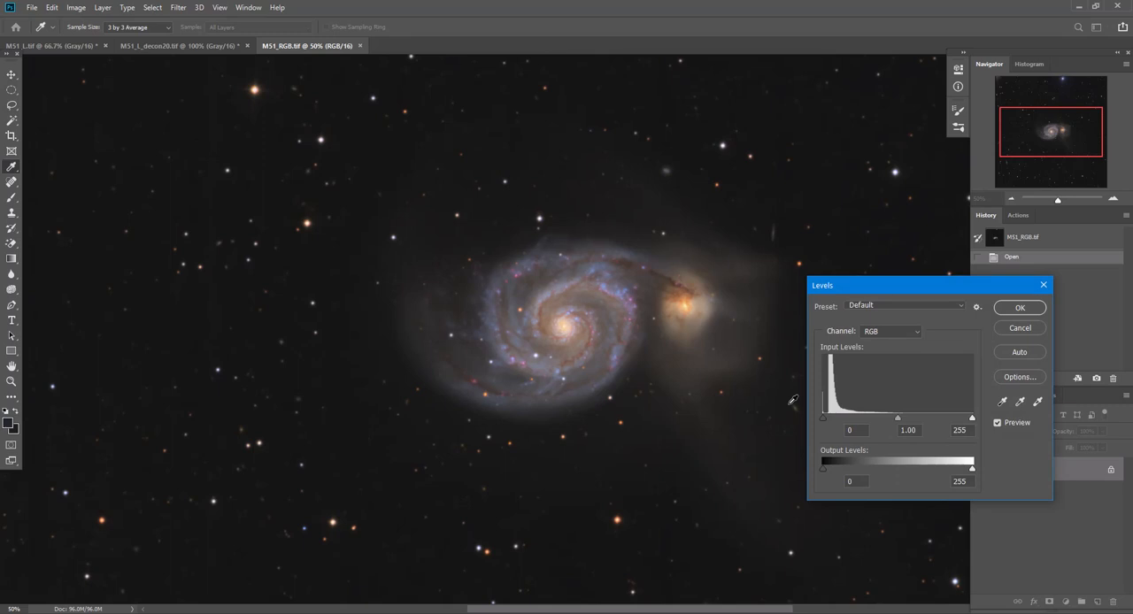
pyautogui.click(1018, 329)
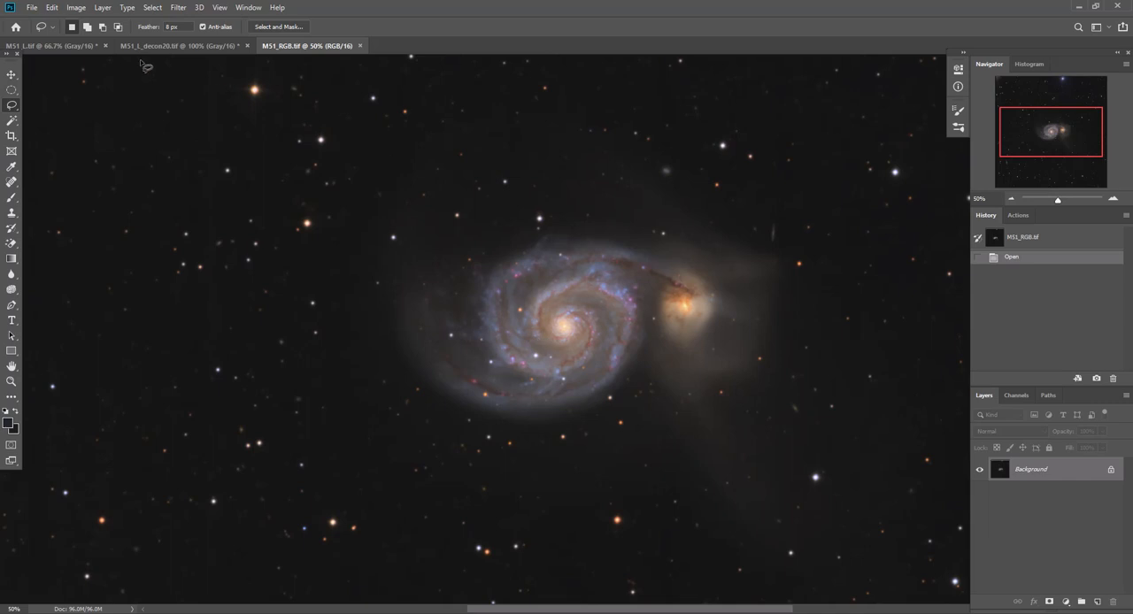
# Copy the whole M51_L.tif canvas and paste it as a new layer above the background of M51_RGB.tif
pyautogui.click(37, 45)
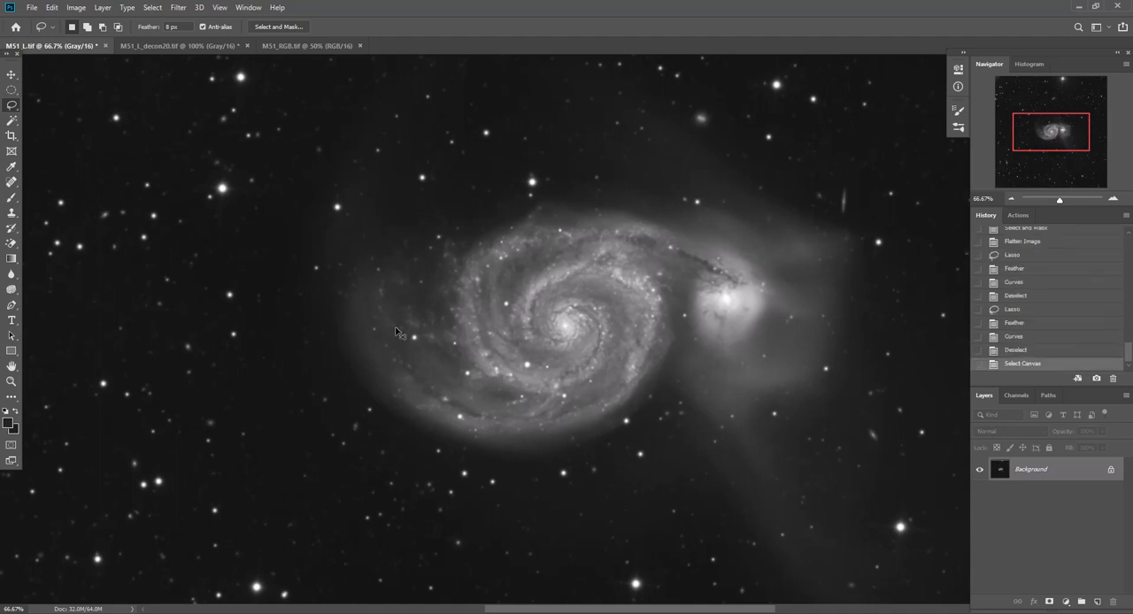
pyautogui.click(297, 49)
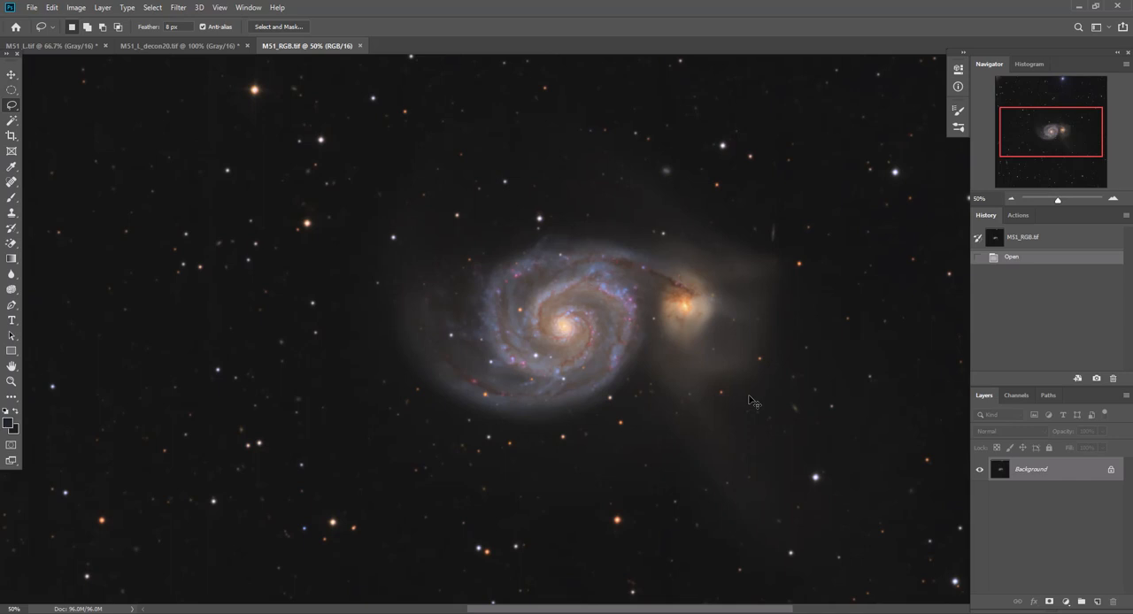
pyautogui.hotkey('ctrl', 'v')
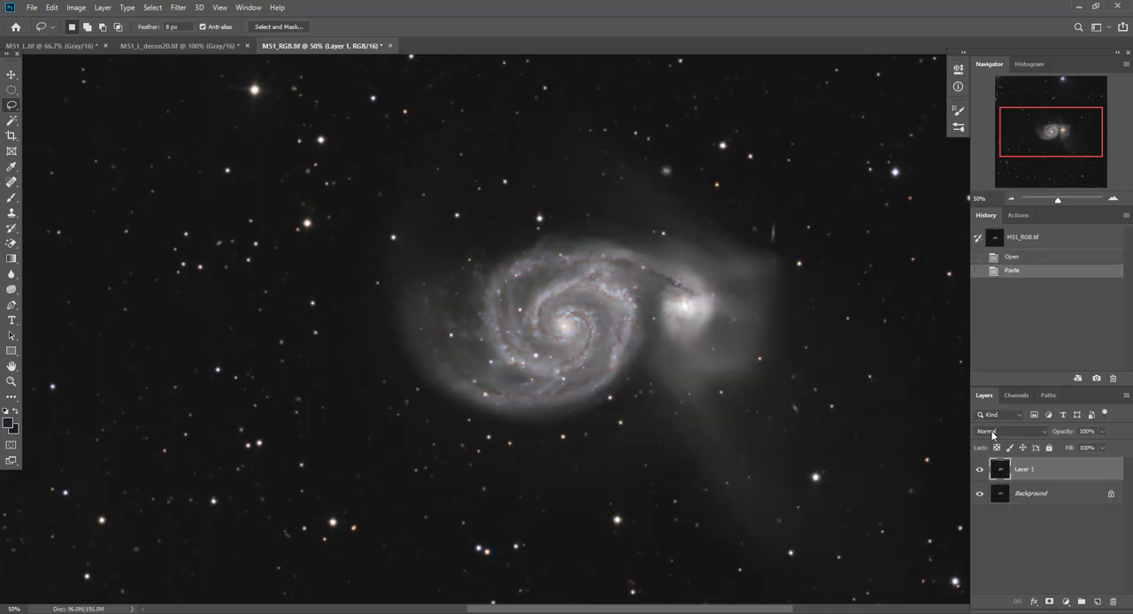
# Set the pasted luminance layer's blending mode to Luminosity, and duplicate the Background layer beneath it
pyautogui.click(1008, 430)
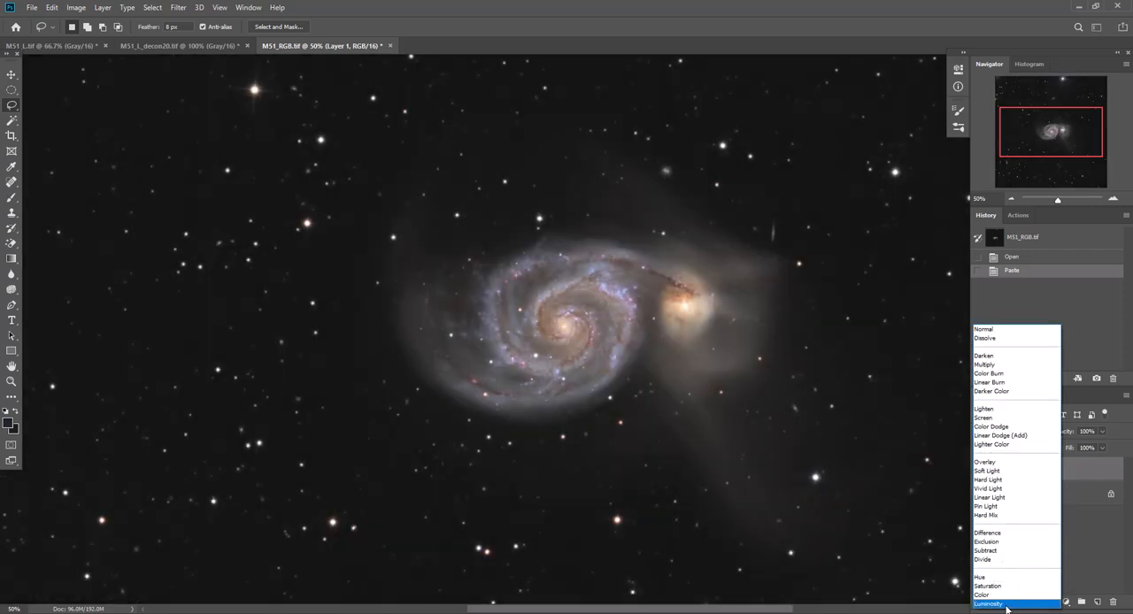
pyautogui.click(1005, 605)
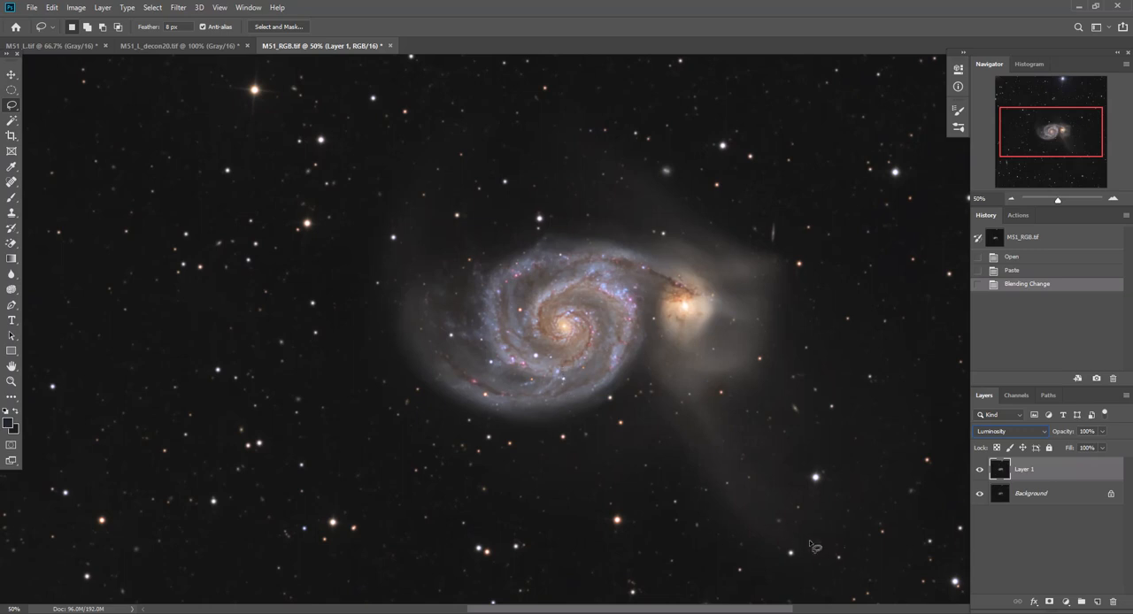
pyautogui.click(1044, 498)
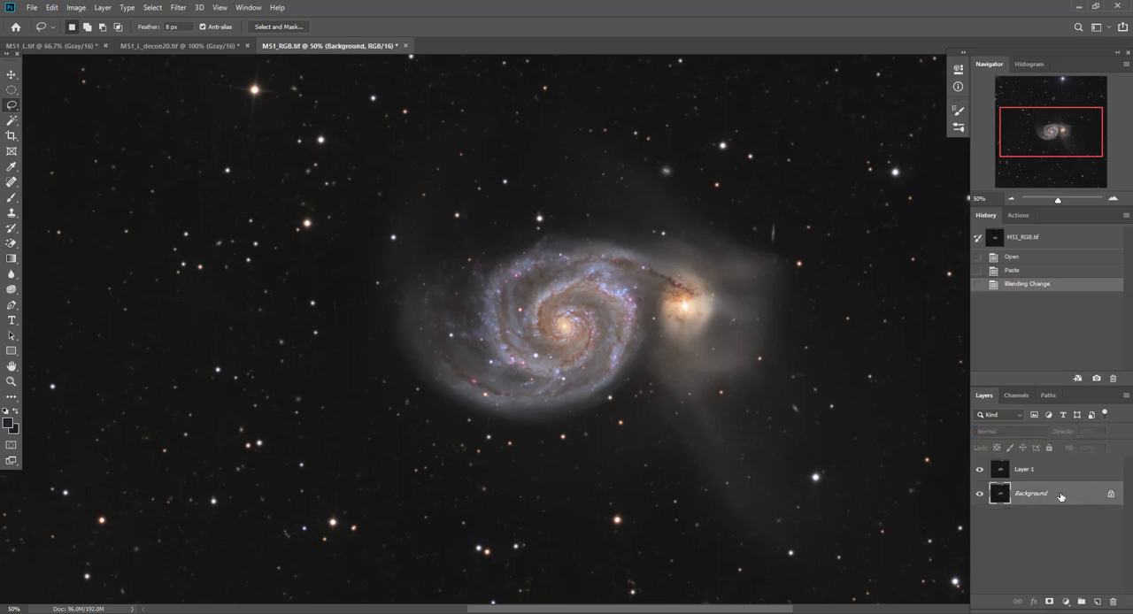
pyautogui.moveTo(1062, 497); pyautogui.dragTo(1097, 602)
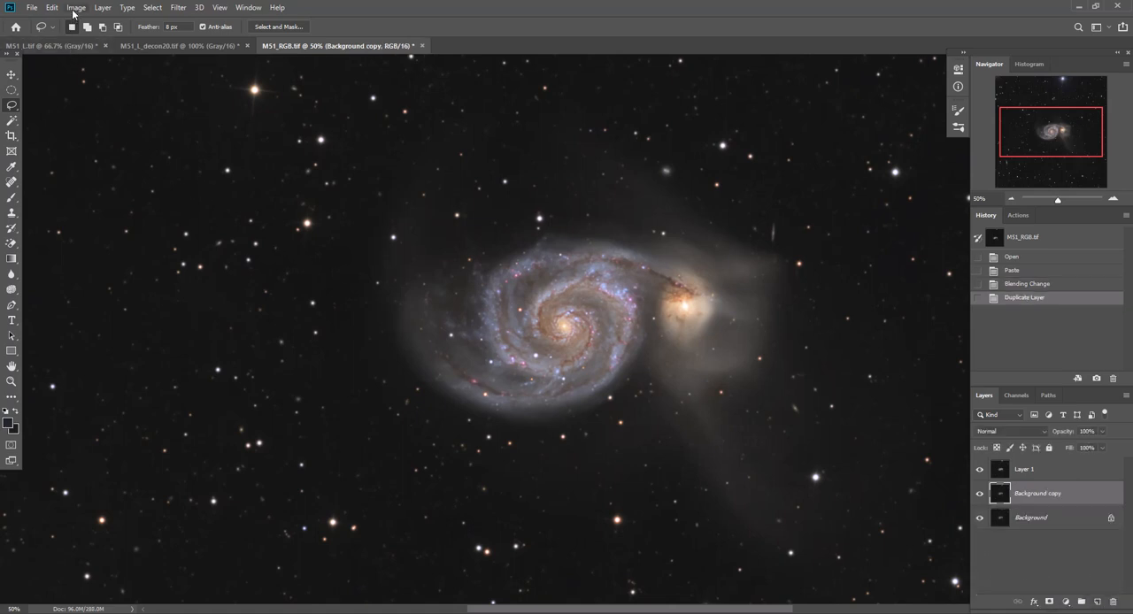
# Apply Match Color to the Background copy with M51_RGB.tif as source, luminance 110 and color intensity 125
pyautogui.click(75, 8)
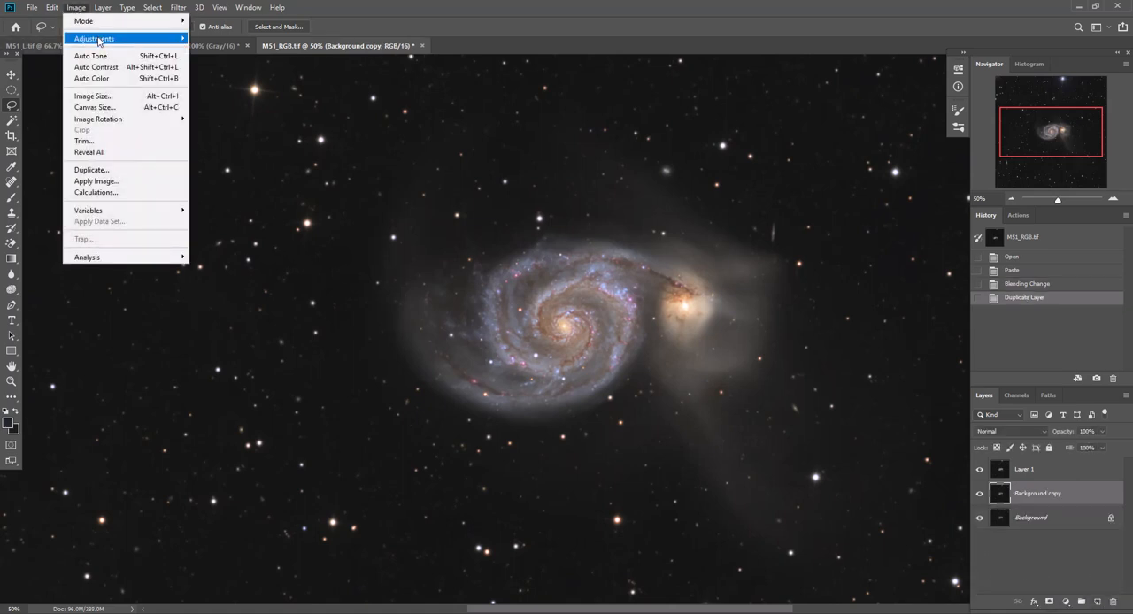
pyautogui.moveTo(98, 41)
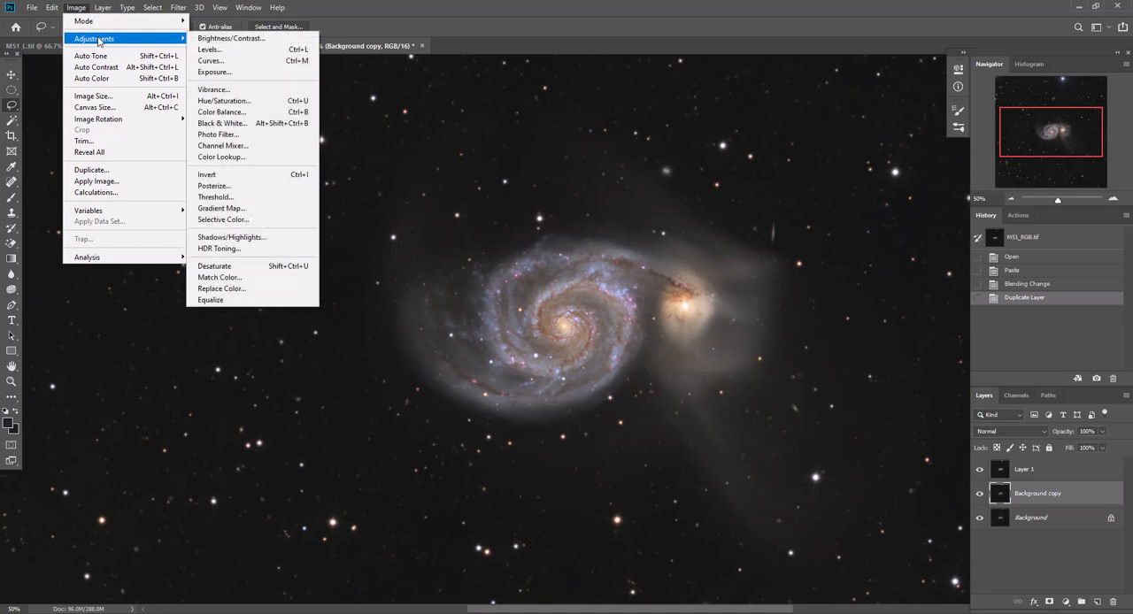
pyautogui.click(240, 277)
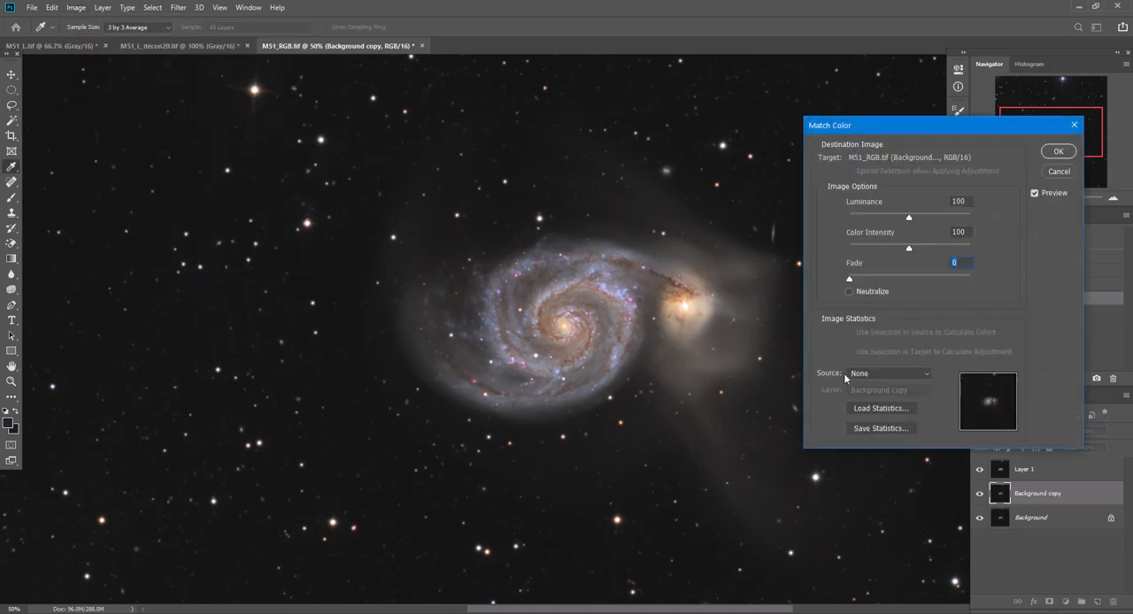
pyautogui.click(873, 373)
pyautogui.click(873, 392)
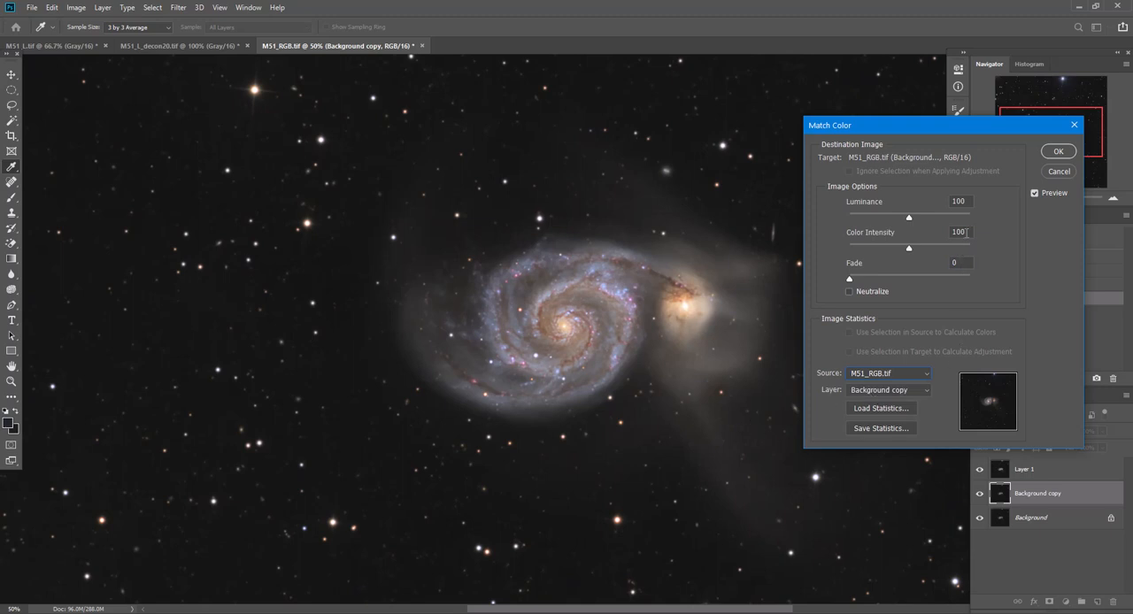
pyautogui.write('125')
pyautogui.doubleClick(961, 201)
pyautogui.write('110')
pyautogui.click(1058, 152)
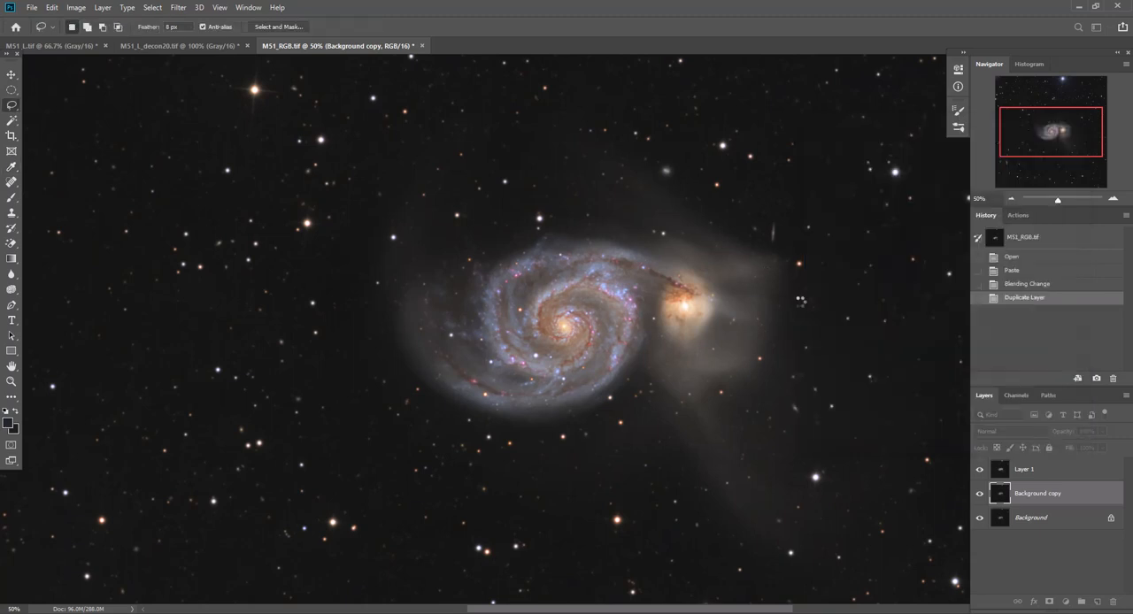
# Merge the color-adjusted Background copy down into the Background layer and make Layer 1 the active layer
pyautogui.click(103, 7)
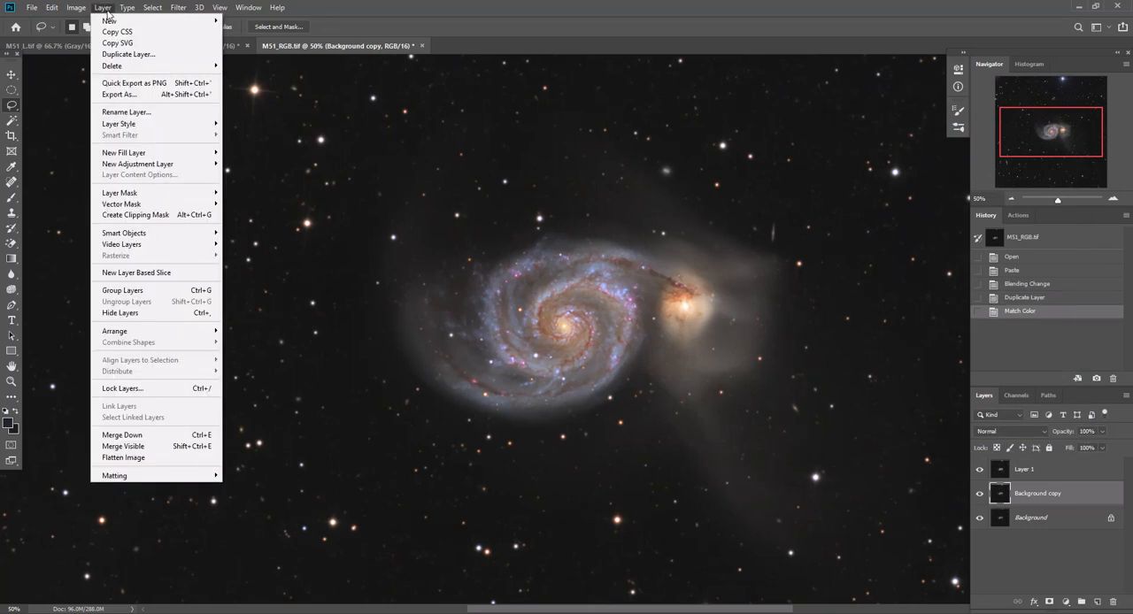
pyautogui.click(136, 435)
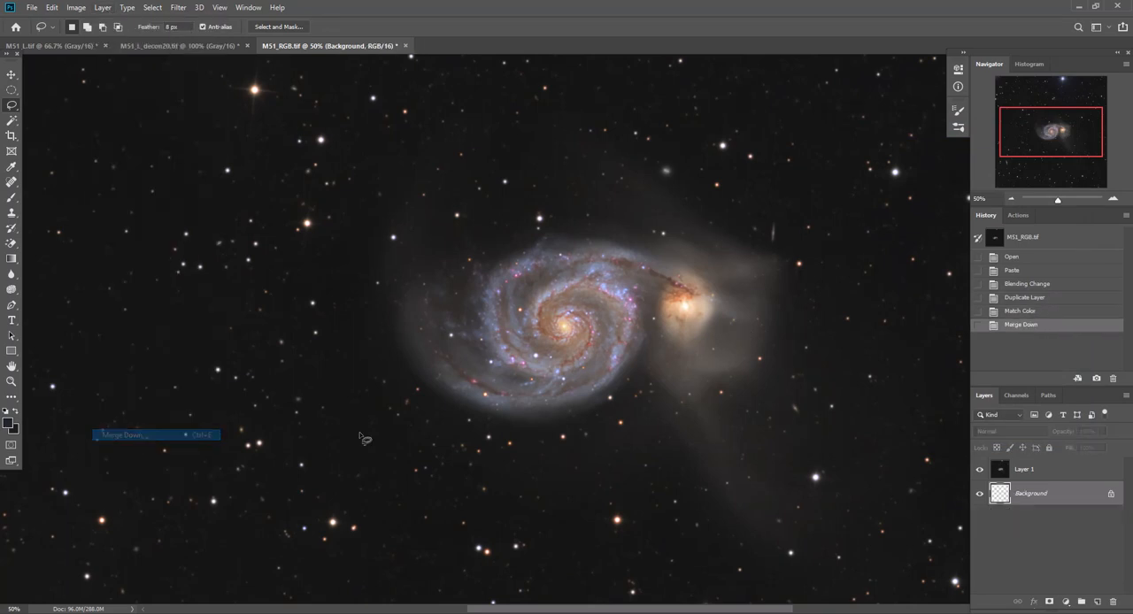
pyautogui.click(1048, 476)
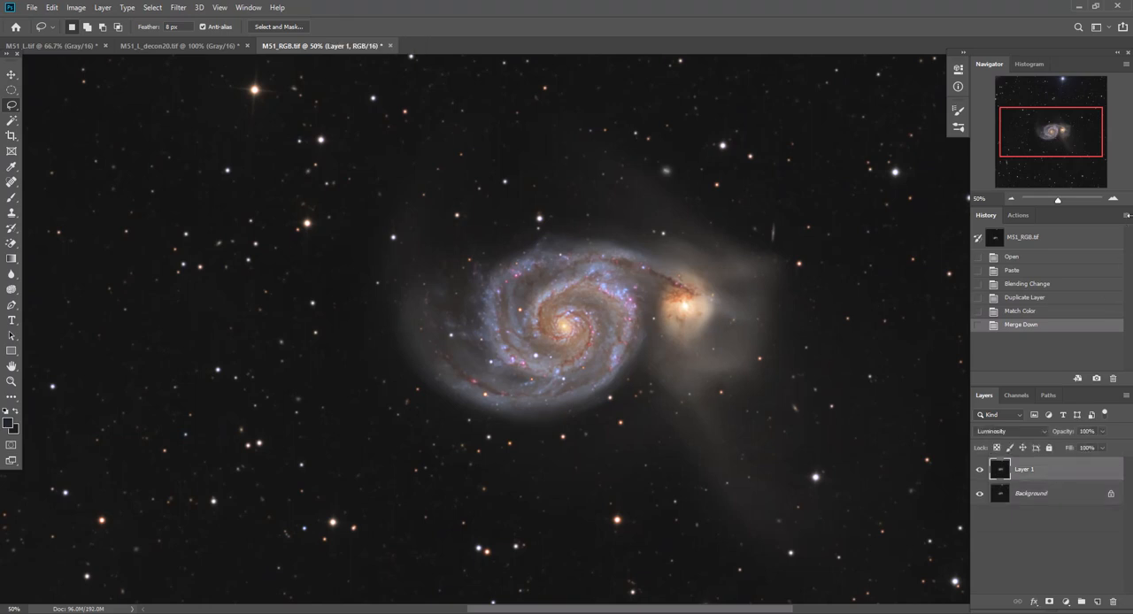
# Compare the galaxy at 66.67% zoom with and without the luminance layer by switching Layer 1's visibility repeatedly
pyautogui.click(1114, 200)
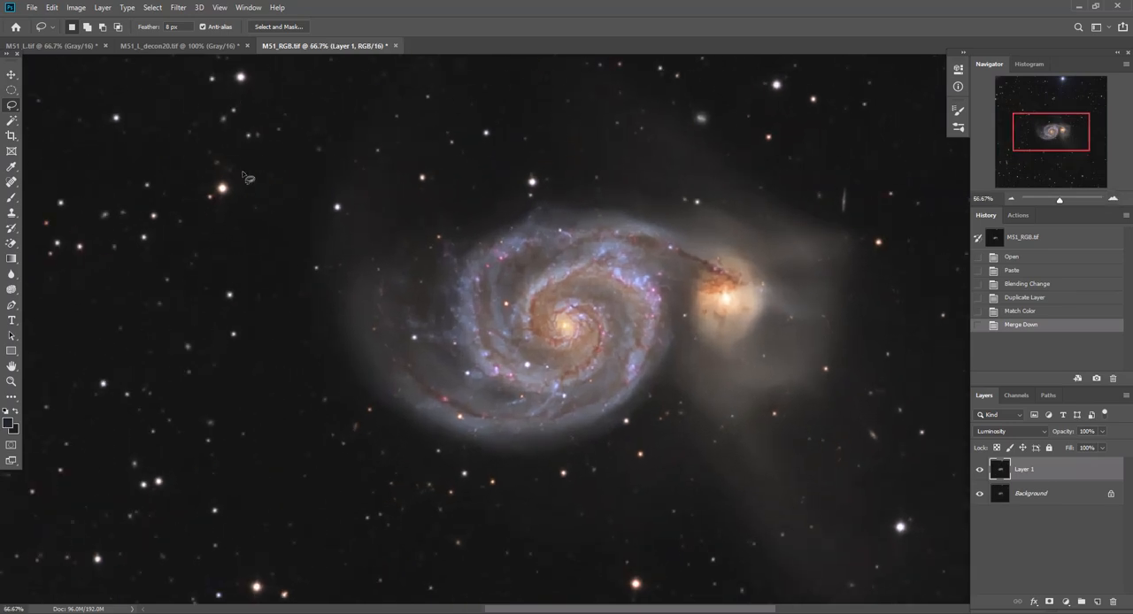
pyautogui.click(980, 472)
pyautogui.click(980, 472)
pyautogui.click(980, 472)
pyautogui.click(980, 471)
pyautogui.click(980, 472)
pyautogui.click(980, 472)
# Try the RC-Astro StarShrink filter on Layer 1 with radius 20 pixels, strength 3 and sharpness 1
pyautogui.click(178, 9)
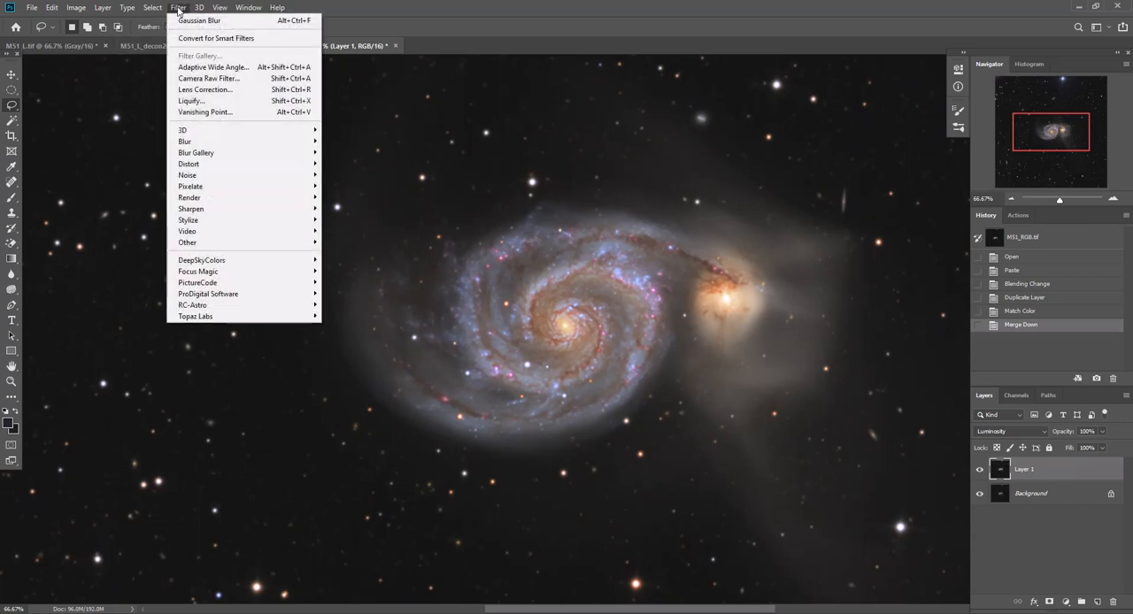
pyautogui.moveTo(241, 306)
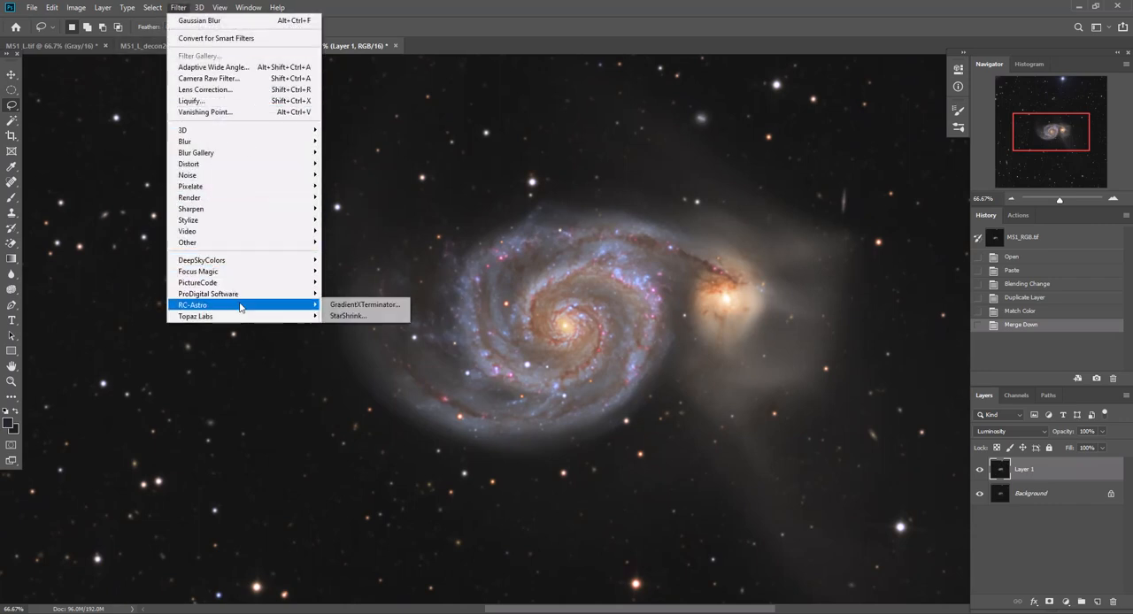
pyautogui.click(350, 317)
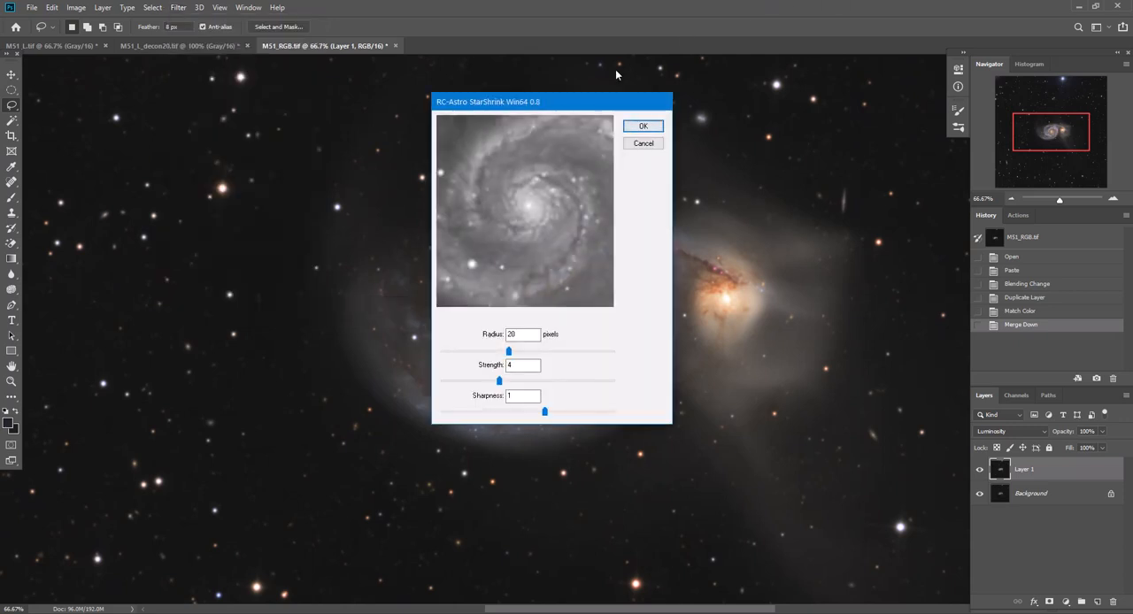
pyautogui.moveTo(555, 106); pyautogui.dragTo(763, 146)
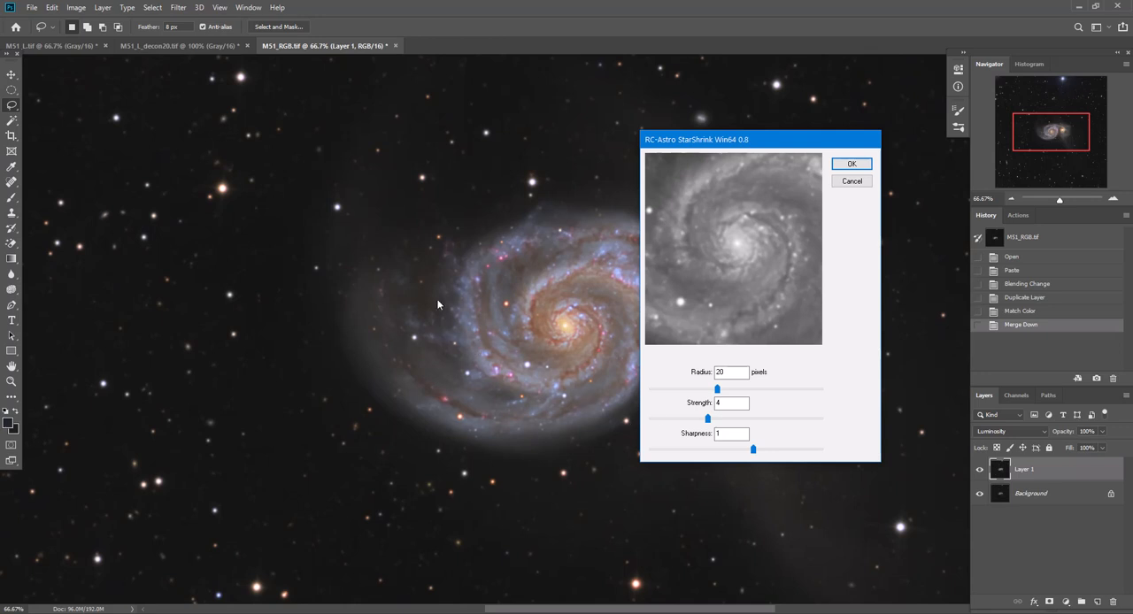
pyautogui.click(706, 418)
pyautogui.moveTo(707, 418); pyautogui.dragTo(727, 418)
pyautogui.click(719, 373)
pyautogui.moveTo(733, 422); pyautogui.dragTo(748, 425)
pyautogui.moveTo(744, 421); pyautogui.dragTo(687, 421)
pyautogui.click(849, 164)
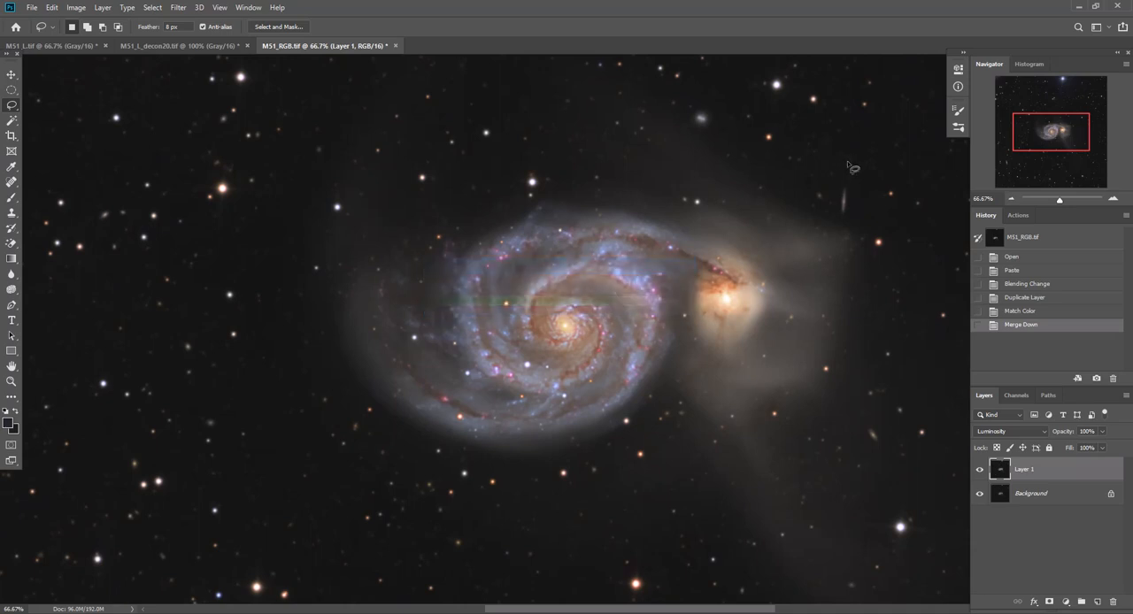
# Compare the image with Layer 1 shown and hidden, and revert to the Merge Down history state before StarShrink
pyautogui.click(979, 470)
pyautogui.click(979, 470)
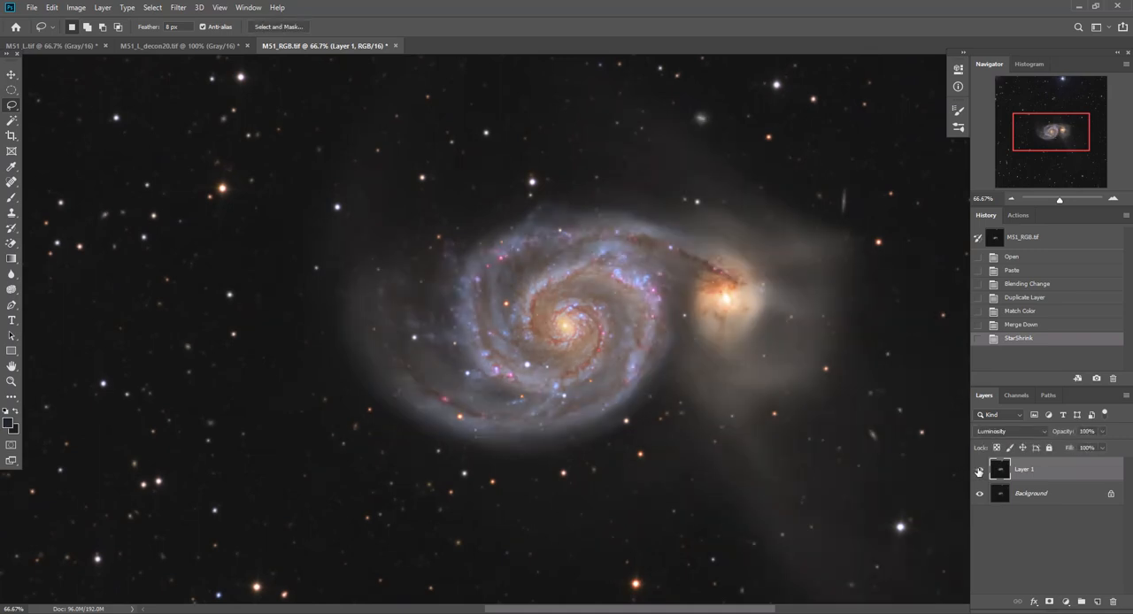
pyautogui.click(979, 470)
pyautogui.click(979, 470)
pyautogui.click(1026, 325)
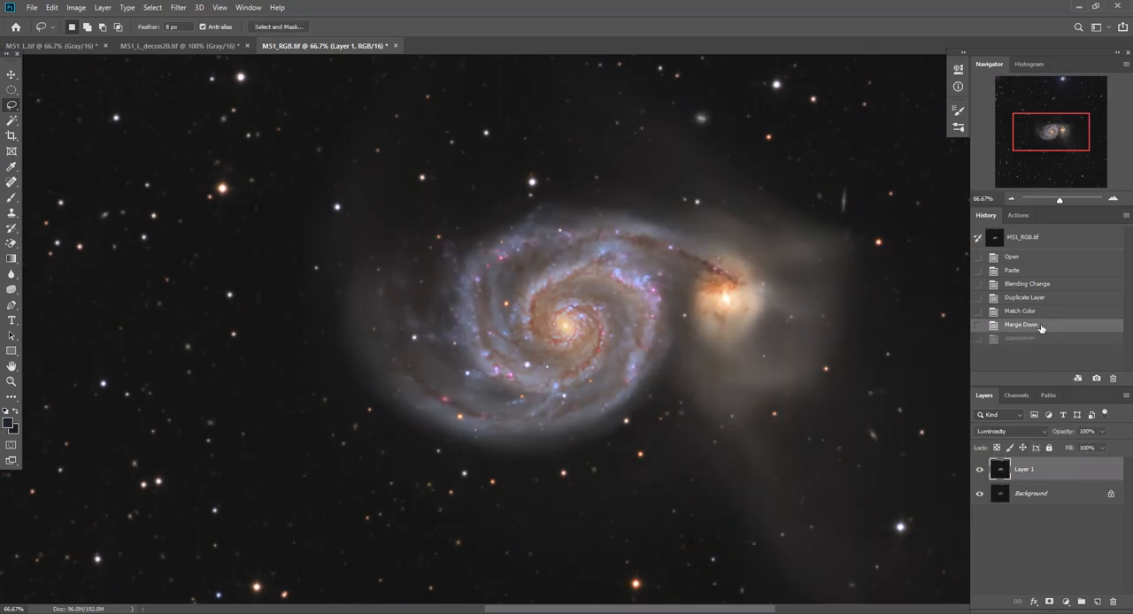
# Apply StarShrink to Layer 1 with radius 20 pixels, sharpness 1 and a strength lower than 3
pyautogui.click(179, 8)
pyautogui.moveTo(255, 304)
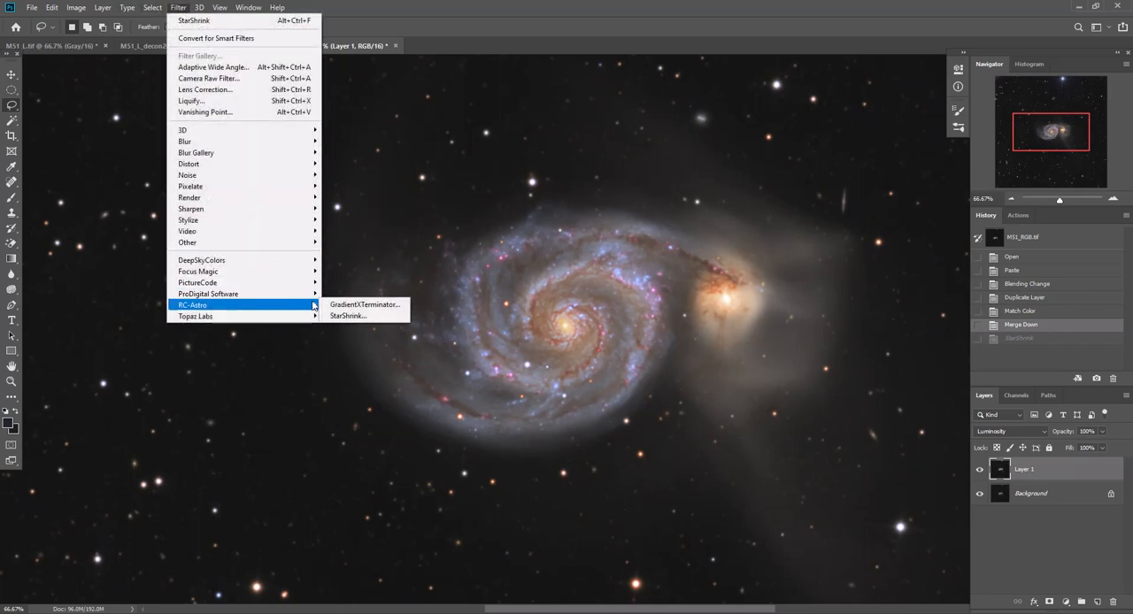
pyautogui.click(345, 316)
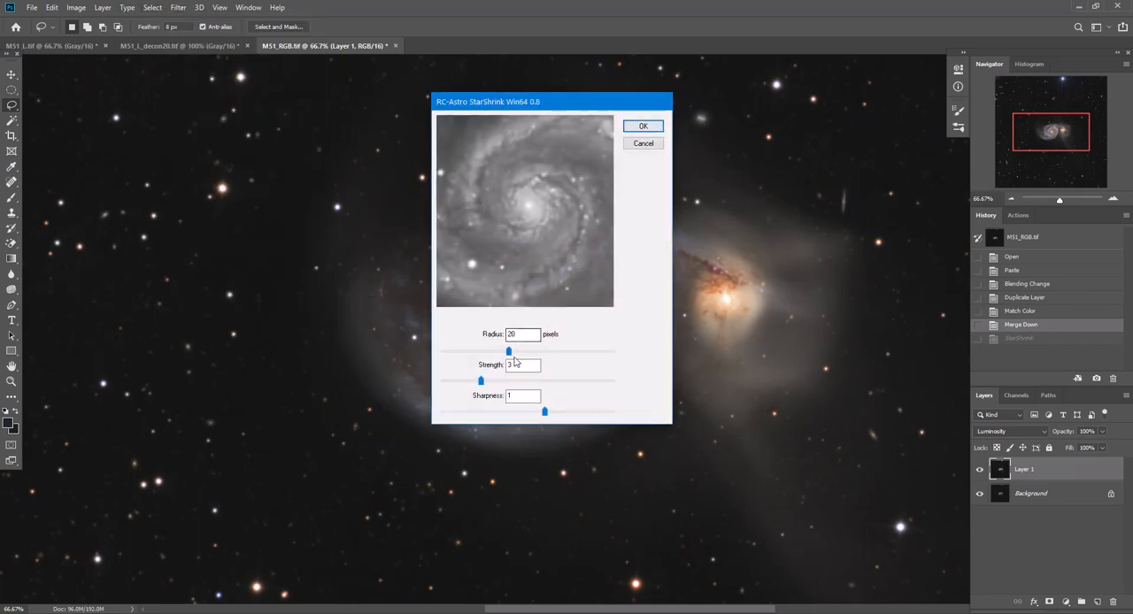
pyautogui.moveTo(517, 381); pyautogui.dragTo(463, 386)
pyautogui.click(631, 125)
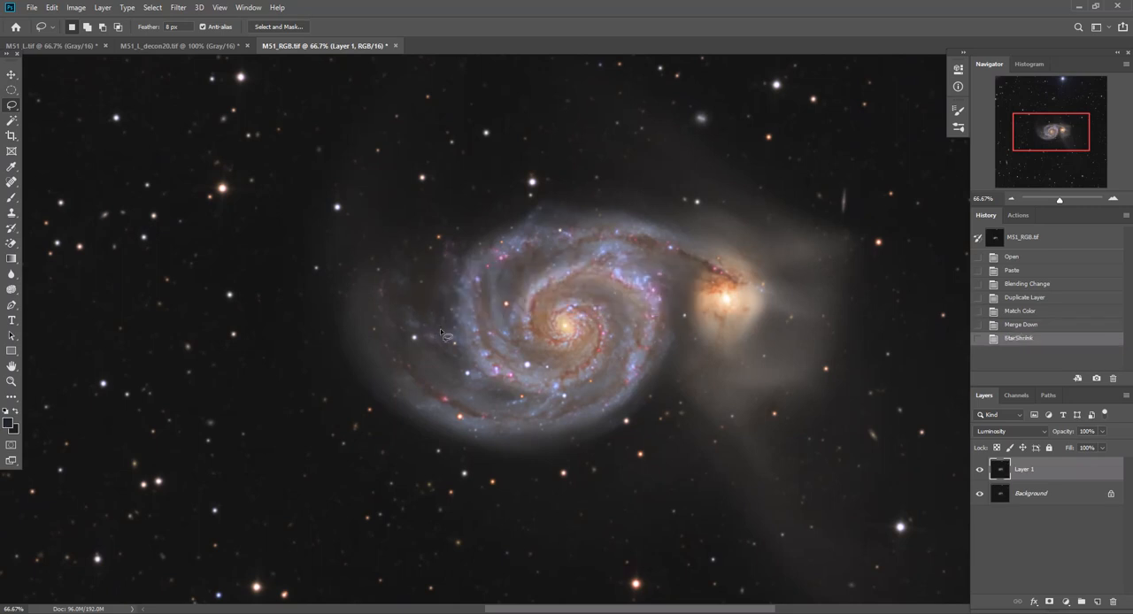
# Compare the galaxy with and without Layer 1, leave the layer visible, and flatten the image
pyautogui.click(979, 470)
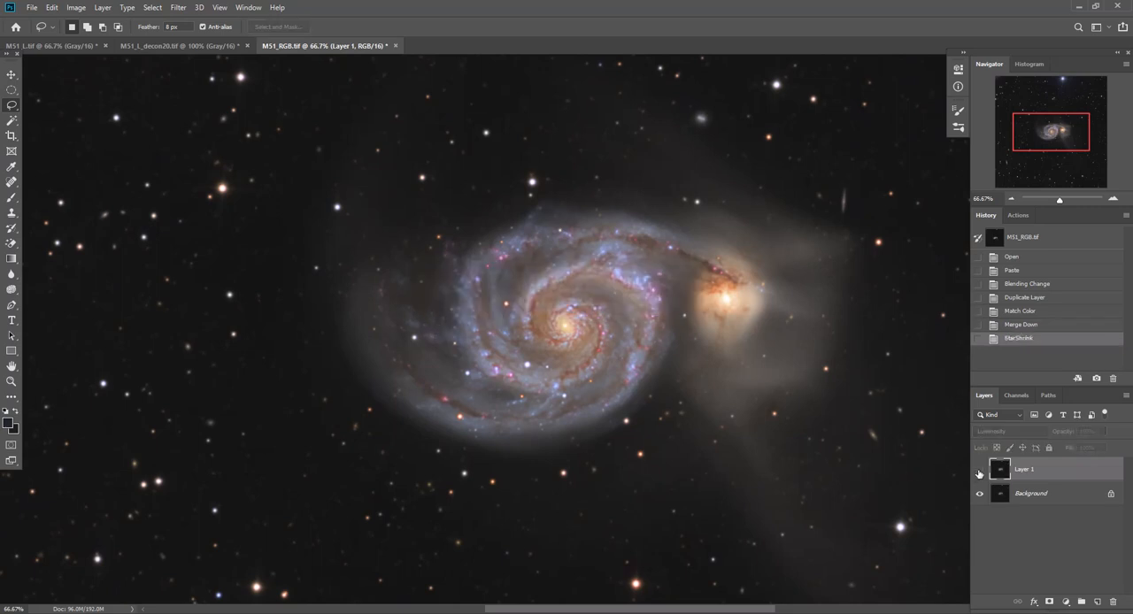
pyautogui.click(979, 470)
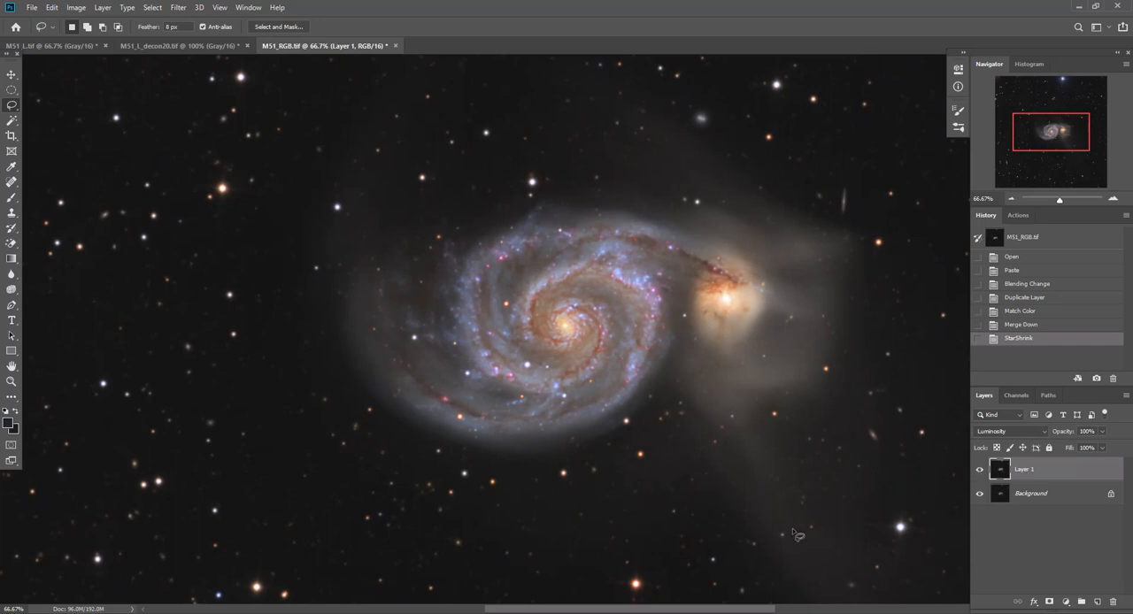
pyautogui.click(980, 471)
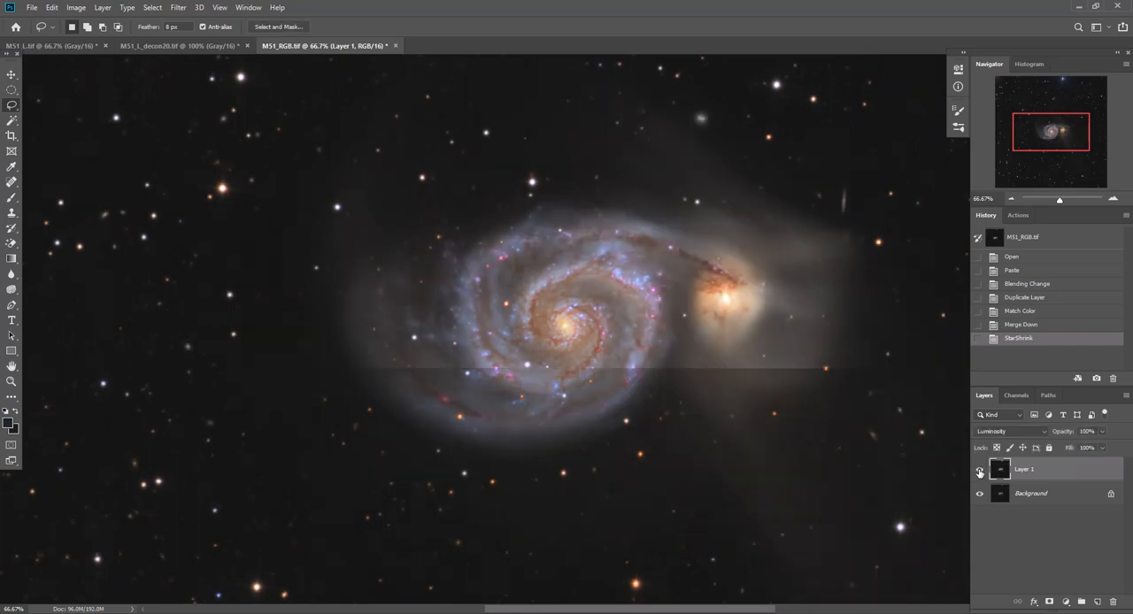
pyautogui.click(980, 471)
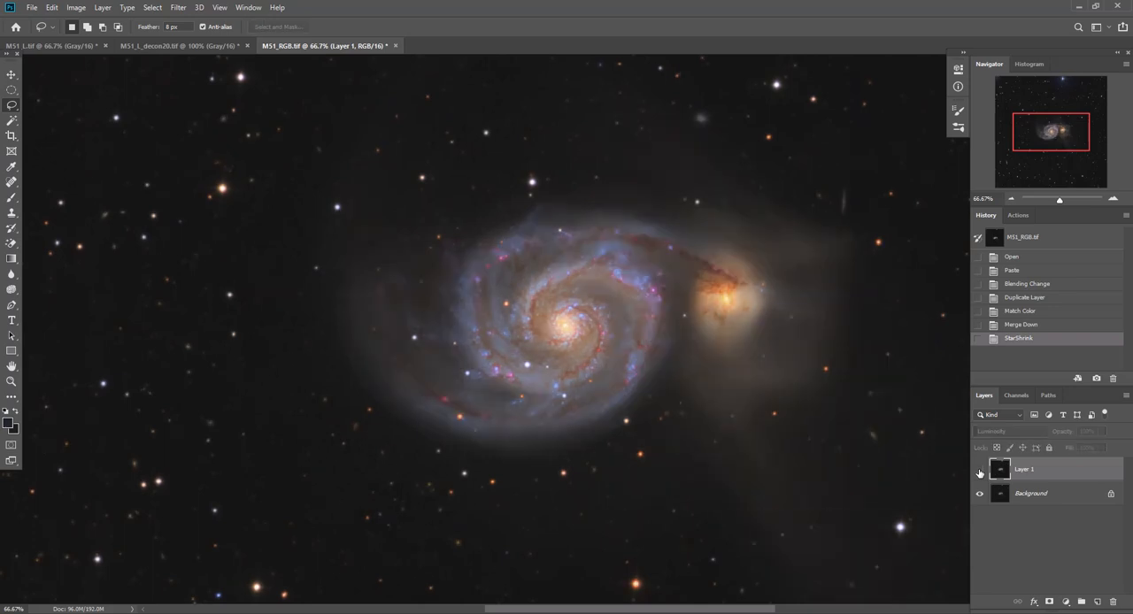
pyautogui.click(979, 471)
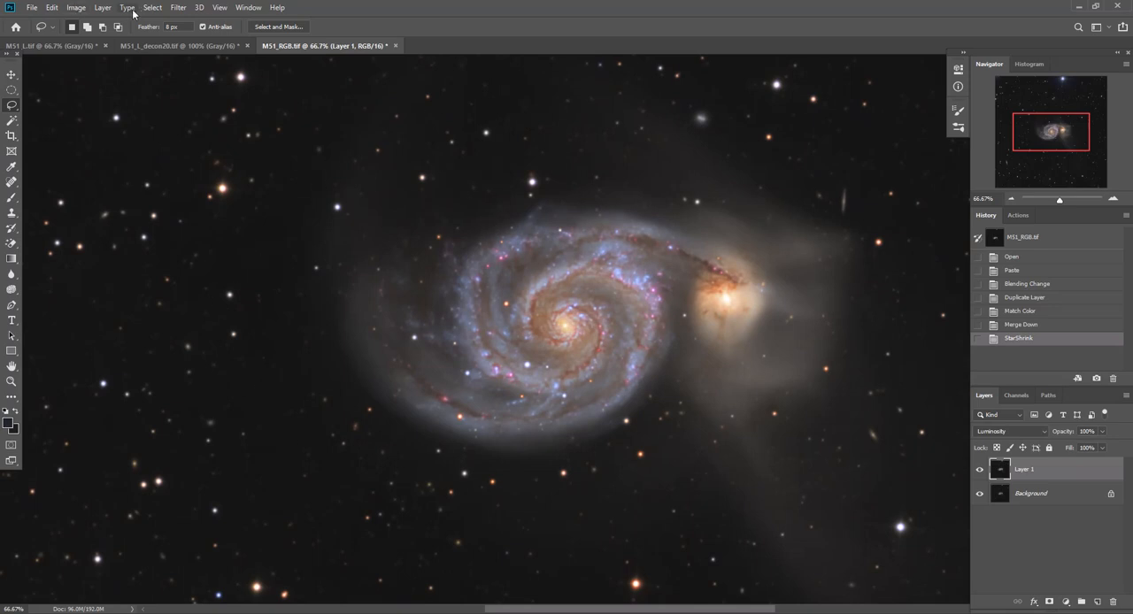
pyautogui.click(103, 8)
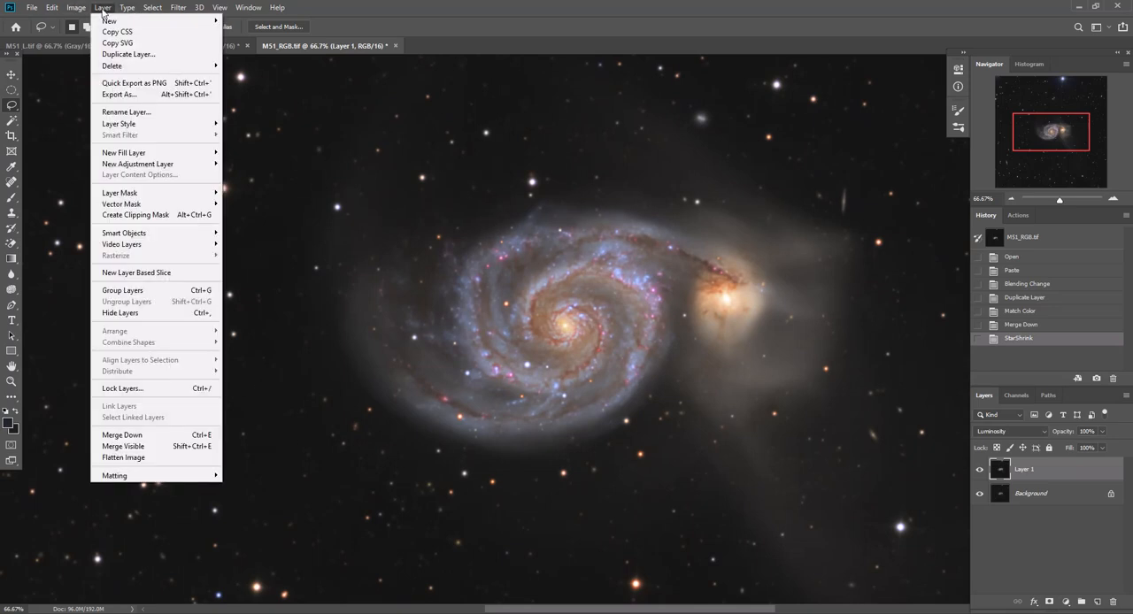
pyautogui.click(134, 458)
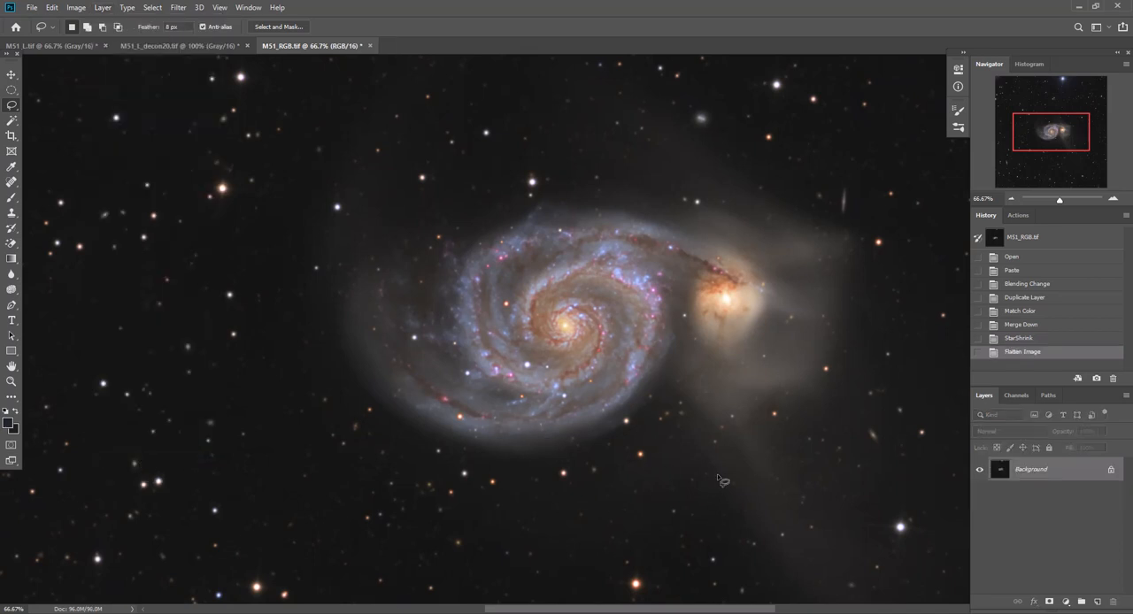
# Inspect the upper-left corner of the flattened image at 200% zoom and duplicate the Background layer
pyautogui.click(1113, 199)
pyautogui.click(1114, 198)
pyautogui.moveTo(1059, 144); pyautogui.dragTo(1016, 95)
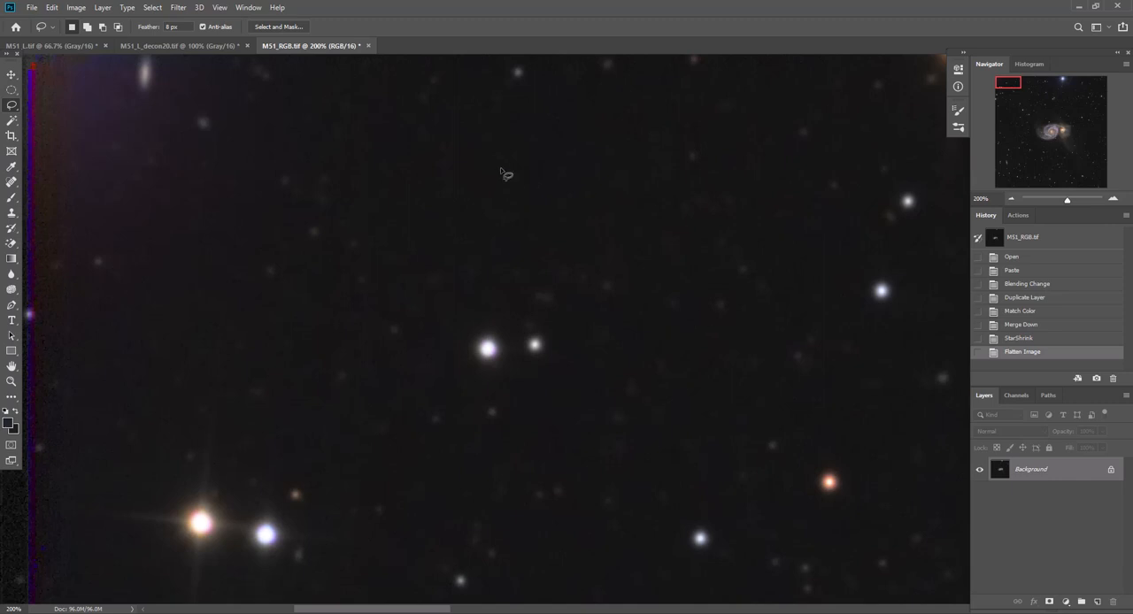
pyautogui.moveTo(1078, 478); pyautogui.dragTo(1097, 603)
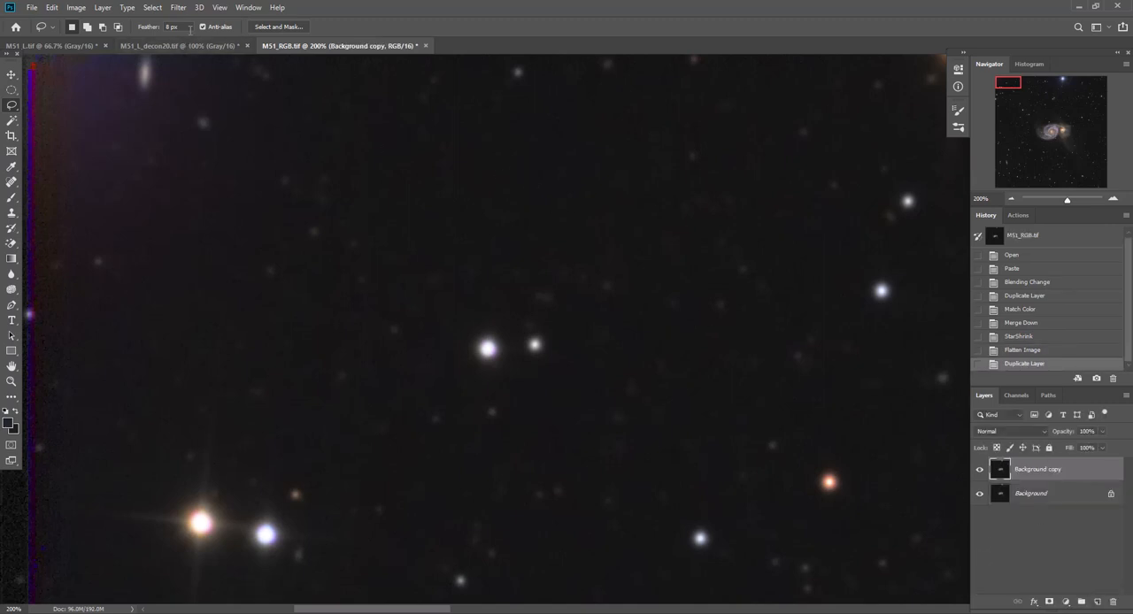
# Try a Camera Raw noise reduction of 5 on the Background copy layer, previewed at 200% zoom
pyautogui.click(180, 8)
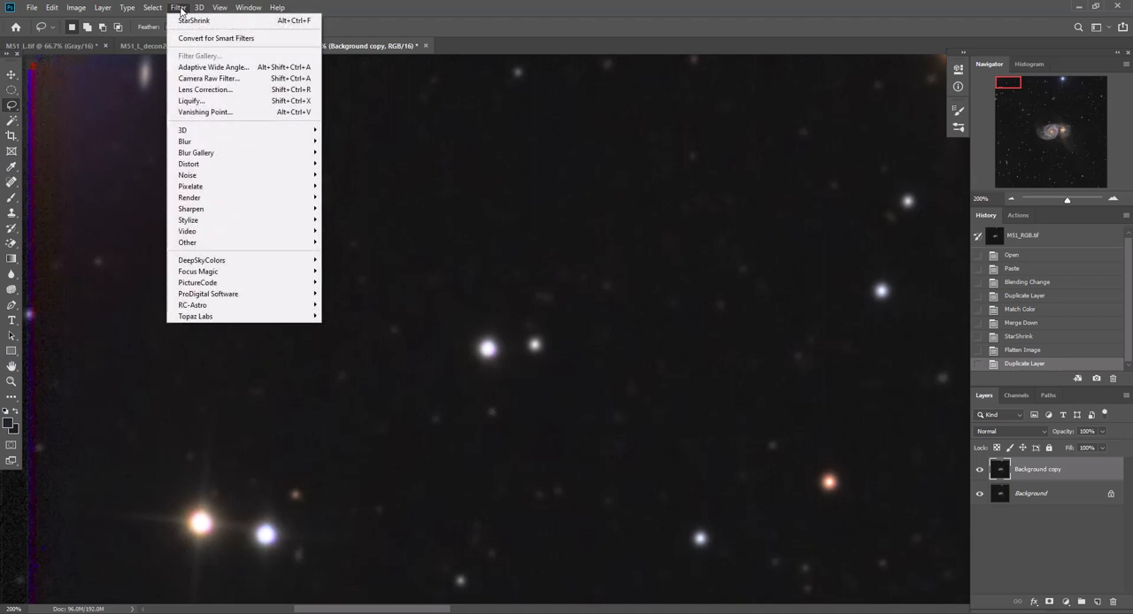
pyautogui.click(209, 78)
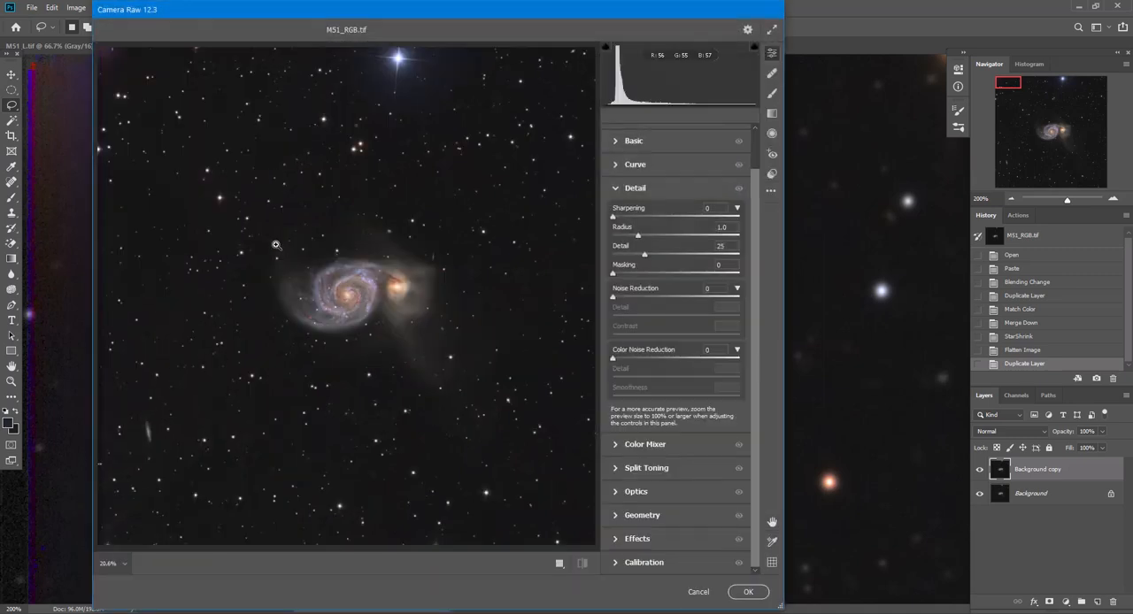
pyautogui.click(256, 158)
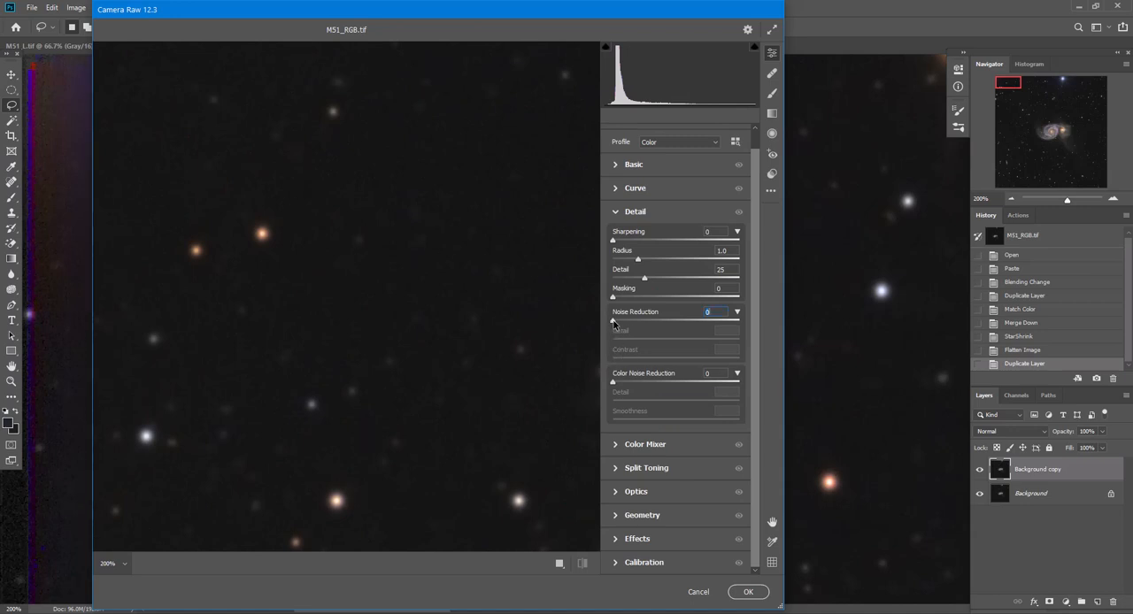
pyautogui.moveTo(613, 322)
pyautogui.mouseDown()
pyautogui.moveTo(639, 324)
pyautogui.moveTo(620, 333)
pyautogui.mouseUp()
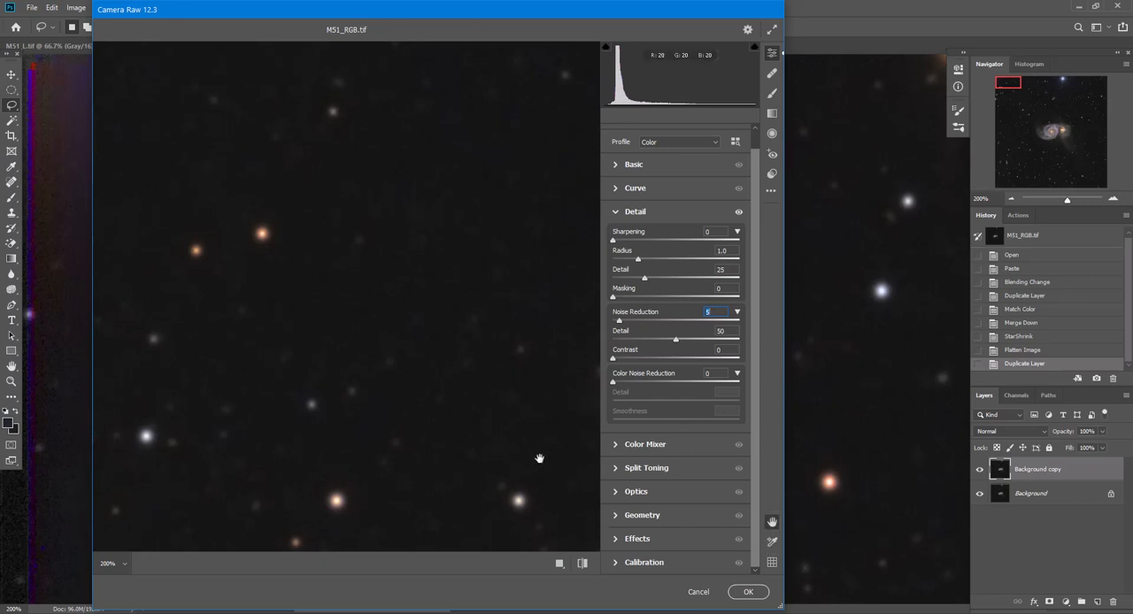
# Inspect the noise reduction preview from the star background across to the galaxy core at 200%, and close Camera Raw
pyautogui.moveTo(539, 460); pyautogui.dragTo(271, 294)
pyautogui.moveTo(543, 415); pyautogui.dragTo(126, 286)
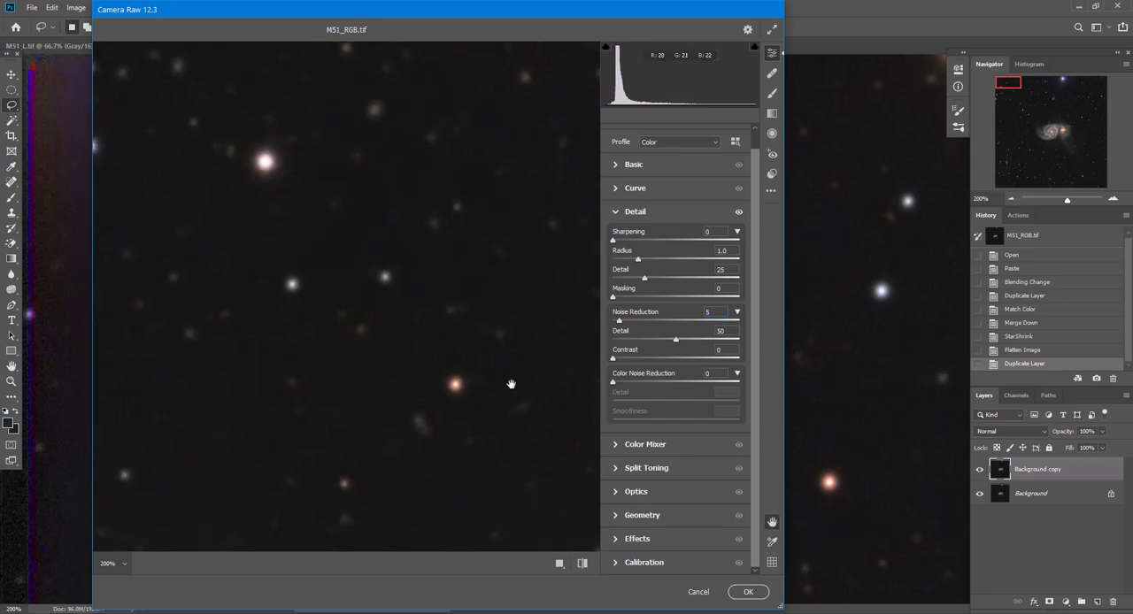
pyautogui.moveTo(511, 384); pyautogui.dragTo(230, 299)
pyautogui.moveTo(447, 394); pyautogui.dragTo(29, 196)
pyautogui.moveTo(448, 428); pyautogui.dragTo(309, 243)
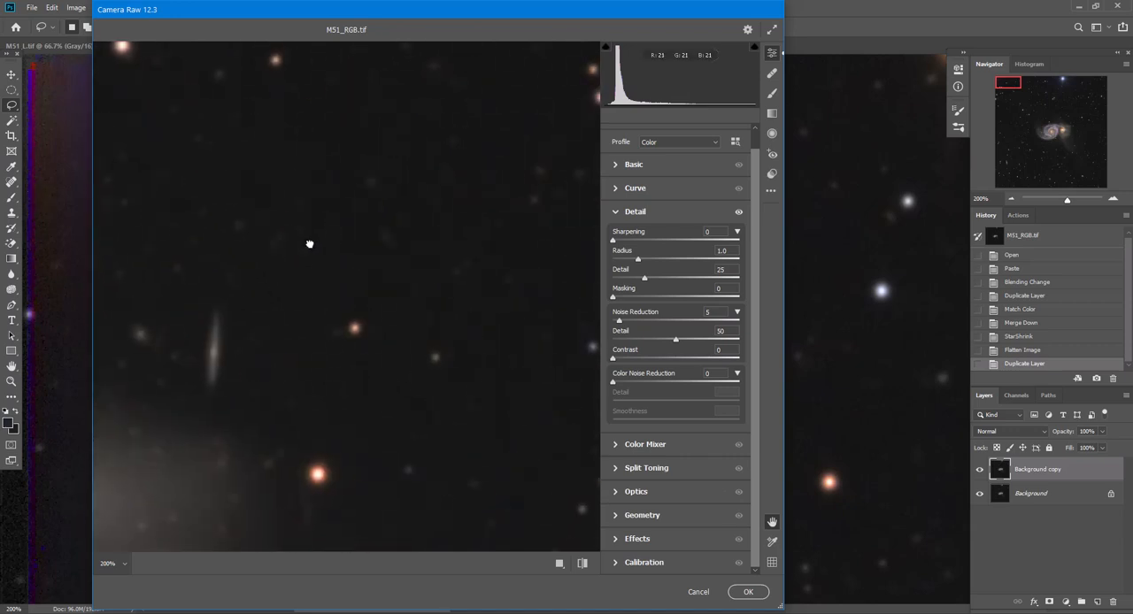
pyautogui.moveTo(154, 400); pyautogui.dragTo(415, 240)
pyautogui.moveTo(234, 412); pyautogui.dragTo(320, 512)
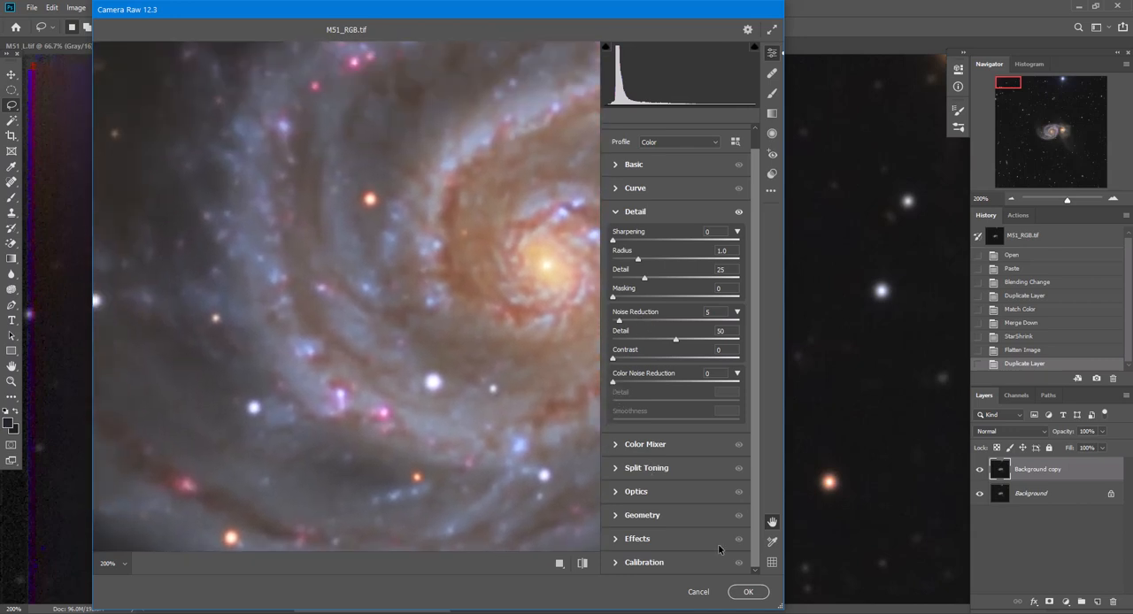
pyautogui.click(748, 591)
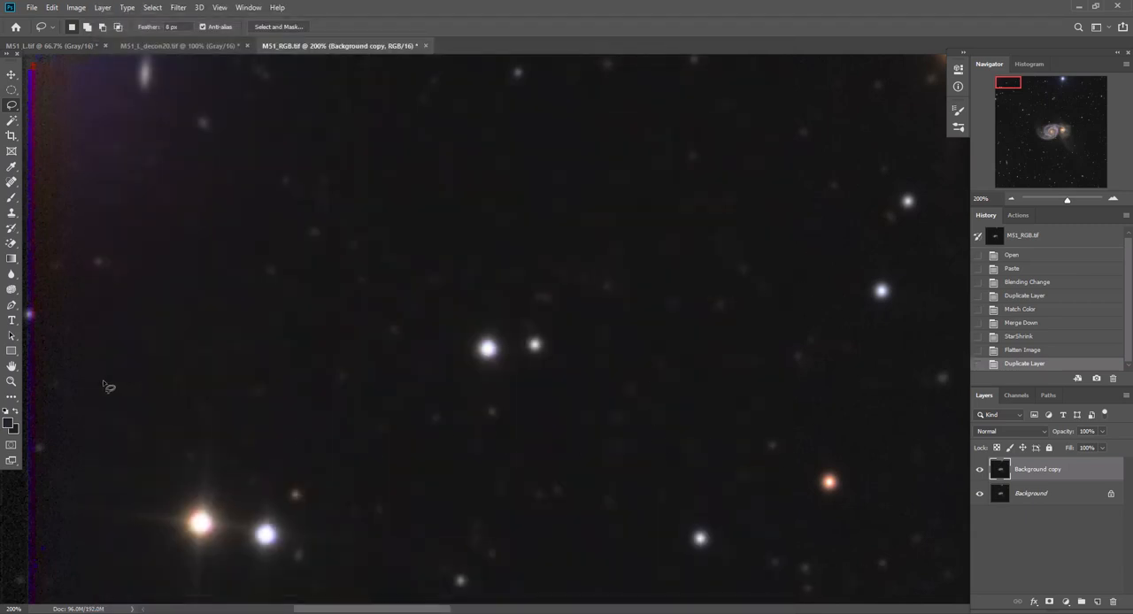
# Try a Camera Raw noise reduction of 10 on the galaxy's spiral arms, previewed at 200%, and discard it
pyautogui.doubleClick(12, 365)
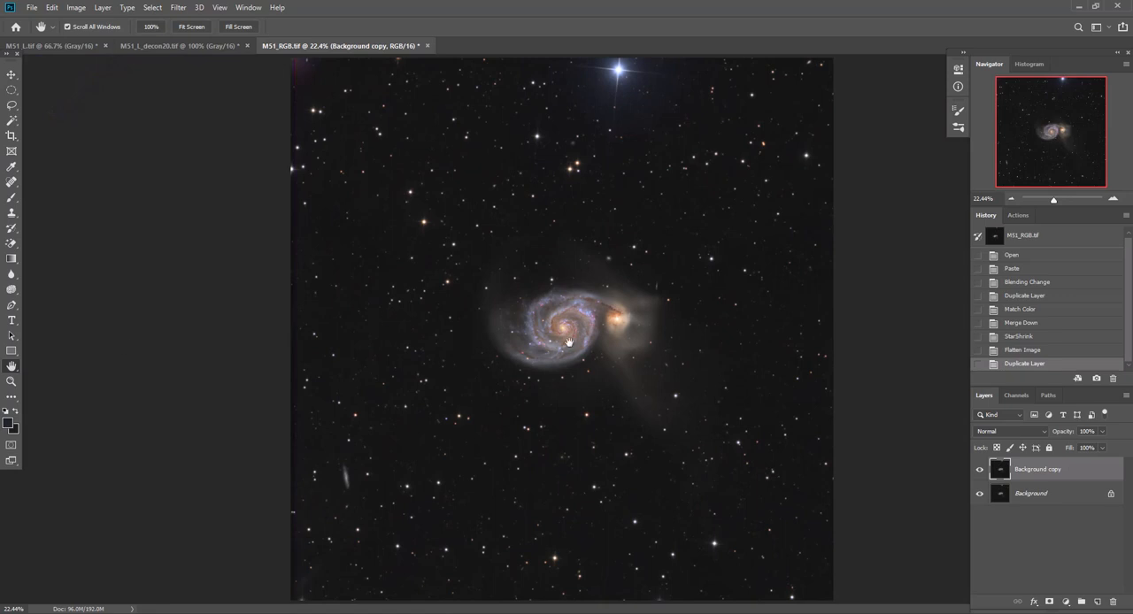
pyautogui.click(1116, 199)
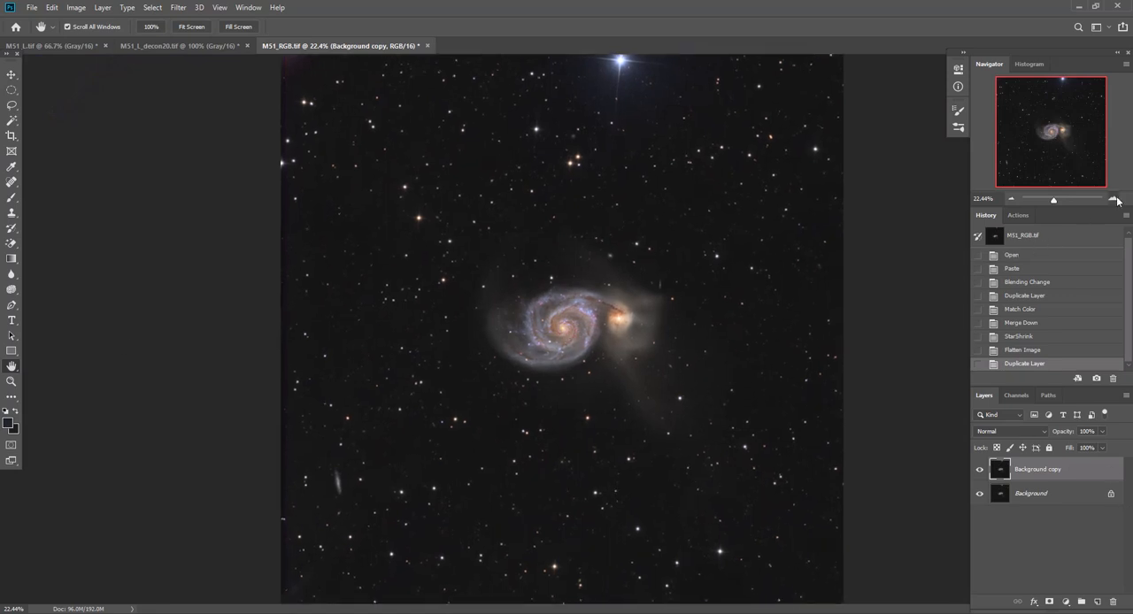
pyautogui.click(1116, 199)
pyautogui.click(1116, 199)
pyautogui.click(1116, 199)
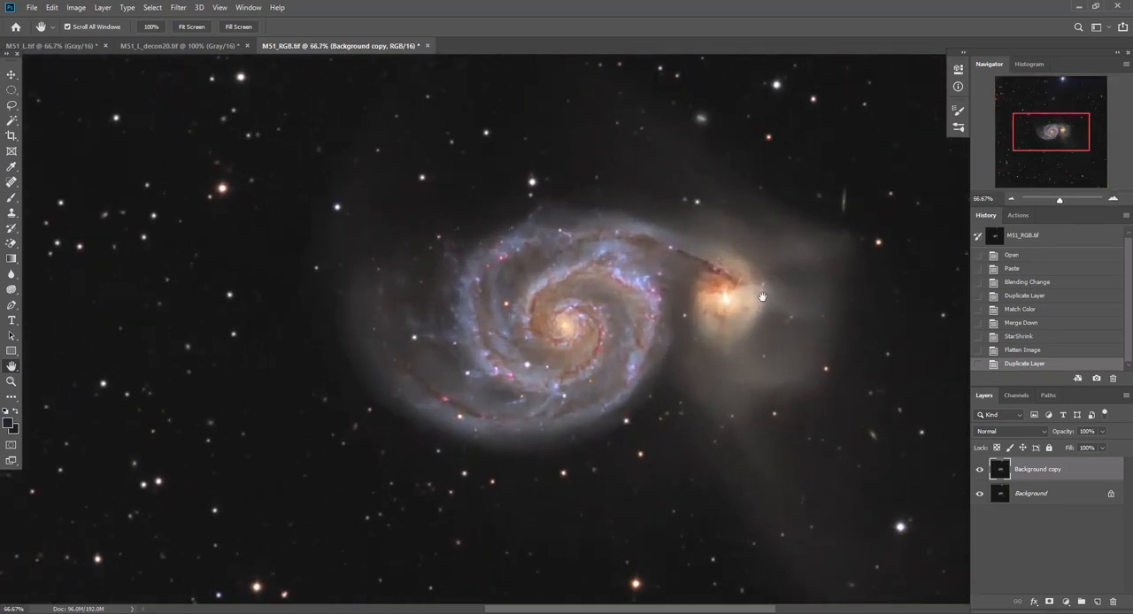
pyautogui.click(178, 8)
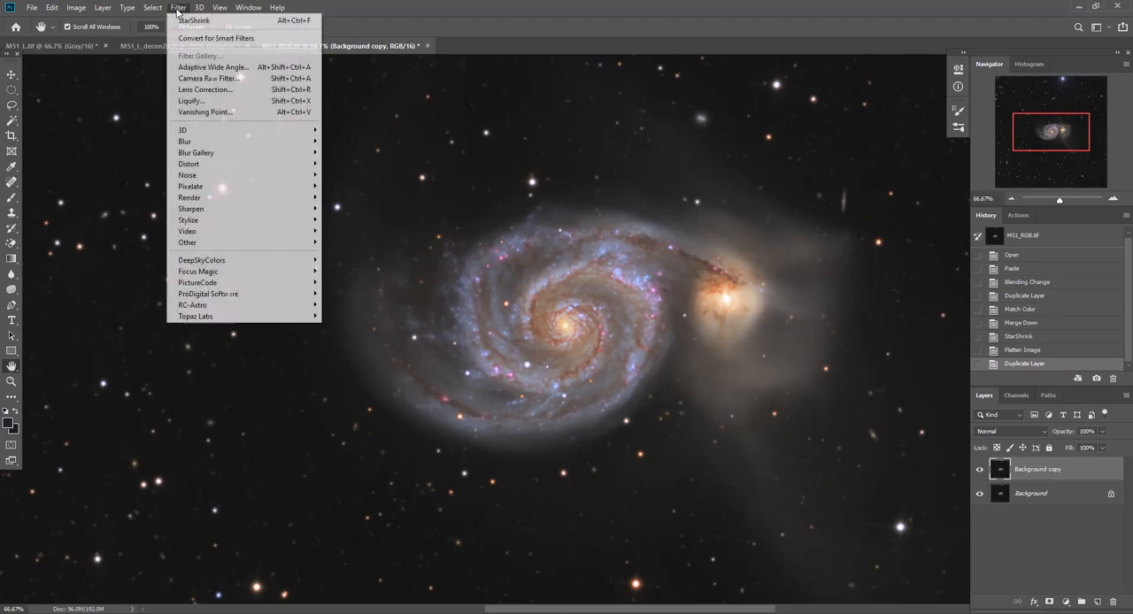
pyautogui.click(191, 78)
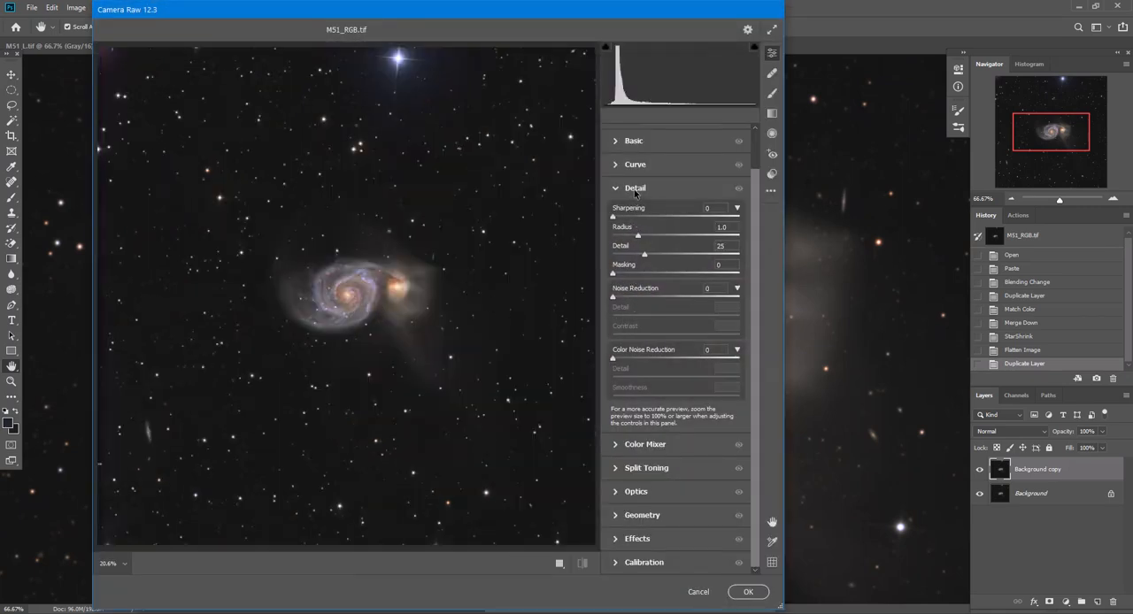
pyautogui.click(323, 284)
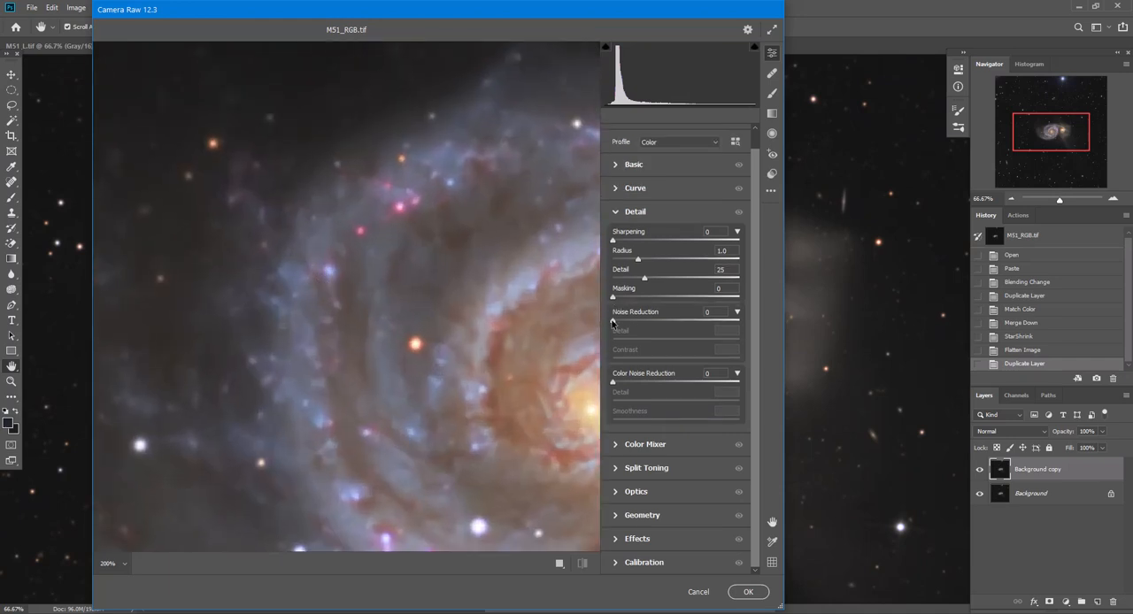
pyautogui.moveTo(613, 320)
pyautogui.mouseDown()
pyautogui.moveTo(628, 321)
pyautogui.moveTo(621, 328)
pyautogui.mouseUp()
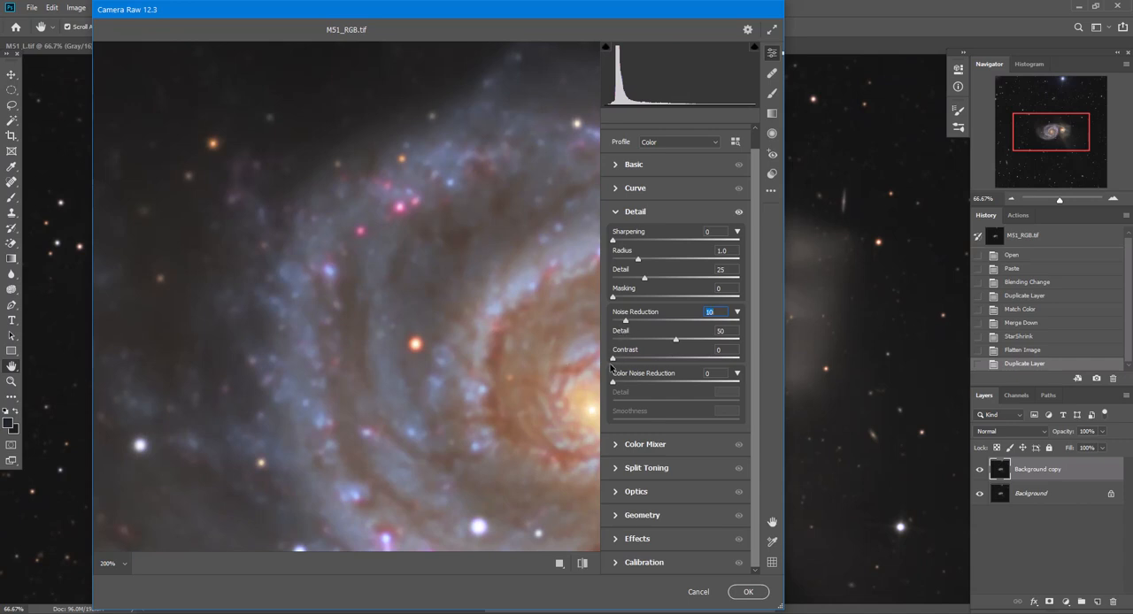
pyautogui.moveTo(614, 383)
pyautogui.mouseDown()
pyautogui.moveTo(628, 392)
pyautogui.moveTo(616, 396)
pyautogui.mouseUp()
pyautogui.click(698, 592)
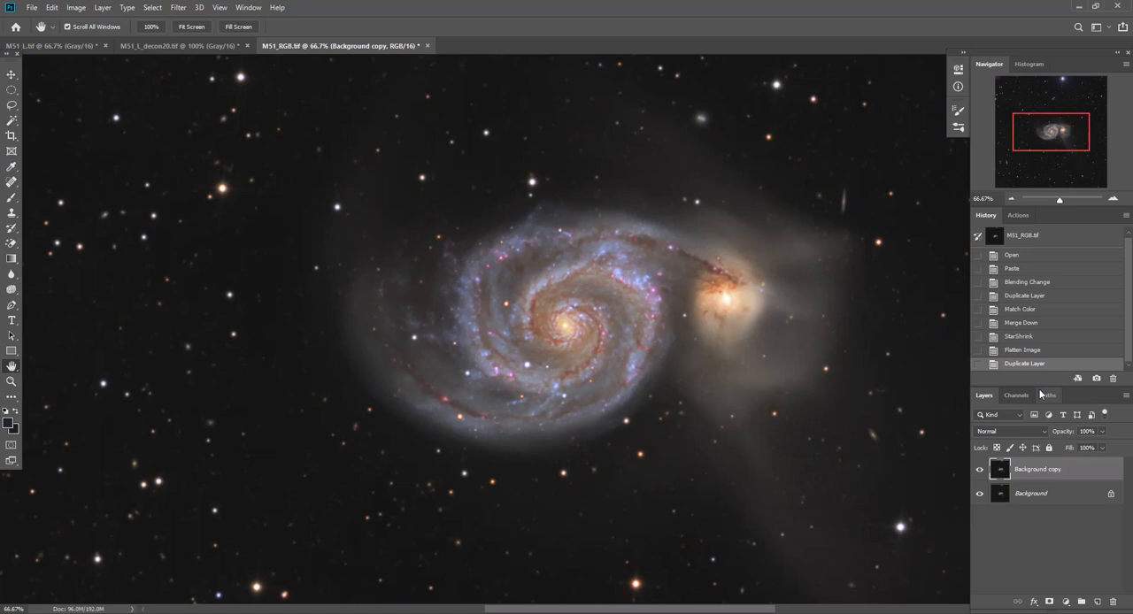
# Revert to the Flatten Image history state and duplicate the Background layer again
pyautogui.click(1024, 352)
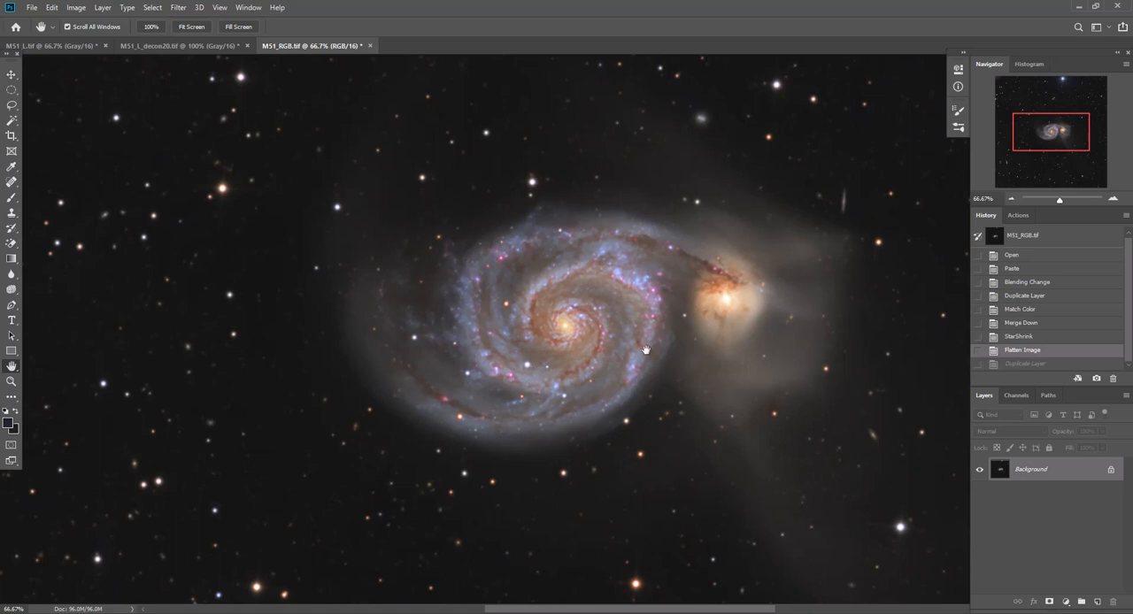
pyautogui.click(1010, 364)
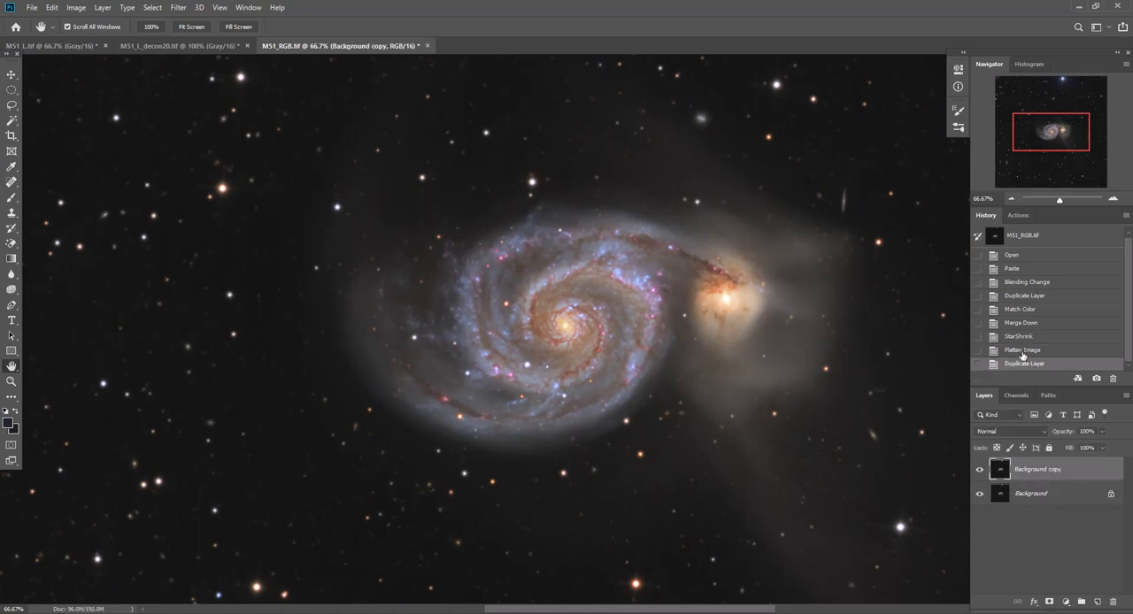
pyautogui.click(1023, 352)
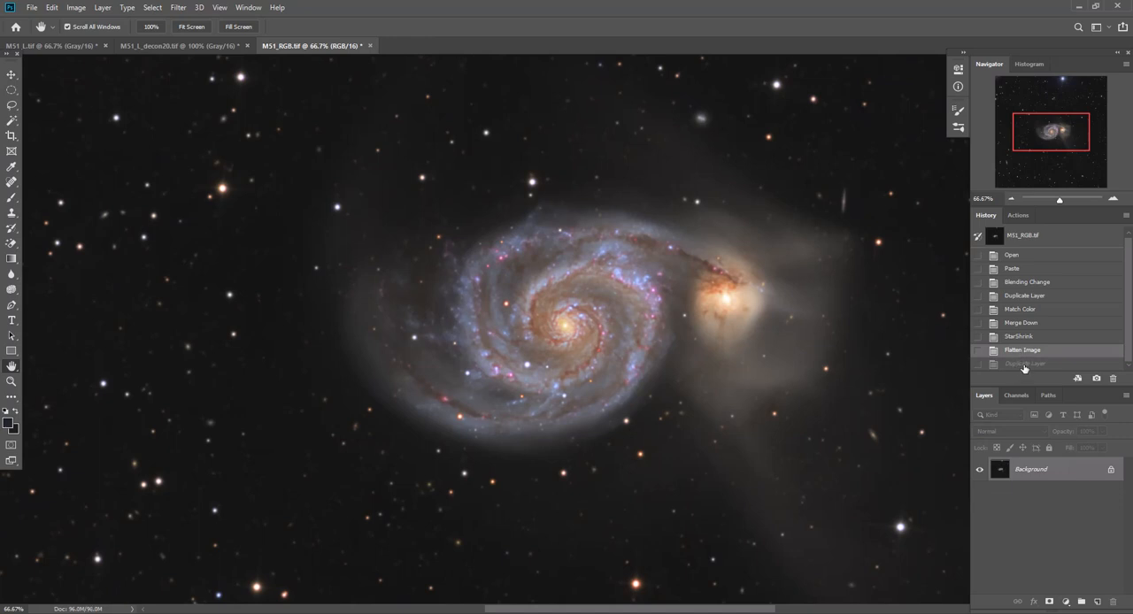
pyautogui.moveTo(1065, 475); pyautogui.dragTo(1094, 602)
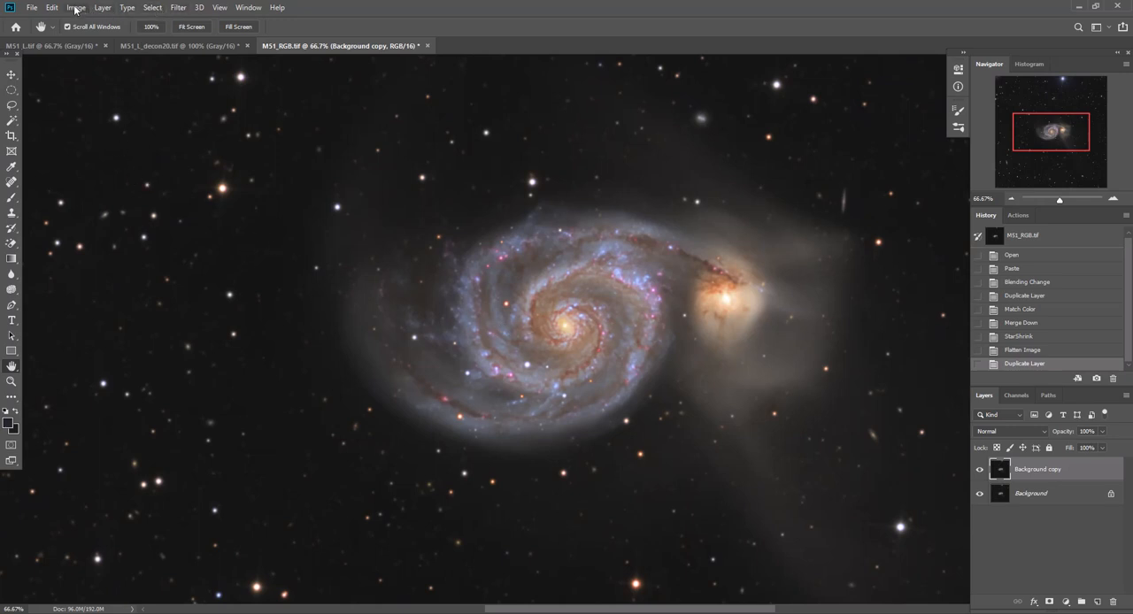
# Apply a High Pass filter with a radius of 3 pixels to the Background copy layer
pyautogui.click(178, 7)
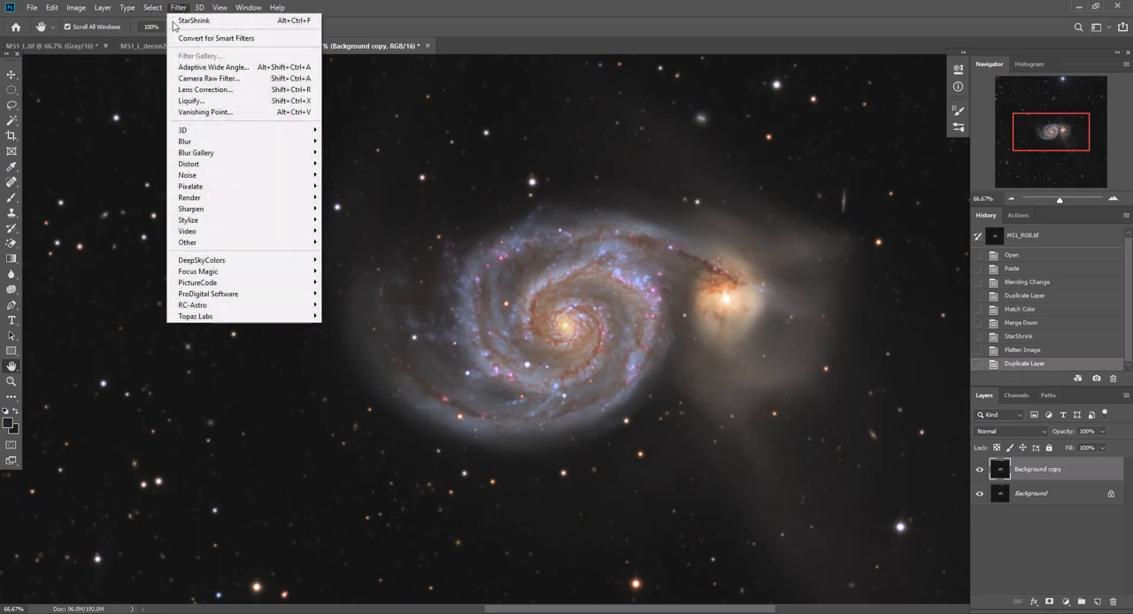
pyautogui.moveTo(236, 242)
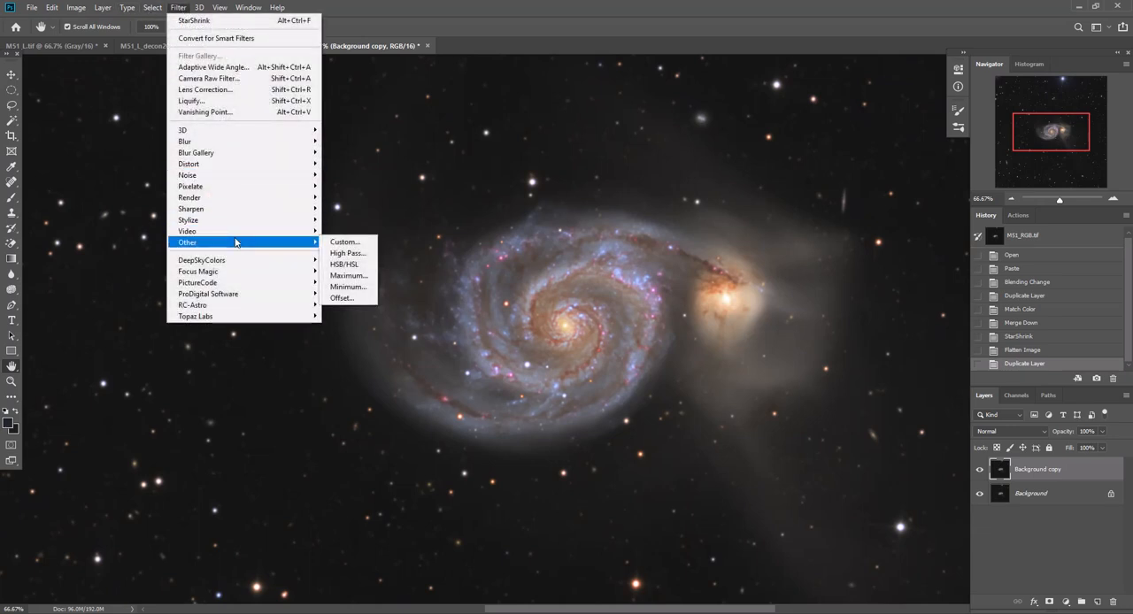
pyautogui.click(345, 253)
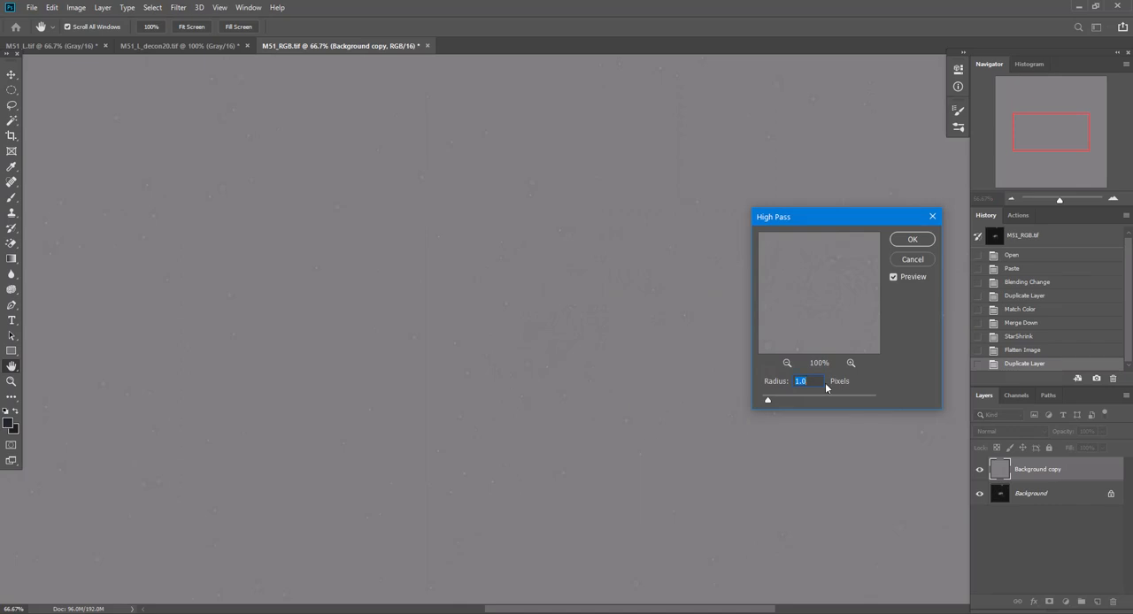
pyautogui.write('4')
pyautogui.write('3')
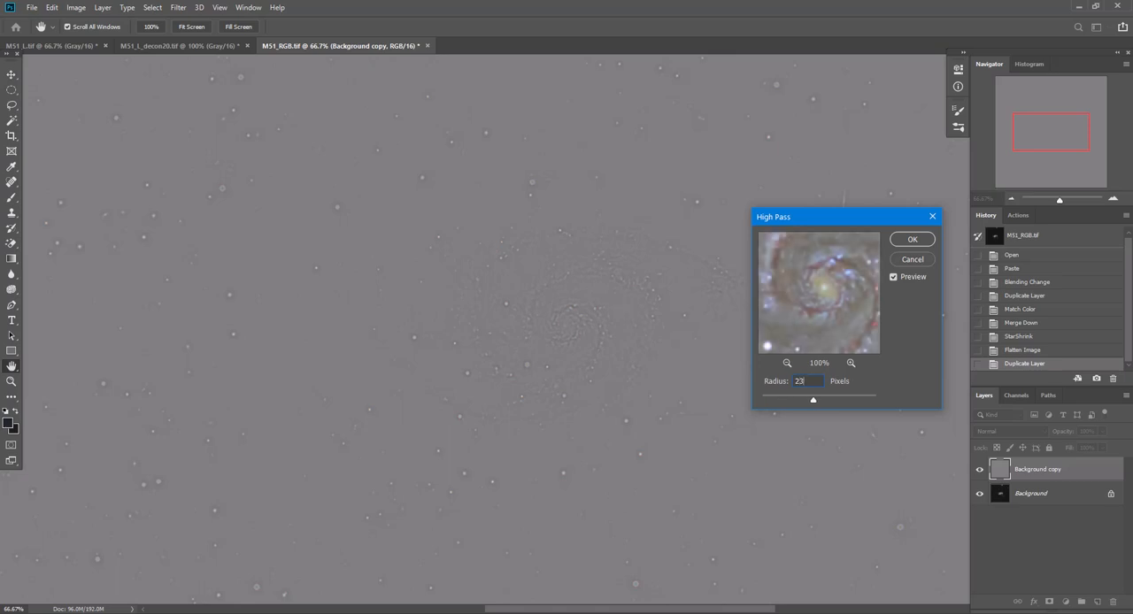
pyautogui.press('BackSpace')
pyautogui.press('BackSpace')
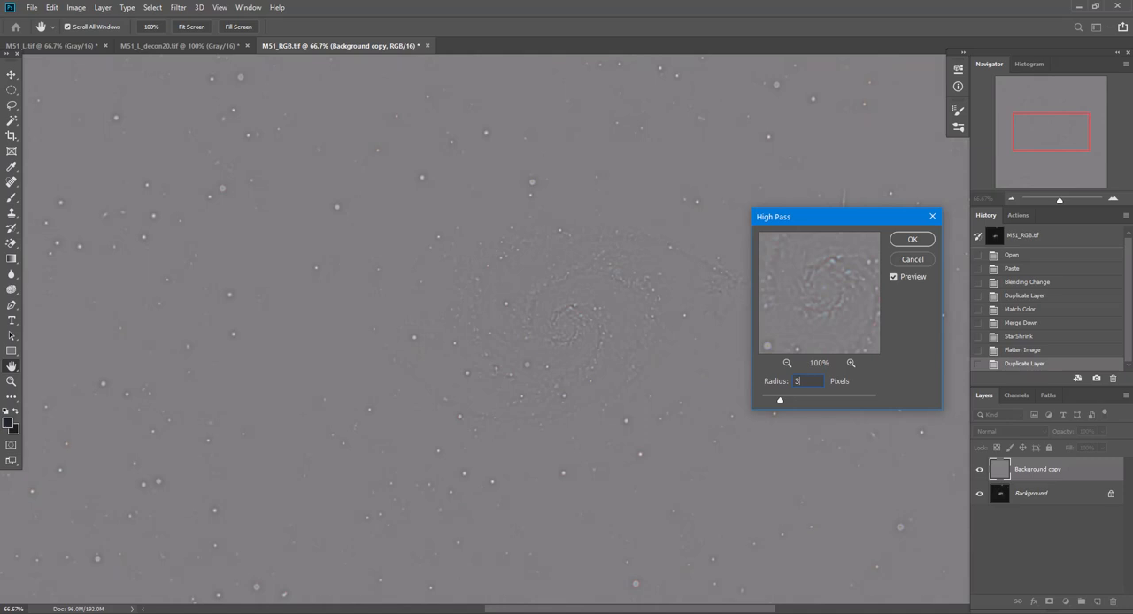
pyautogui.click(912, 239)
# Apply Reduce Noise to the high-pass layer with strength 10, preserve details 0%, reduce color noise 100% and sharpen details 0%
pyautogui.click(178, 8)
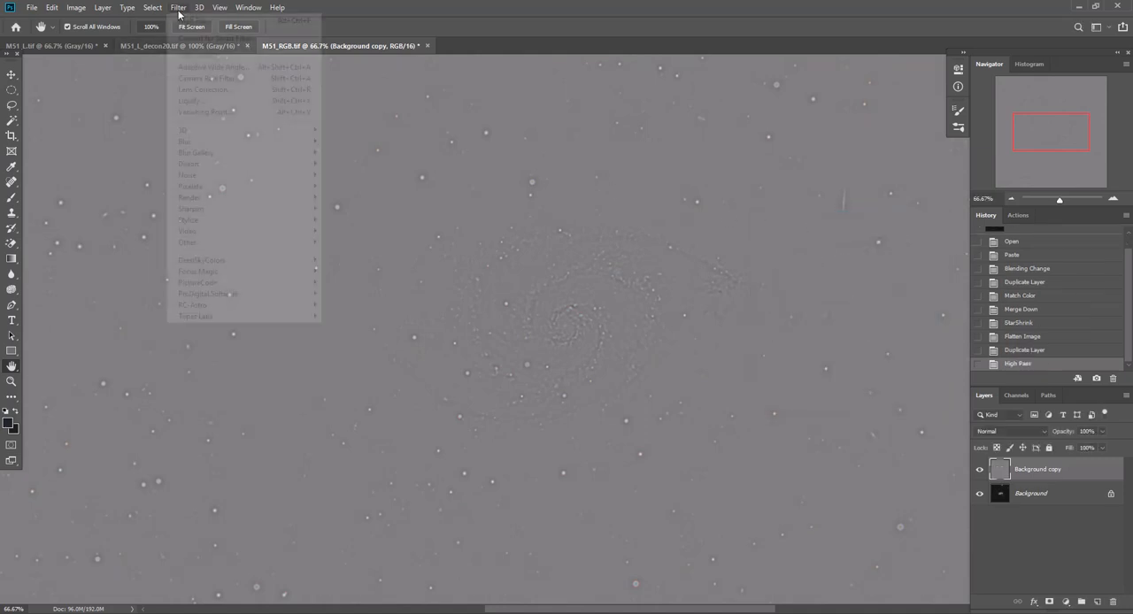
pyautogui.moveTo(203, 180)
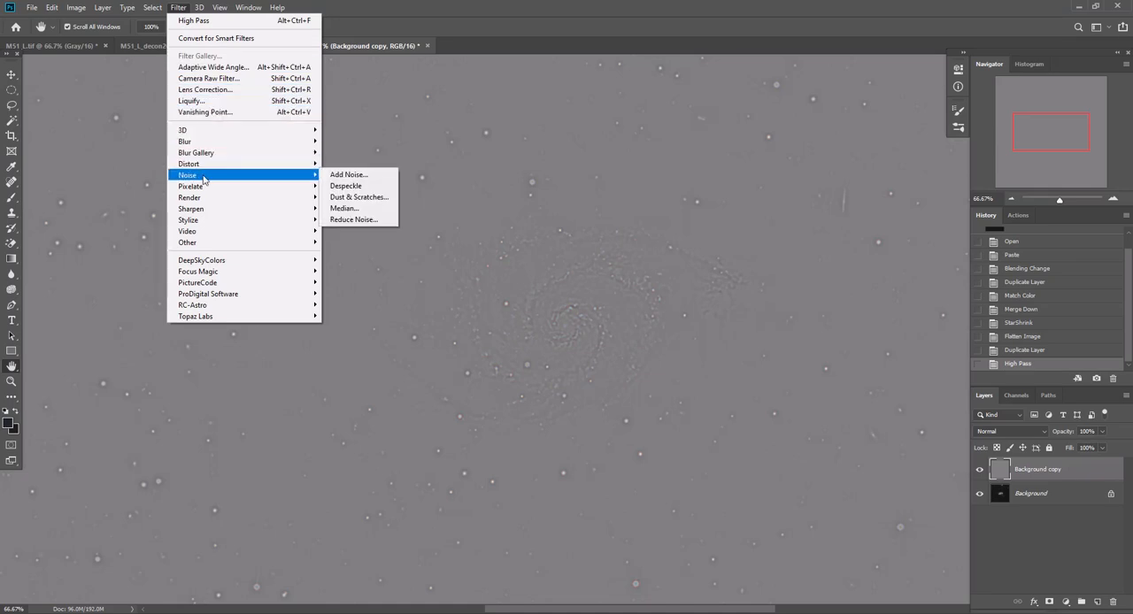
pyautogui.click(354, 219)
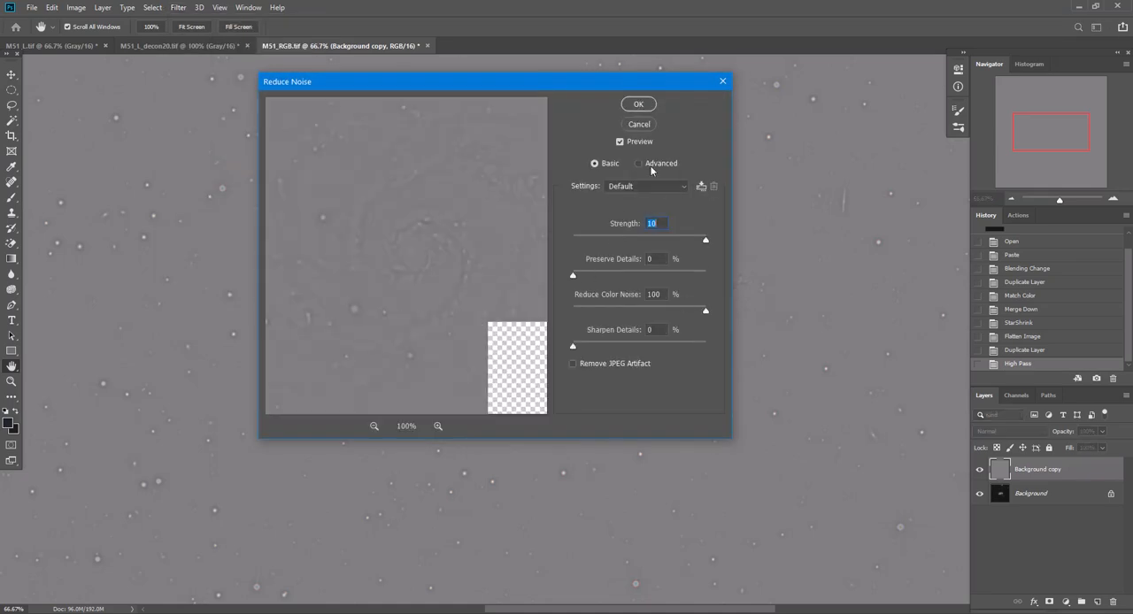
pyautogui.click(638, 105)
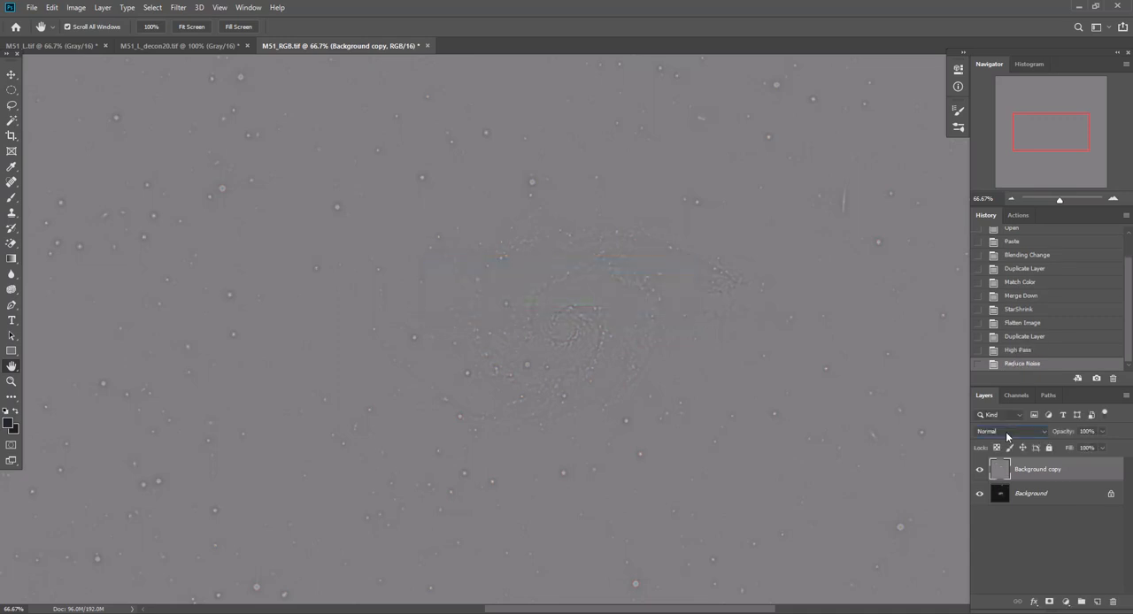
# Set the Background copy layer's blend mode to Linear Light and compare the galaxy with and without it
pyautogui.click(1005, 431)
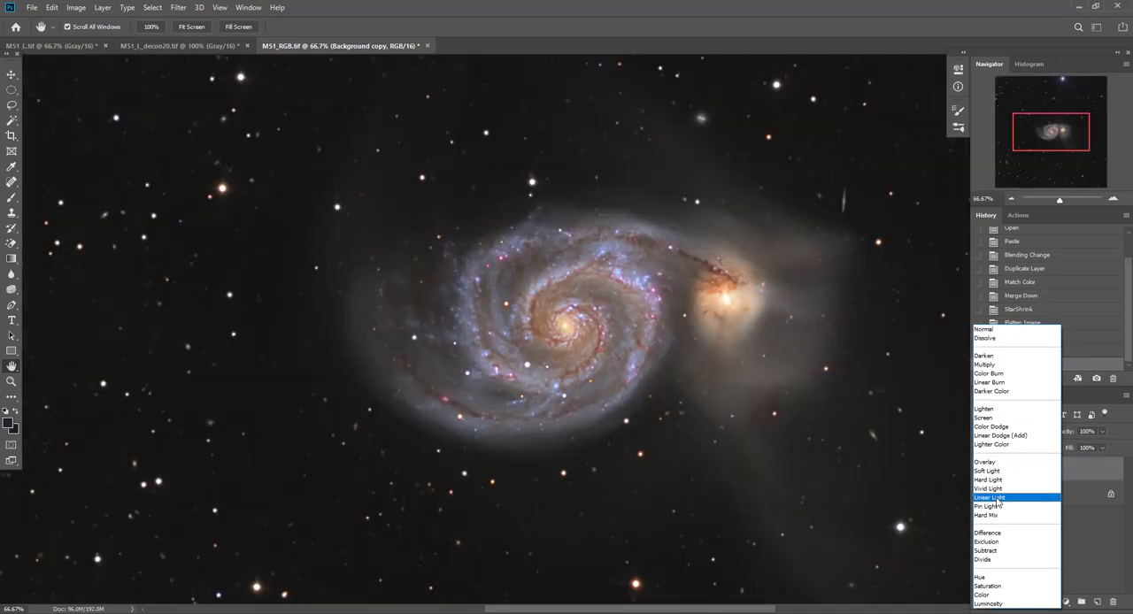
pyautogui.click(997, 498)
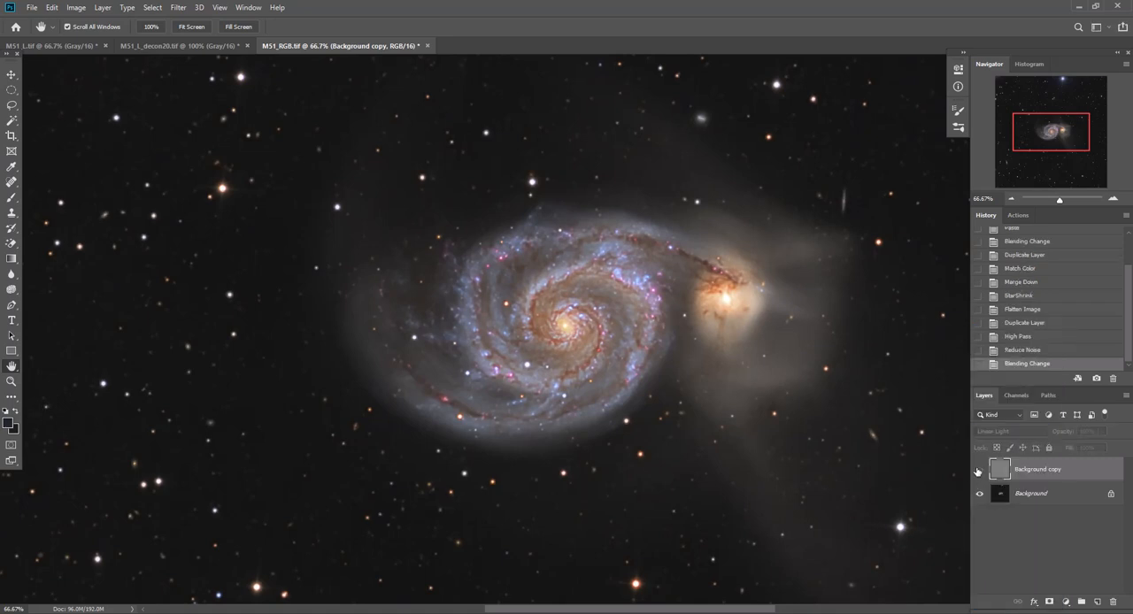
pyautogui.click(979, 470)
pyautogui.click(979, 470)
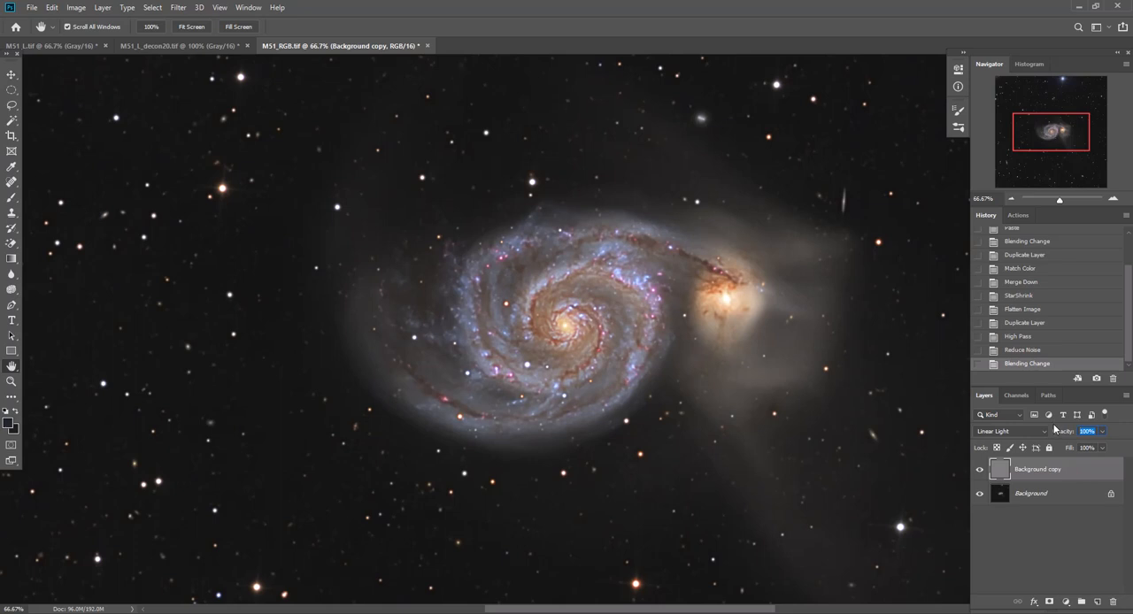
# Lower the Background copy layer's opacity to 30% and compare the galaxy with the layer shown and hidden
pyautogui.write('30')
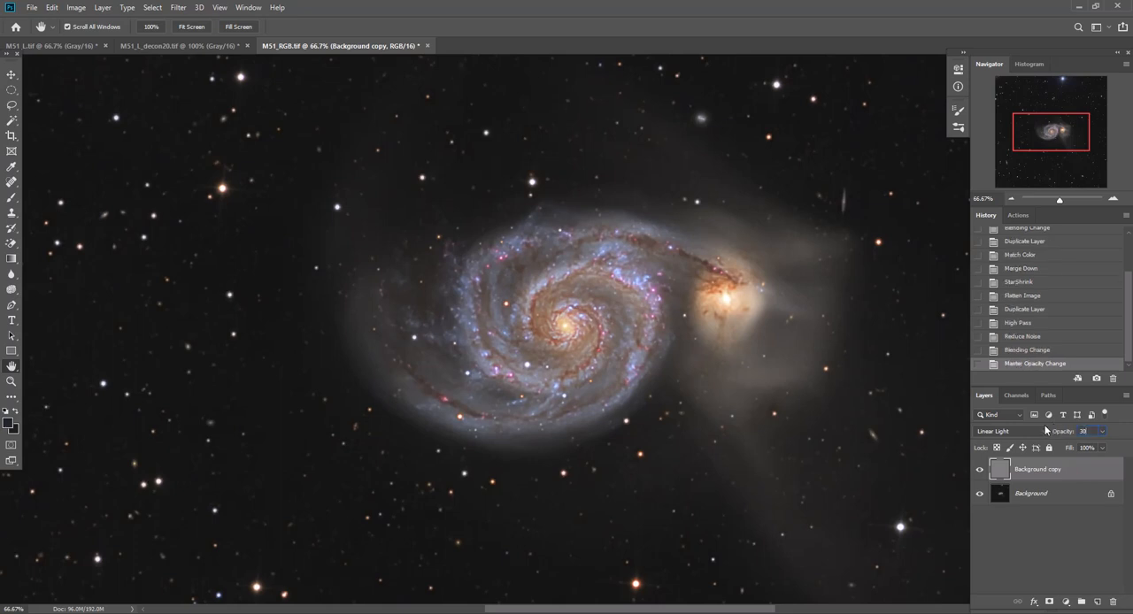
pyautogui.click(979, 471)
pyautogui.click(979, 470)
pyautogui.click(979, 474)
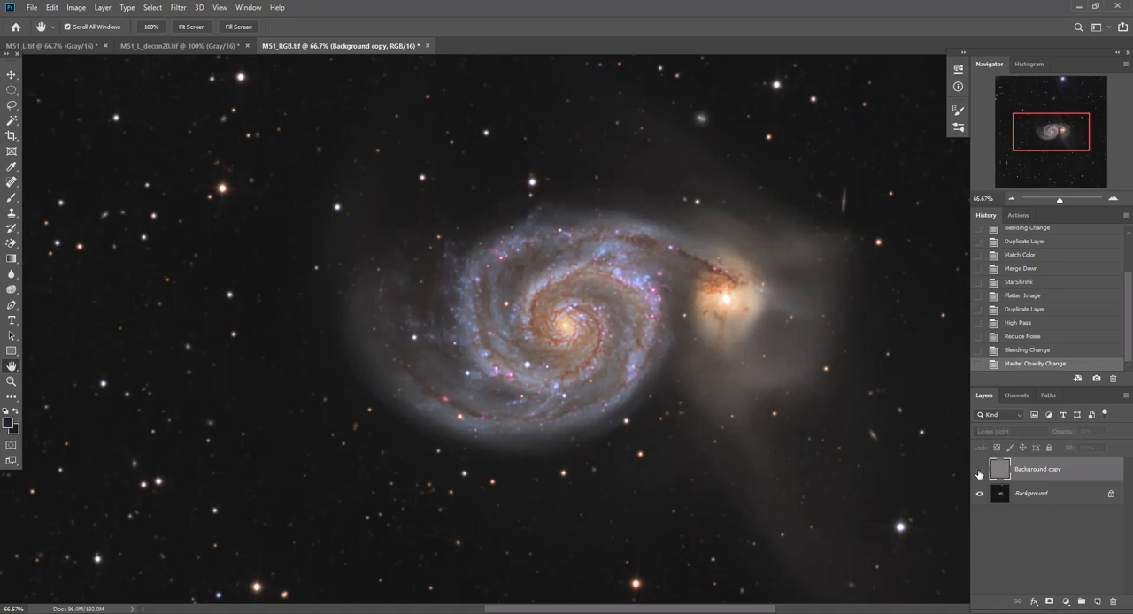
# Compare the galaxy once more with the Background copy layer hidden and shown, leaving the layer on
pyautogui.click(979, 474)
pyautogui.click(979, 473)
pyautogui.click(979, 473)
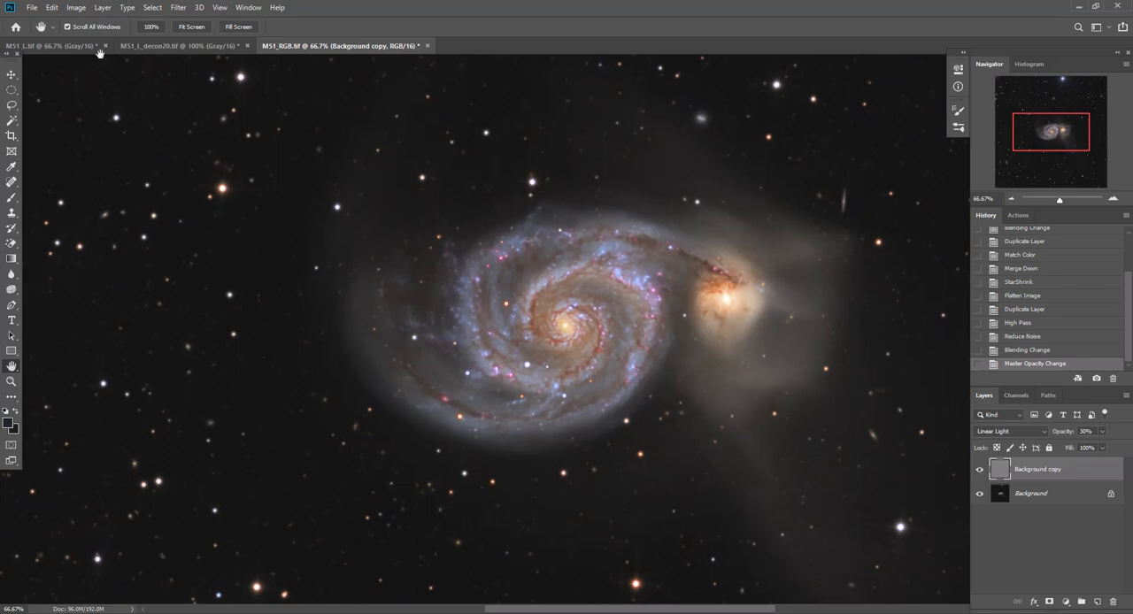
# Load the stars channel of M51_L.tif as a new selection in the RGB image, without inverting it
pyautogui.click(151, 8)
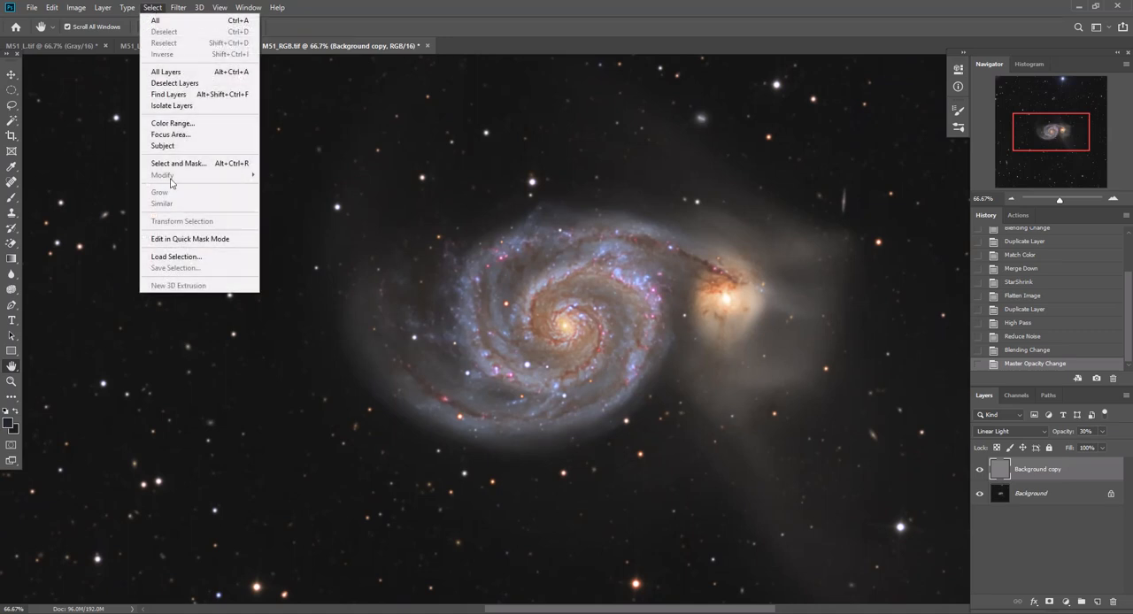
pyautogui.click(179, 256)
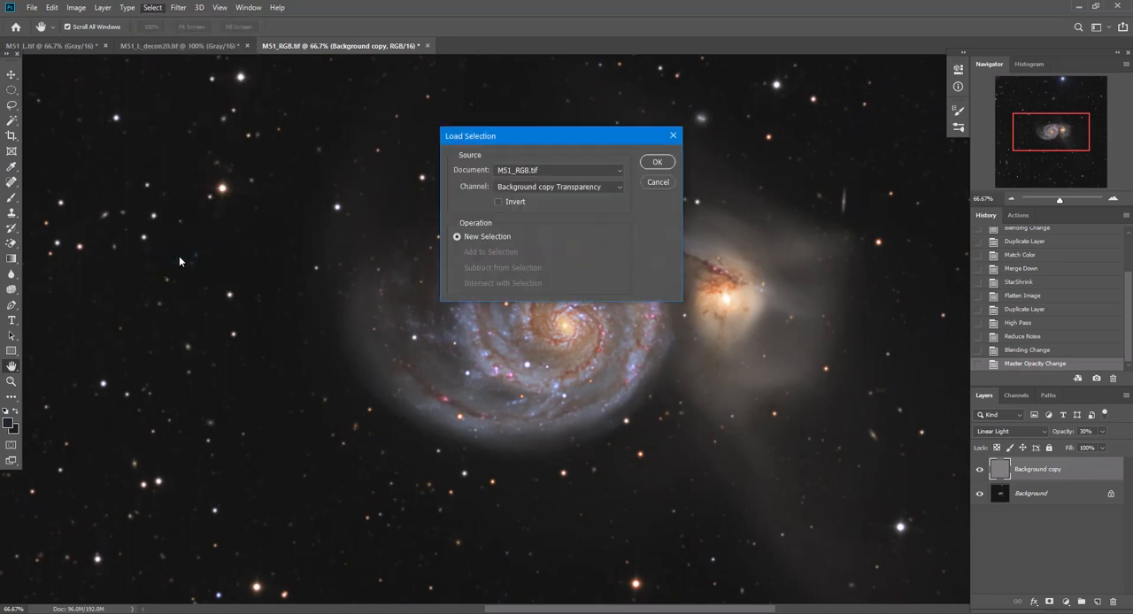
pyautogui.click(522, 170)
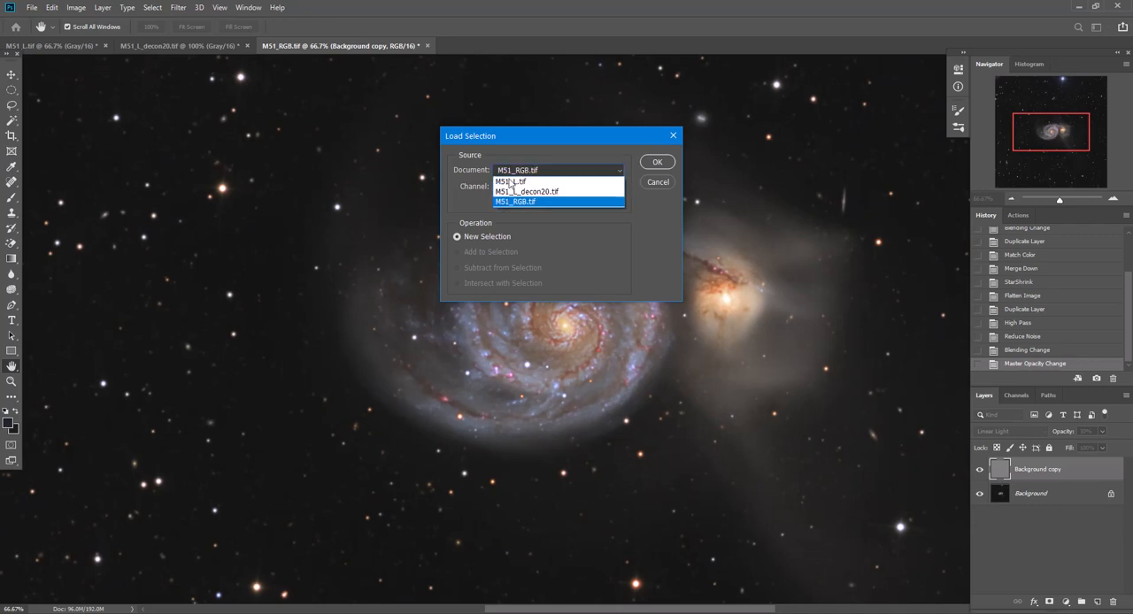
pyautogui.click(507, 185)
pyautogui.click(515, 188)
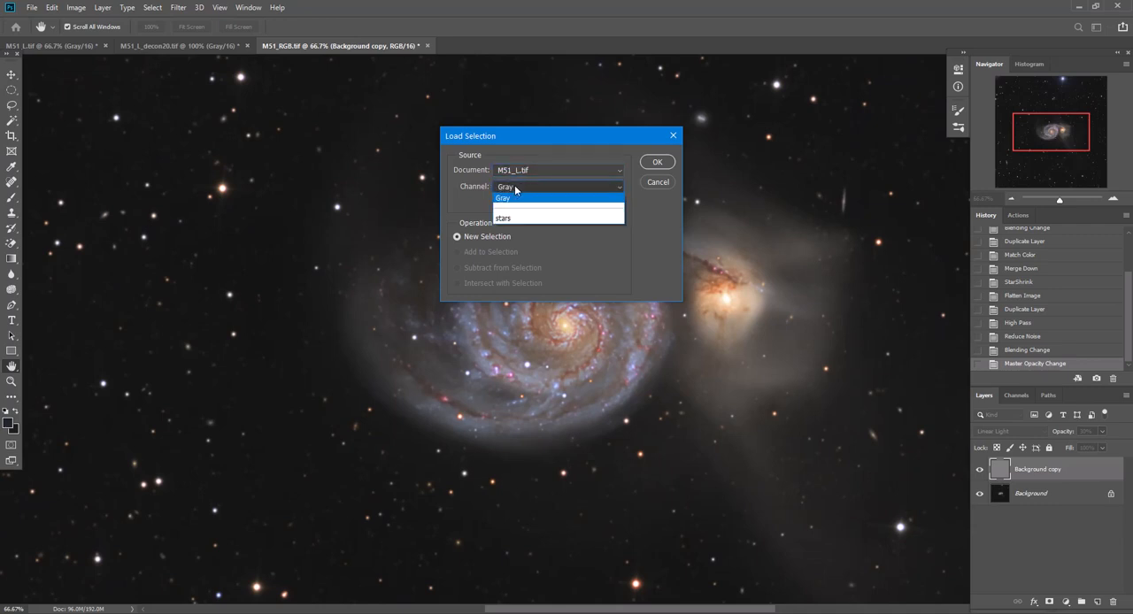
pyautogui.click(510, 218)
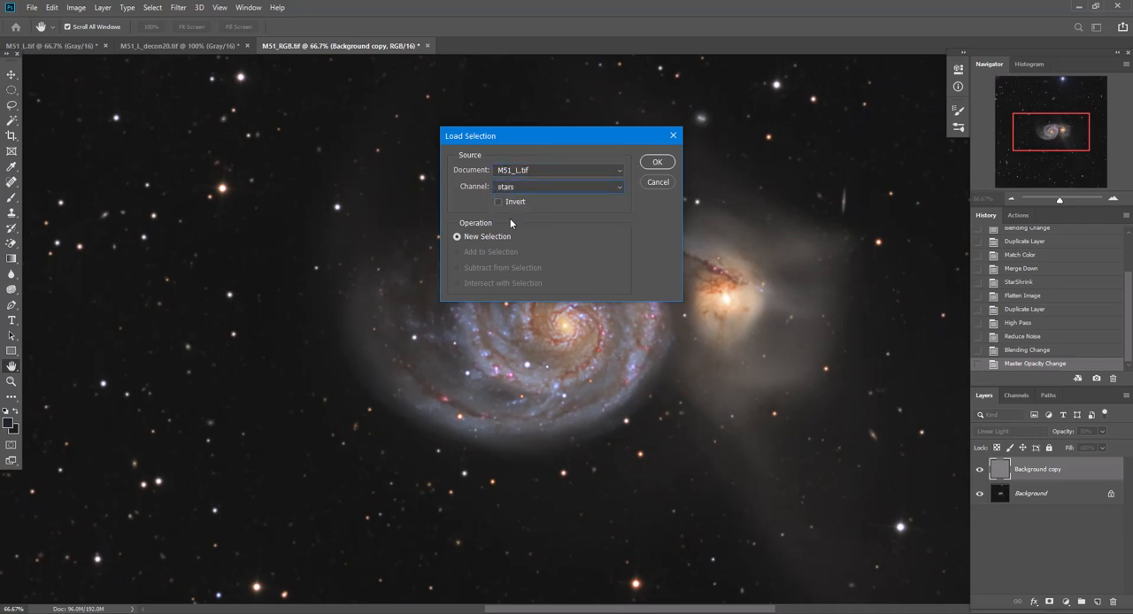
pyautogui.click(517, 170)
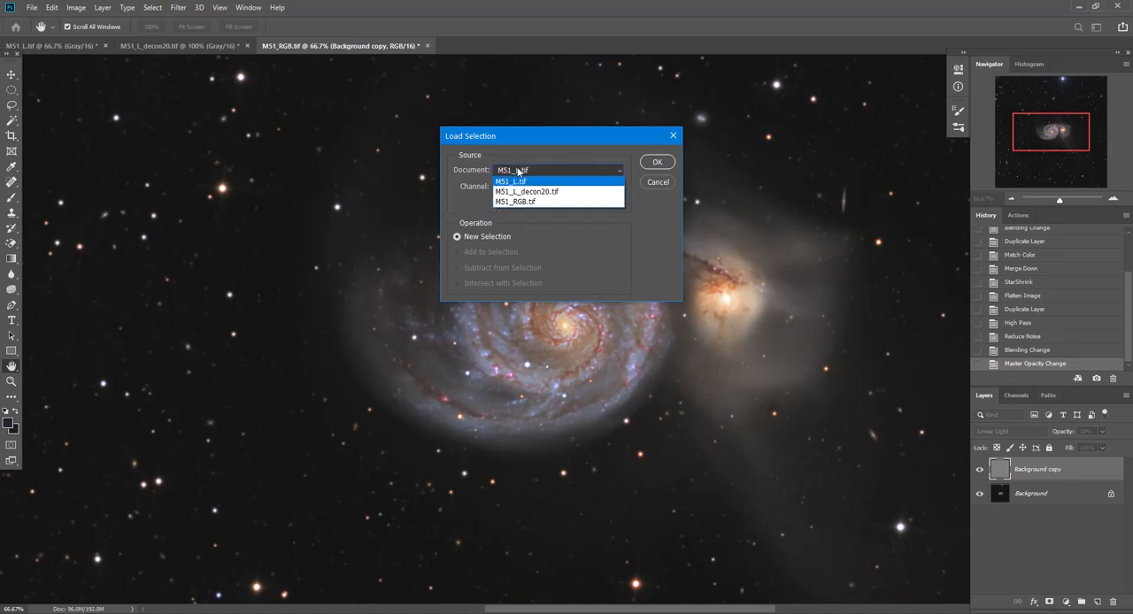
pyautogui.click(518, 182)
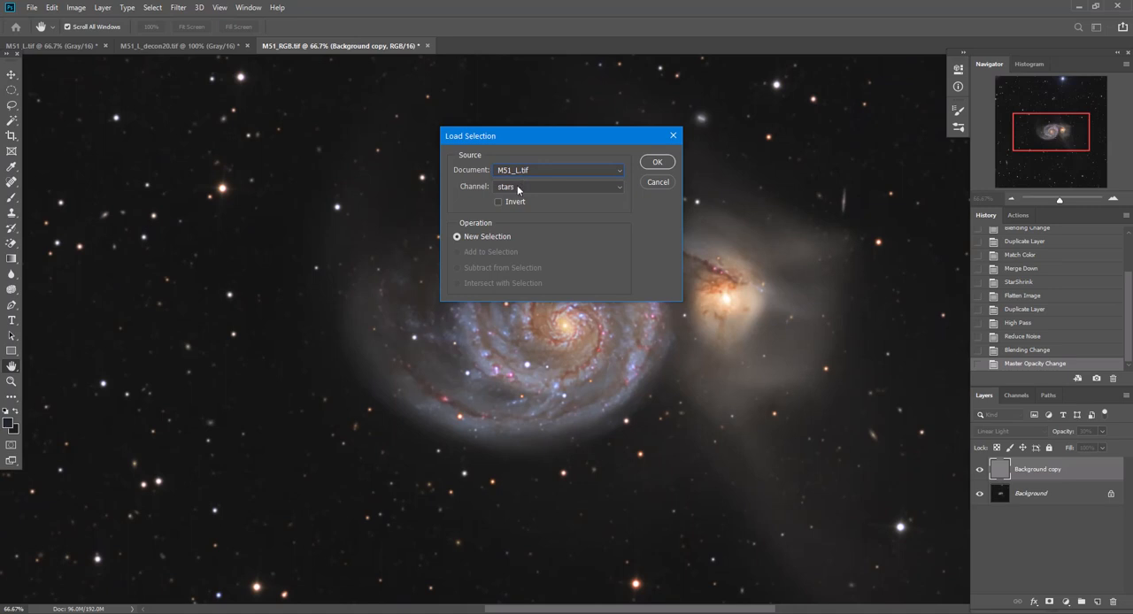
pyautogui.click(655, 164)
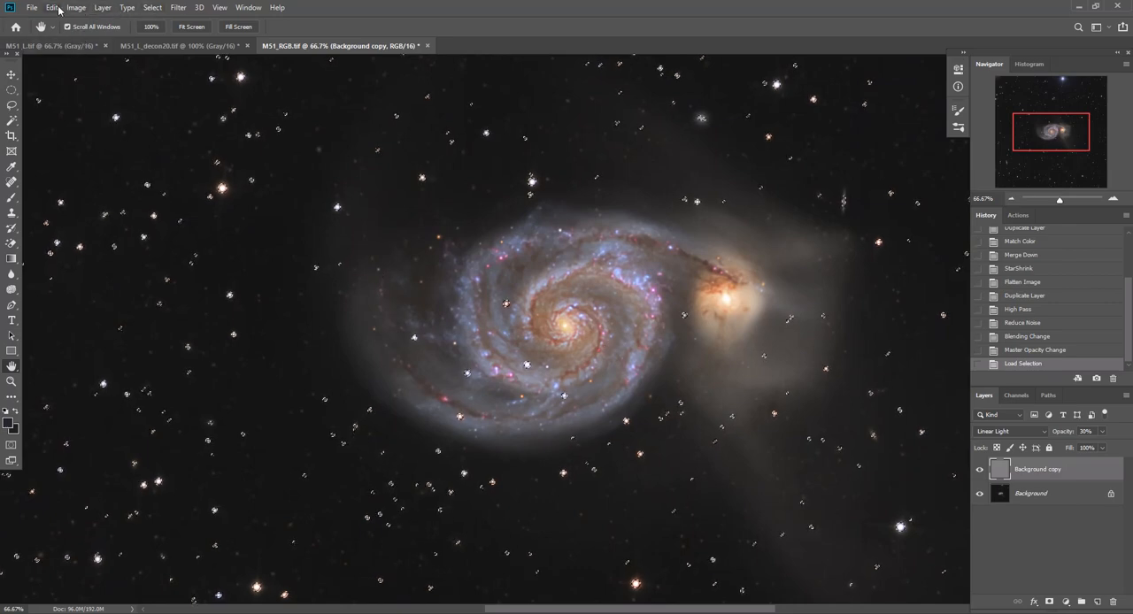
# Add a layer mask to the Background copy layer that reveals the loaded selection
pyautogui.click(101, 8)
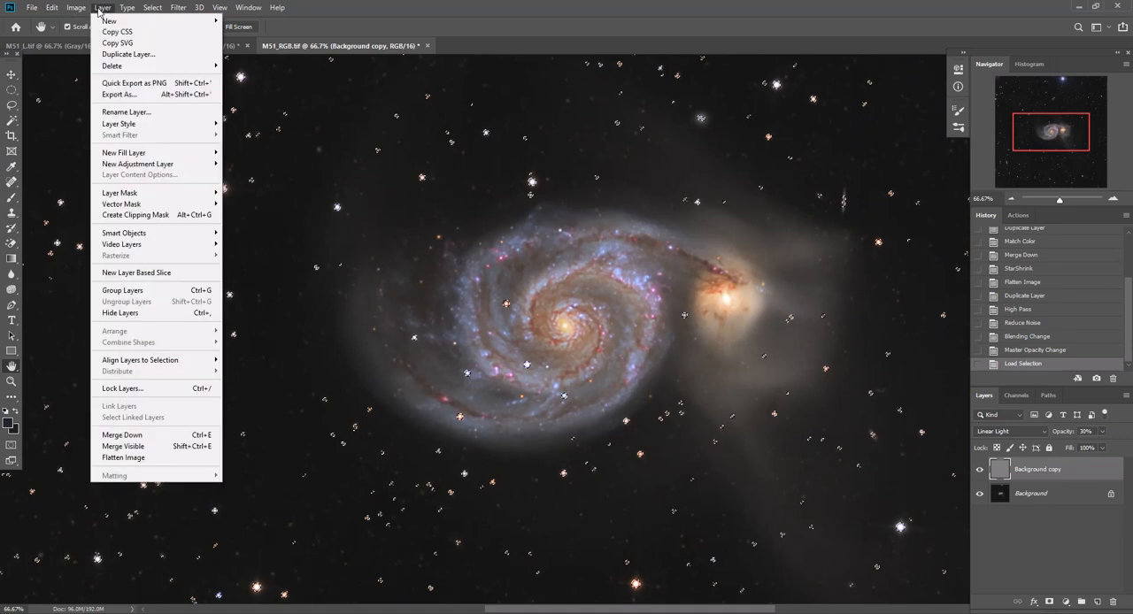
pyautogui.moveTo(124, 192)
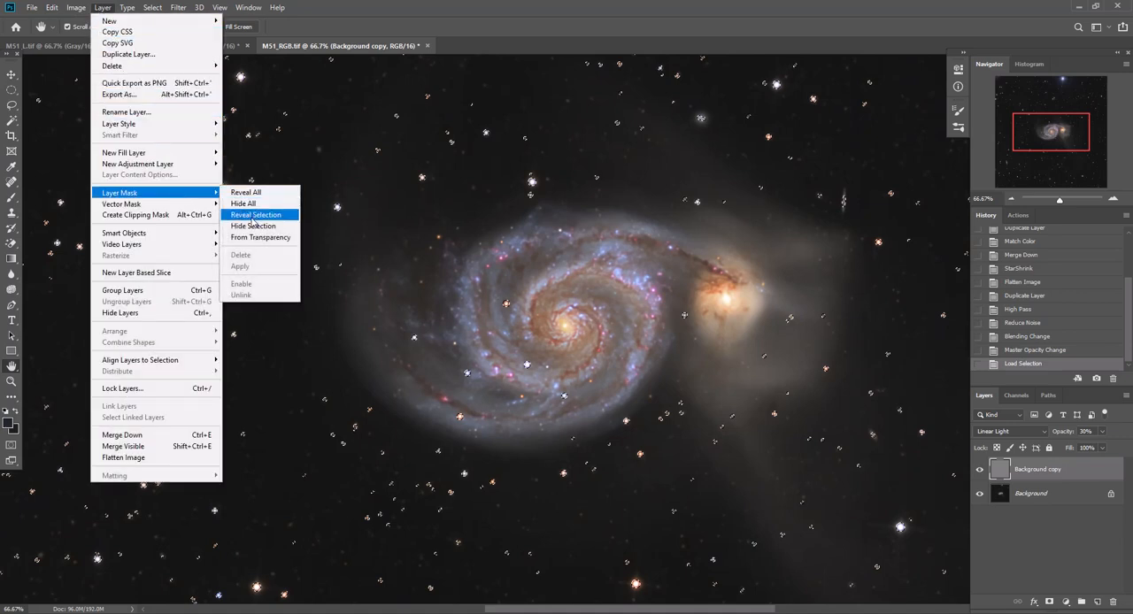
pyautogui.click(253, 215)
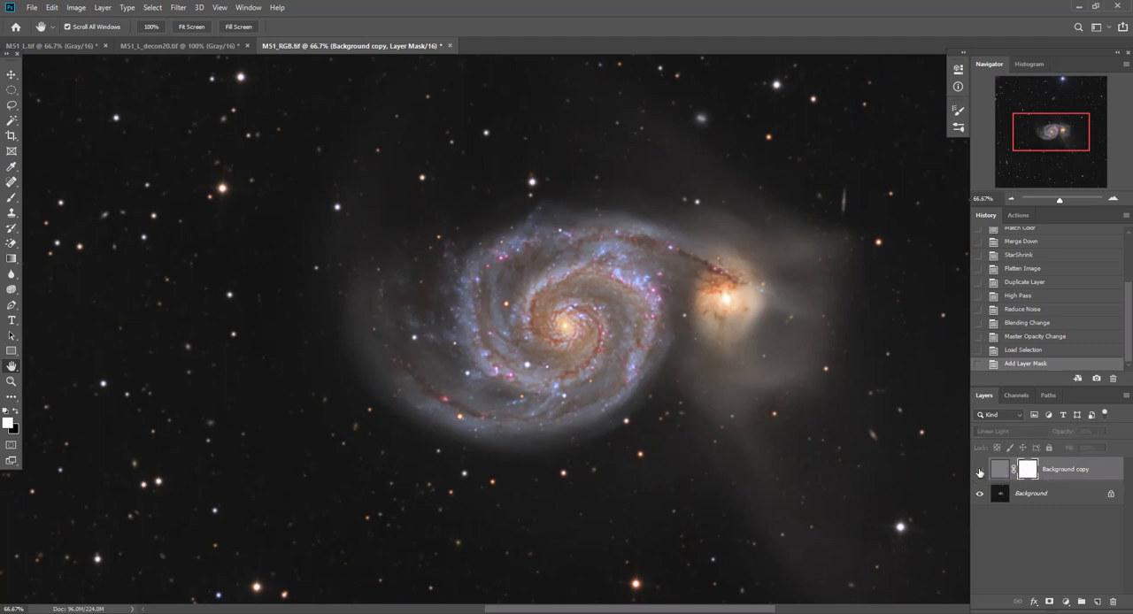
# Compare the stars and galaxy with the newly masked Background copy layer hidden and shown
pyautogui.click(980, 470)
pyautogui.click(980, 470)
pyautogui.click(980, 470)
pyautogui.click(980, 470)
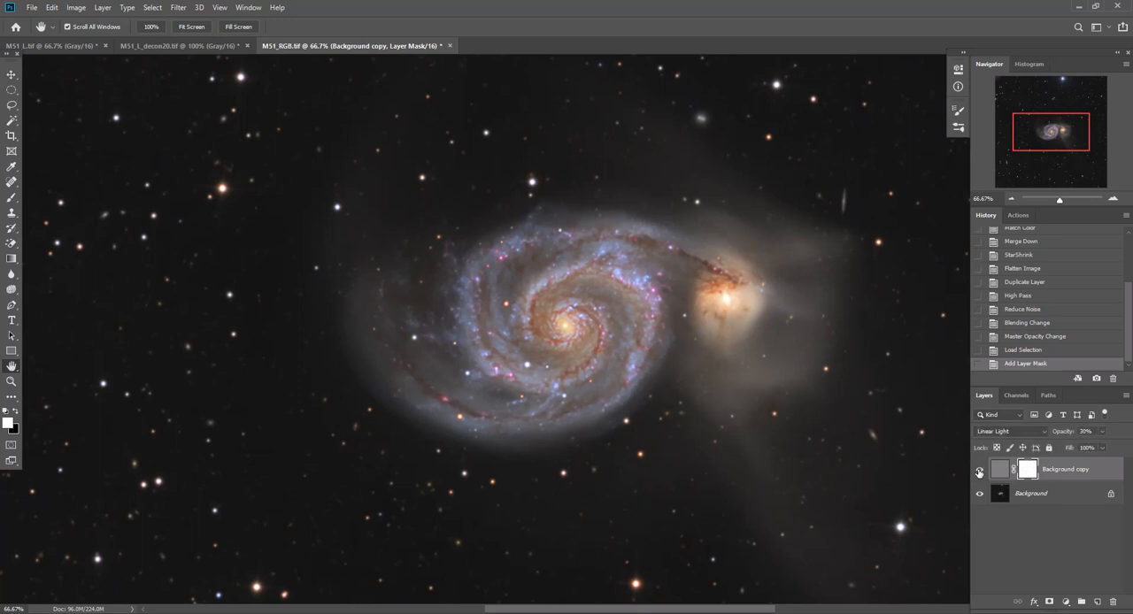
pyautogui.click(980, 470)
pyautogui.click(980, 470)
pyautogui.click(979, 470)
pyautogui.click(980, 470)
pyautogui.click(980, 470)
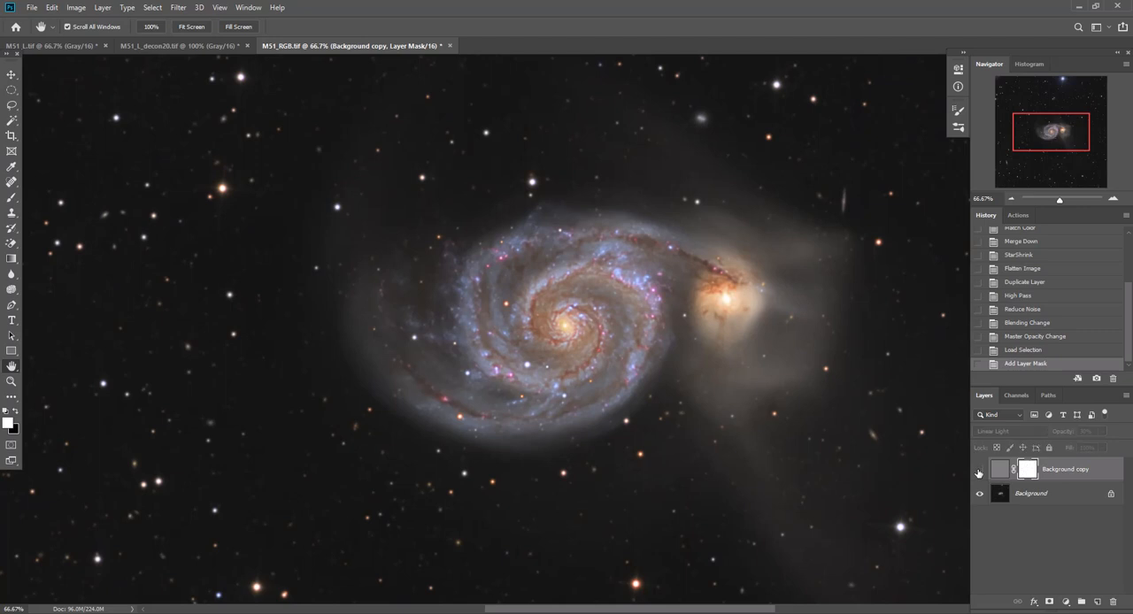
pyautogui.click(980, 470)
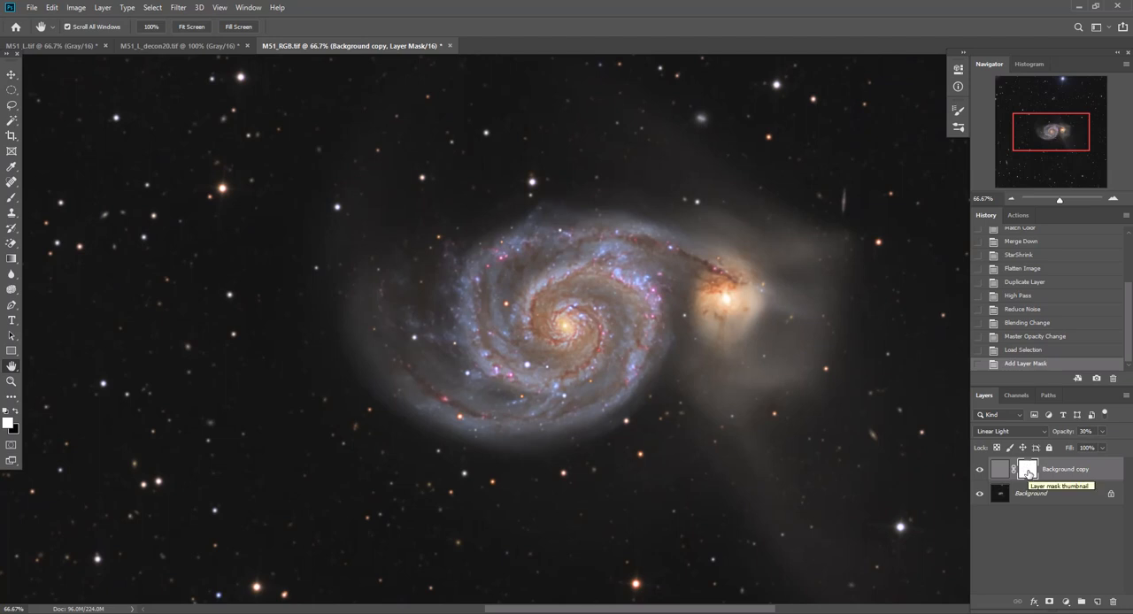
# Refine the Background copy layer mask with Select and Mask, shifting the edge to -46% and feathering it 2.6 px
pyautogui.rightClick(1028, 474)
pyautogui.click(1030, 558)
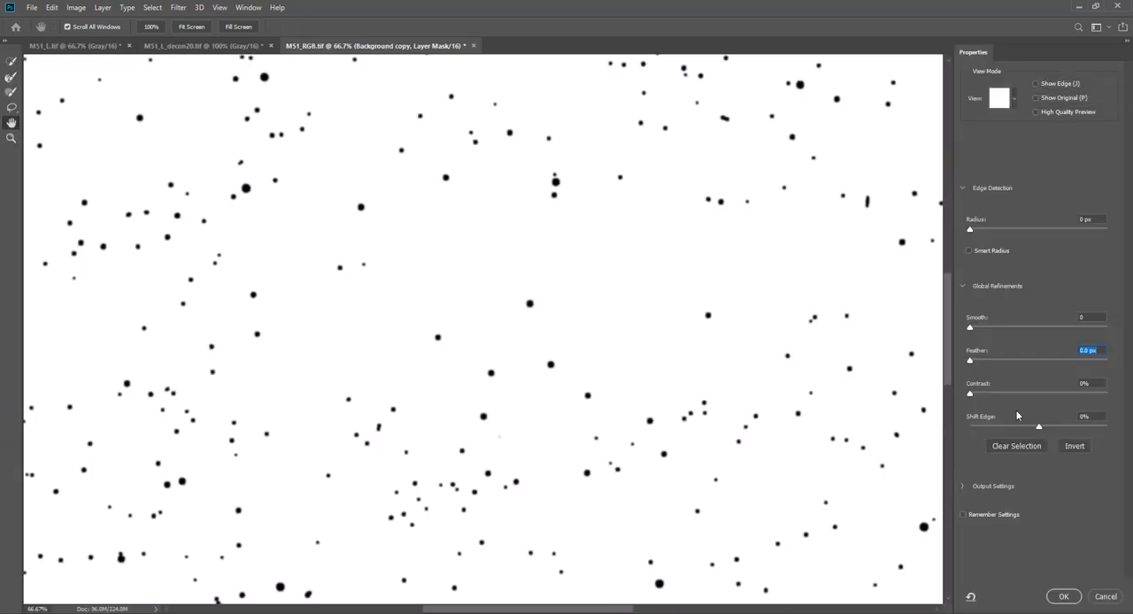
pyautogui.moveTo(1040, 431); pyautogui.dragTo(1008, 439)
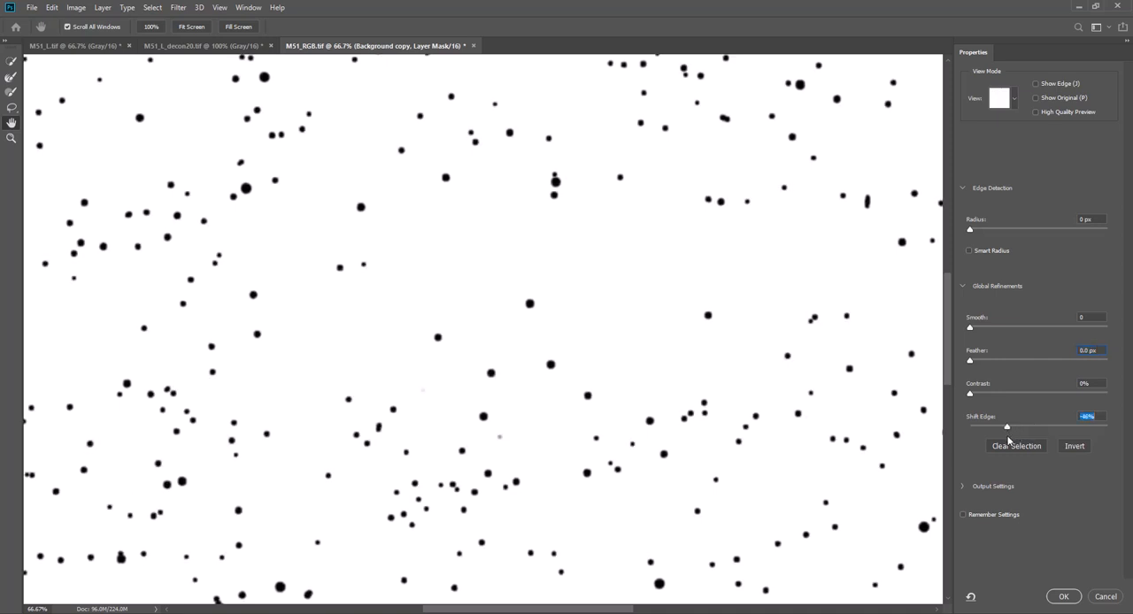
pyautogui.moveTo(968, 363); pyautogui.dragTo(989, 364)
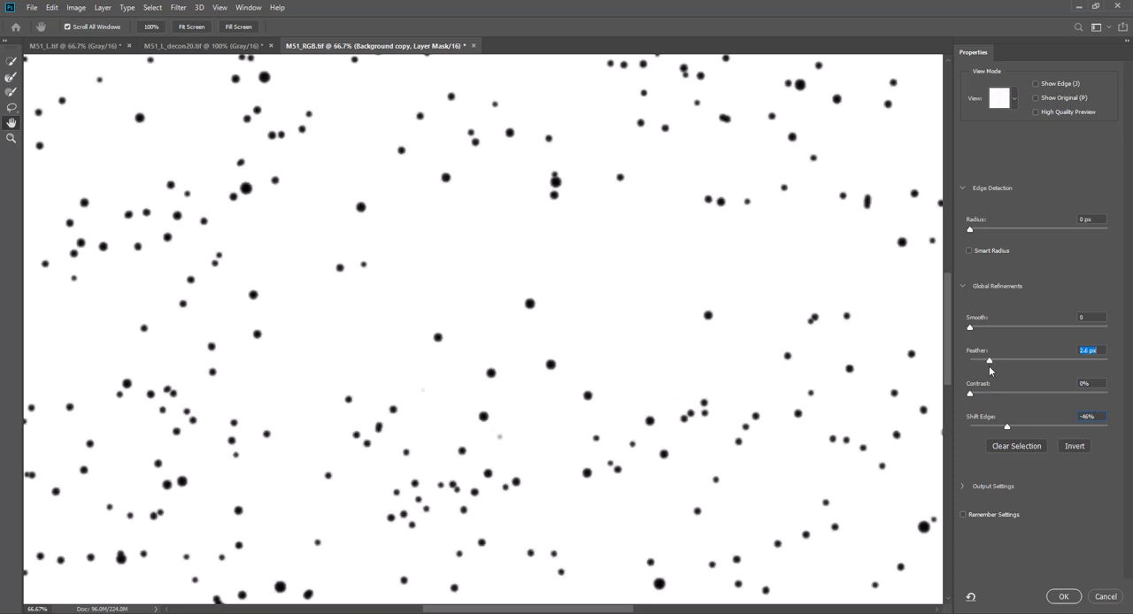
pyautogui.click(1064, 596)
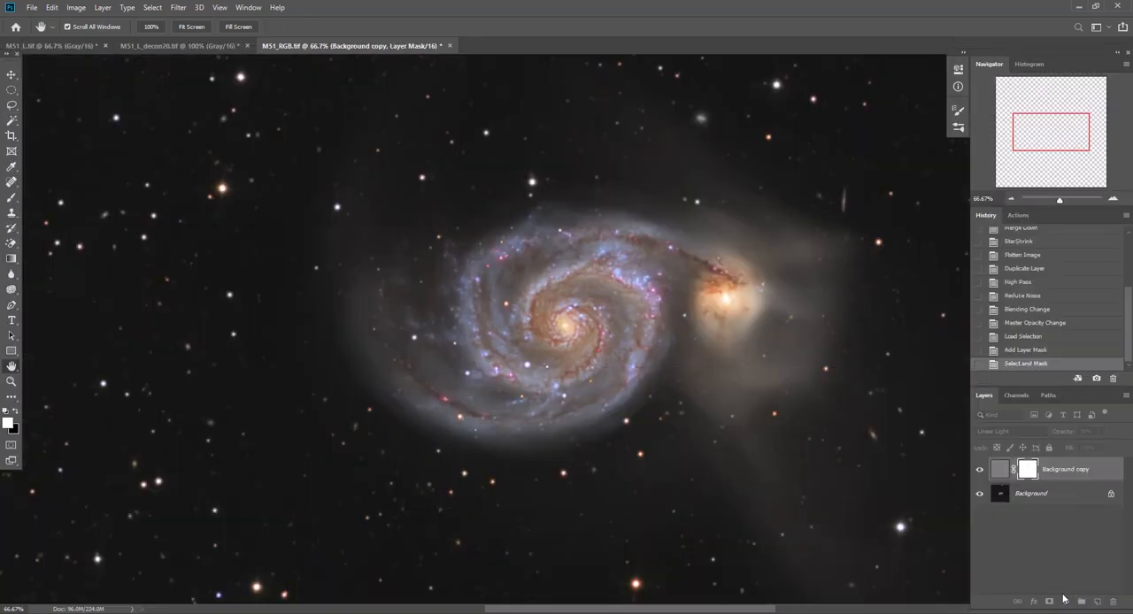
# Check the effect of the refined mask by comparing the image with the Background copy layer hidden and shown
pyautogui.click(980, 471)
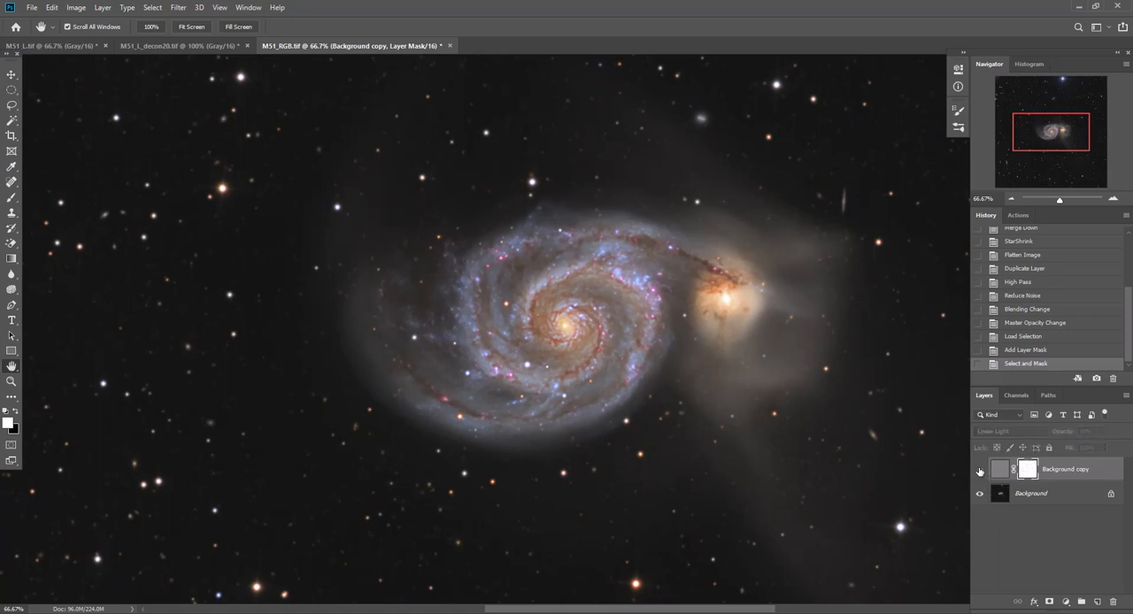
pyautogui.click(980, 471)
pyautogui.click(980, 471)
pyautogui.click(979, 471)
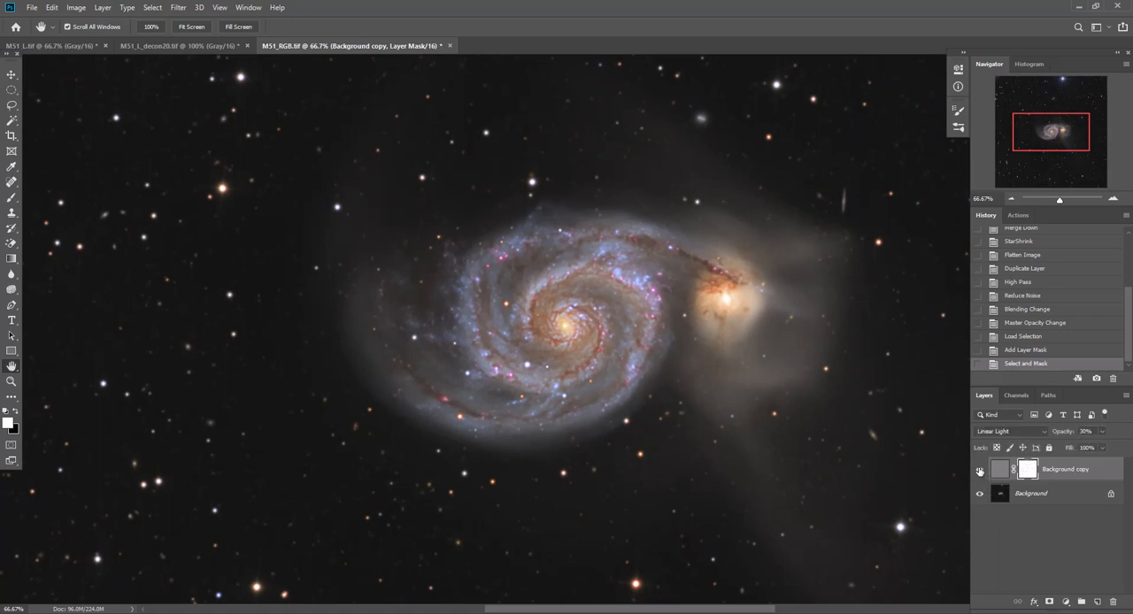
pyautogui.click(980, 471)
pyautogui.click(980, 471)
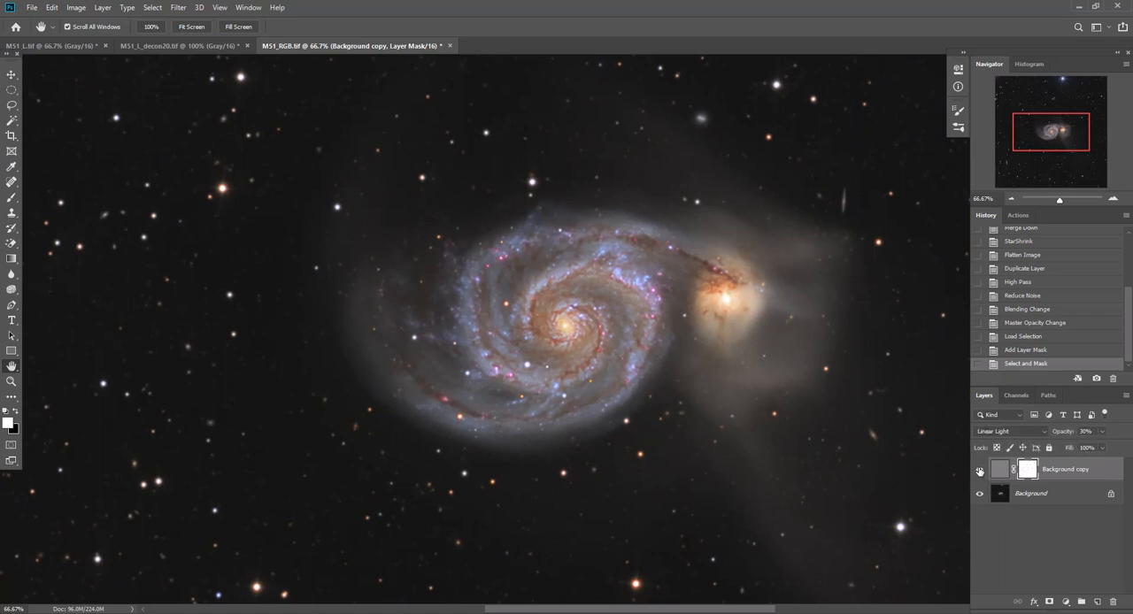
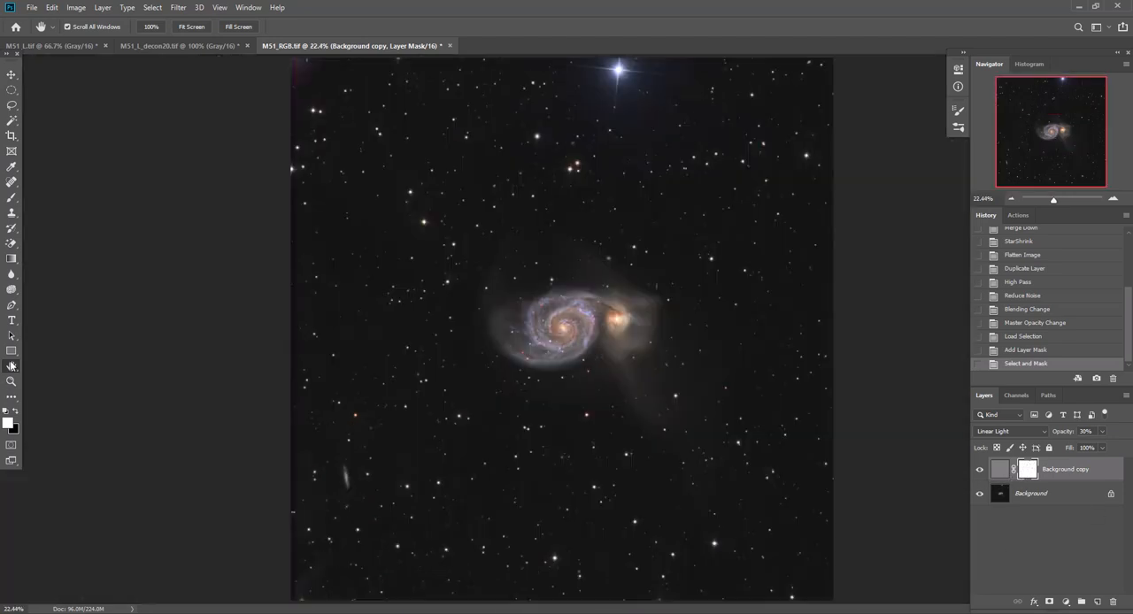
# Paint a black ring around the galaxy pair on the Background copy layer mask with an 800 px brush
pyautogui.doubleClick(13, 366)
pyautogui.click(17, 412)
pyautogui.click(10, 202)
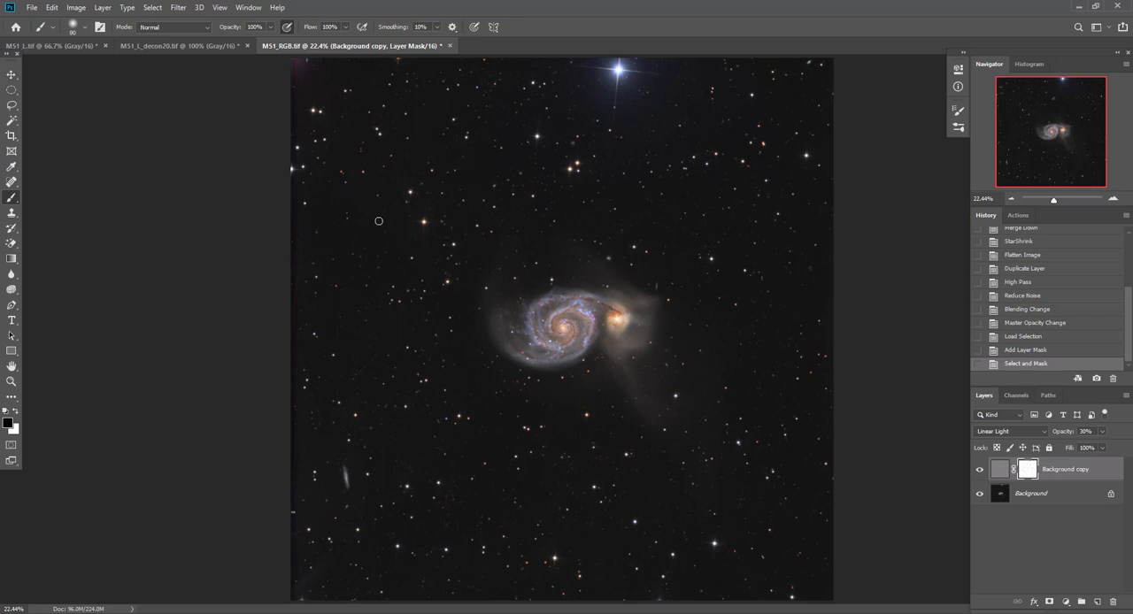
pyautogui.press(']')
pyautogui.press(']')
pyautogui.press(']')
pyautogui.press(']')
pyautogui.press(']')
pyautogui.press(']')
pyautogui.press(']')
pyautogui.press(']')
pyautogui.press(']')
pyautogui.press(']')
pyautogui.press(']')
pyautogui.press(']')
pyautogui.press(']')
pyautogui.click(563, 213)
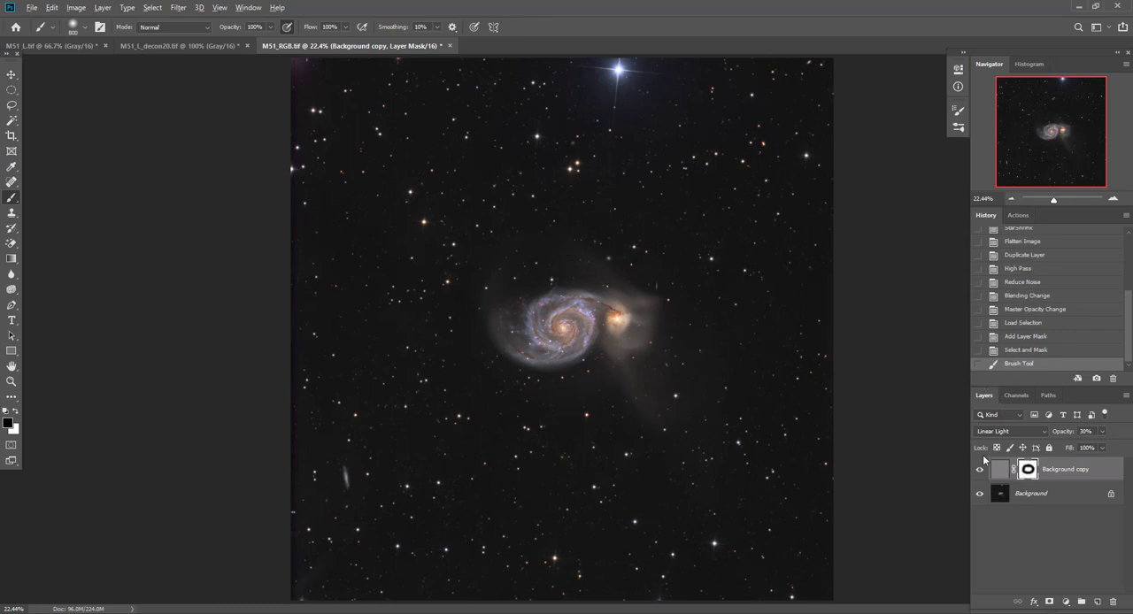
# Display the layer mask on its own, paint everything outside the galaxy area black, and return to the image view
pyautogui.keyDown('alt'); pyautogui.click(1030, 472); pyautogui.keyUp('alt')
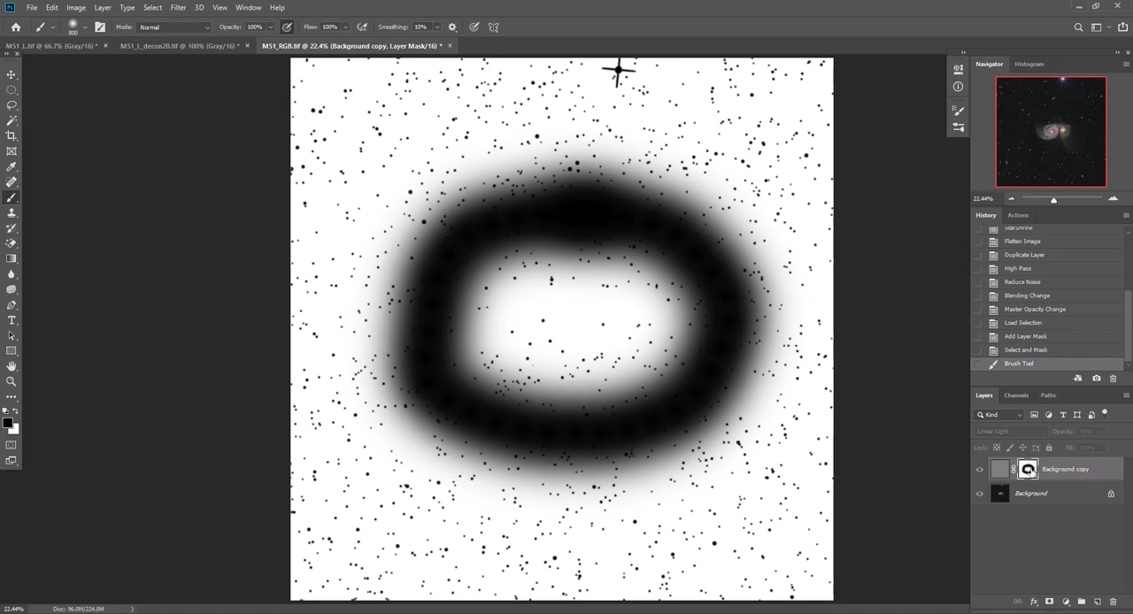
pyautogui.moveTo(796, 84)
pyautogui.mouseDown()
pyautogui.moveTo(429, 87)
pyautogui.moveTo(492, 42)
pyautogui.moveTo(797, 78)
pyautogui.moveTo(312, 21)
pyautogui.moveTo(324, 49)
pyautogui.moveTo(274, 71)
pyautogui.moveTo(459, 125)
pyautogui.moveTo(719, 127)
pyautogui.moveTo(806, 163)
pyautogui.moveTo(793, 189)
pyautogui.moveTo(603, 163)
pyautogui.moveTo(410, 165)
pyautogui.moveTo(362, 141)
pyautogui.moveTo(345, 98)
pyautogui.moveTo(297, 127)
pyautogui.moveTo(440, 151)
pyautogui.moveTo(468, 144)
pyautogui.moveTo(431, 123)
pyautogui.moveTo(379, 153)
pyautogui.moveTo(339, 201)
pyautogui.moveTo(315, 188)
pyautogui.moveTo(325, 225)
pyautogui.moveTo(394, 259)
pyautogui.moveTo(452, 196)
pyautogui.moveTo(619, 194)
pyautogui.moveTo(462, 184)
pyautogui.moveTo(409, 206)
pyautogui.moveTo(356, 315)
pyautogui.moveTo(338, 315)
pyautogui.moveTo(317, 283)
pyautogui.moveTo(330, 335)
pyautogui.moveTo(390, 314)
pyautogui.moveTo(320, 534)
pyautogui.moveTo(268, 534)
pyautogui.moveTo(294, 461)
pyautogui.moveTo(272, 594)
pyautogui.moveTo(755, 612)
pyautogui.moveTo(780, 608)
pyautogui.moveTo(732, 585)
pyautogui.moveTo(800, 578)
pyautogui.moveTo(722, 604)
pyautogui.moveTo(806, 599)
pyautogui.moveTo(823, 187)
pyautogui.moveTo(787, 440)
pyautogui.moveTo(741, 559)
pyautogui.moveTo(820, 544)
pyautogui.moveTo(803, 571)
pyautogui.moveTo(292, 536)
pyautogui.moveTo(608, 586)
pyautogui.moveTo(845, 537)
pyautogui.moveTo(779, 513)
pyautogui.moveTo(791, 286)
pyautogui.moveTo(754, 195)
pyautogui.moveTo(753, 291)
pyautogui.moveTo(703, 460)
pyautogui.moveTo(726, 463)
pyautogui.moveTo(517, 467)
pyautogui.moveTo(731, 559)
pyautogui.mouseUp()
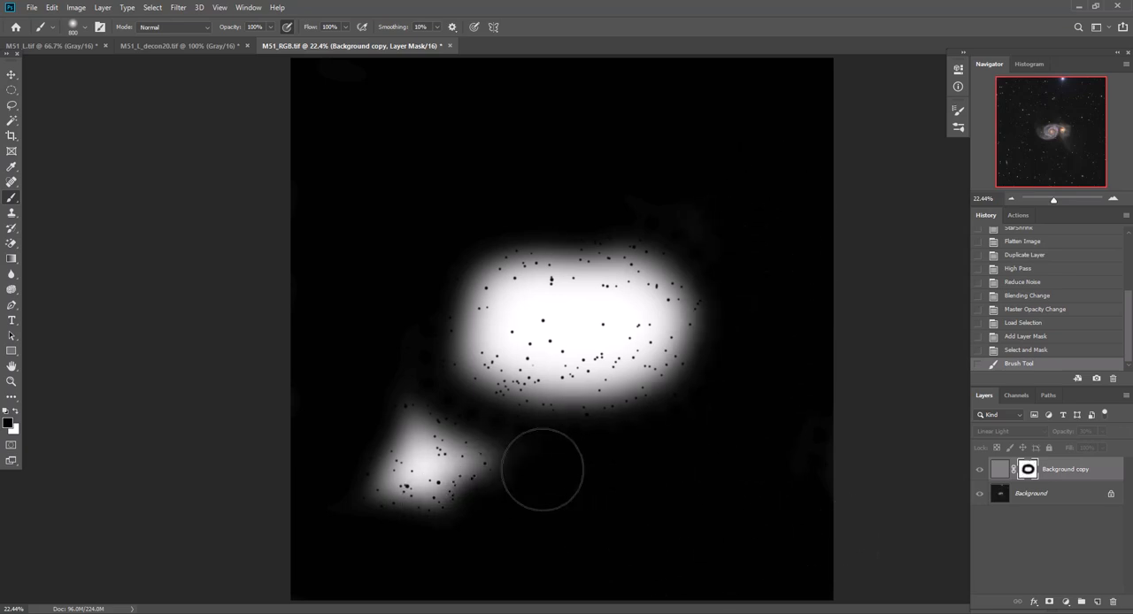
pyautogui.moveTo(577, 523)
pyautogui.mouseDown()
pyautogui.moveTo(405, 418)
pyautogui.moveTo(315, 437)
pyautogui.moveTo(447, 502)
pyautogui.moveTo(207, 455)
pyautogui.mouseUp()
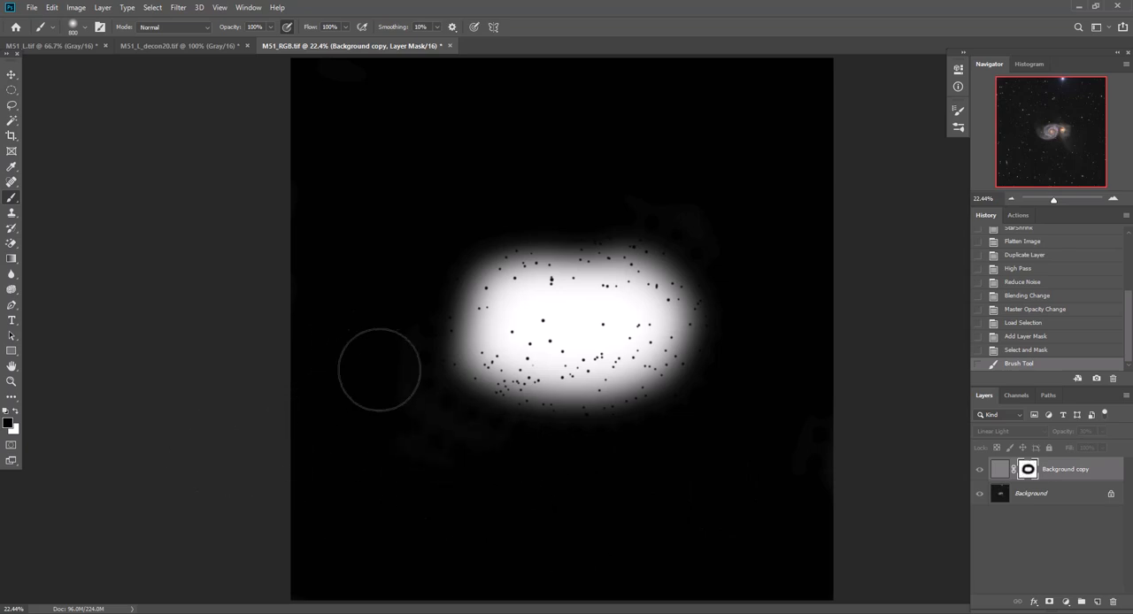
pyautogui.moveTo(379, 369)
pyautogui.mouseDown()
pyautogui.moveTo(480, 440)
pyautogui.moveTo(405, 468)
pyautogui.mouseUp()
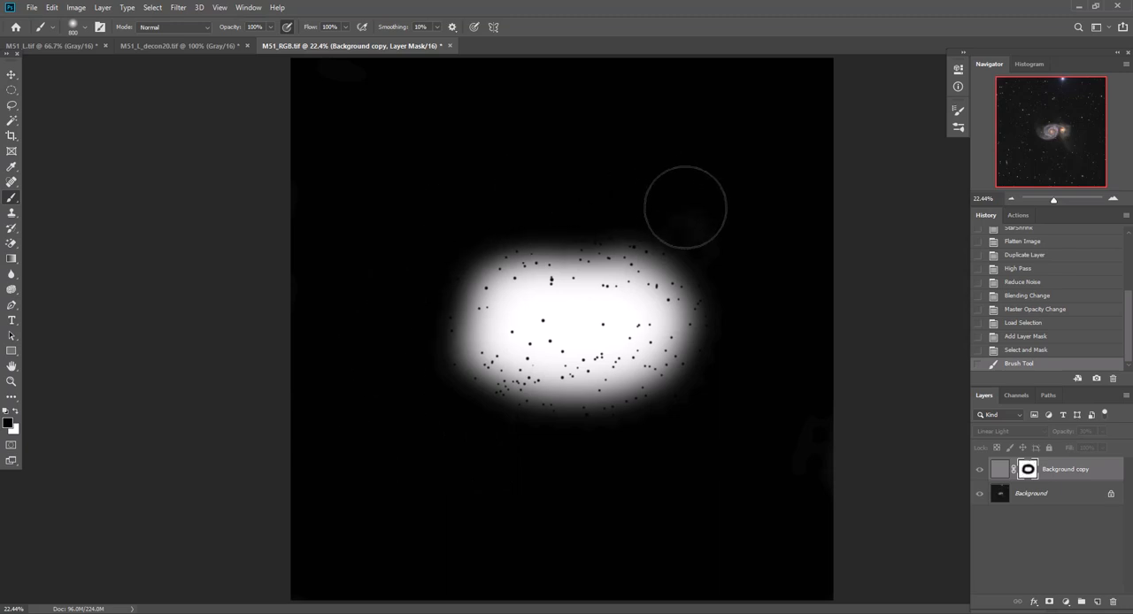
pyautogui.moveTo(685, 208)
pyautogui.mouseDown()
pyautogui.moveTo(786, 308)
pyautogui.moveTo(809, 559)
pyautogui.moveTo(818, 177)
pyautogui.moveTo(617, 162)
pyautogui.moveTo(629, 182)
pyautogui.moveTo(349, 174)
pyautogui.mouseUp()
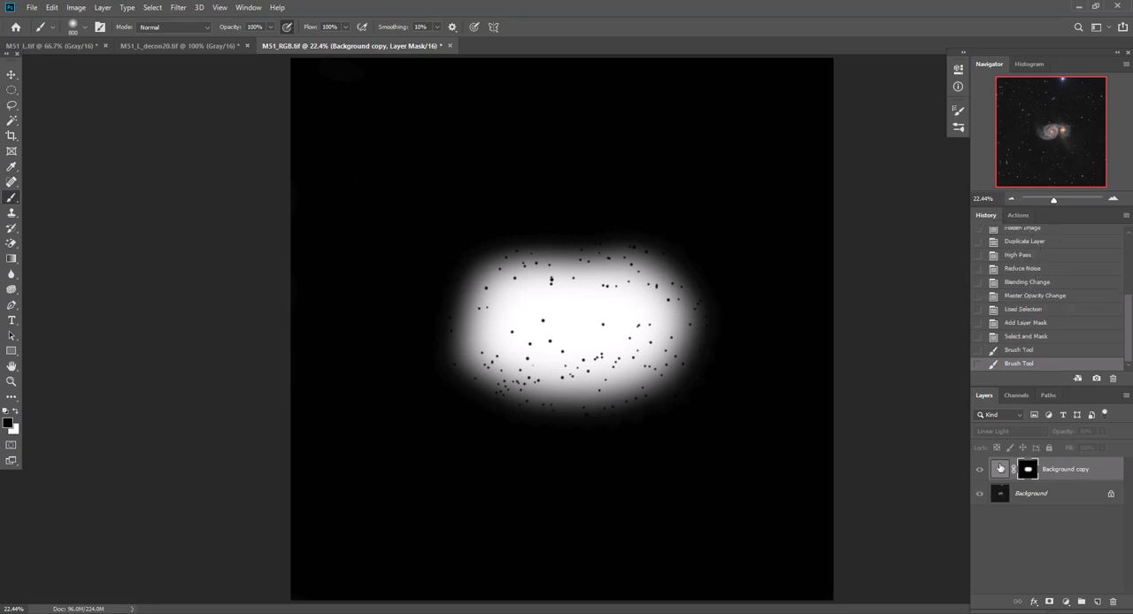
pyautogui.click(1000, 469)
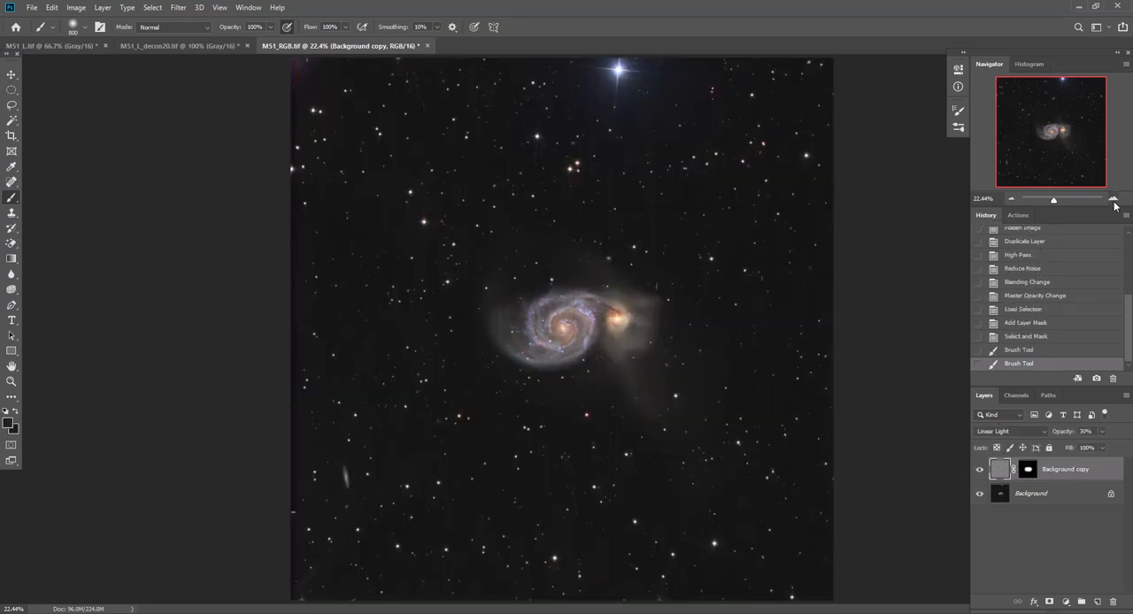
# Paint black over the remaining small stars in and around the galaxy on the layer mask with a 25 px brush
pyautogui.click(1113, 200)
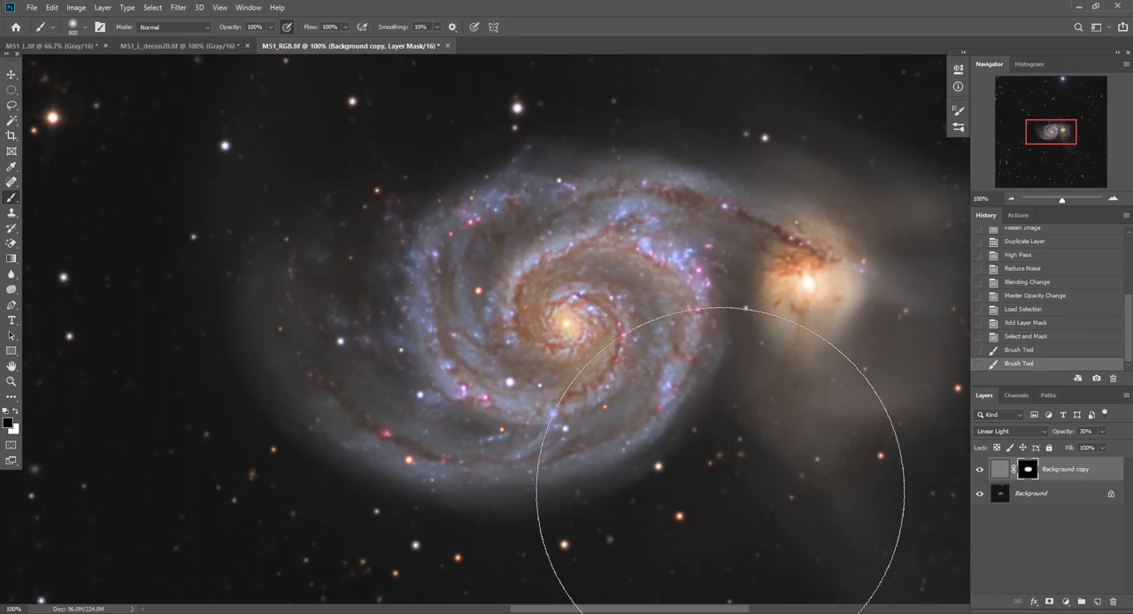
pyautogui.press('[')
pyautogui.press('[')
pyautogui.press('[')
pyautogui.press('[')
pyautogui.press('[')
pyautogui.press('[')
pyautogui.press('[')
pyautogui.press('[')
pyautogui.press('[')
pyautogui.press('[')
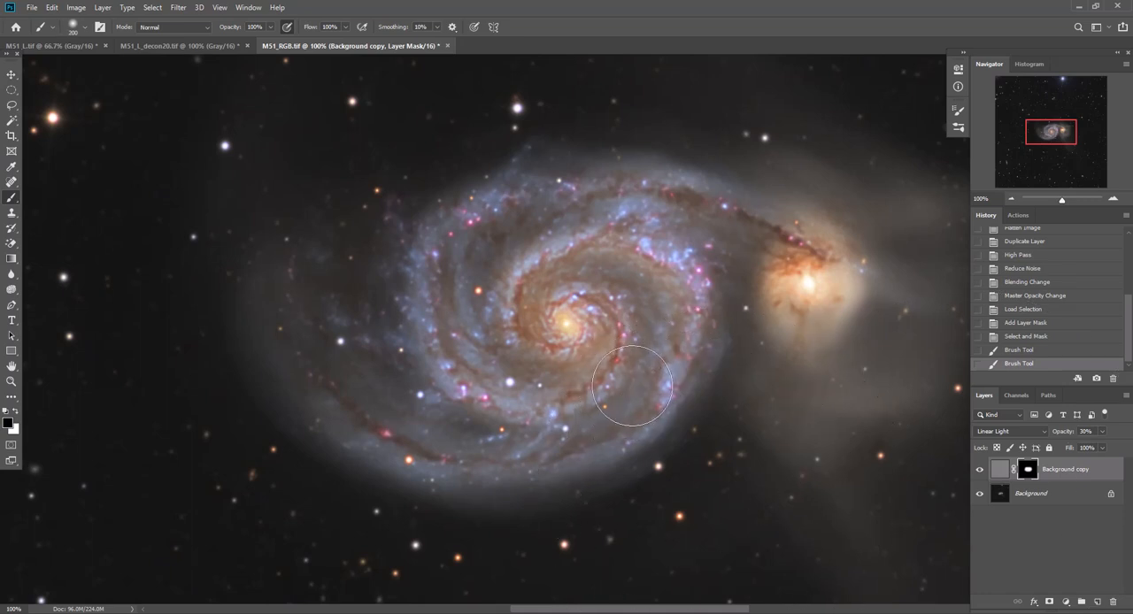
pyautogui.press('[')
pyautogui.press('[')
pyautogui.press('[')
pyautogui.press('[')
pyautogui.press('[')
pyautogui.press('[')
pyautogui.press('[')
pyautogui.press('[')
pyautogui.press('[')
pyautogui.press('[')
pyautogui.click(470, 199)
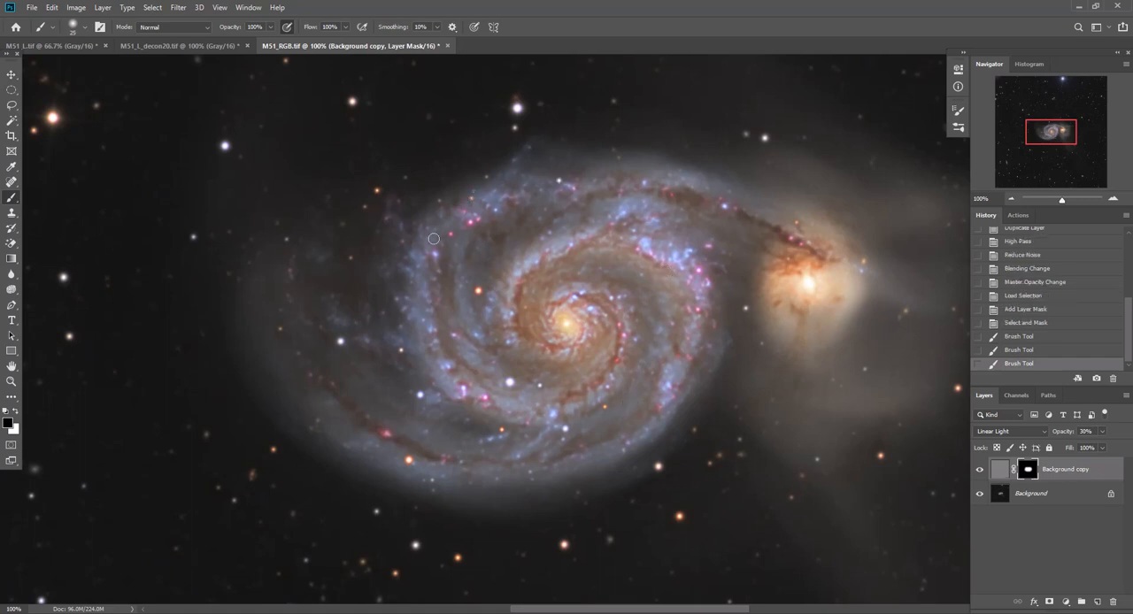
pyautogui.click(400, 351)
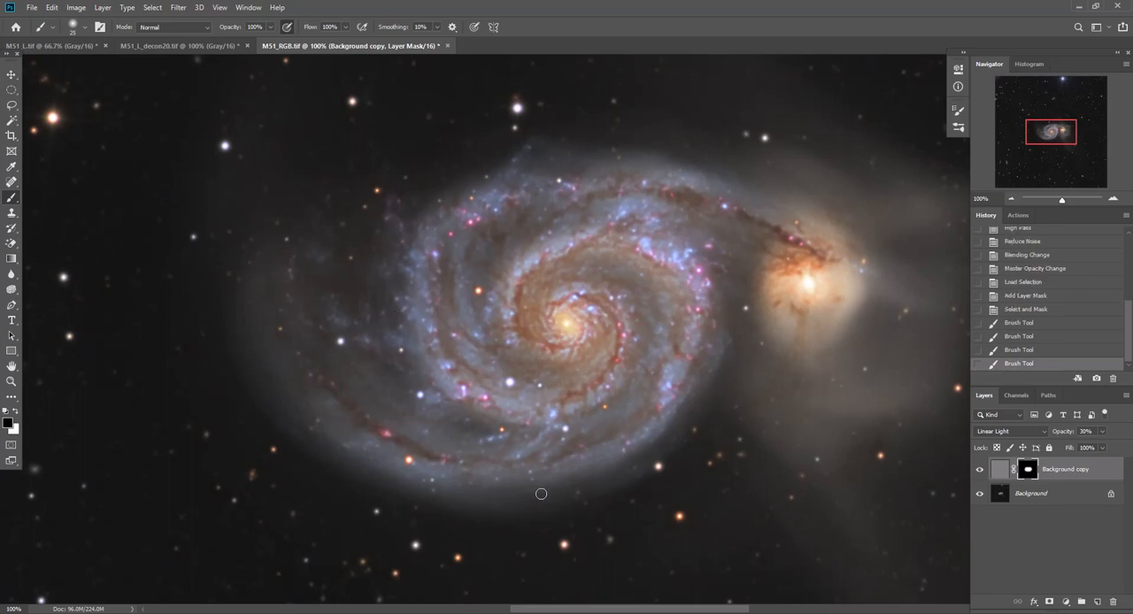
pyautogui.click(501, 429)
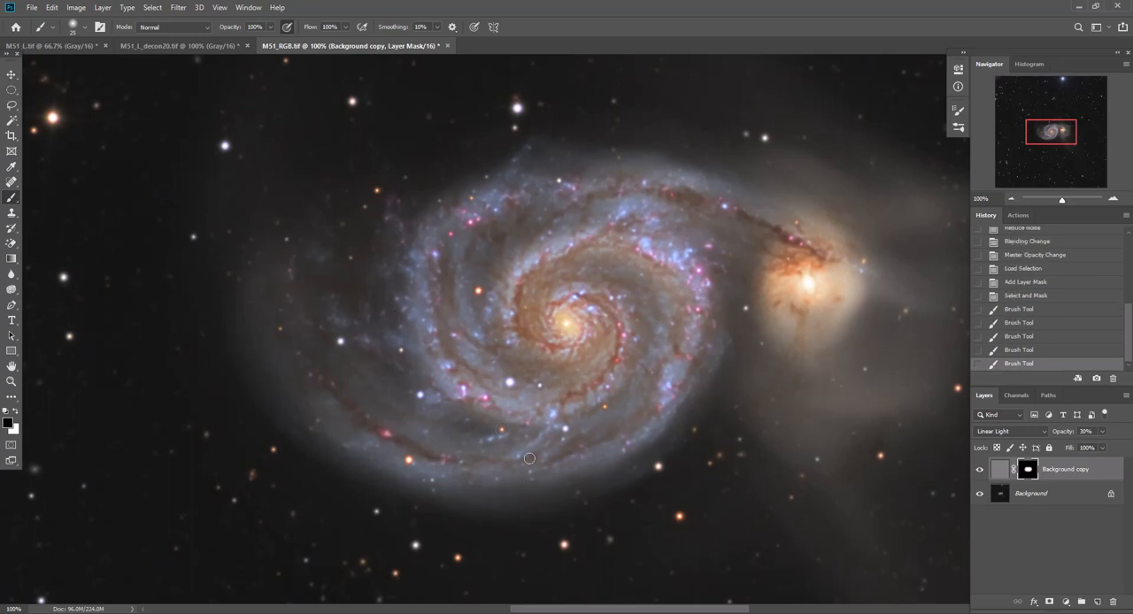
pyautogui.click(540, 386)
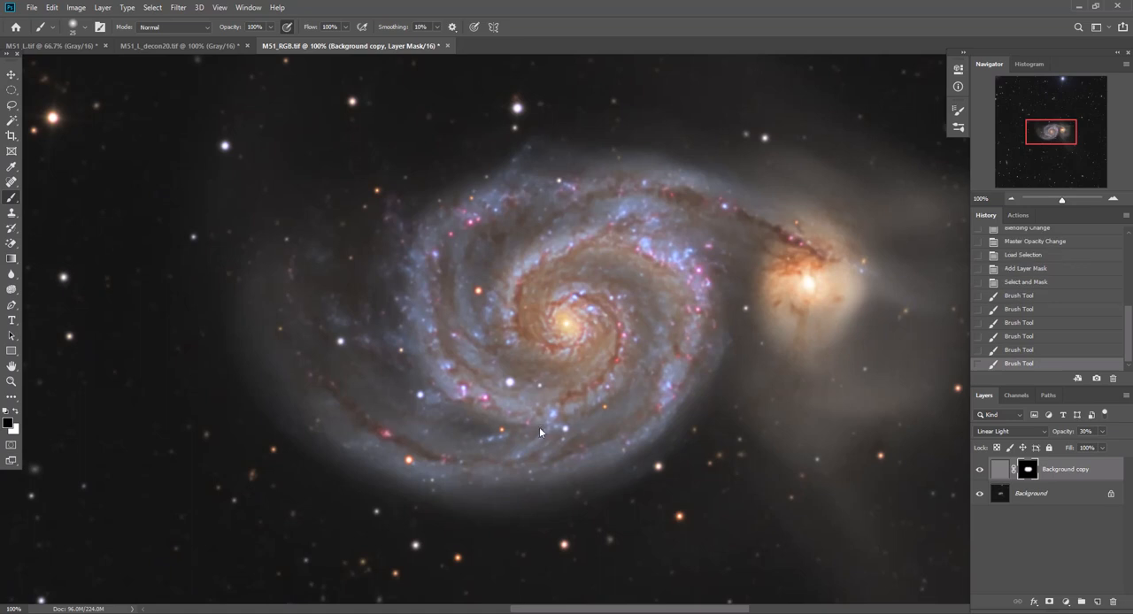
pyautogui.click(605, 408)
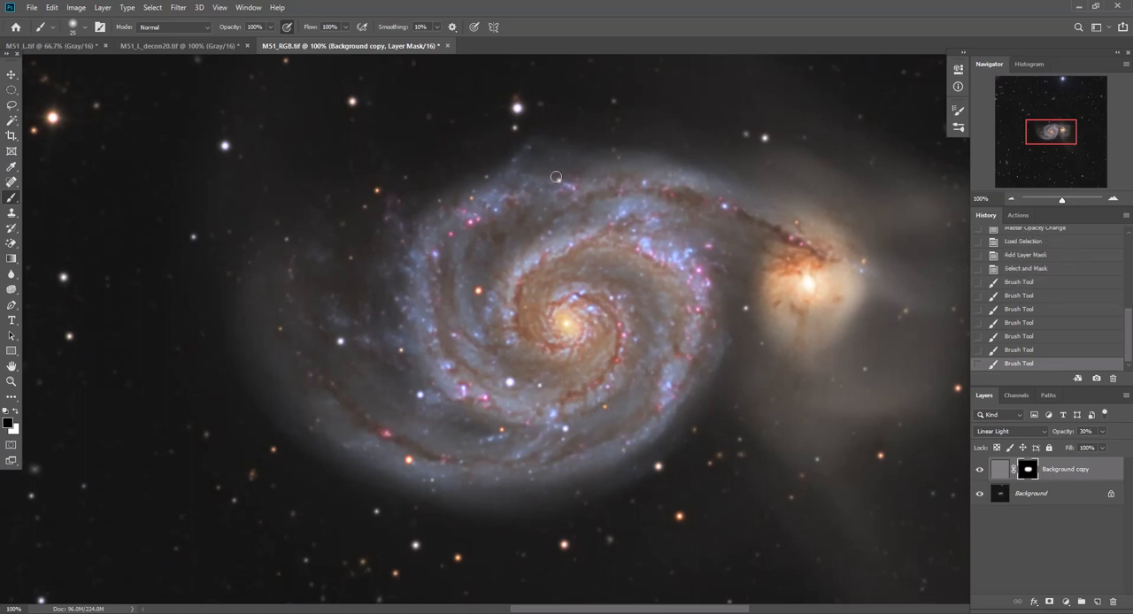
pyautogui.click(556, 177)
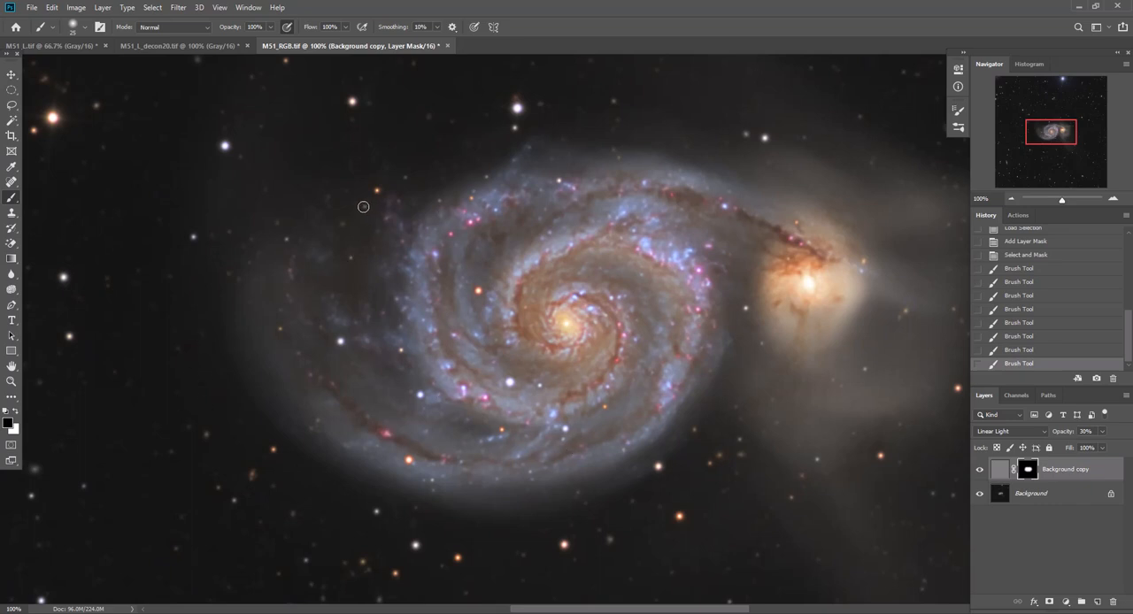
pyautogui.click(355, 254)
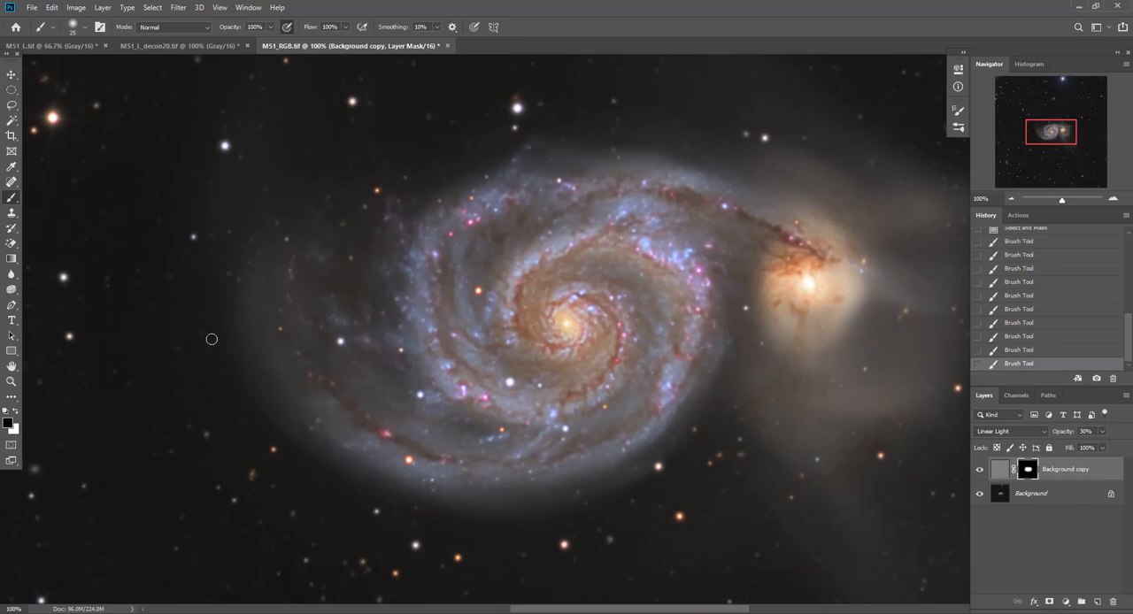
pyautogui.click(282, 330)
# Flatten the image and inspect the sharpened galaxy at full view and at 66.67% zoom
pyautogui.click(102, 8)
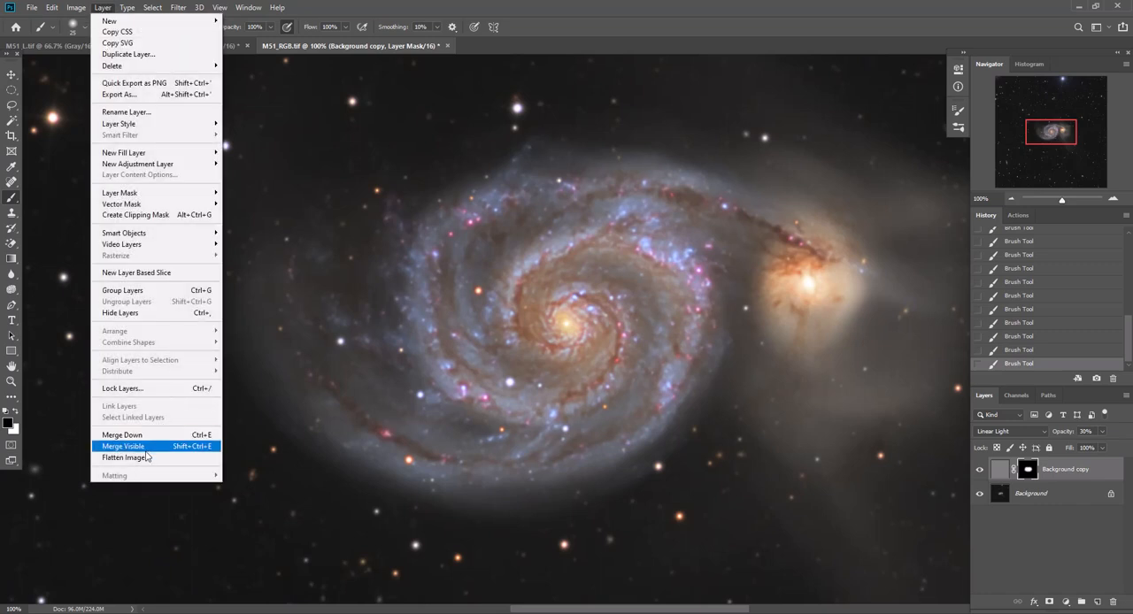
pyautogui.click(146, 457)
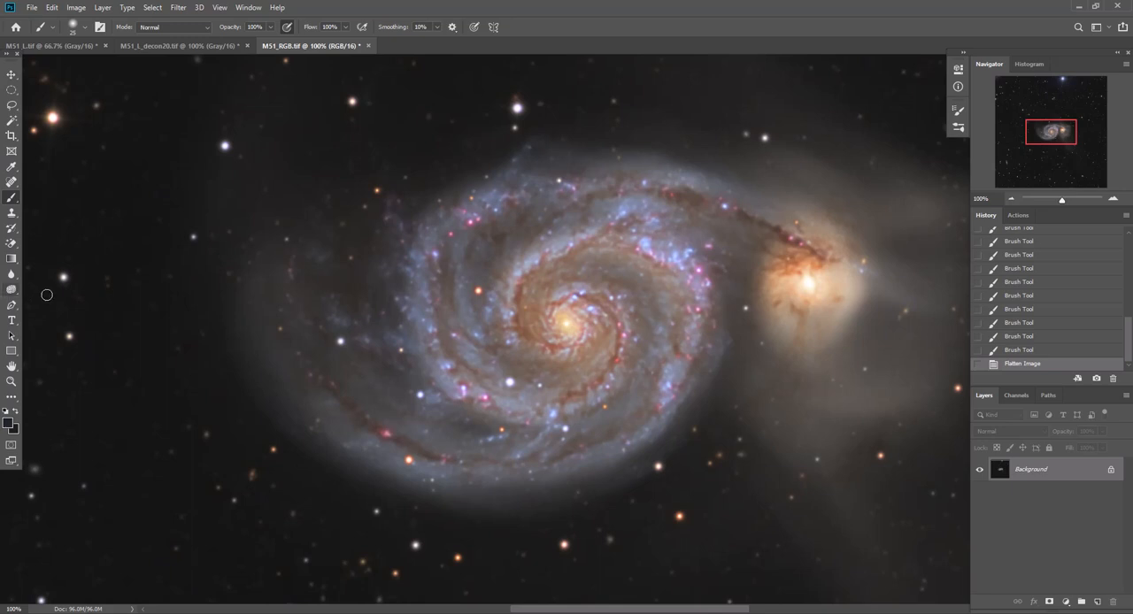
pyautogui.doubleClick(11, 368)
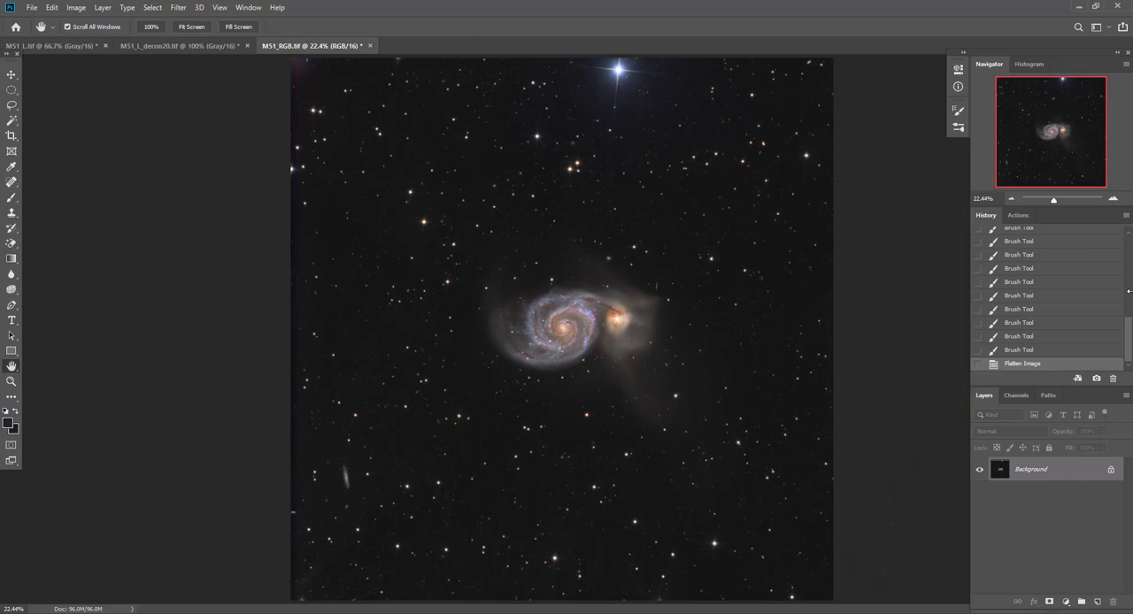
pyautogui.click(1115, 199)
pyautogui.click(1115, 199)
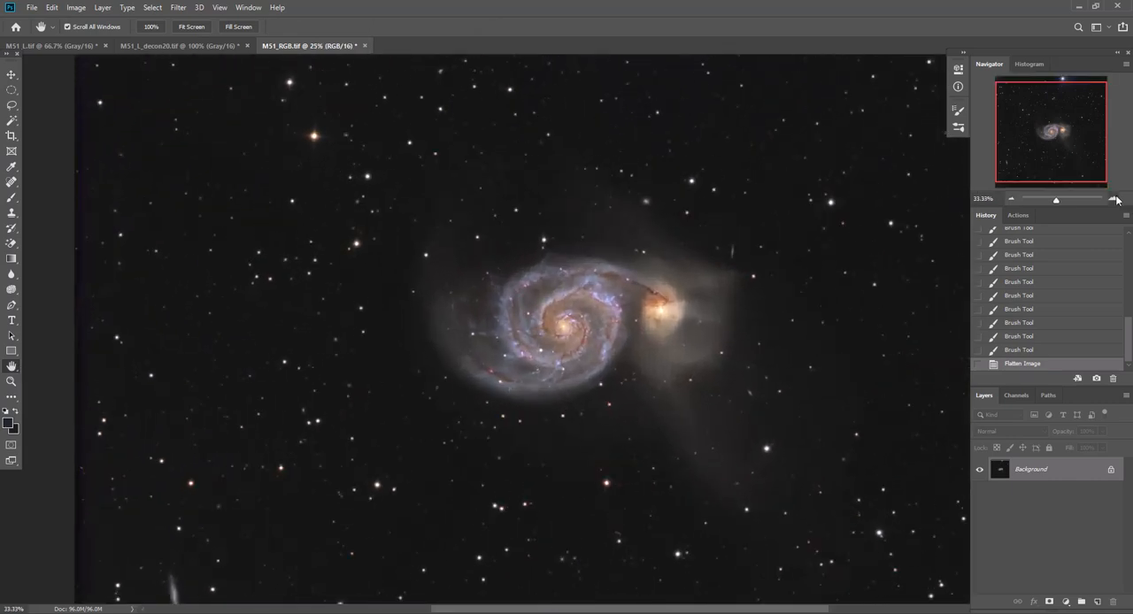
pyautogui.click(1114, 199)
pyautogui.click(1114, 200)
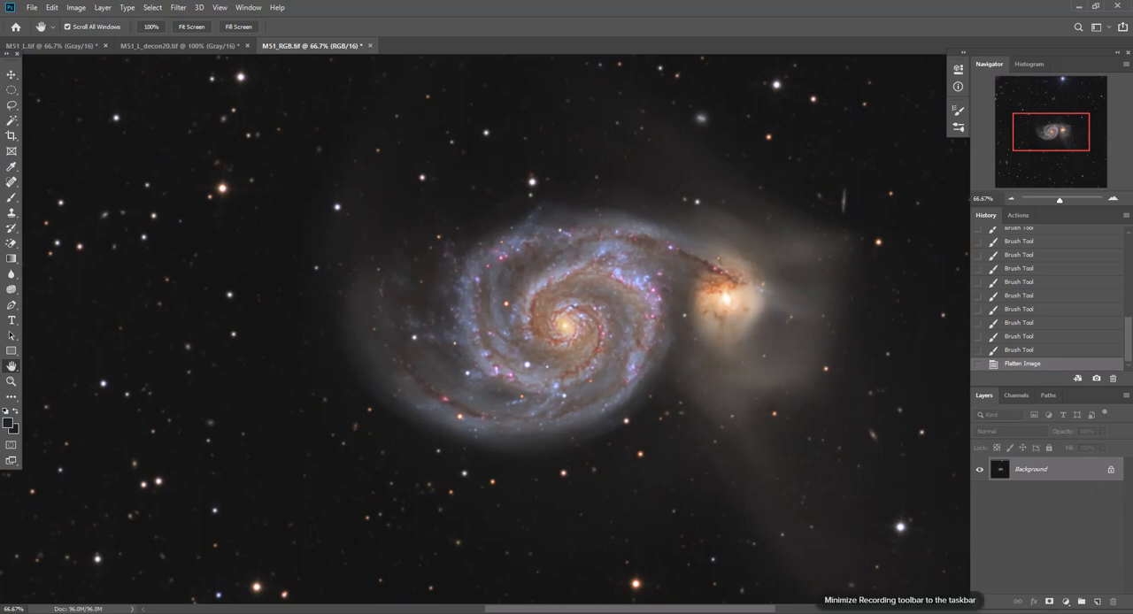
pyautogui.moveTo(1081, 475); pyautogui.dragTo(1096, 602)
pyautogui.click(177, 8)
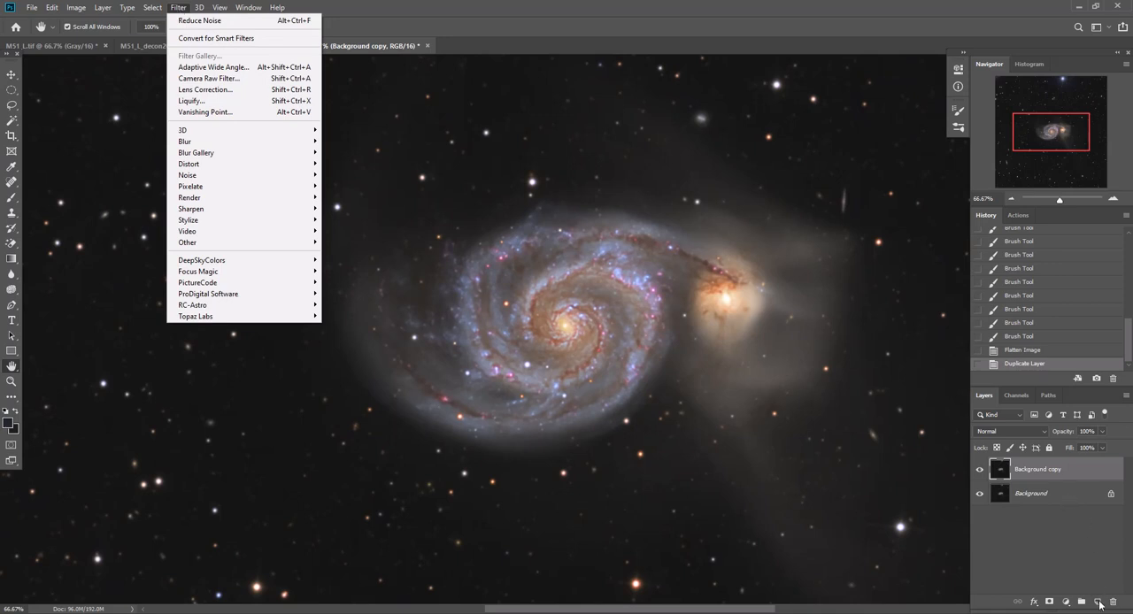
pyautogui.click(1036, 352)
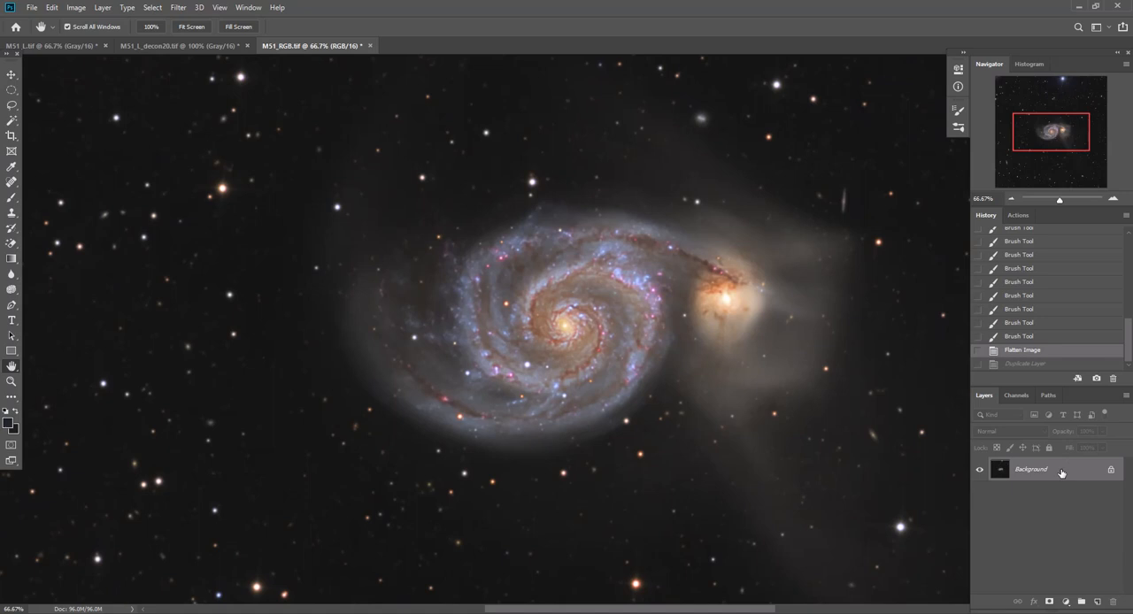
# Apply the Camera Raw Filter with Clarity 50 to a duplicate of the Background layer and set the duplicate's opacity to 30%
pyautogui.moveTo(1061, 473); pyautogui.dragTo(1098, 602)
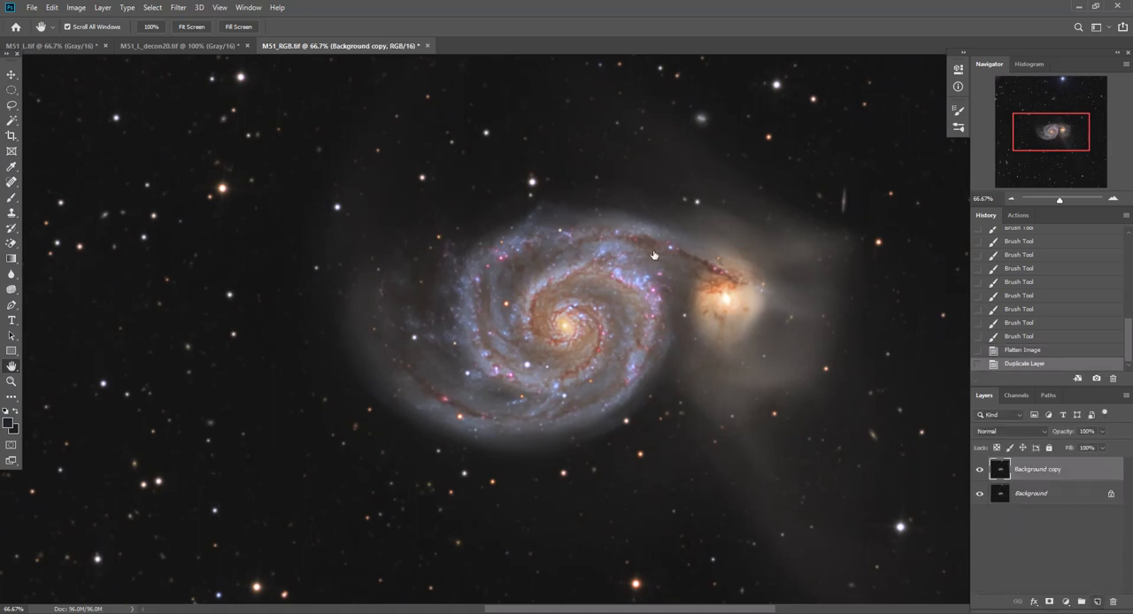
pyautogui.click(178, 8)
pyautogui.click(192, 80)
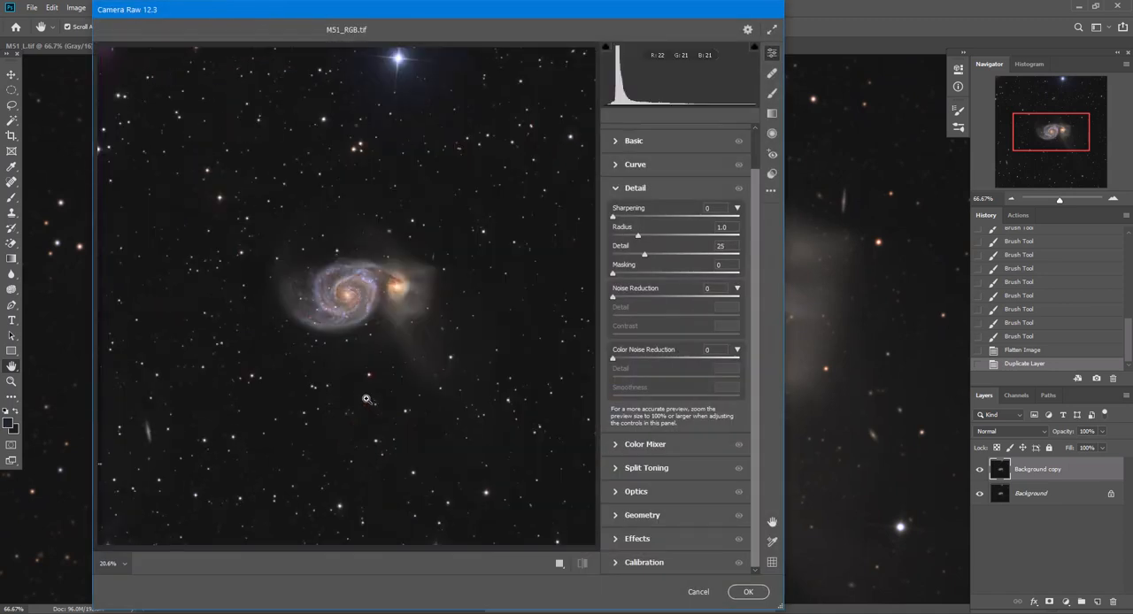
pyautogui.click(634, 140)
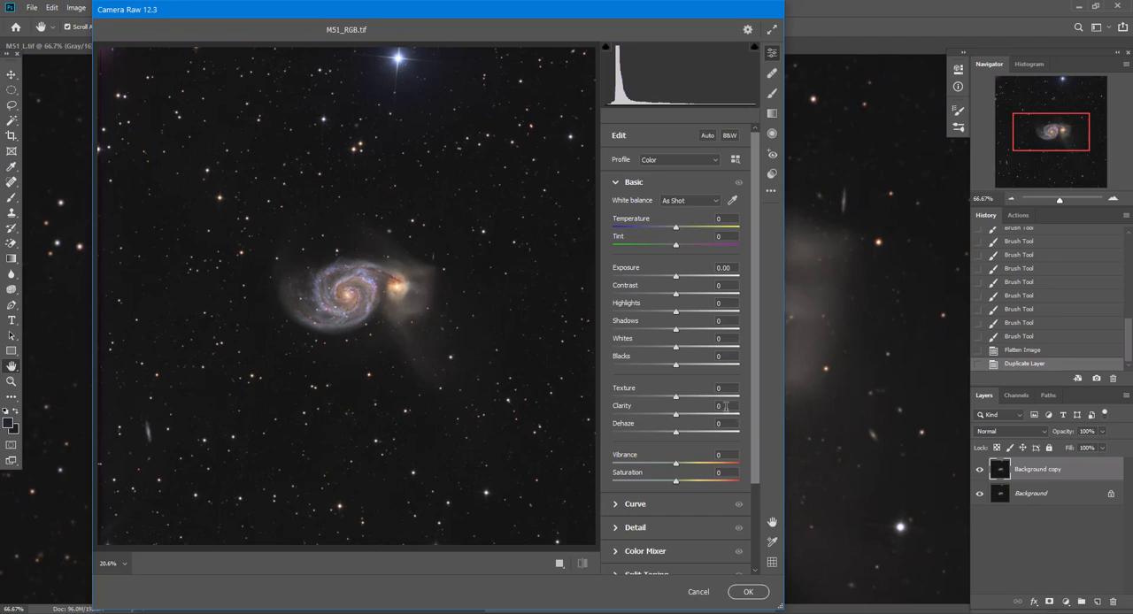
pyautogui.click(679, 413)
pyautogui.write('50')
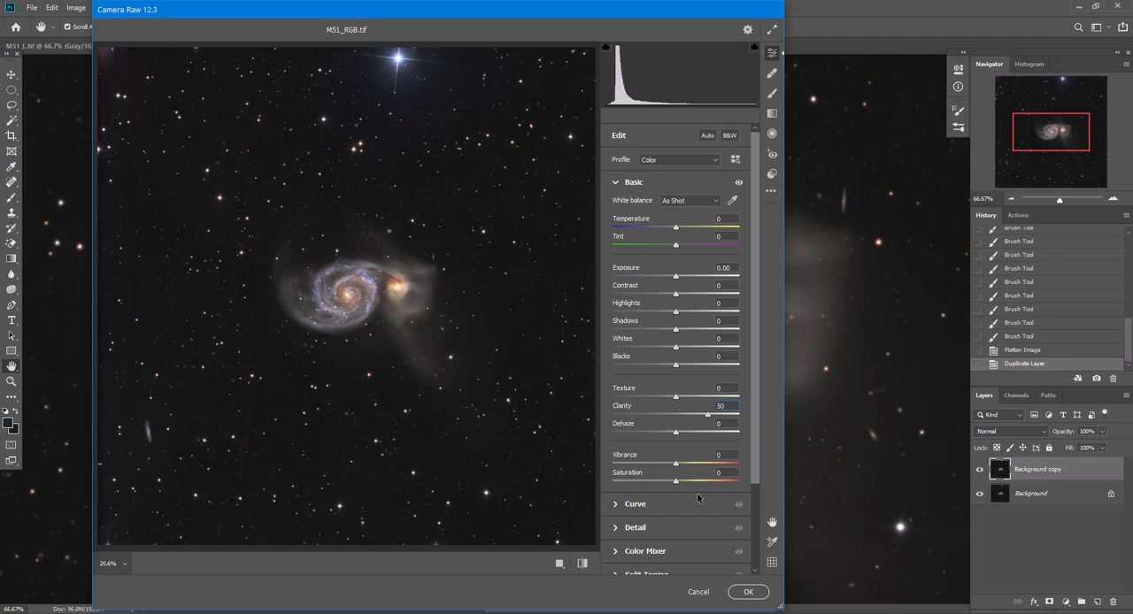
pyautogui.click(748, 592)
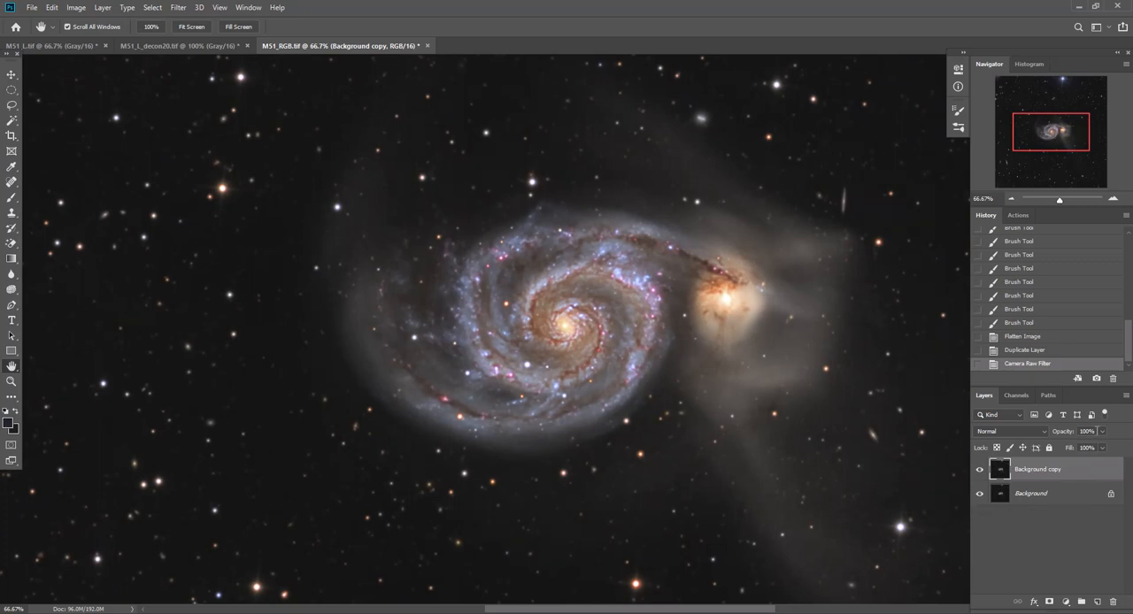
pyautogui.moveTo(1099, 431); pyautogui.dragTo(1043, 439)
pyautogui.write('30')
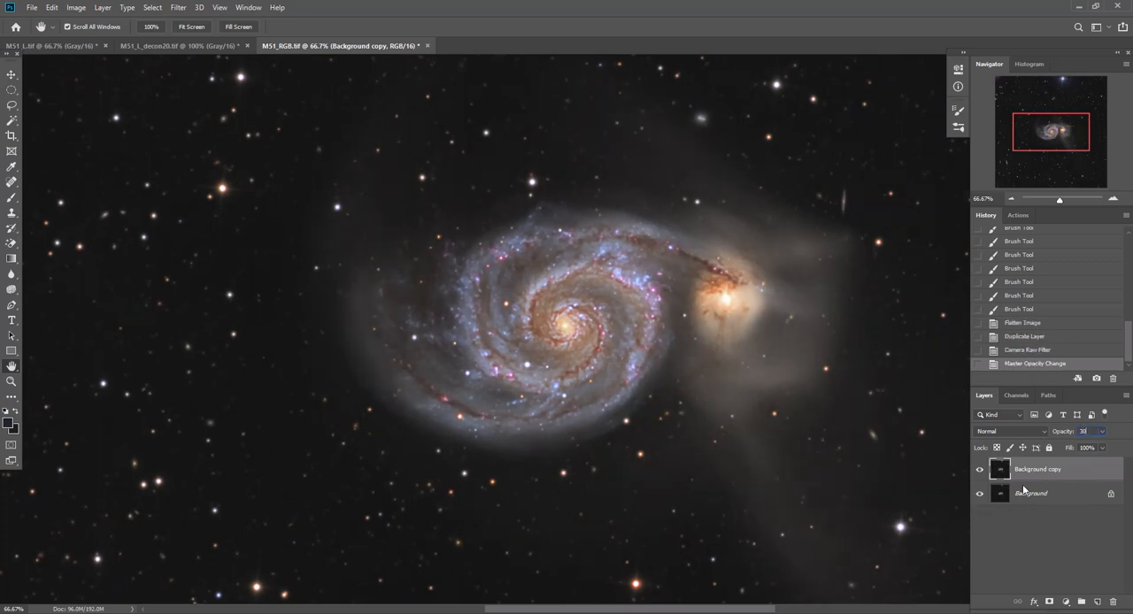
# Compare the galaxy's contrast with the clarity-enhanced Background copy layer hidden and shown
pyautogui.click(980, 471)
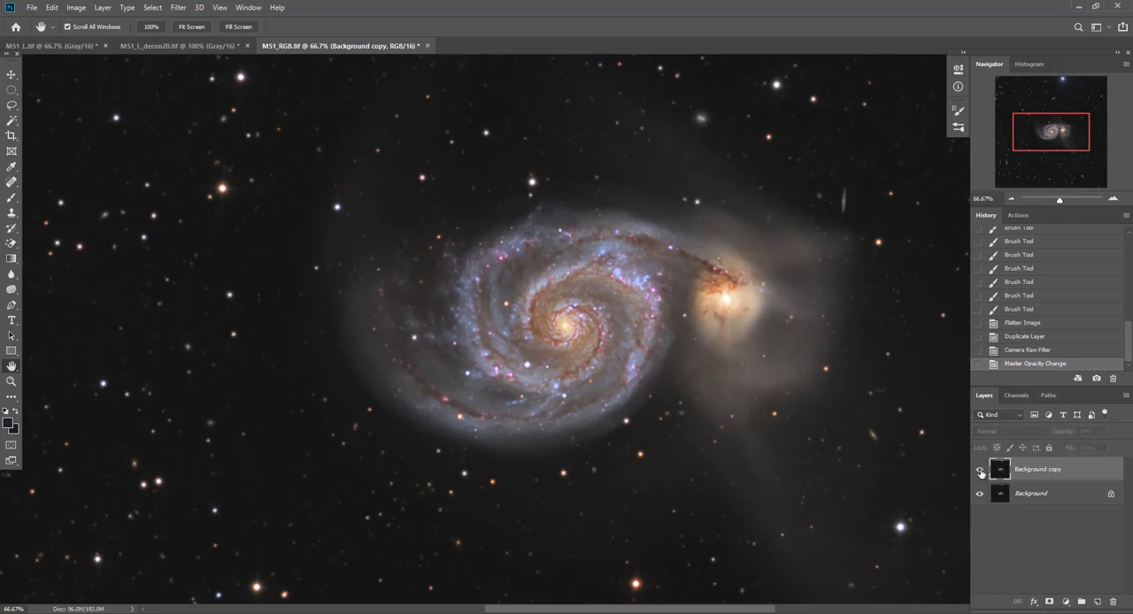
pyautogui.click(980, 471)
pyautogui.click(980, 471)
pyautogui.click(979, 470)
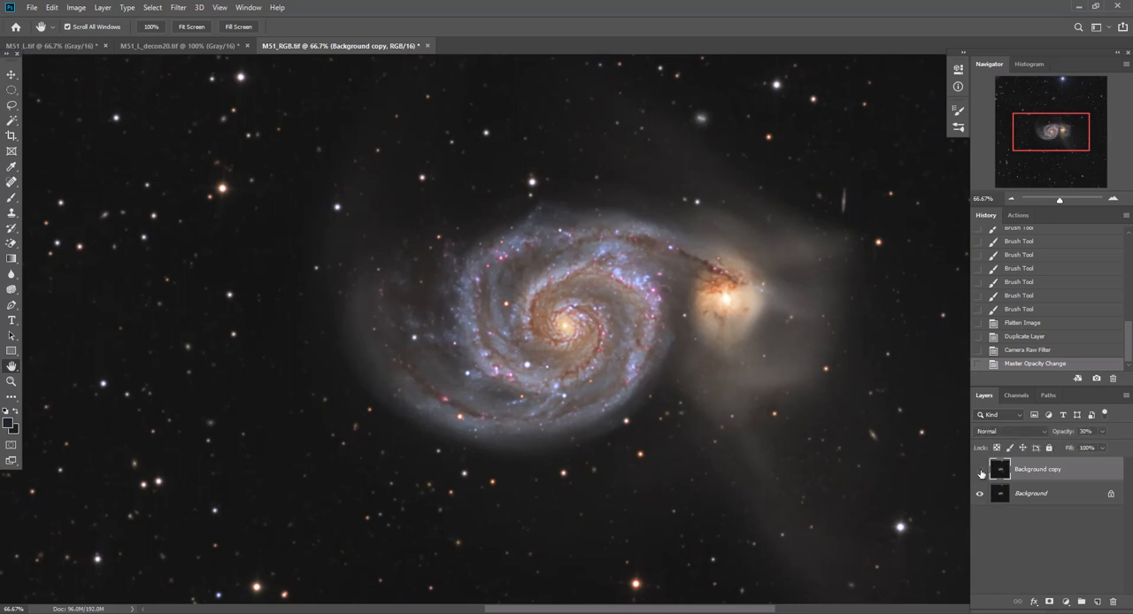
pyautogui.click(980, 472)
pyautogui.click(980, 472)
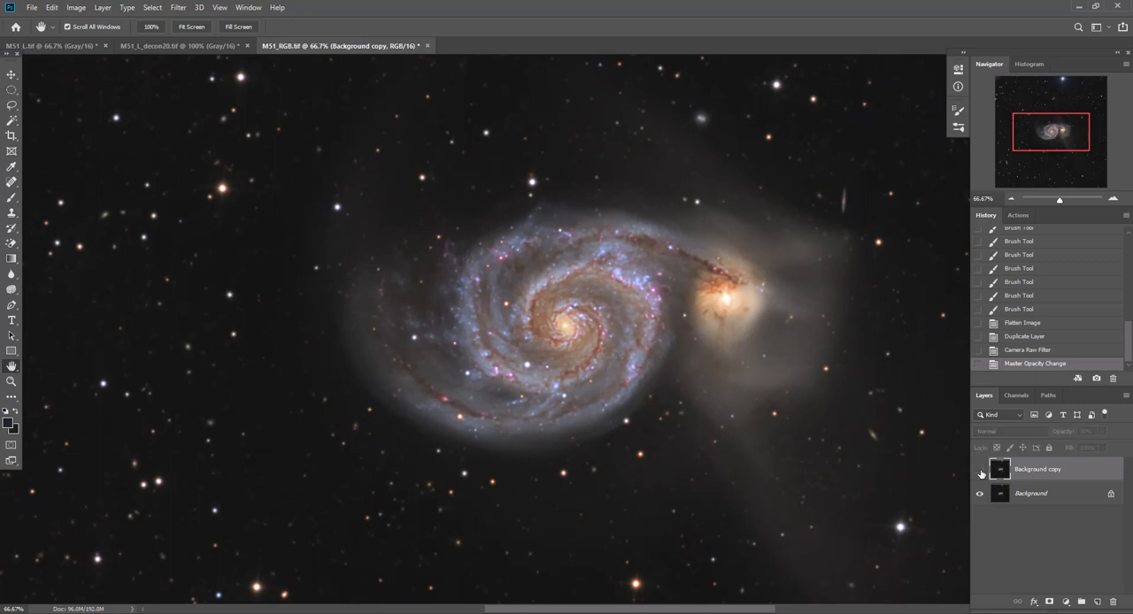
pyautogui.click(980, 473)
pyautogui.click(980, 472)
pyautogui.click(980, 473)
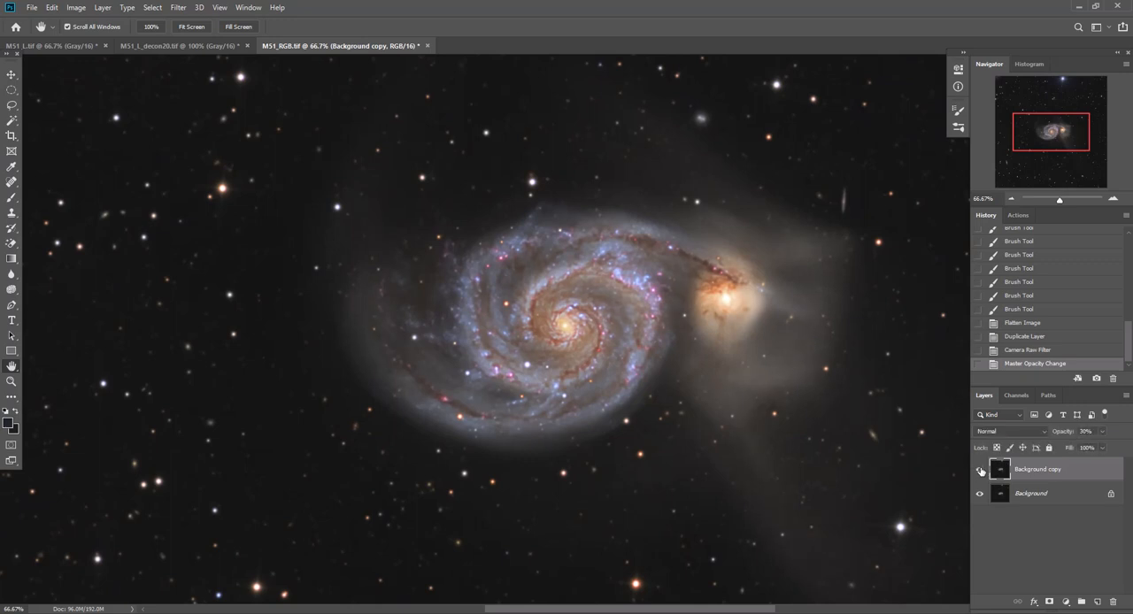
# Set the clarity-enhanced Background copy layer's opacity to 20% after comparing it hidden and shown, and flatten the image
pyautogui.click(980, 472)
pyautogui.click(980, 471)
pyautogui.click(980, 472)
pyautogui.click(980, 471)
pyautogui.click(1092, 432)
pyautogui.write('2')
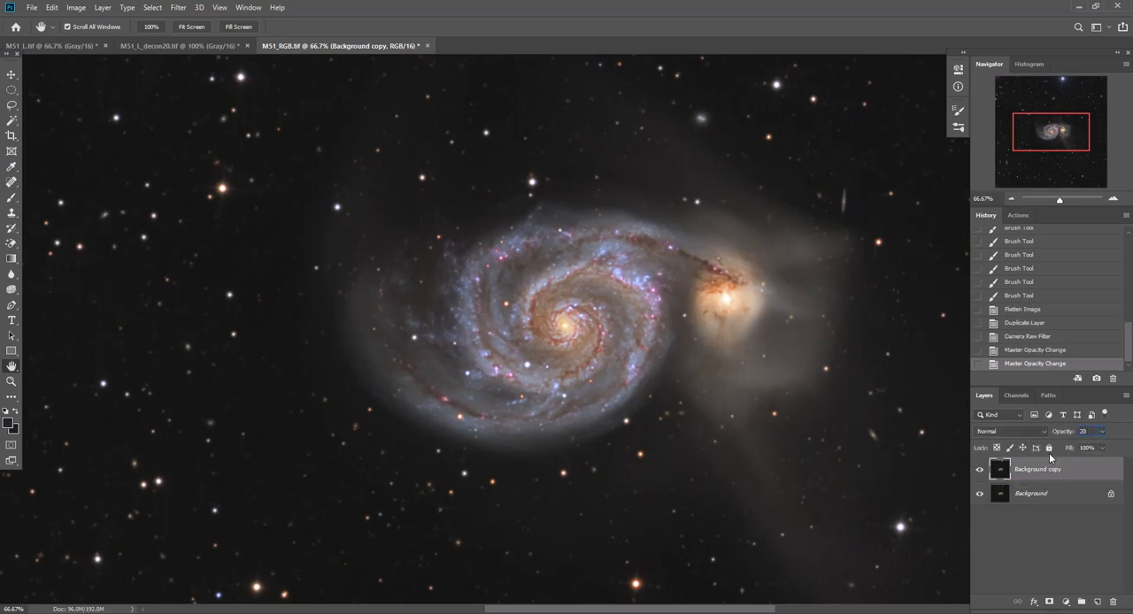
pyautogui.write('0')
pyautogui.press('Return')
pyautogui.click(103, 8)
pyautogui.click(124, 457)
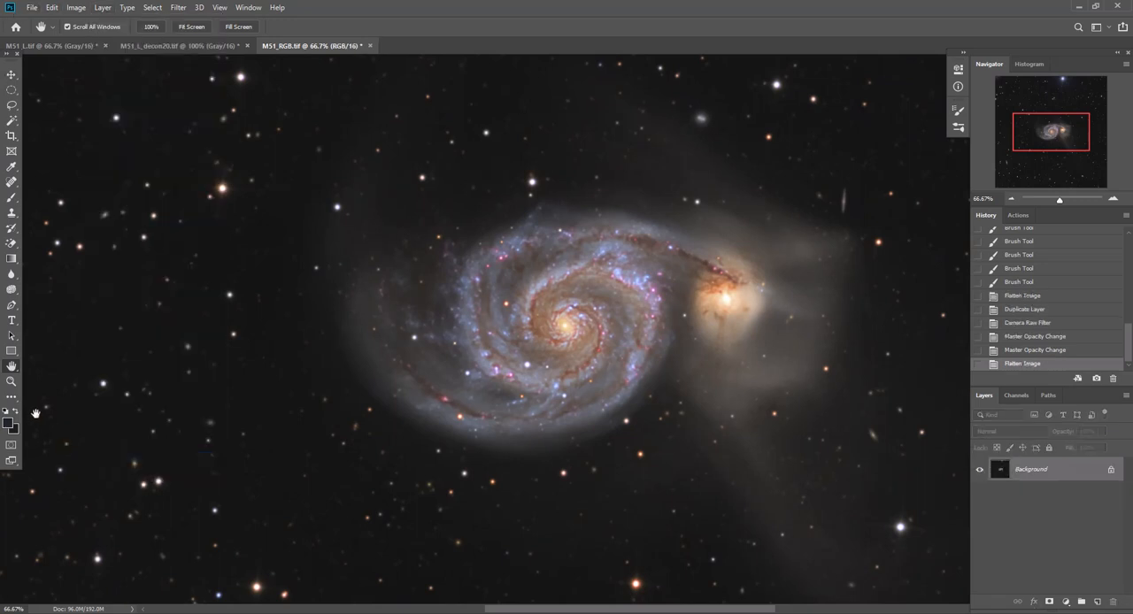
# Duplicate the Background layer and apply the Camera Raw Filter with Shadows +100 to the copy
pyautogui.click(1010, 199)
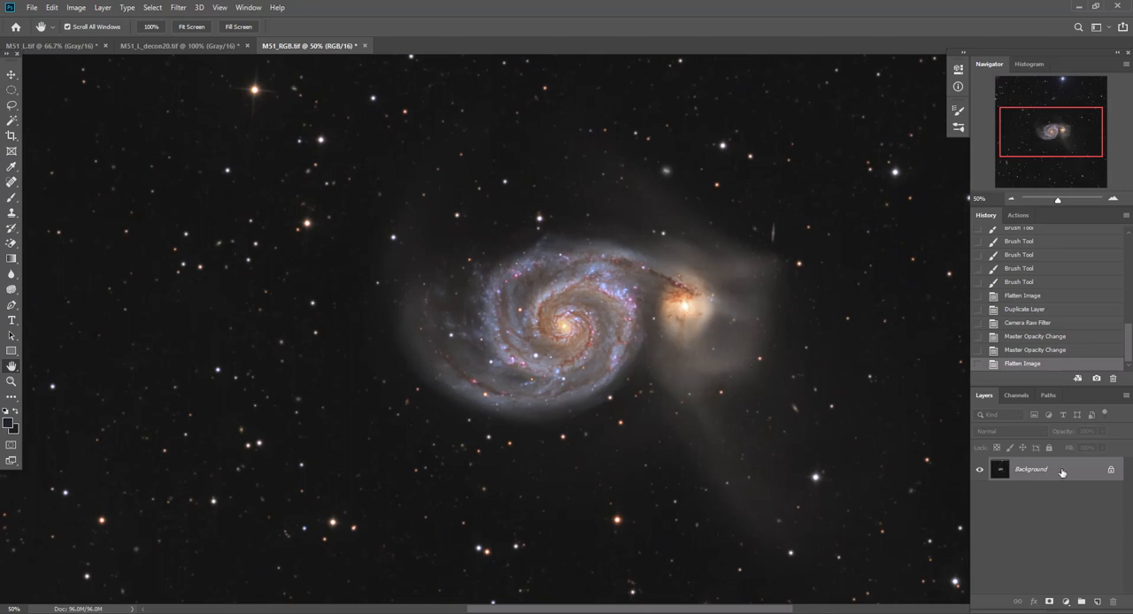
pyautogui.moveTo(1062, 474); pyautogui.dragTo(1096, 603)
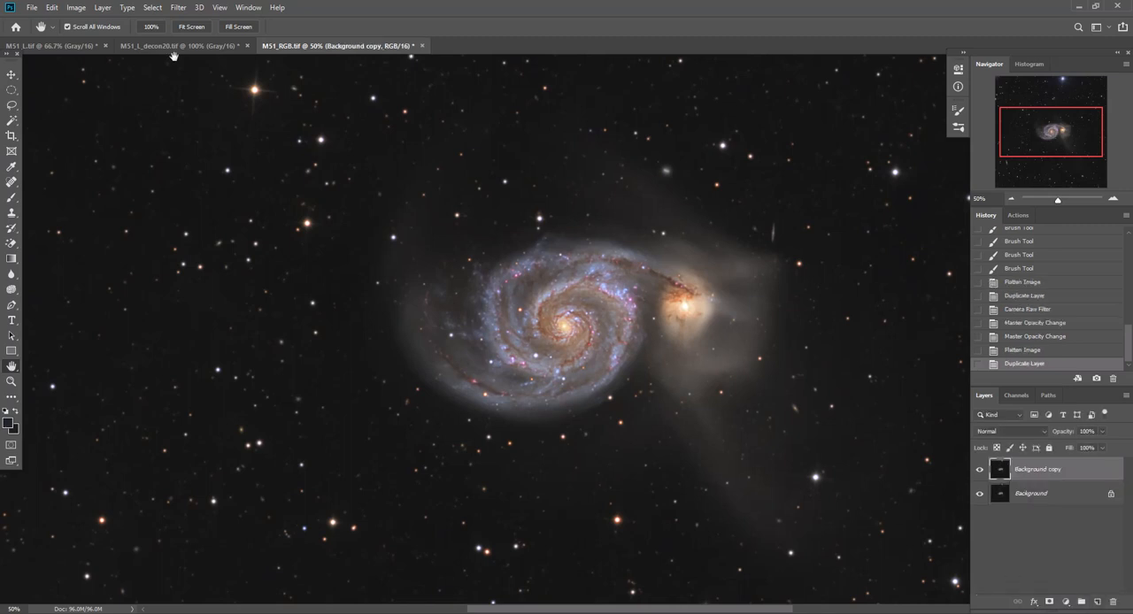
pyautogui.click(178, 7)
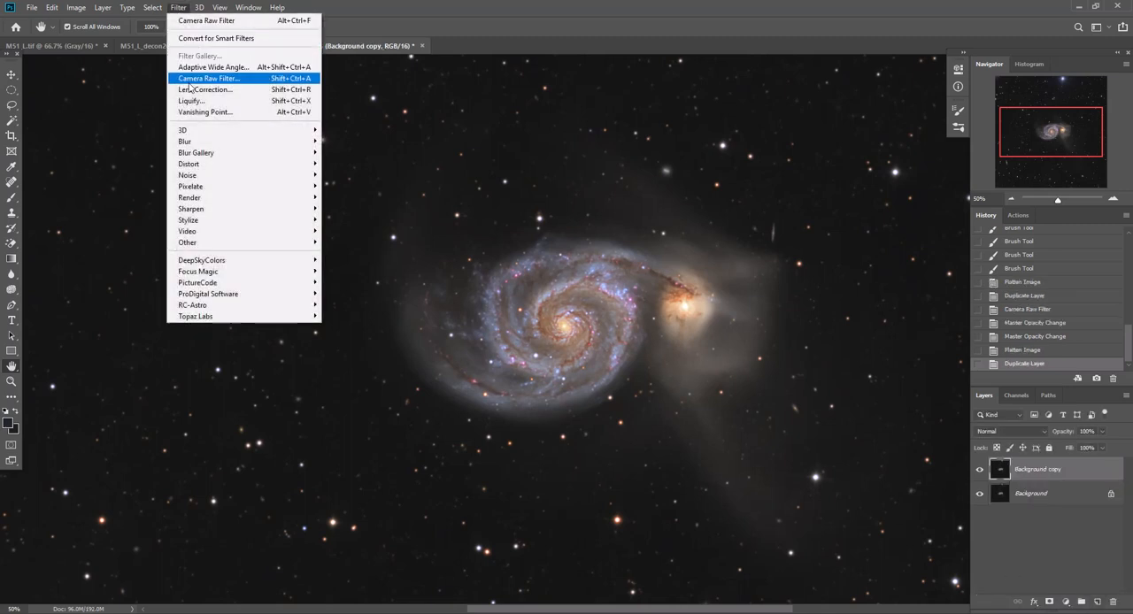
pyautogui.click(189, 82)
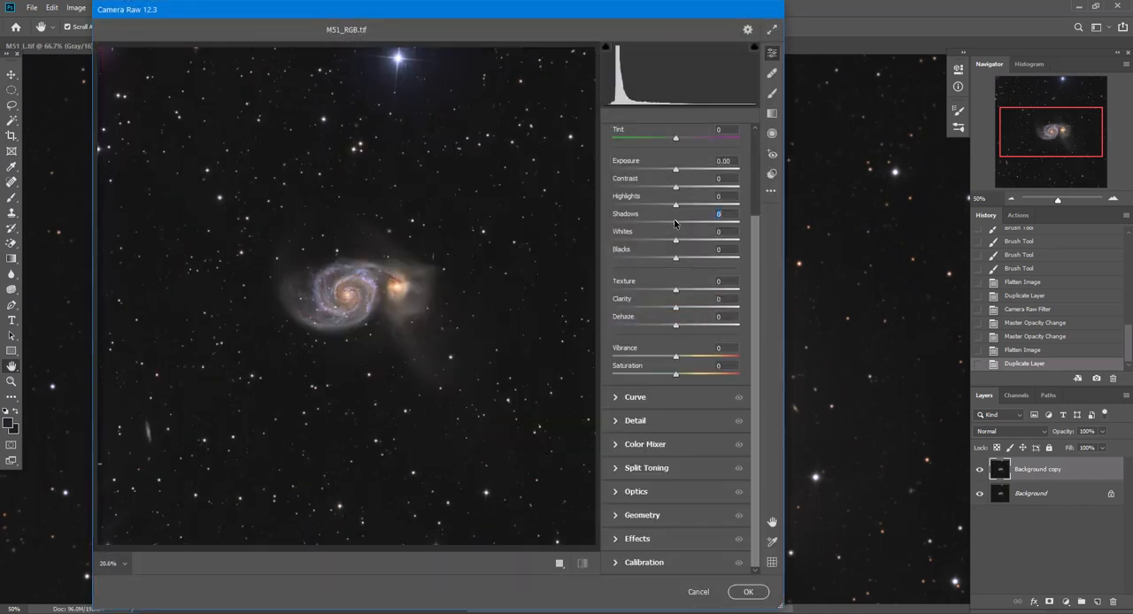
pyautogui.moveTo(675, 223); pyautogui.dragTo(848, 236)
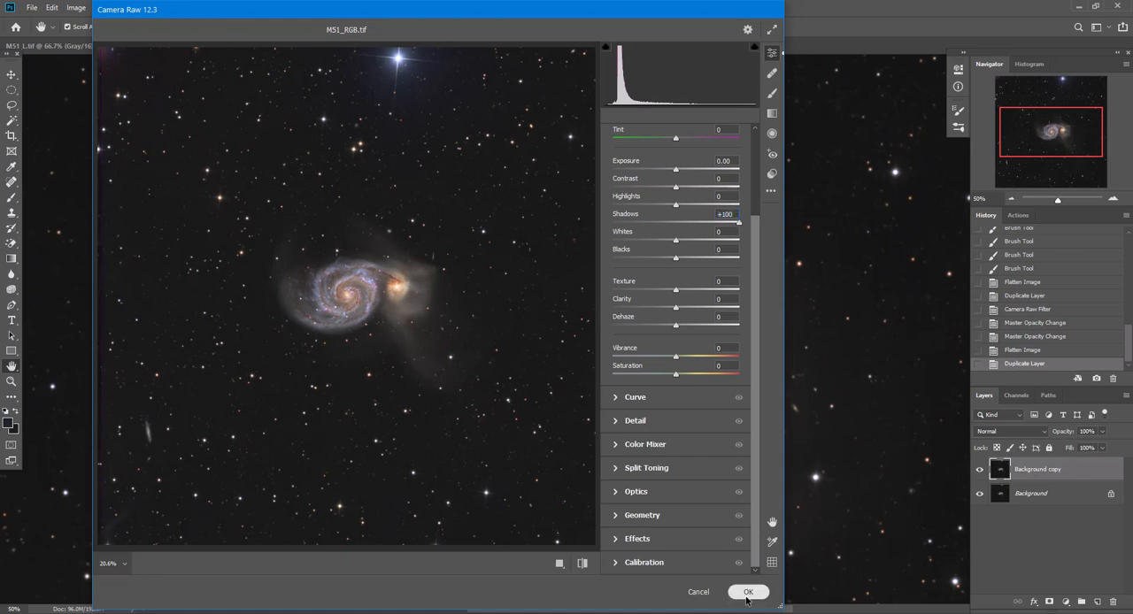
pyautogui.click(748, 592)
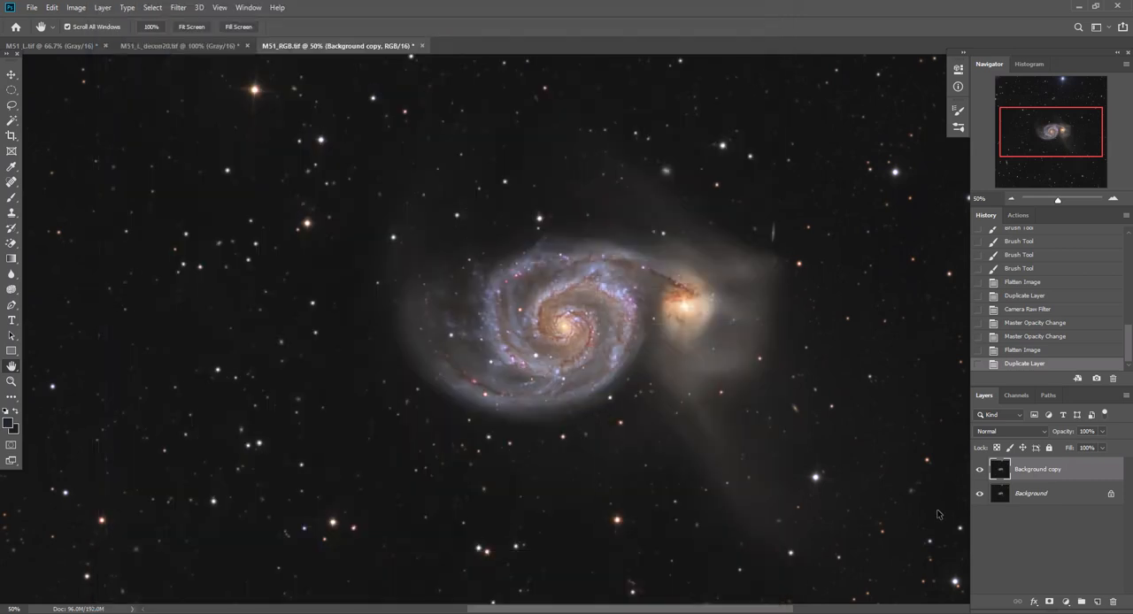
# Set the shadow-lifted Background copy layer's opacity to 50%, compare it hidden and shown, and flatten the image
pyautogui.click(980, 470)
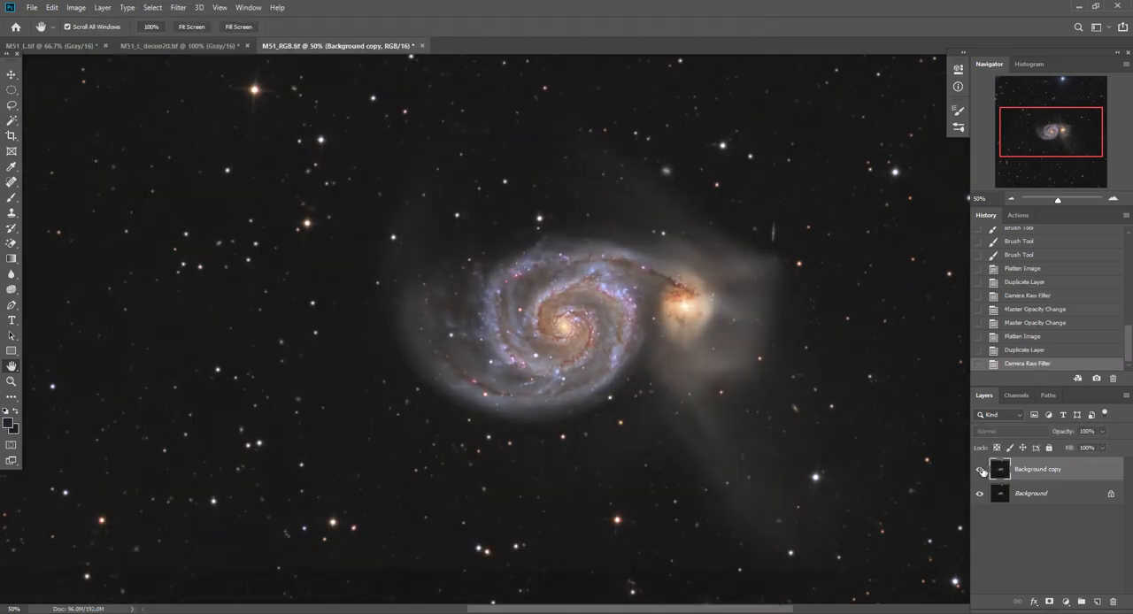
pyautogui.click(979, 470)
pyautogui.click(1087, 431)
pyautogui.write('50')
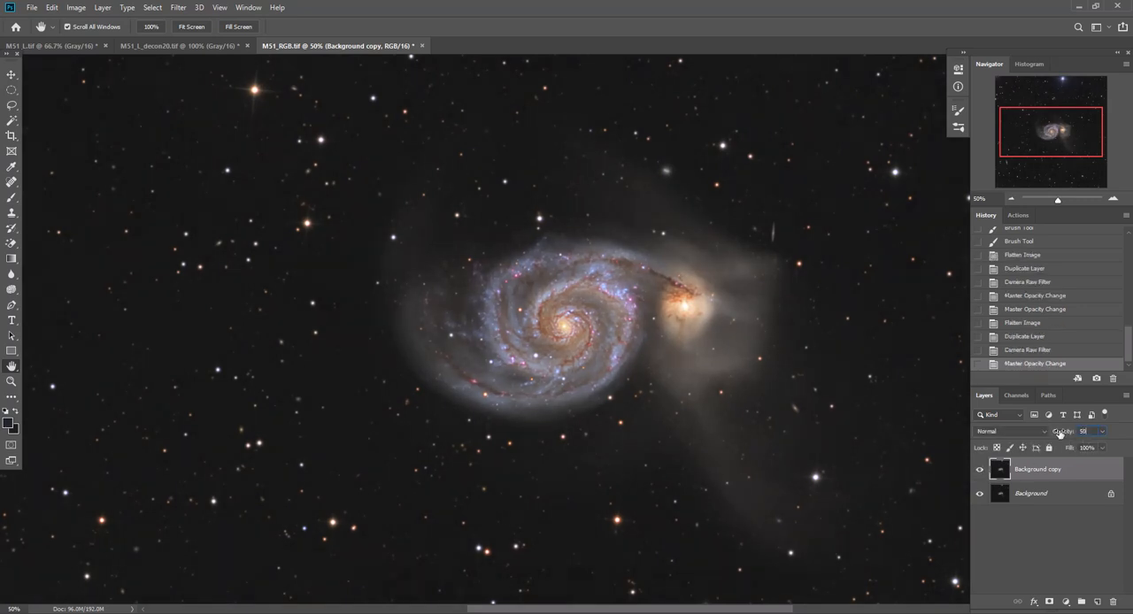
pyautogui.click(980, 471)
pyautogui.click(981, 472)
pyautogui.click(101, 10)
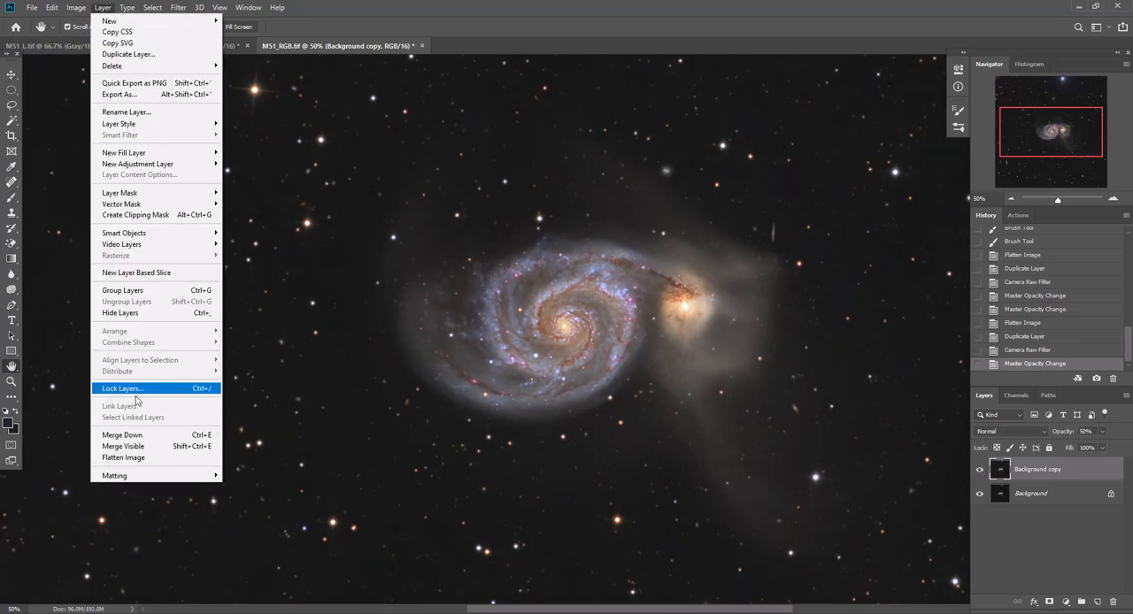
pyautogui.click(124, 458)
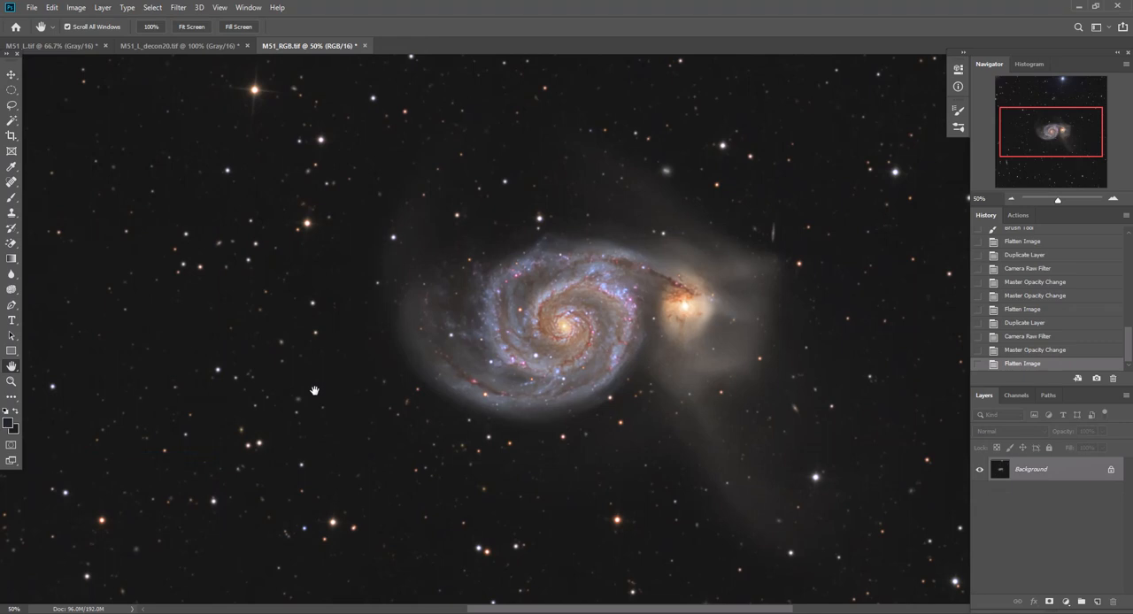
# Check the RGB histogram in Levels without applying an adjustment, and view the whole image
pyautogui.hotkey('ctrl', 'l')
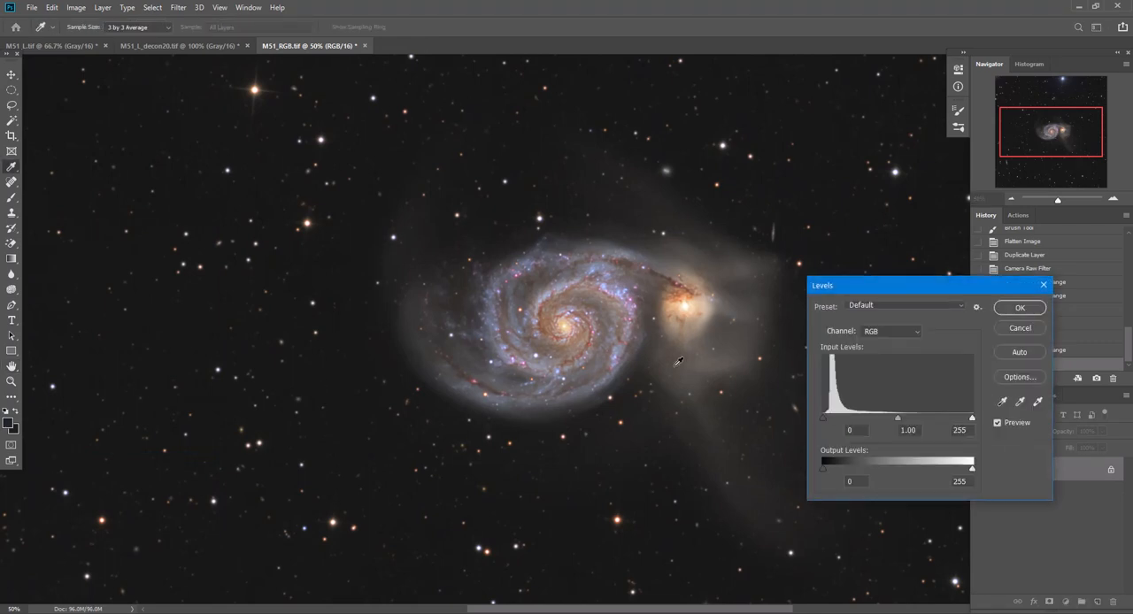
pyautogui.click(1020, 328)
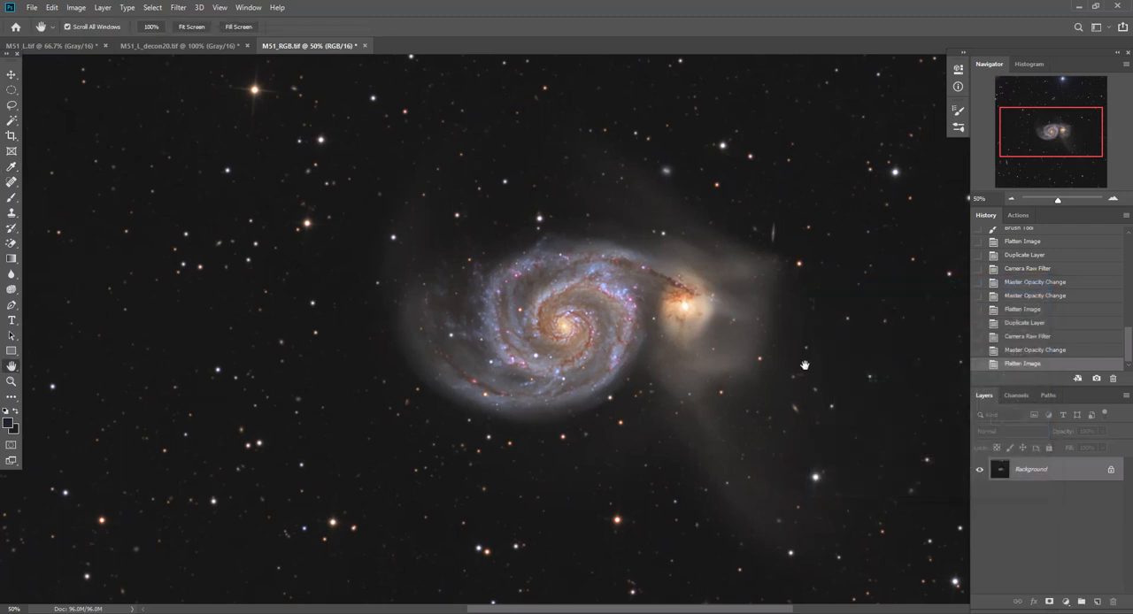
pyautogui.doubleClick(12, 365)
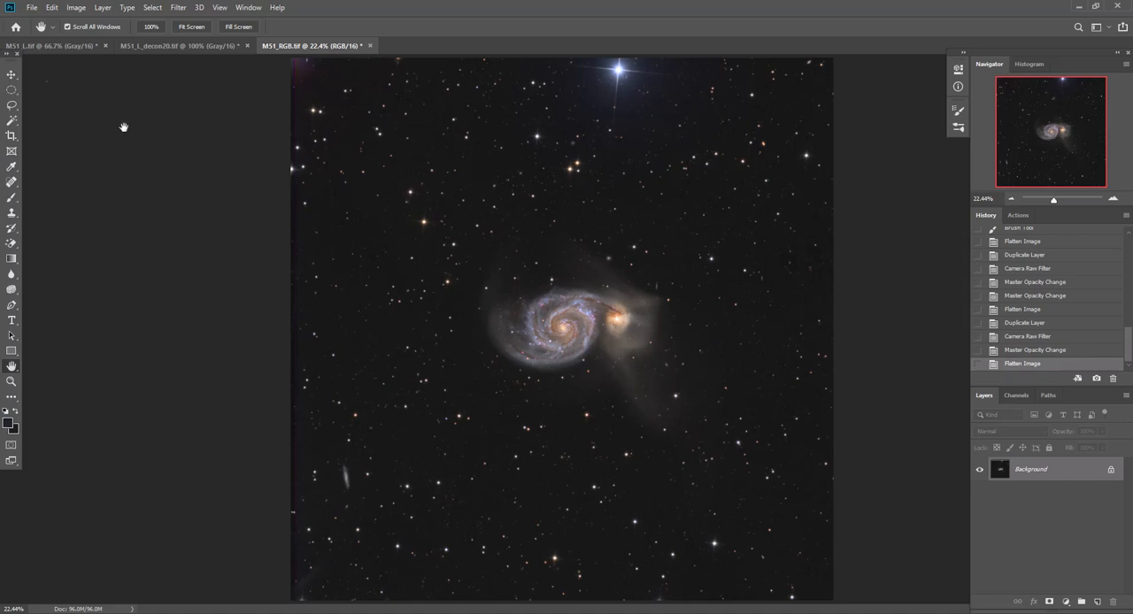
# Save the flattened image in Photoshop format as M51_PS1 in the Integrated folder
pyautogui.click(31, 10)
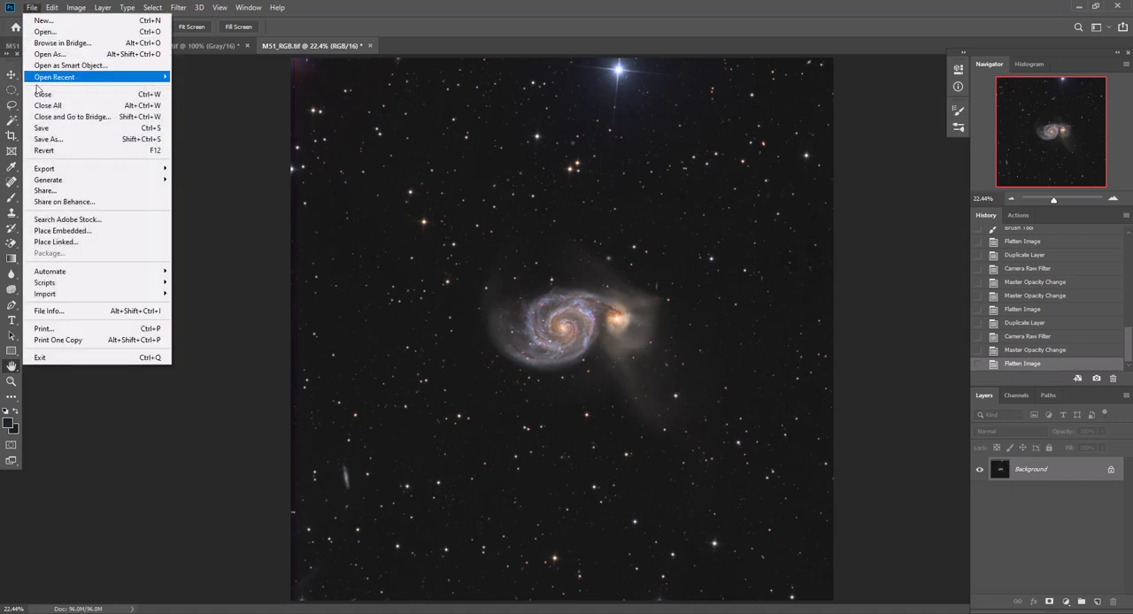
pyautogui.click(62, 139)
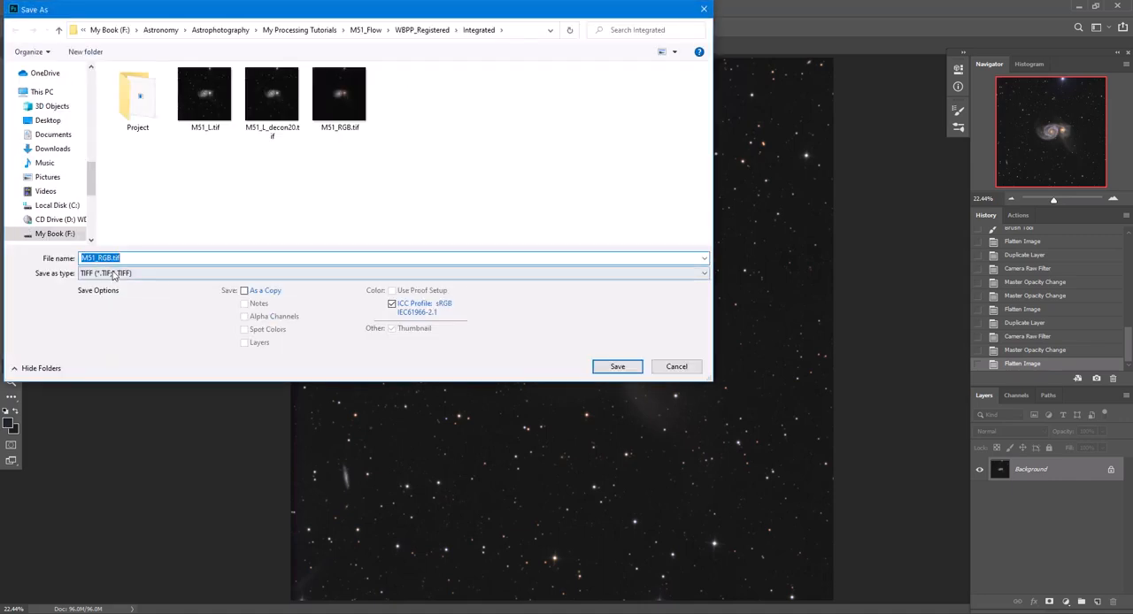
pyautogui.click(113, 273)
pyautogui.click(115, 286)
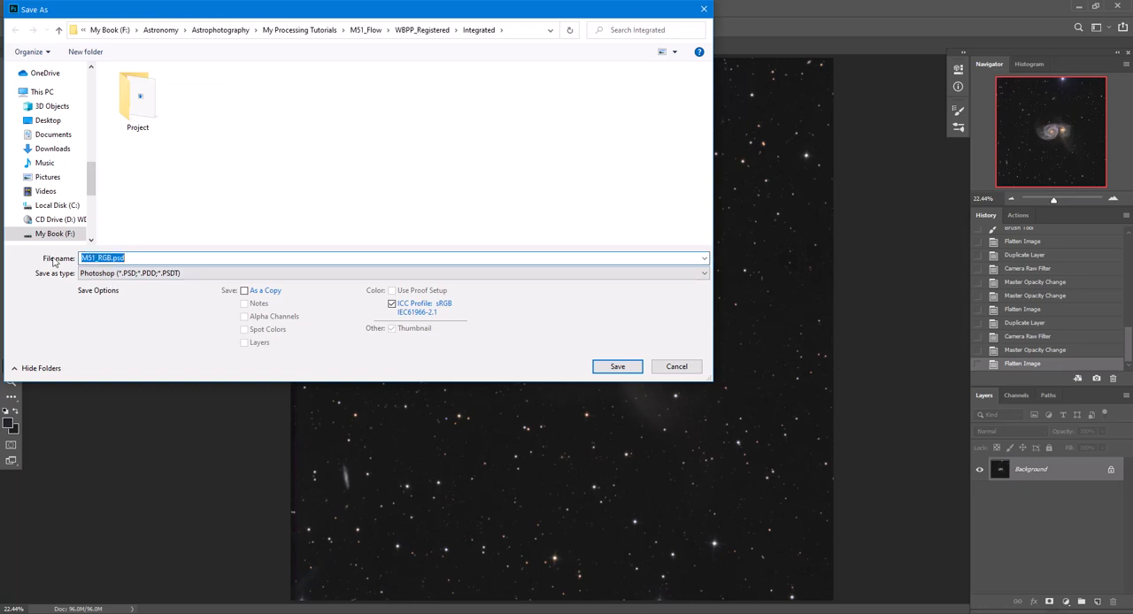
pyautogui.write('M51')
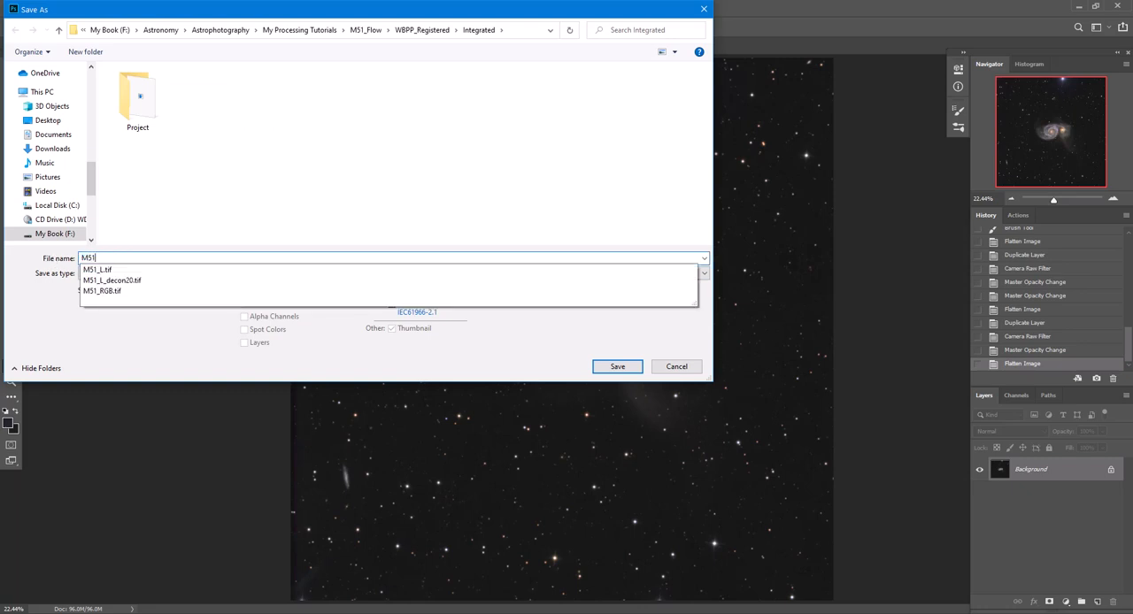
pyautogui.write('_PS1')
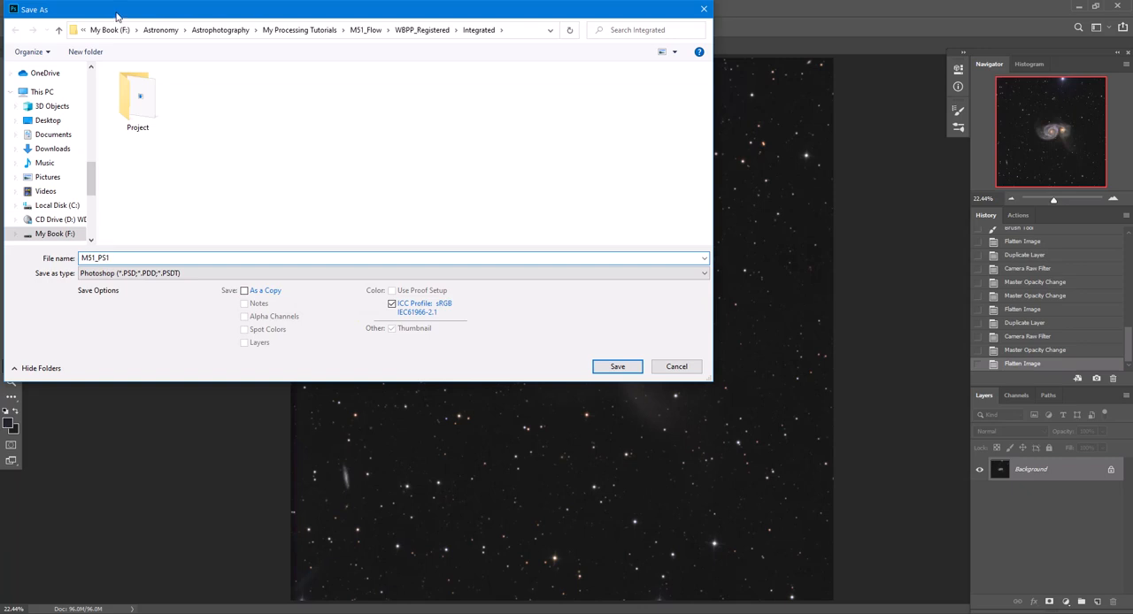
pyautogui.click(414, 32)
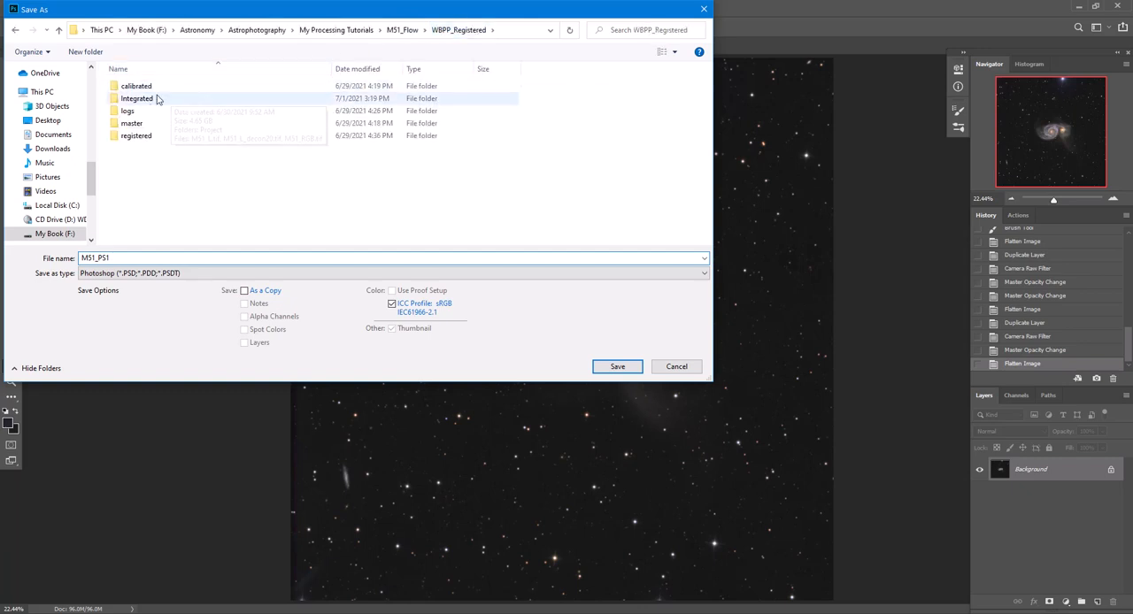
pyautogui.click(137, 98)
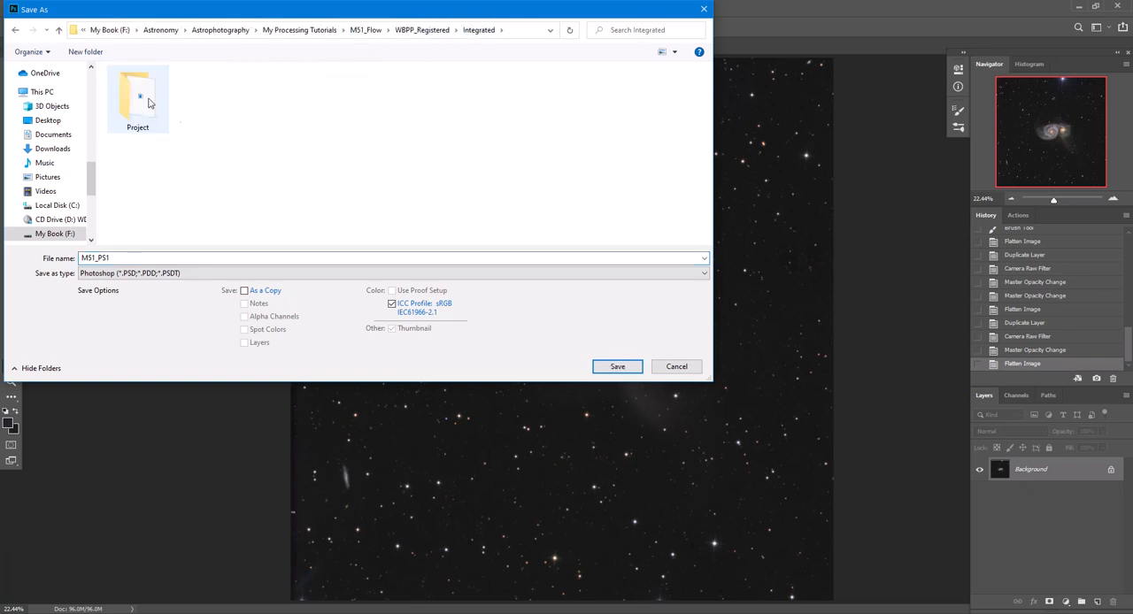
pyautogui.click(607, 365)
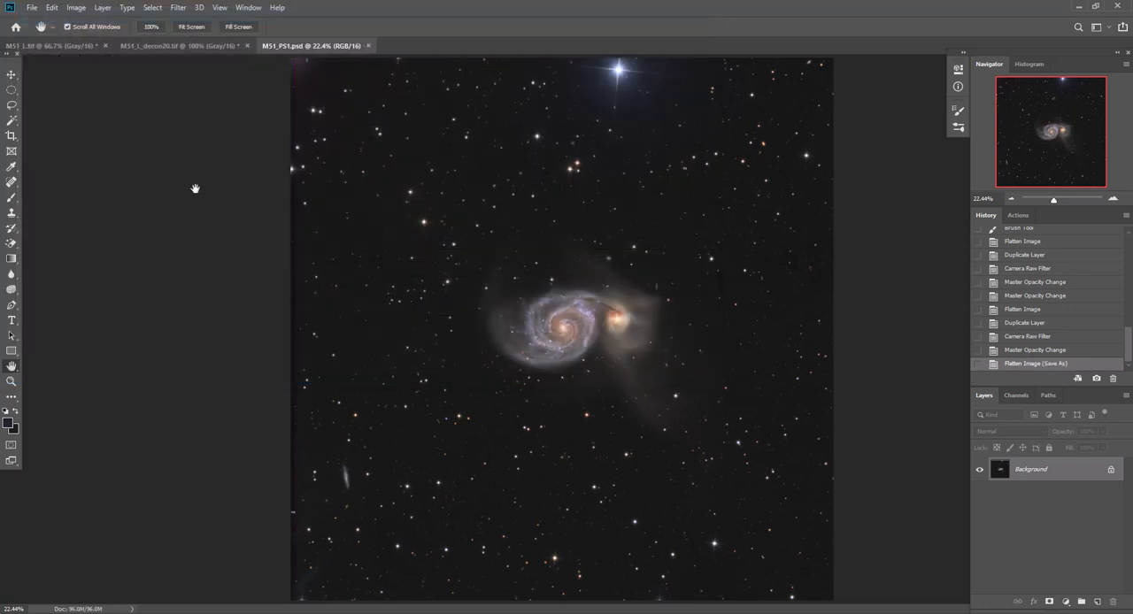
# Check the image's width and height in inches in Image Size without resizing it
pyautogui.click(77, 8)
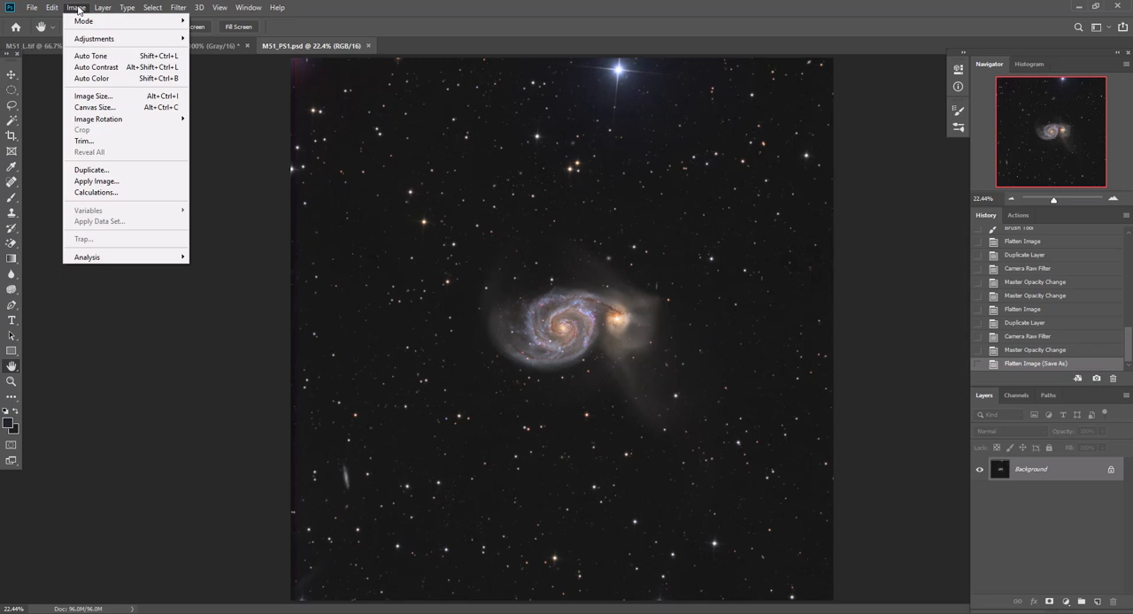
pyautogui.click(93, 95)
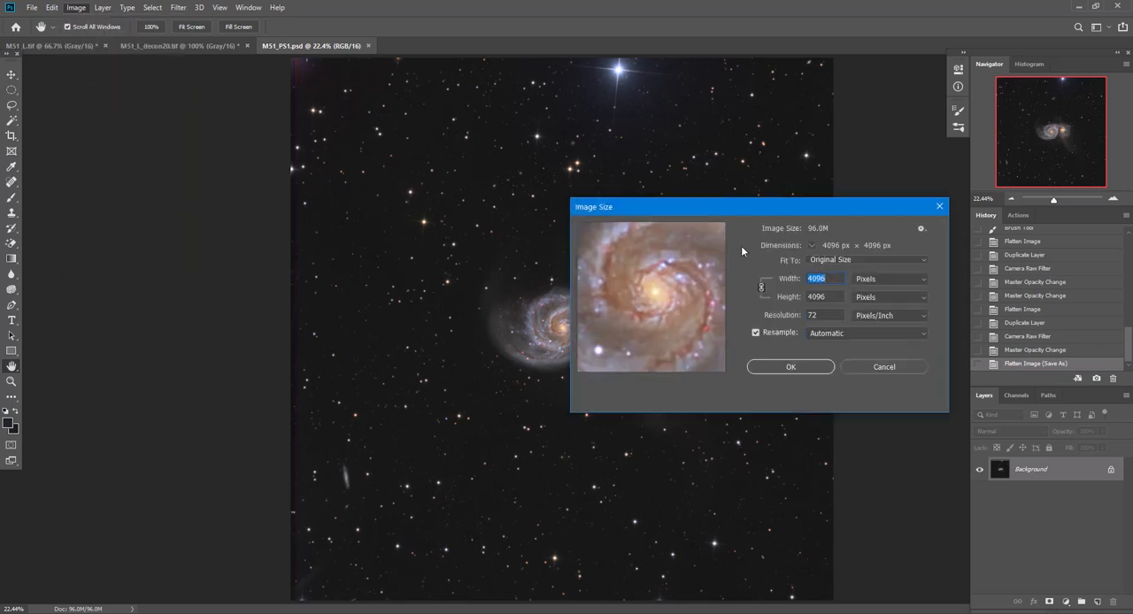
pyautogui.click(873, 280)
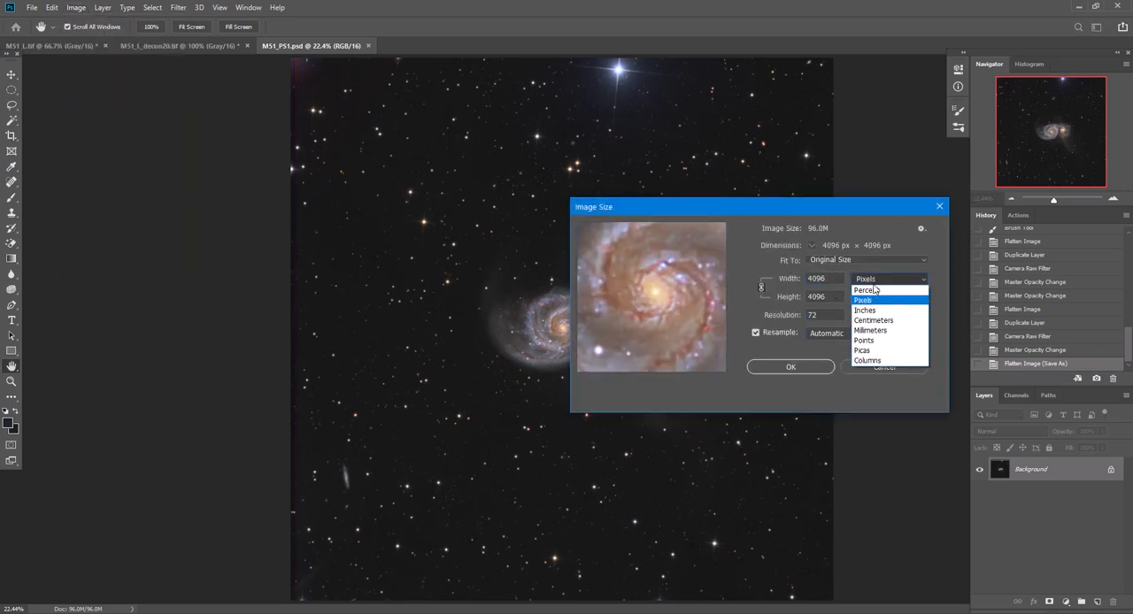
pyautogui.click(874, 310)
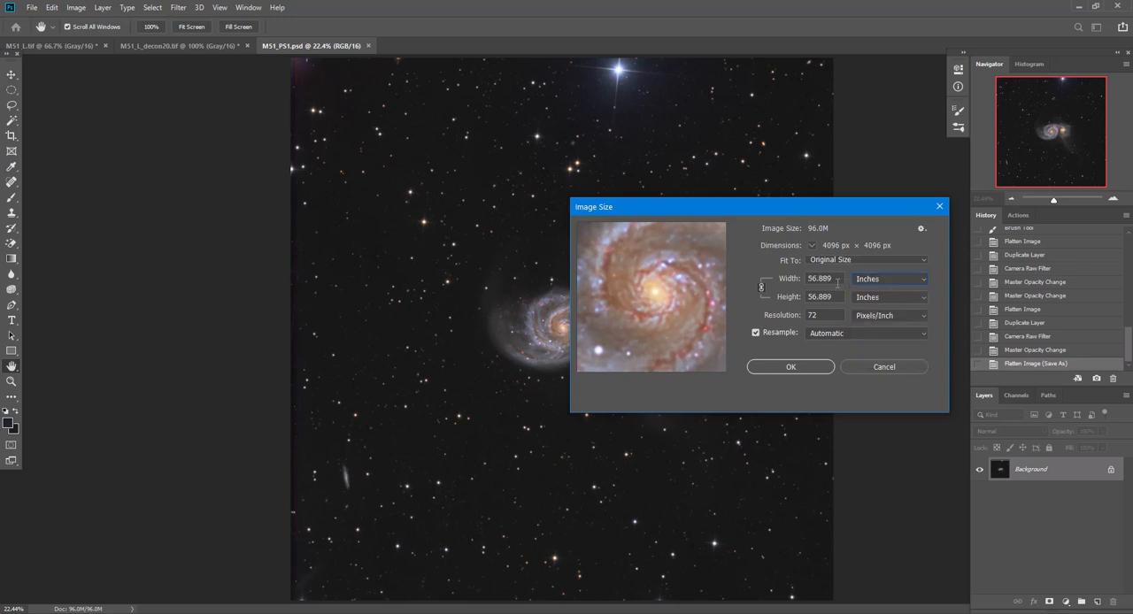
pyautogui.click(893, 363)
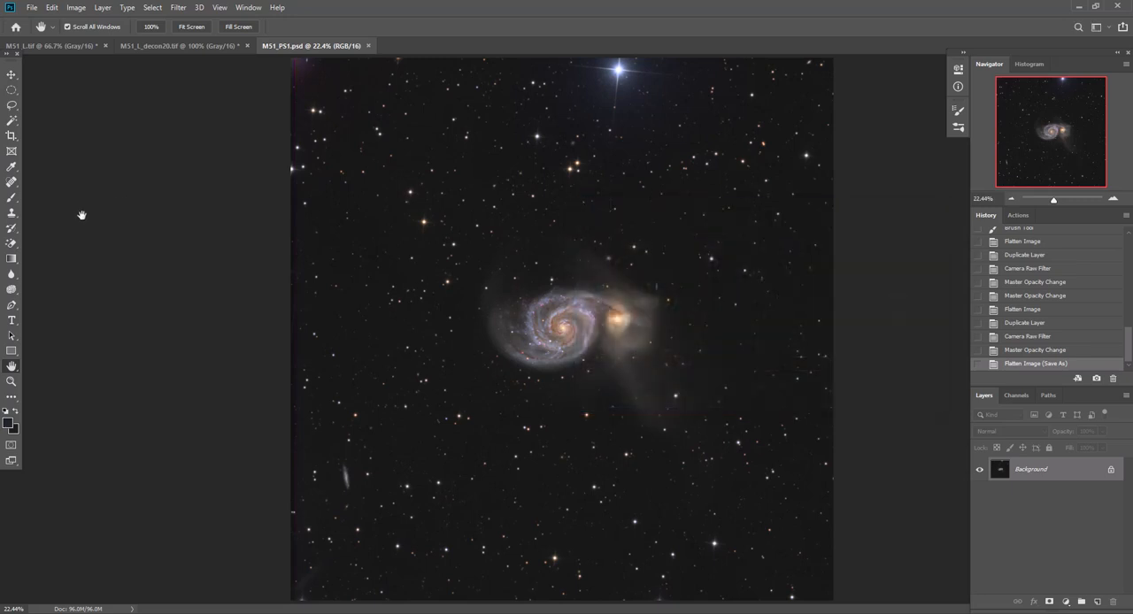
# Set the Crop tool's width and height to 56.889 in at 72 px/in and dismiss the full-frame crop preview
pyautogui.click(10, 139)
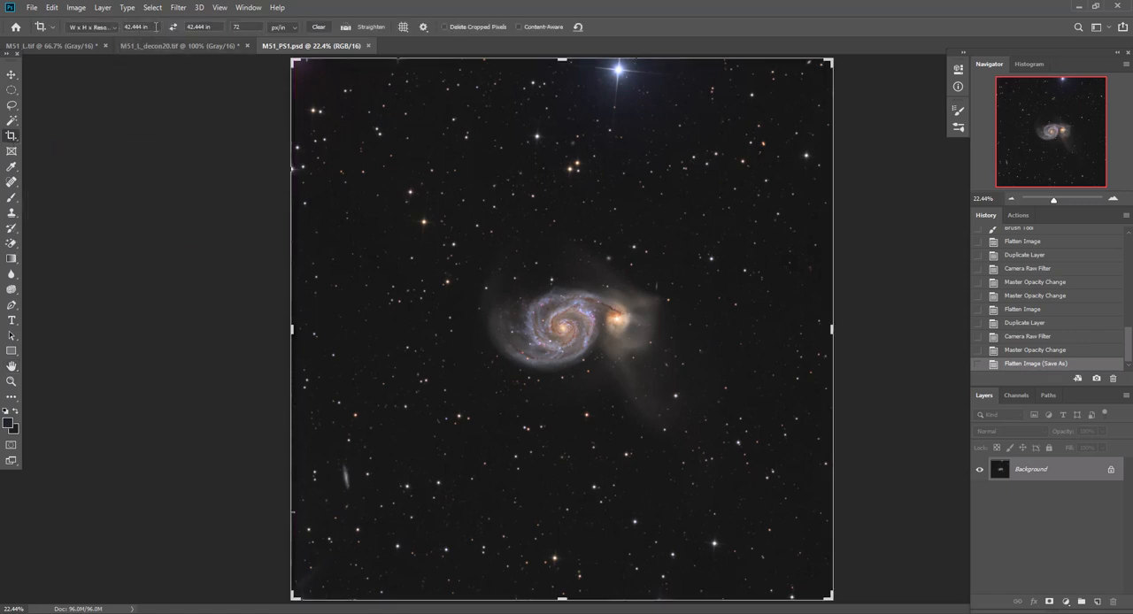
pyautogui.click(84, 28)
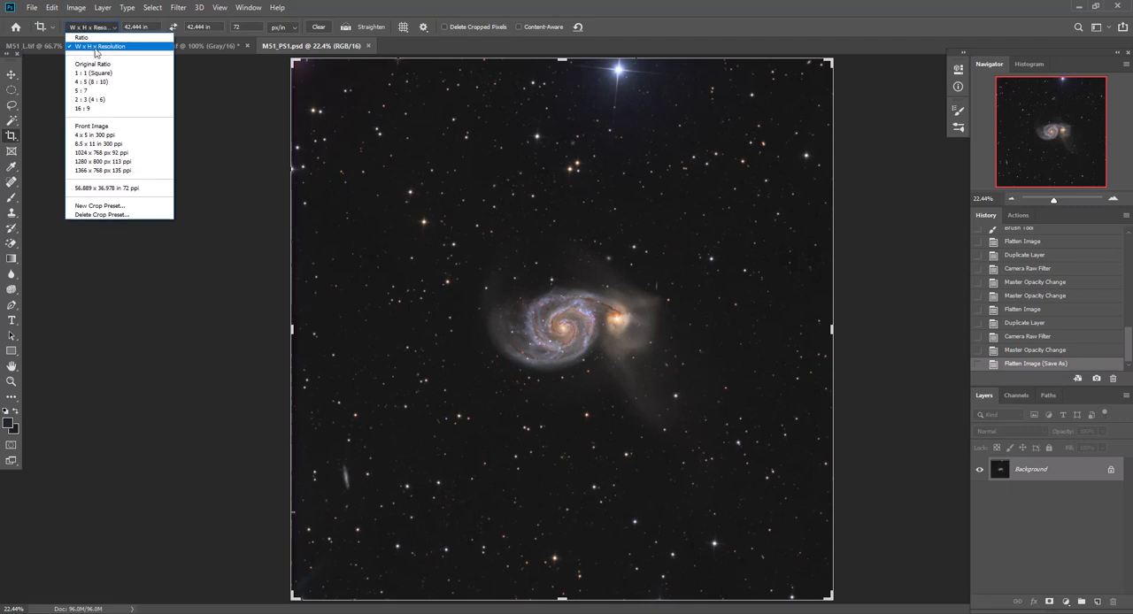
pyautogui.click(95, 52)
pyautogui.doubleClick(152, 27)
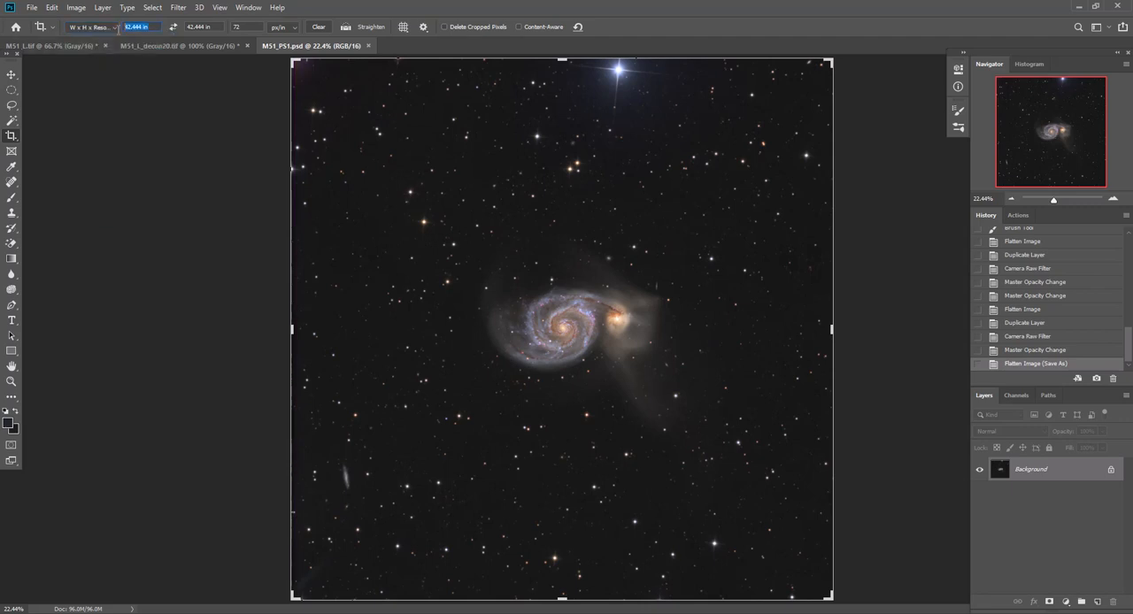
pyautogui.write('56.889')
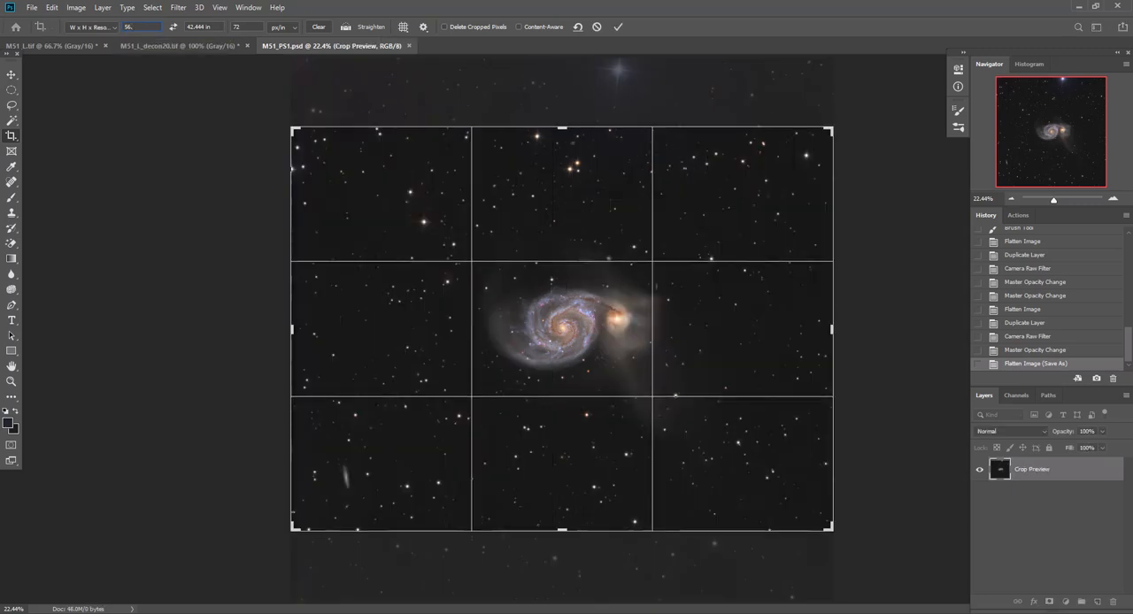
pyautogui.press('Tab')
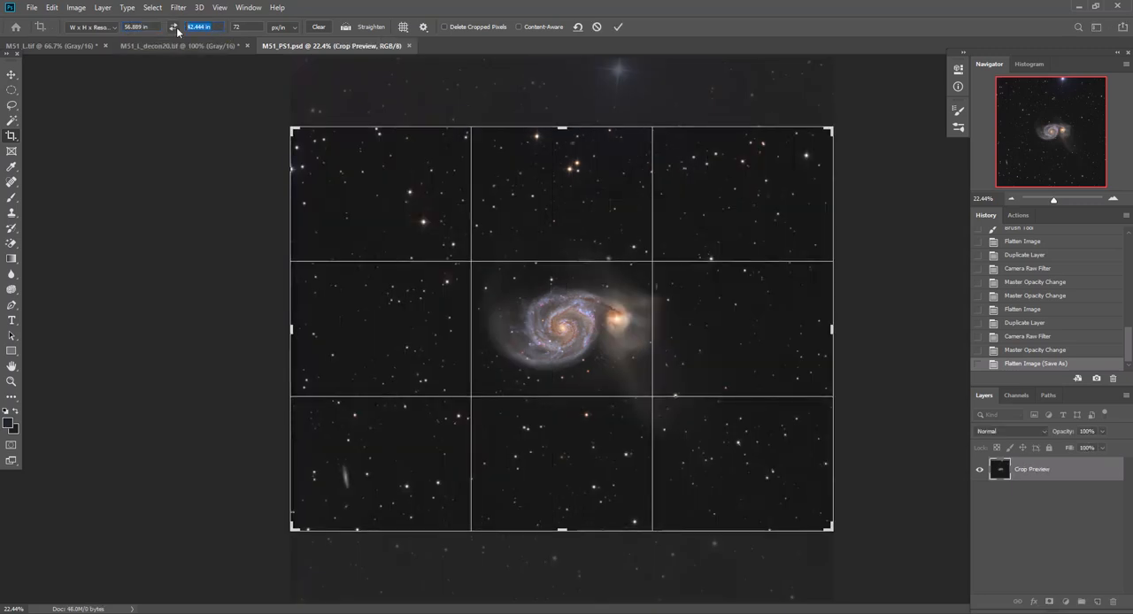
pyautogui.write('56.889')
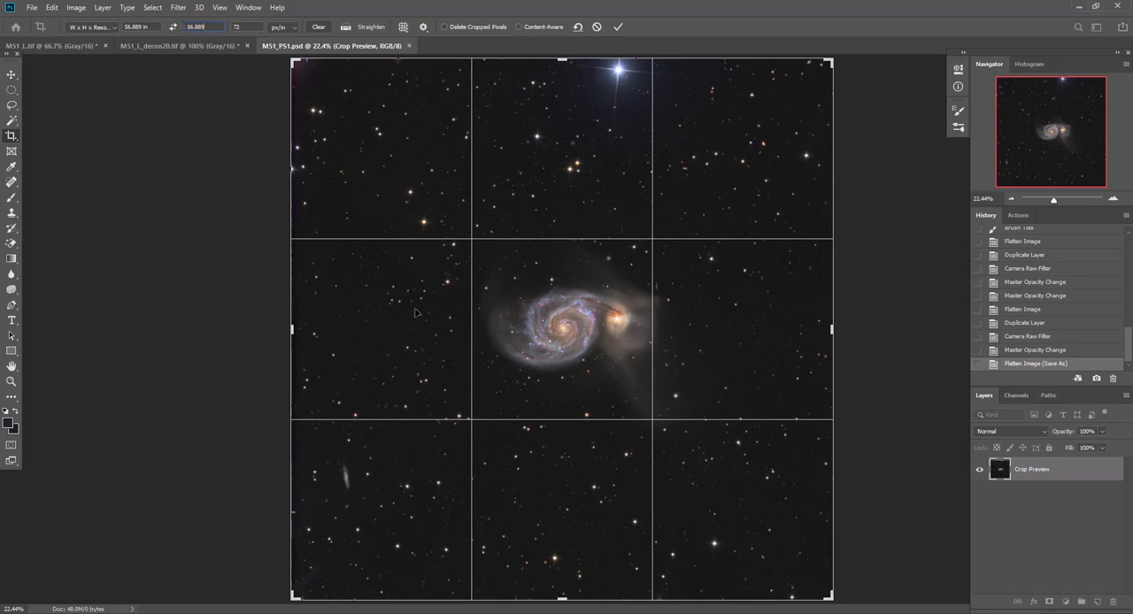
pyautogui.press('Return')
pyautogui.rightClick(389, 292)
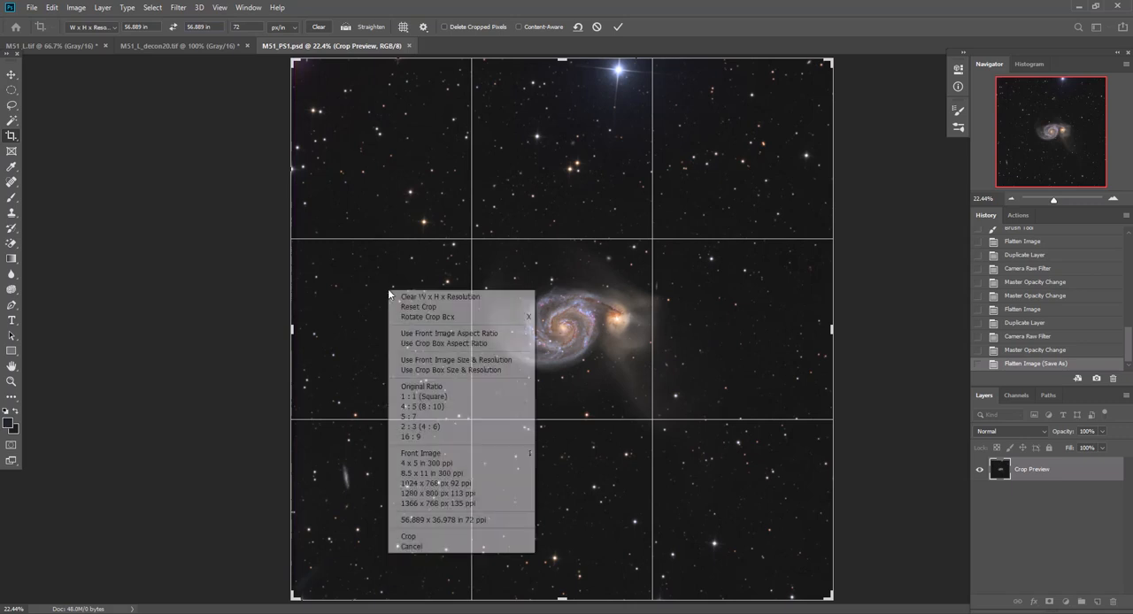
pyautogui.click(412, 546)
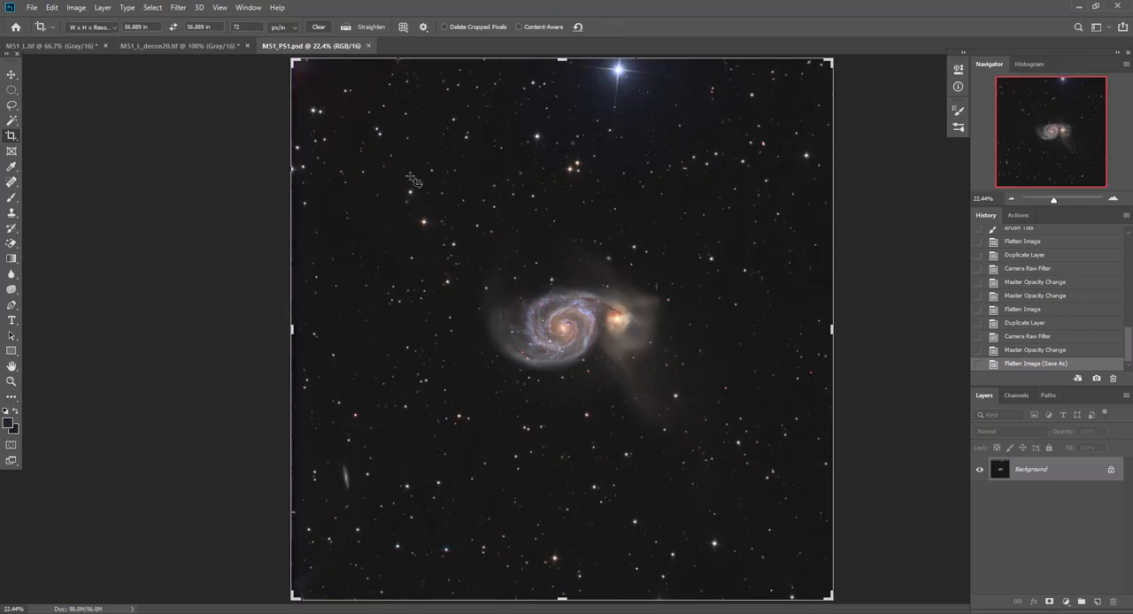
# Crop the image to a square centred on the spiral galaxy and its companion, covering roughly the middle half of the frame
pyautogui.moveTo(410, 175); pyautogui.dragTo(722, 482)
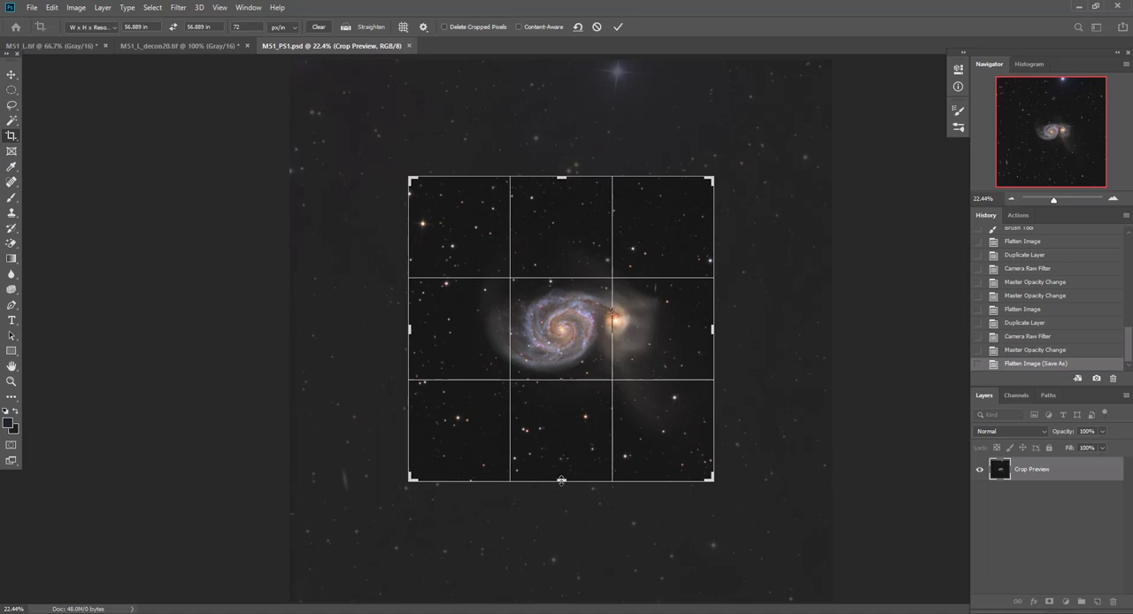
pyautogui.moveTo(561, 479); pyautogui.dragTo(561, 475)
pyautogui.moveTo(560, 182); pyautogui.dragTo(561, 185)
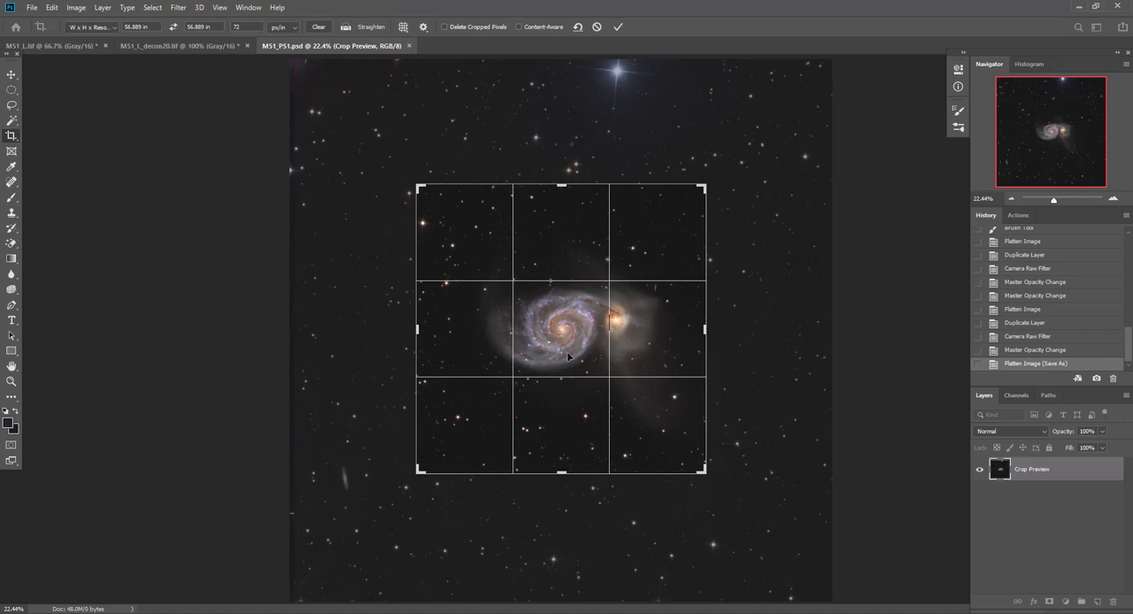
pyautogui.moveTo(567, 356); pyautogui.dragTo(569, 357)
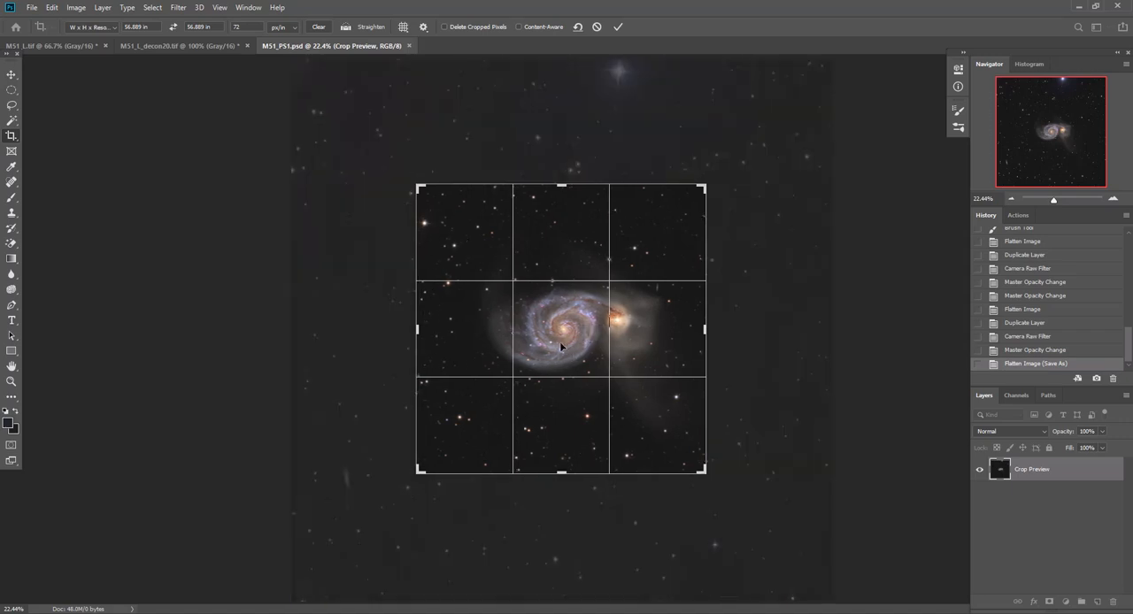
pyautogui.rightClick(568, 401)
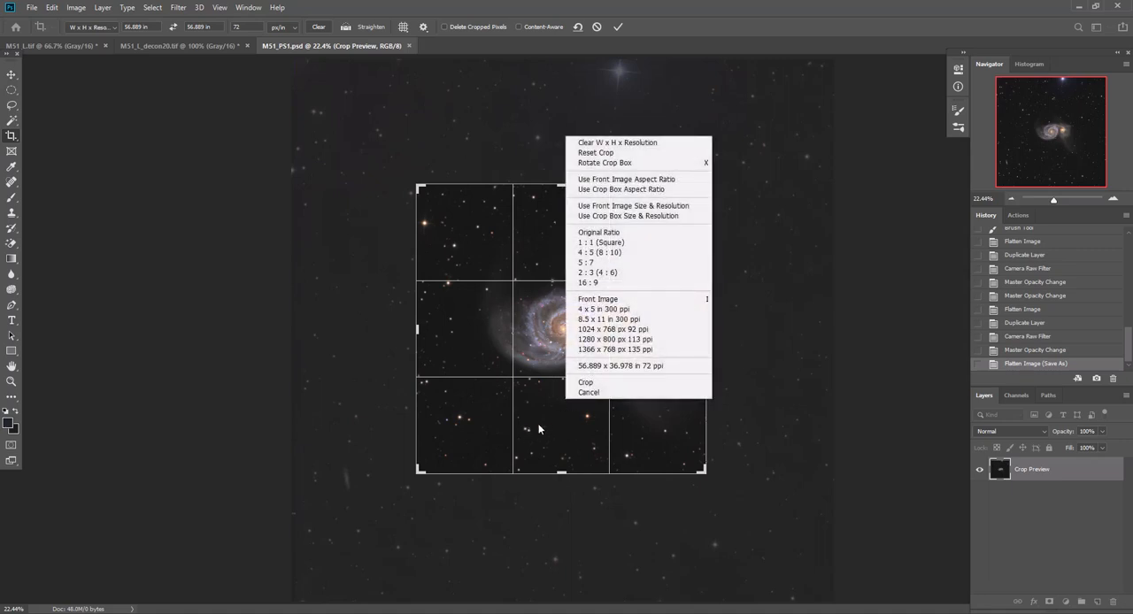
pyautogui.click(575, 382)
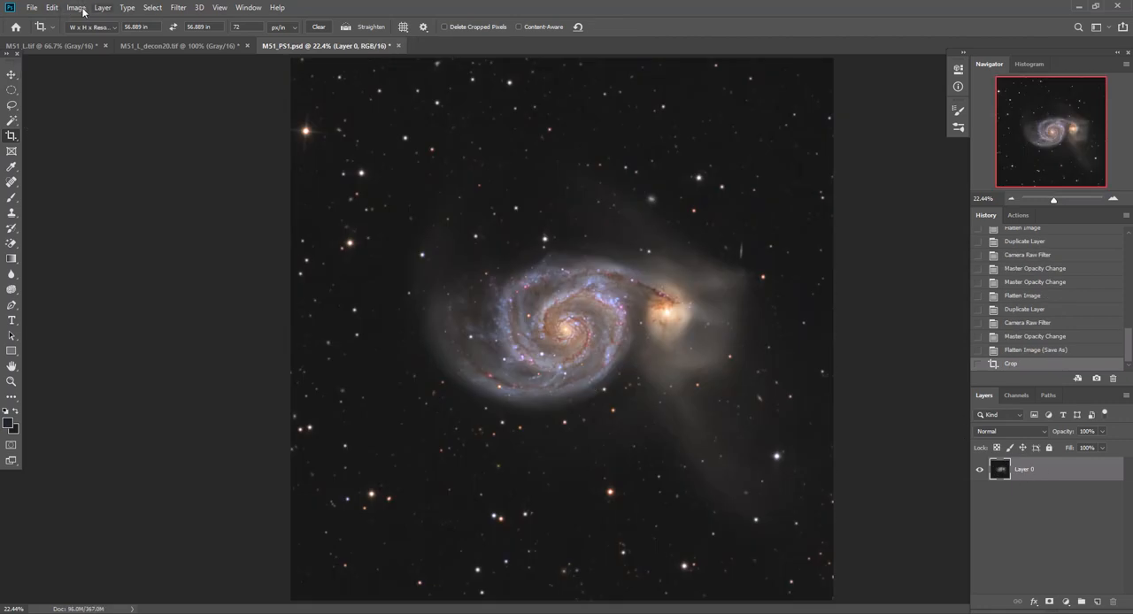
# Flatten the cropped image and save it in Photoshop format as M51_PS1_CROP in the Integrated folder
pyautogui.click(102, 8)
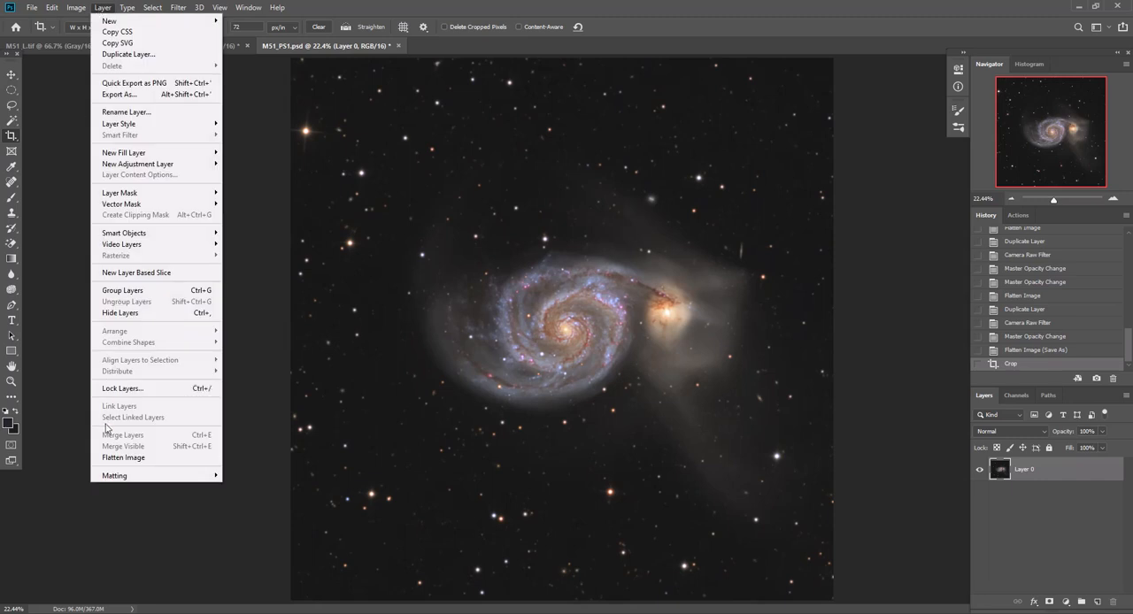
pyautogui.click(110, 458)
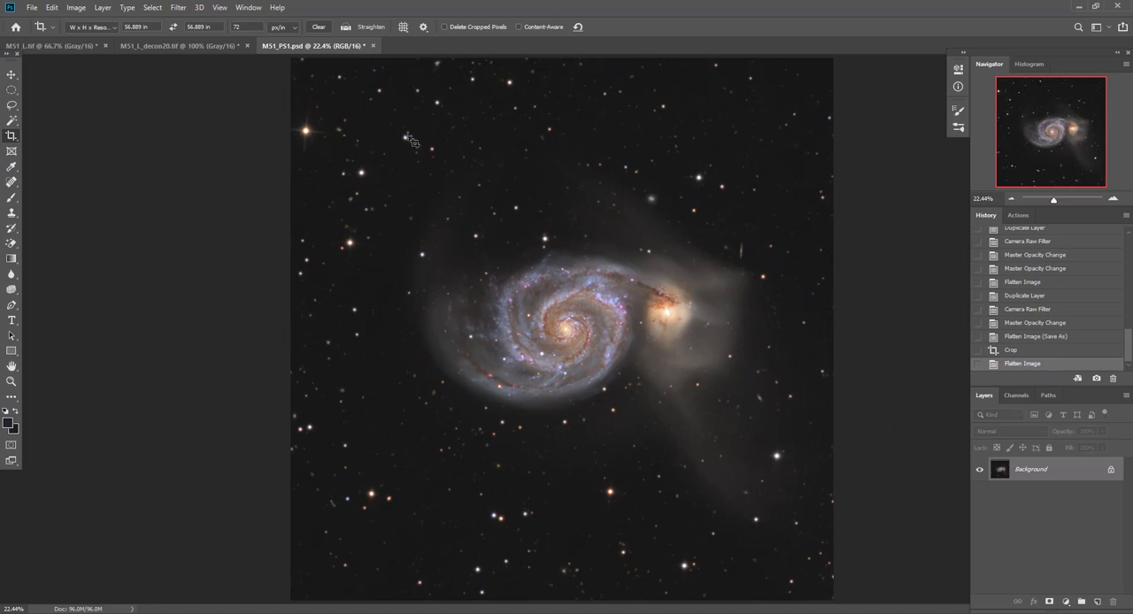
pyautogui.click(33, 9)
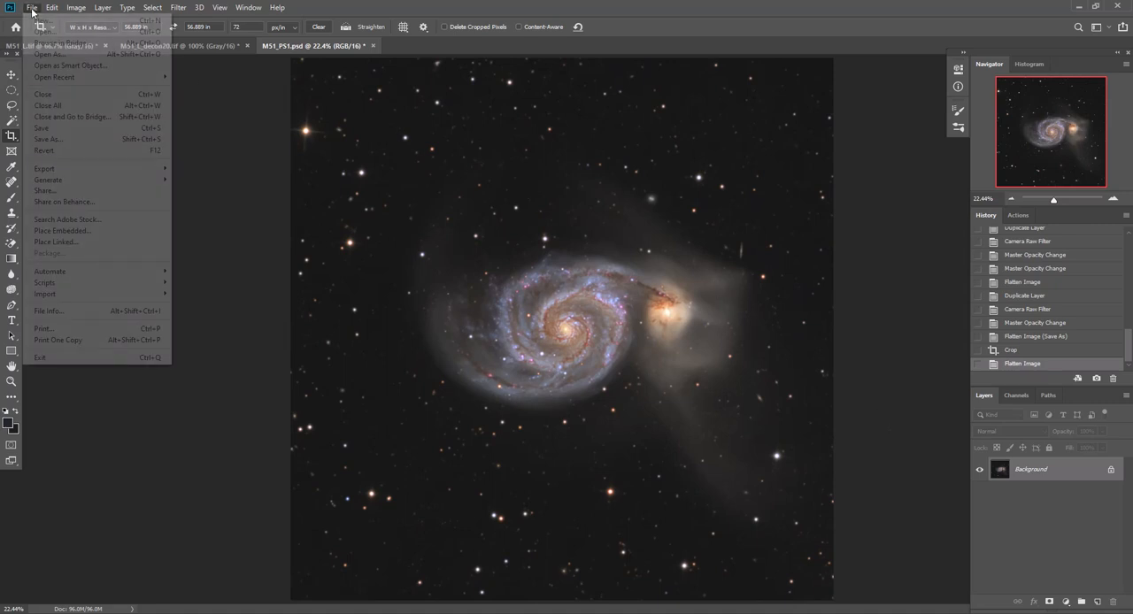
pyautogui.click(63, 140)
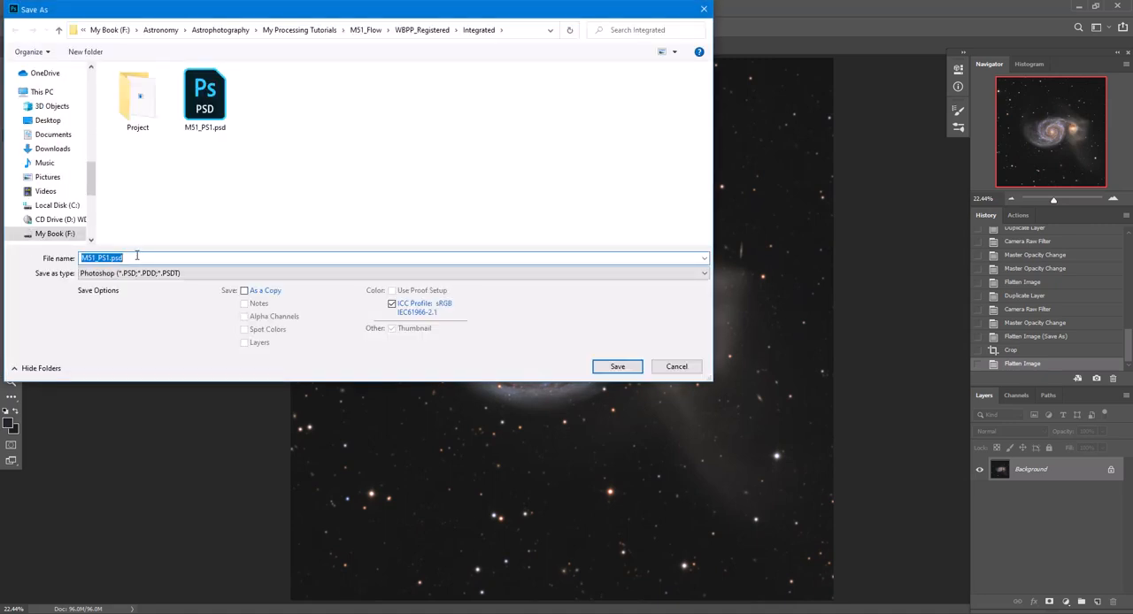
pyautogui.click(137, 256)
pyautogui.press('BackSpace')
pyautogui.press('BackSpace')
pyautogui.press('BackSpace')
pyautogui.press('BackSpace')
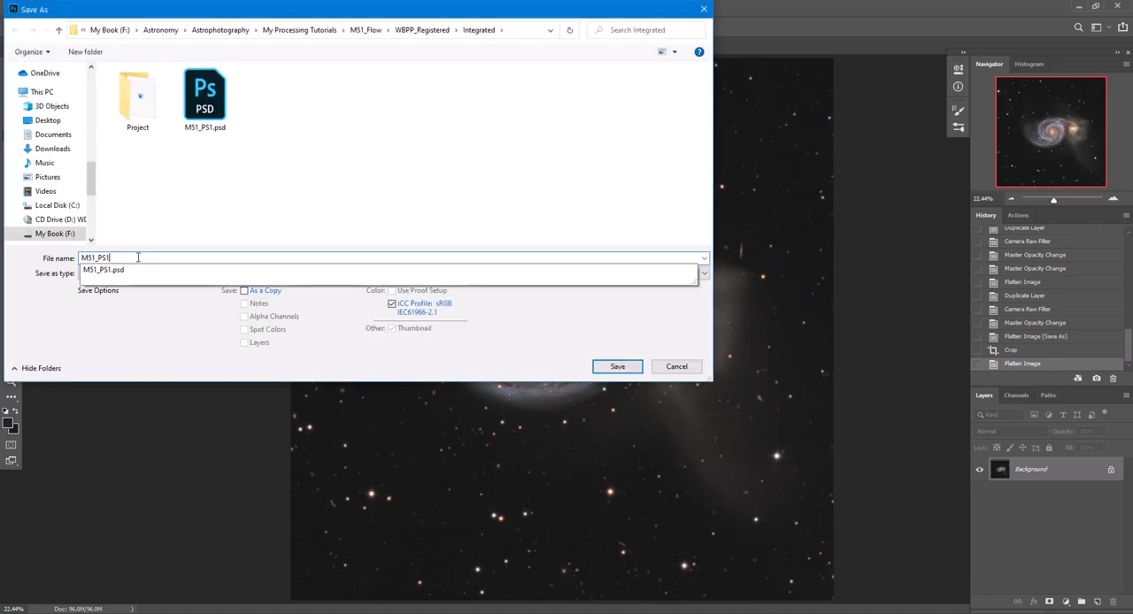
pyautogui.write('_Crop')
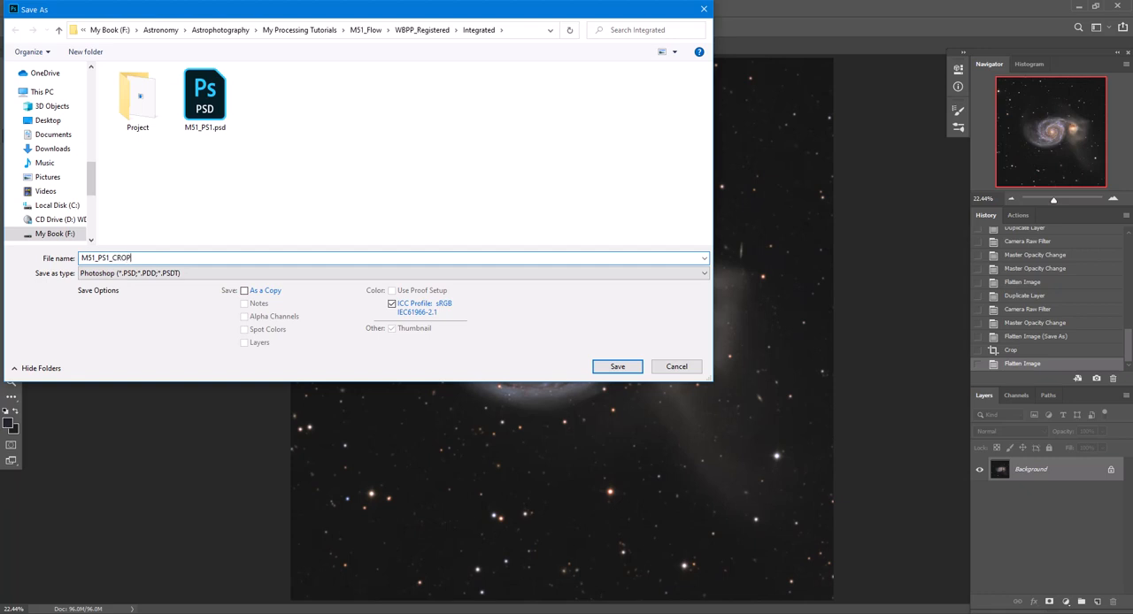
pyautogui.press('Return')
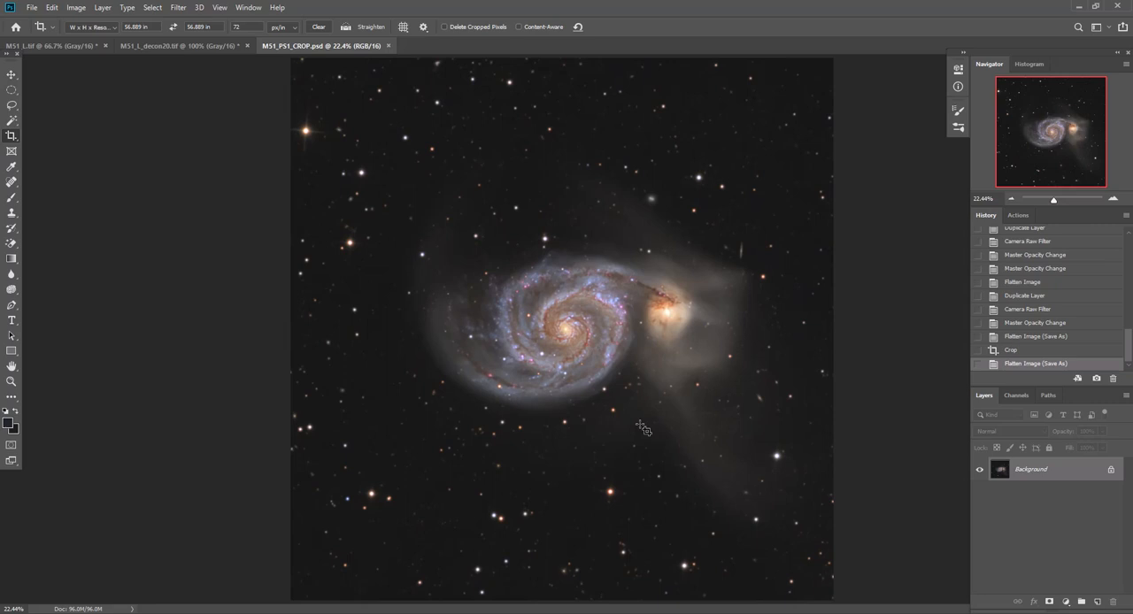
# Duplicate the Background layer and lower the Reds saturation to -14 with Hue/Saturation
pyautogui.click(1113, 200)
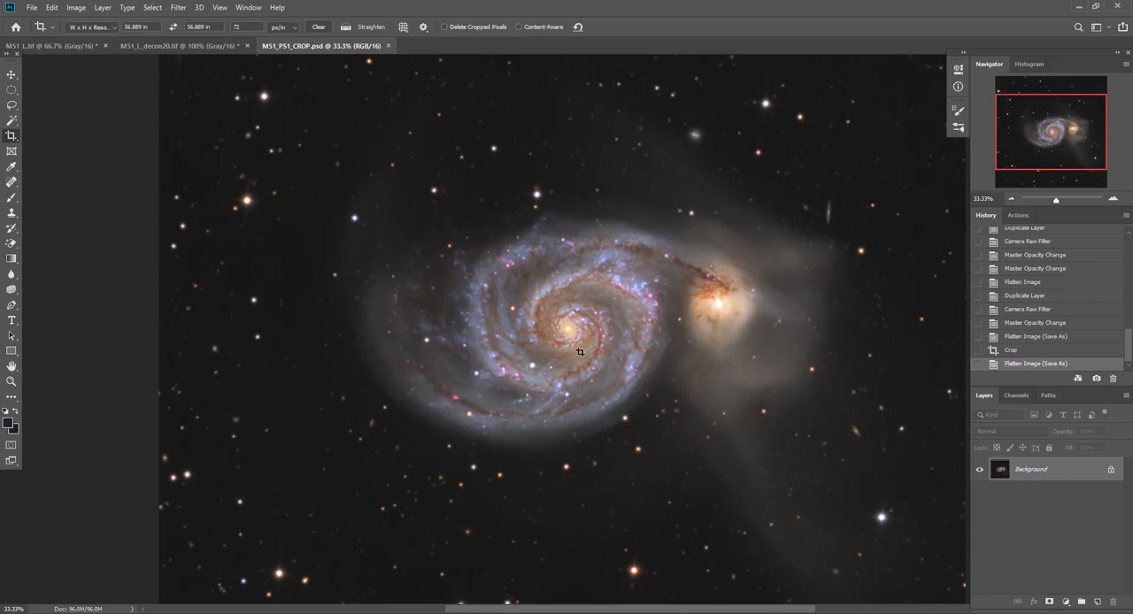
pyautogui.moveTo(1055, 478); pyautogui.dragTo(1096, 596)
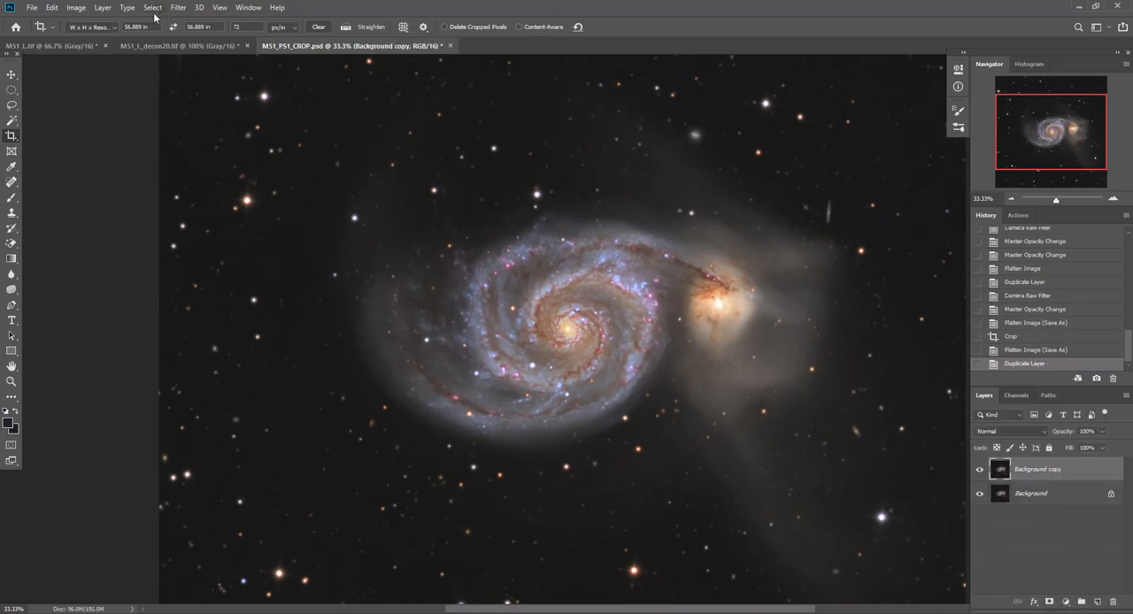
pyautogui.press('ctrl')
pyautogui.hotkey('ctrl', 'u')
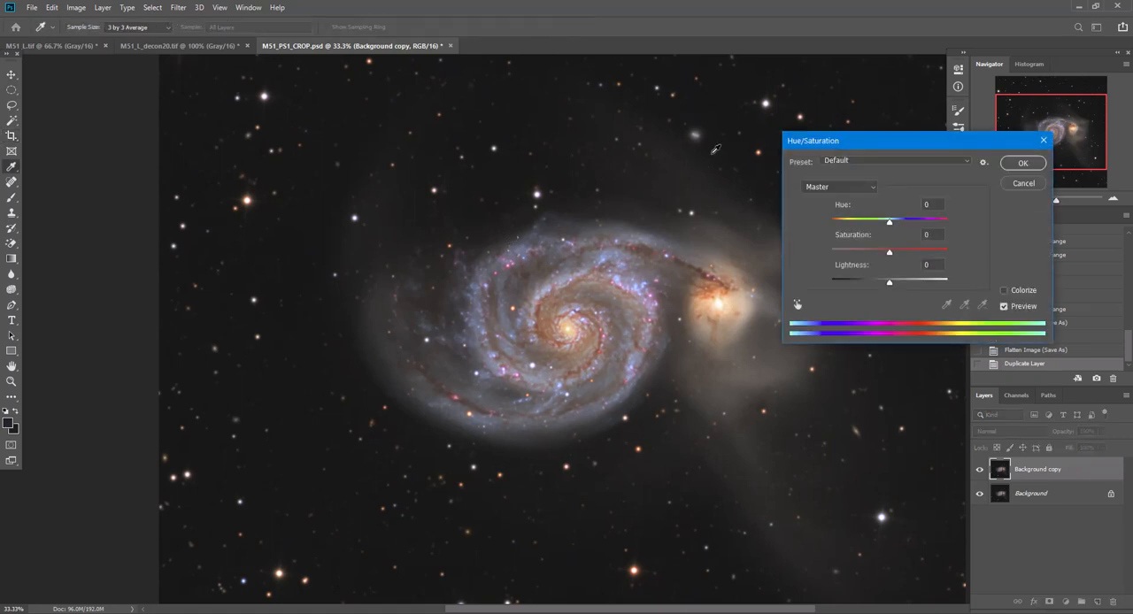
pyautogui.click(830, 188)
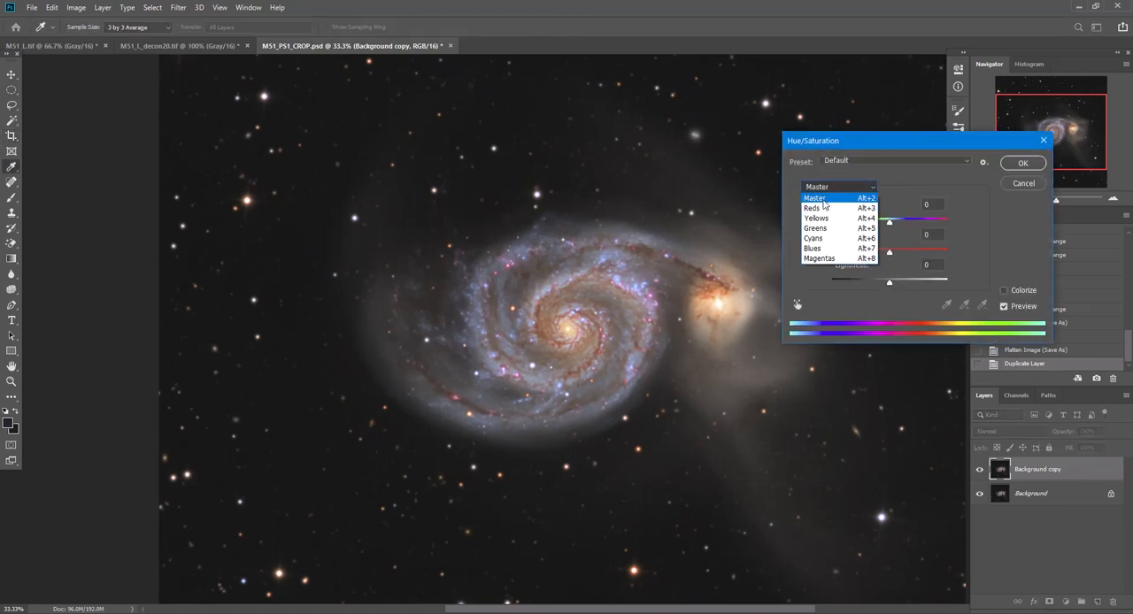
pyautogui.click(822, 208)
pyautogui.moveTo(890, 254)
pyautogui.mouseDown()
pyautogui.moveTo(869, 256)
pyautogui.moveTo(882, 258)
pyautogui.mouseUp()
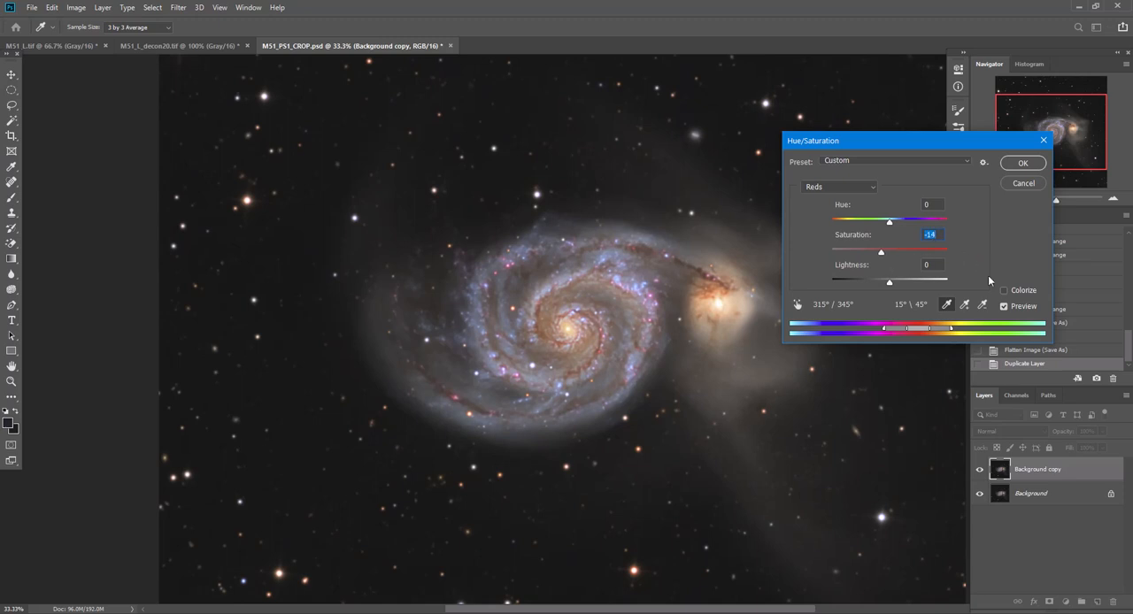
# Compare the red saturation change with the preview off and on, apply it, and flatten the image
pyautogui.click(1003, 306)
pyautogui.click(1004, 307)
pyautogui.click(1004, 308)
pyautogui.click(1022, 165)
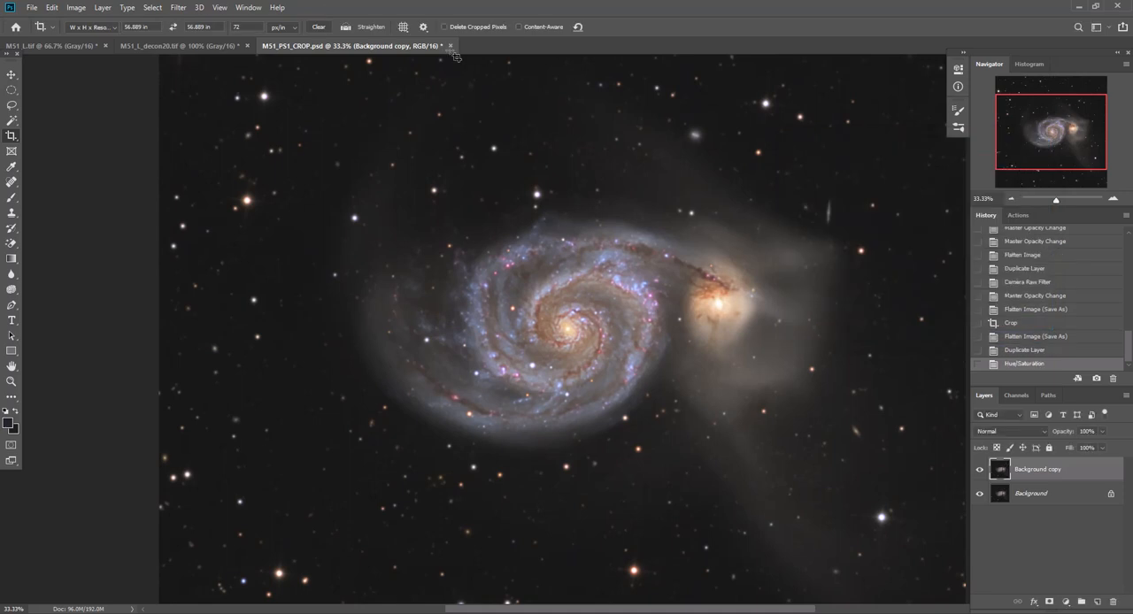
pyautogui.click(102, 7)
pyautogui.click(133, 458)
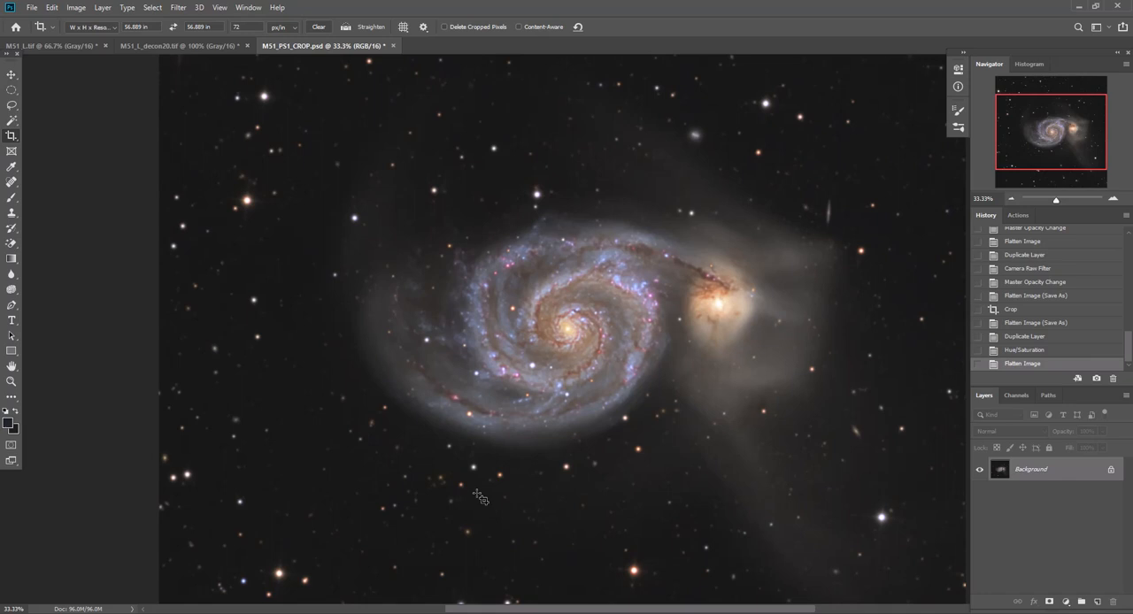
# Raise the RGB black input level to 4 with Levels and compare the image before and after the adjustment
pyautogui.hotkey('ctrl', 'l')
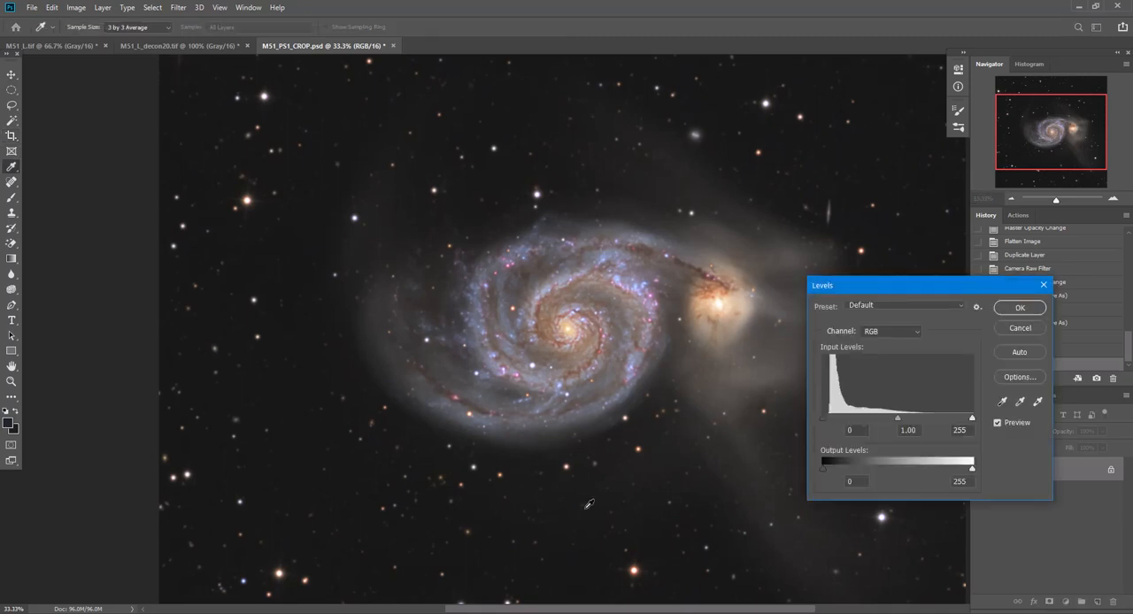
pyautogui.click(858, 430)
pyautogui.press('Up')
pyautogui.press('Up')
pyautogui.click(1015, 309)
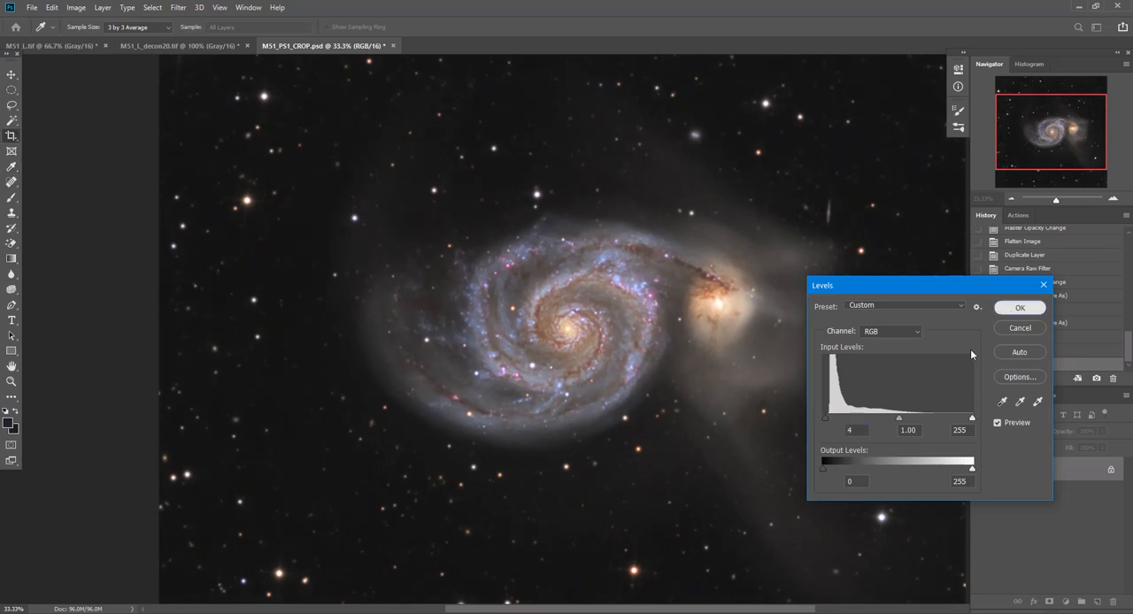
pyautogui.click(1029, 351)
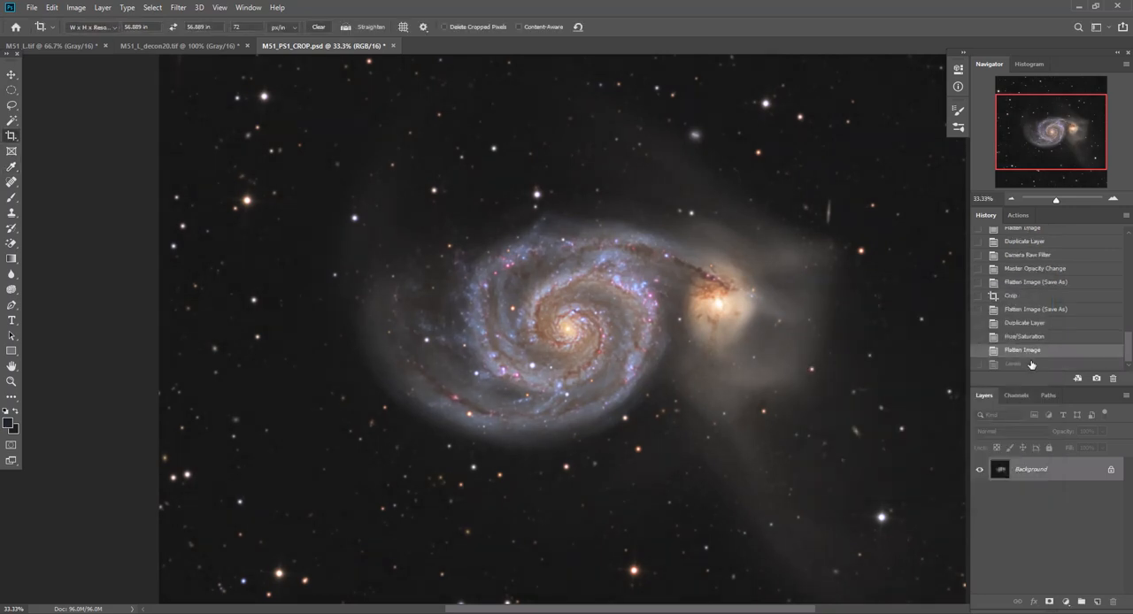
pyautogui.click(1031, 364)
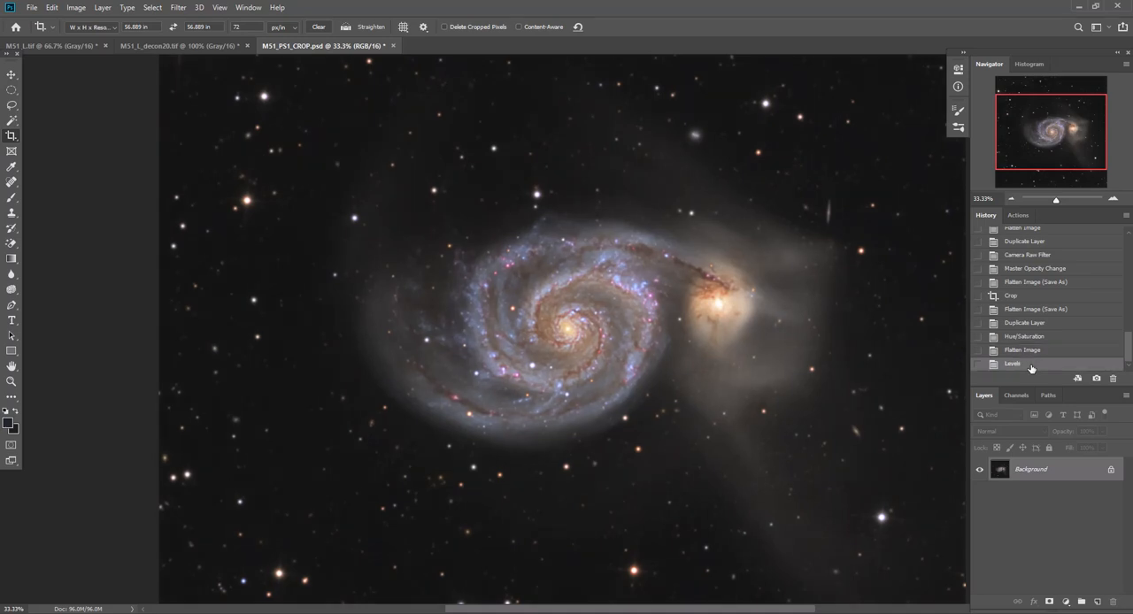
# Save the changes to M51_PS1_CROP.psd and fit the whole image in the view
pyautogui.click(32, 7)
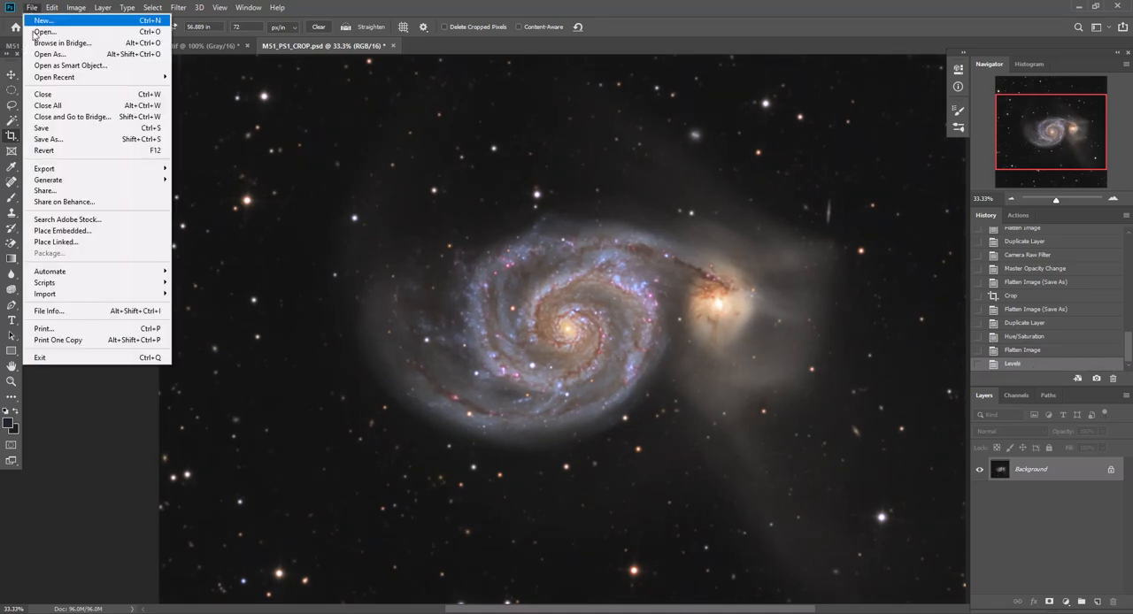
pyautogui.click(46, 129)
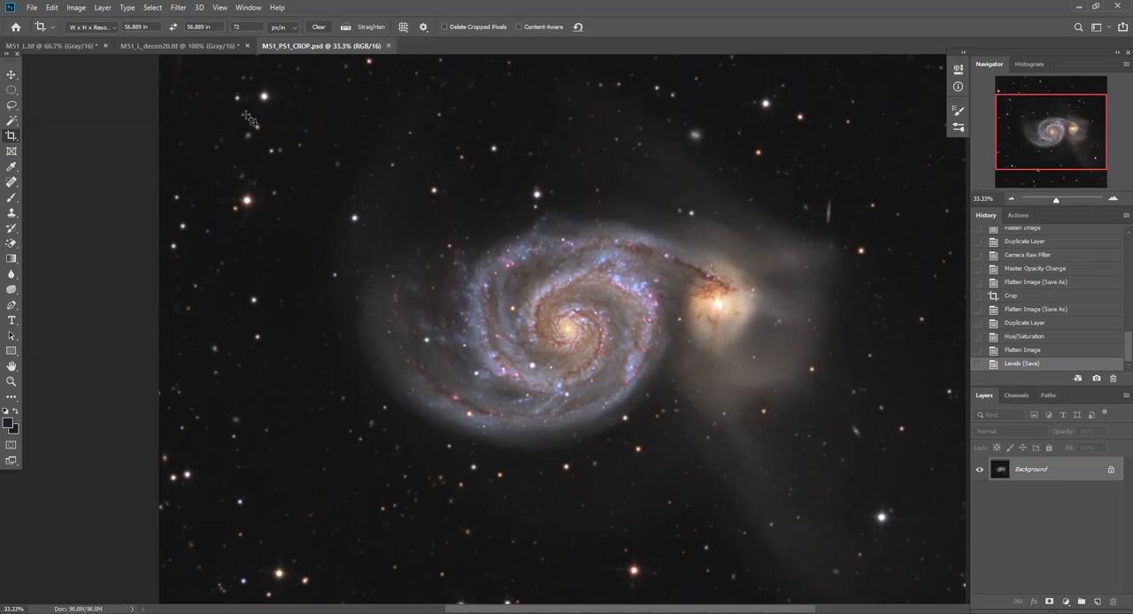
pyautogui.doubleClick(12, 366)
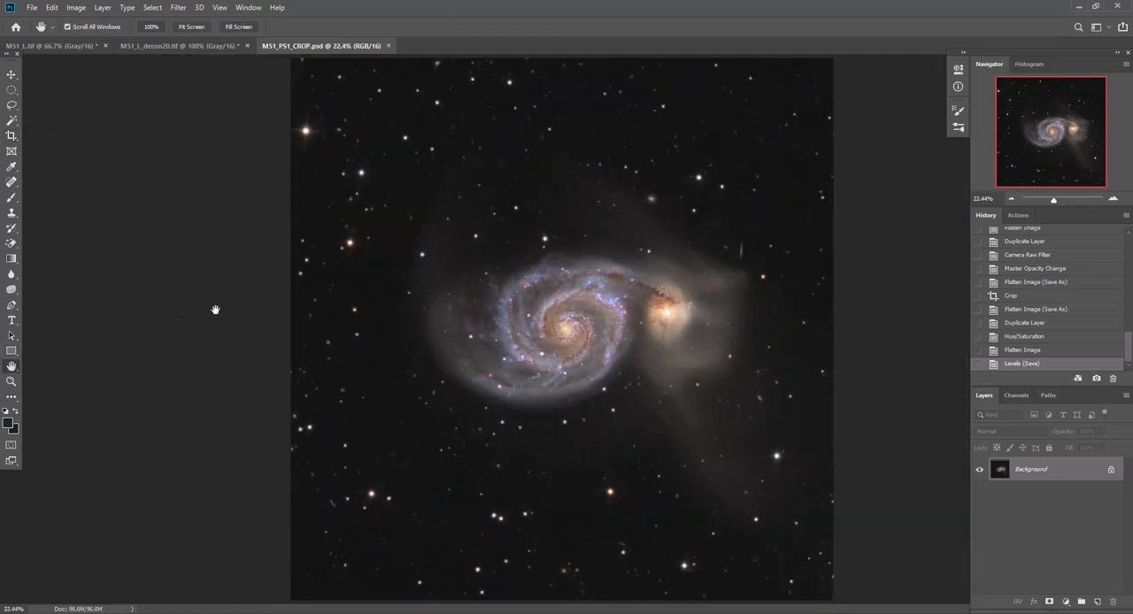